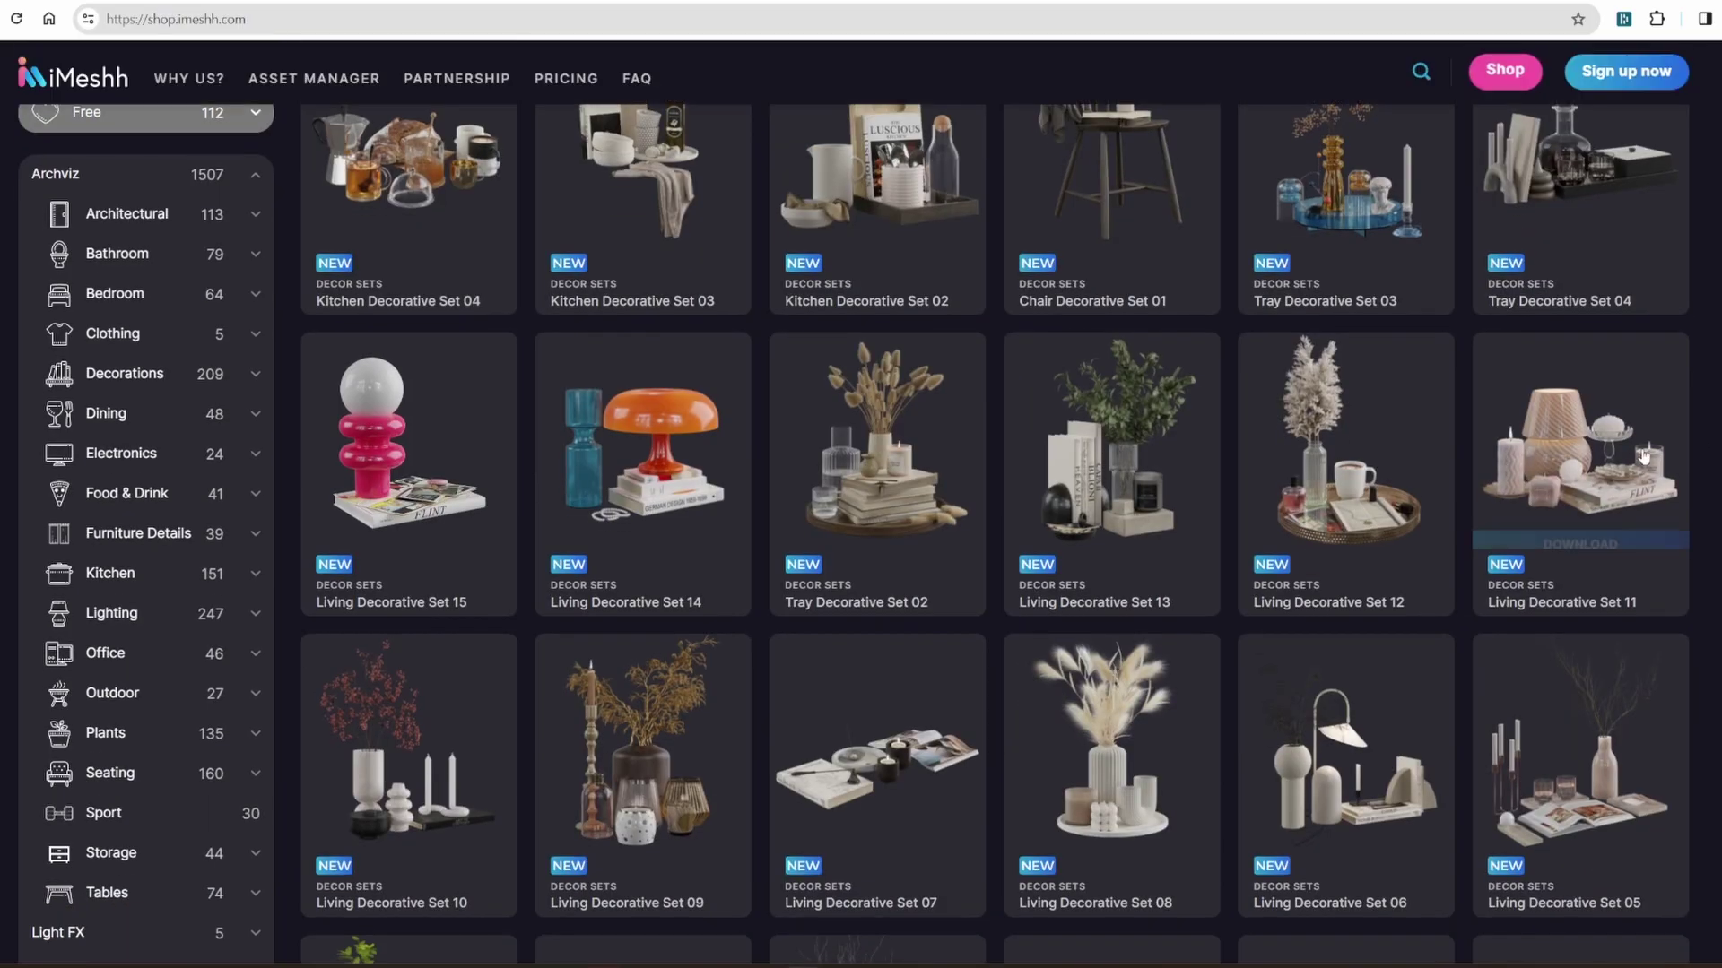
# - Browse the Living Decorative Set 11 asset, the $500 giveaway post and the honey mug post on iMeshh's shop and Instagram pages
pyautogui.click(1644, 455)
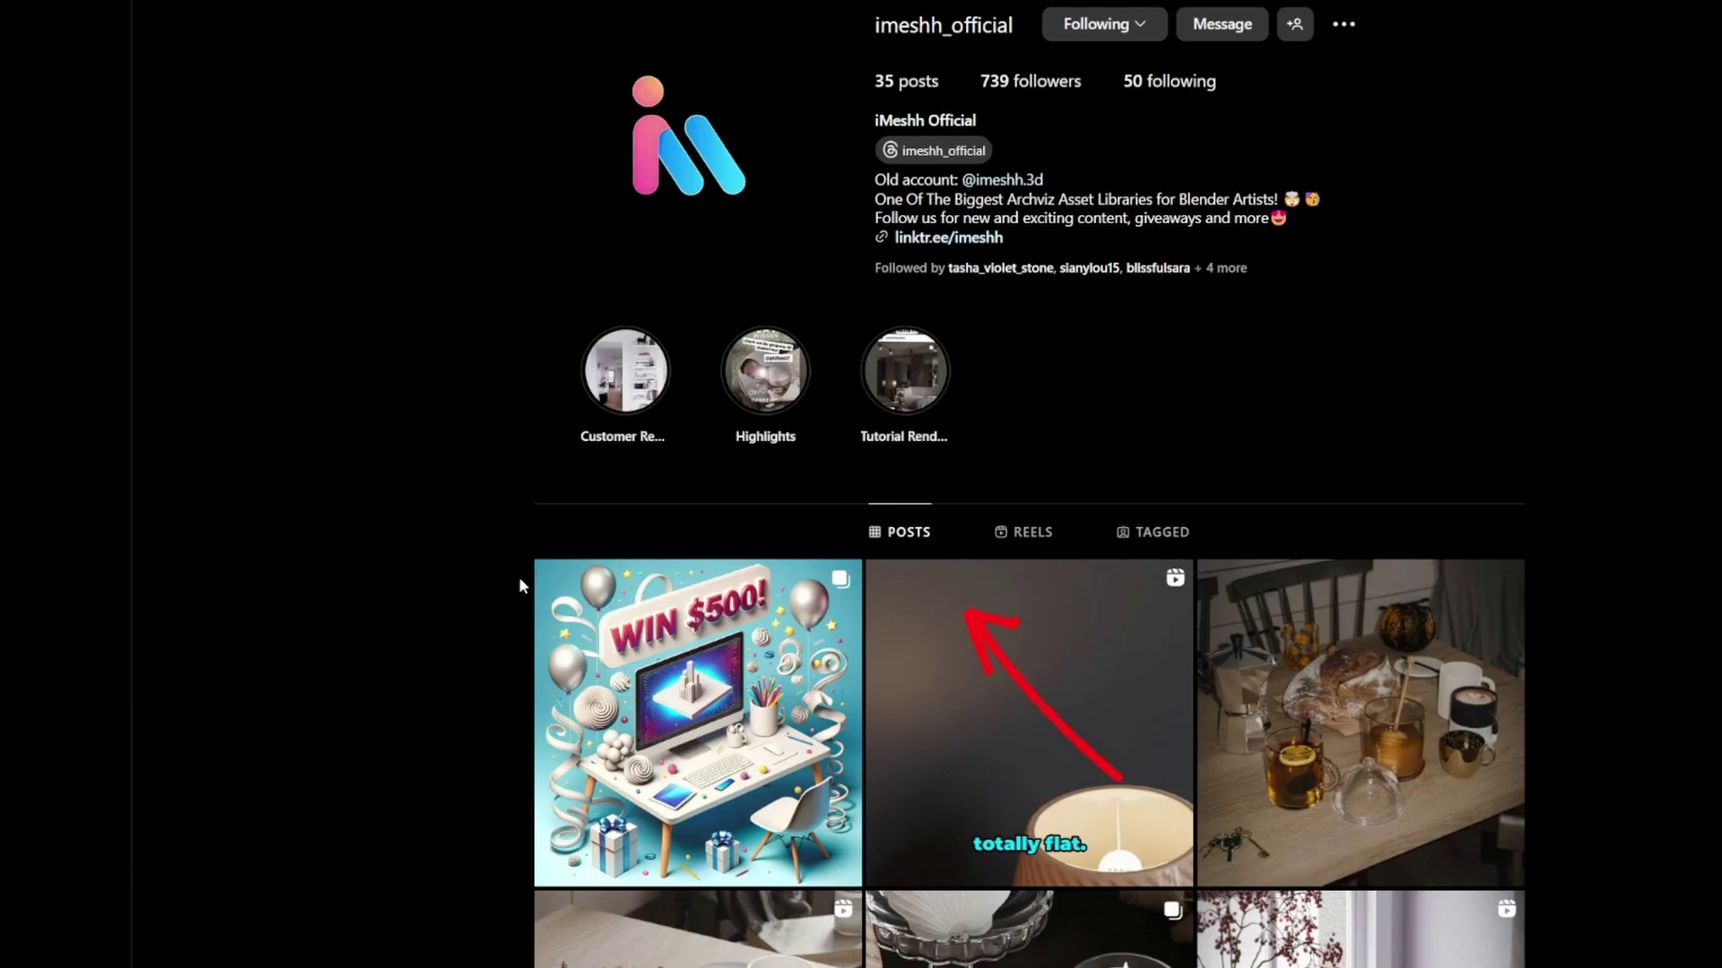
pyautogui.click(654, 656)
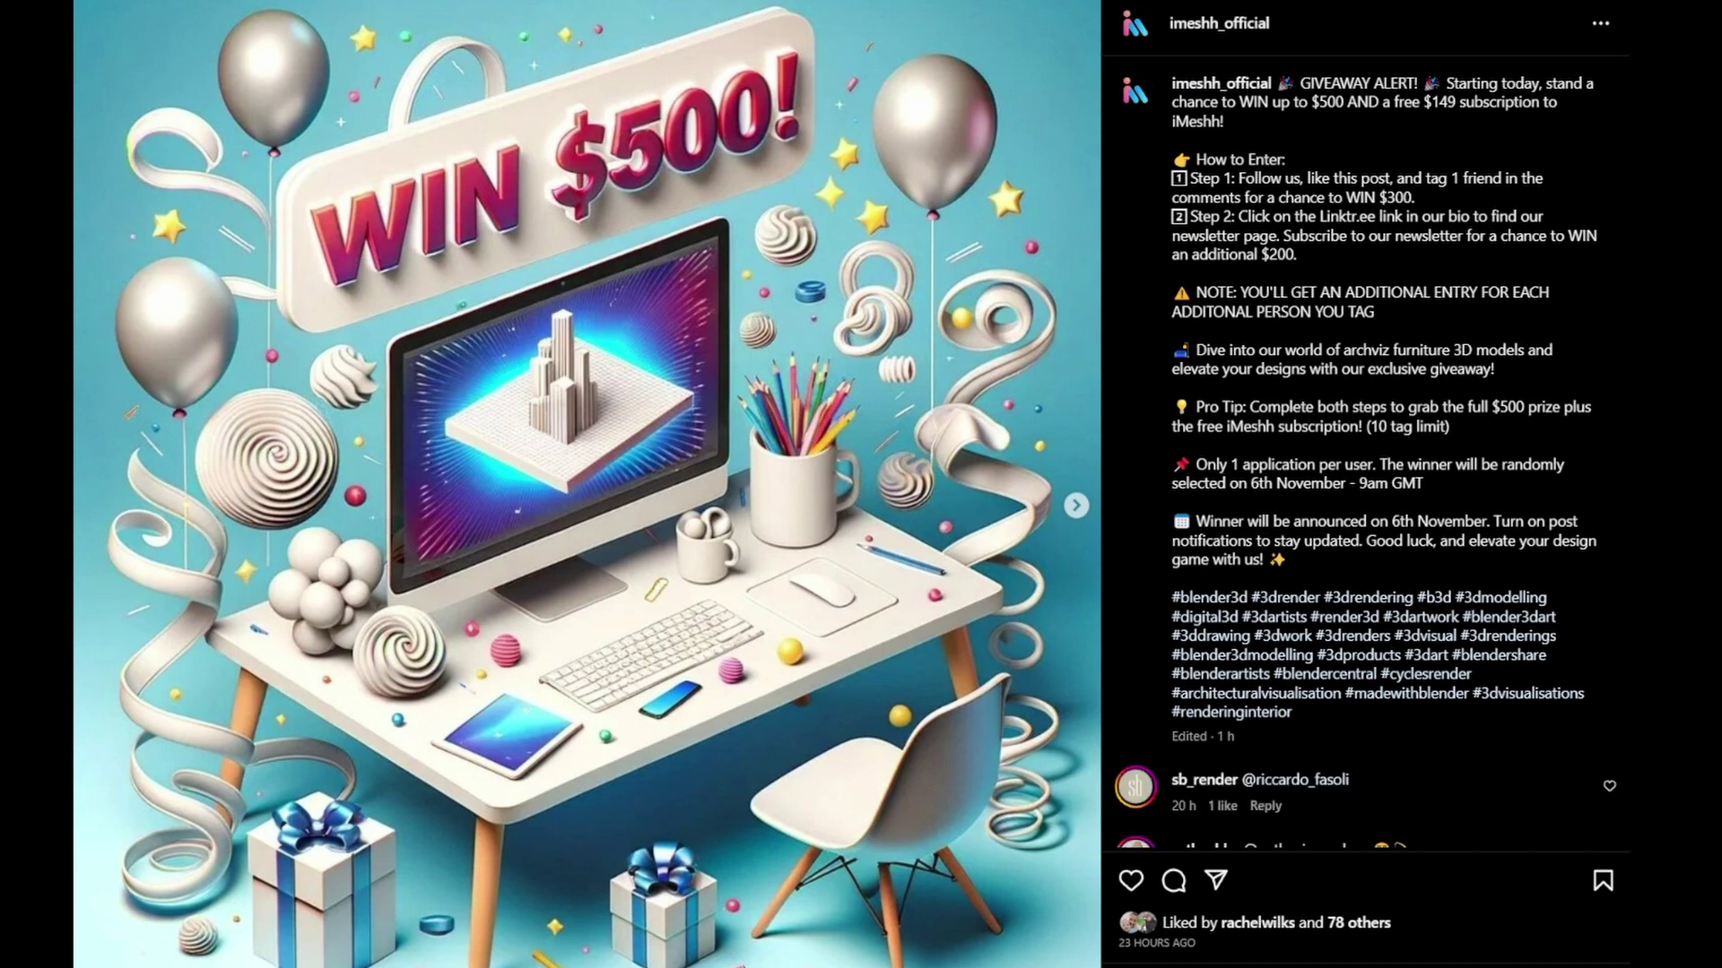
pyautogui.click(1673, 478)
pyautogui.scroll(-5, 1673, 481)
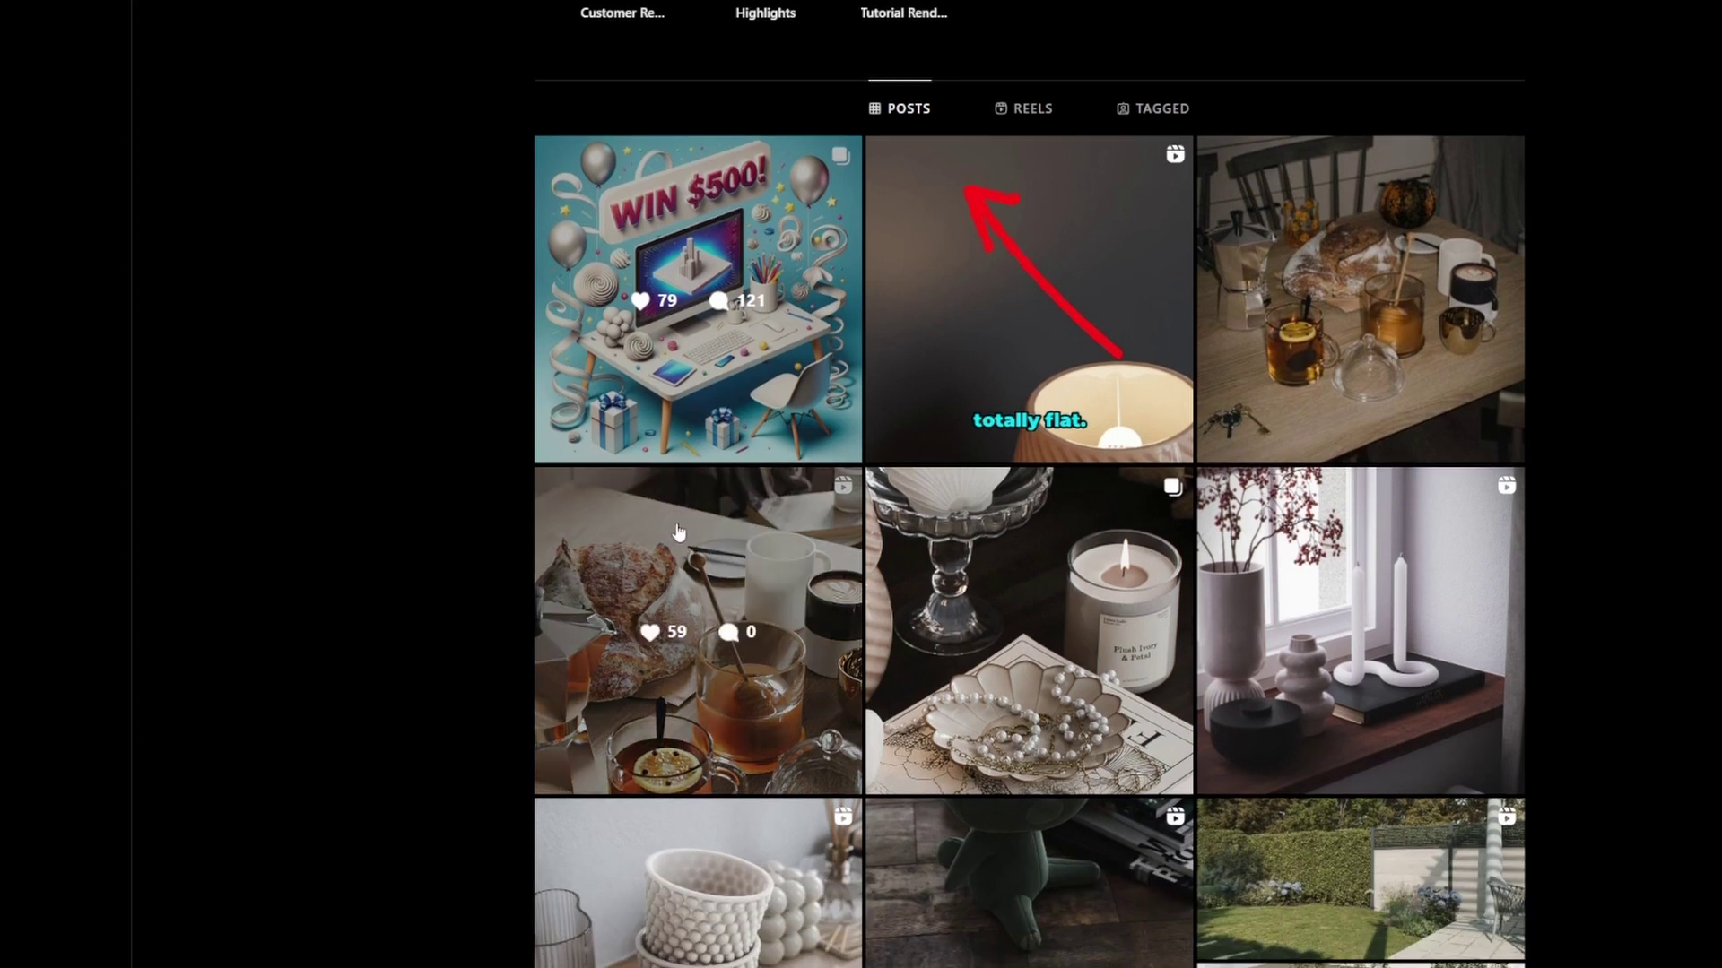
pyautogui.click(679, 533)
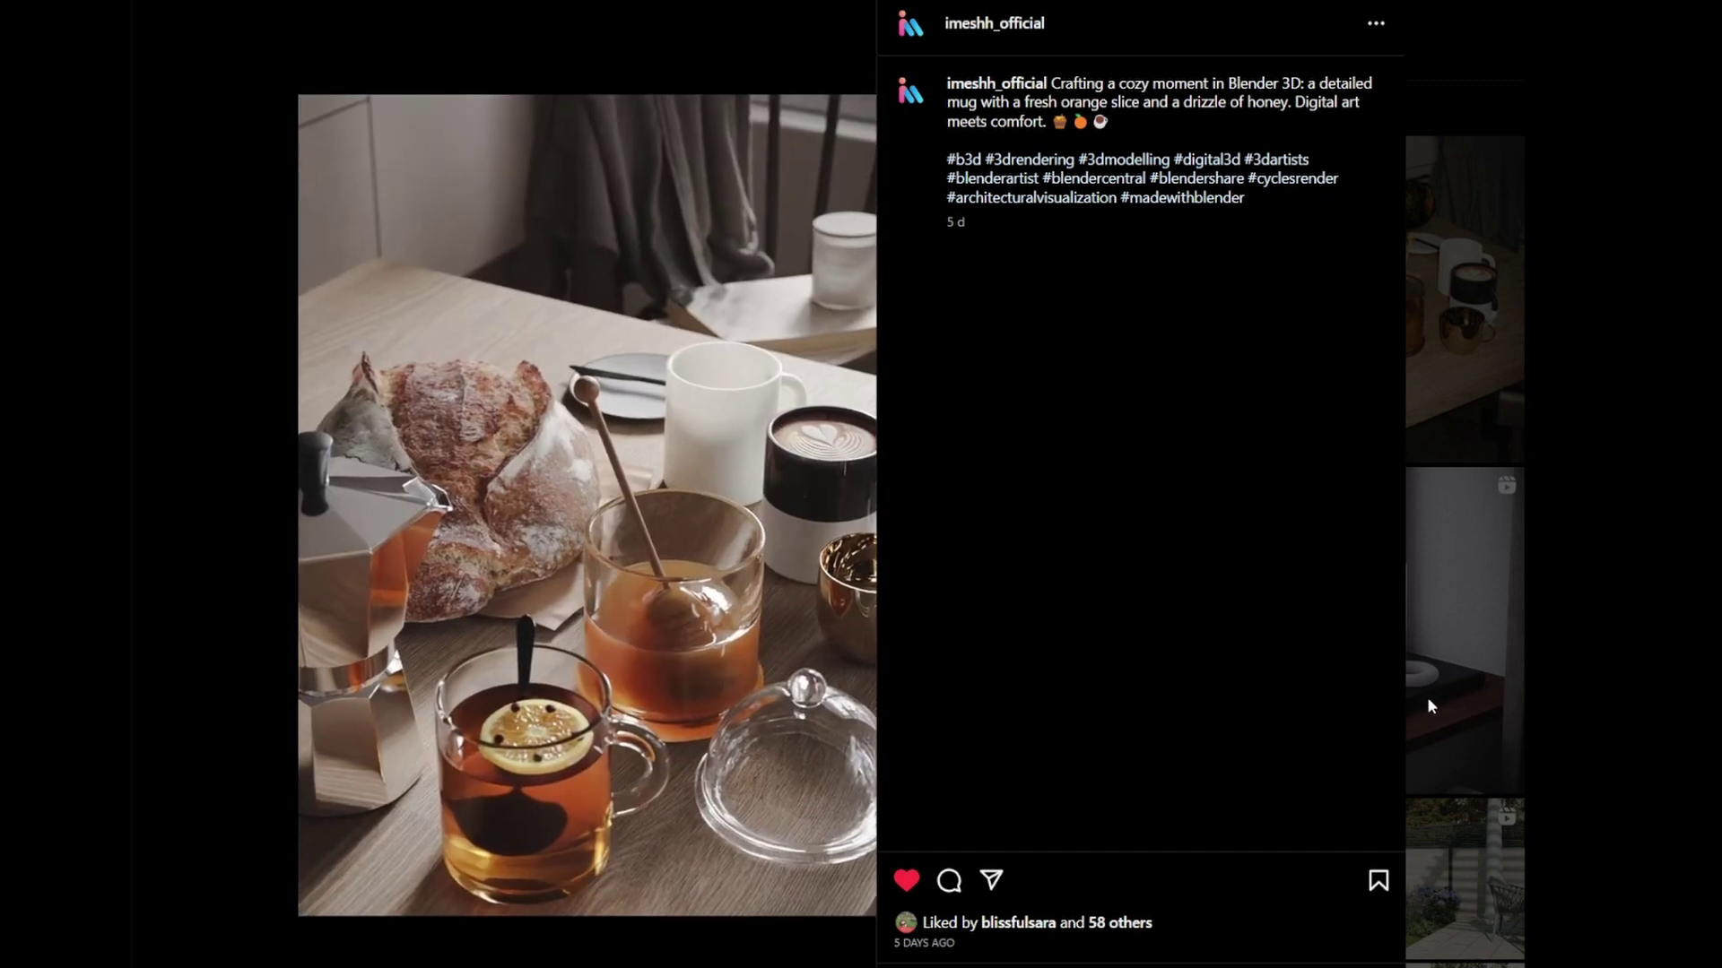
pyautogui.press('Escape')
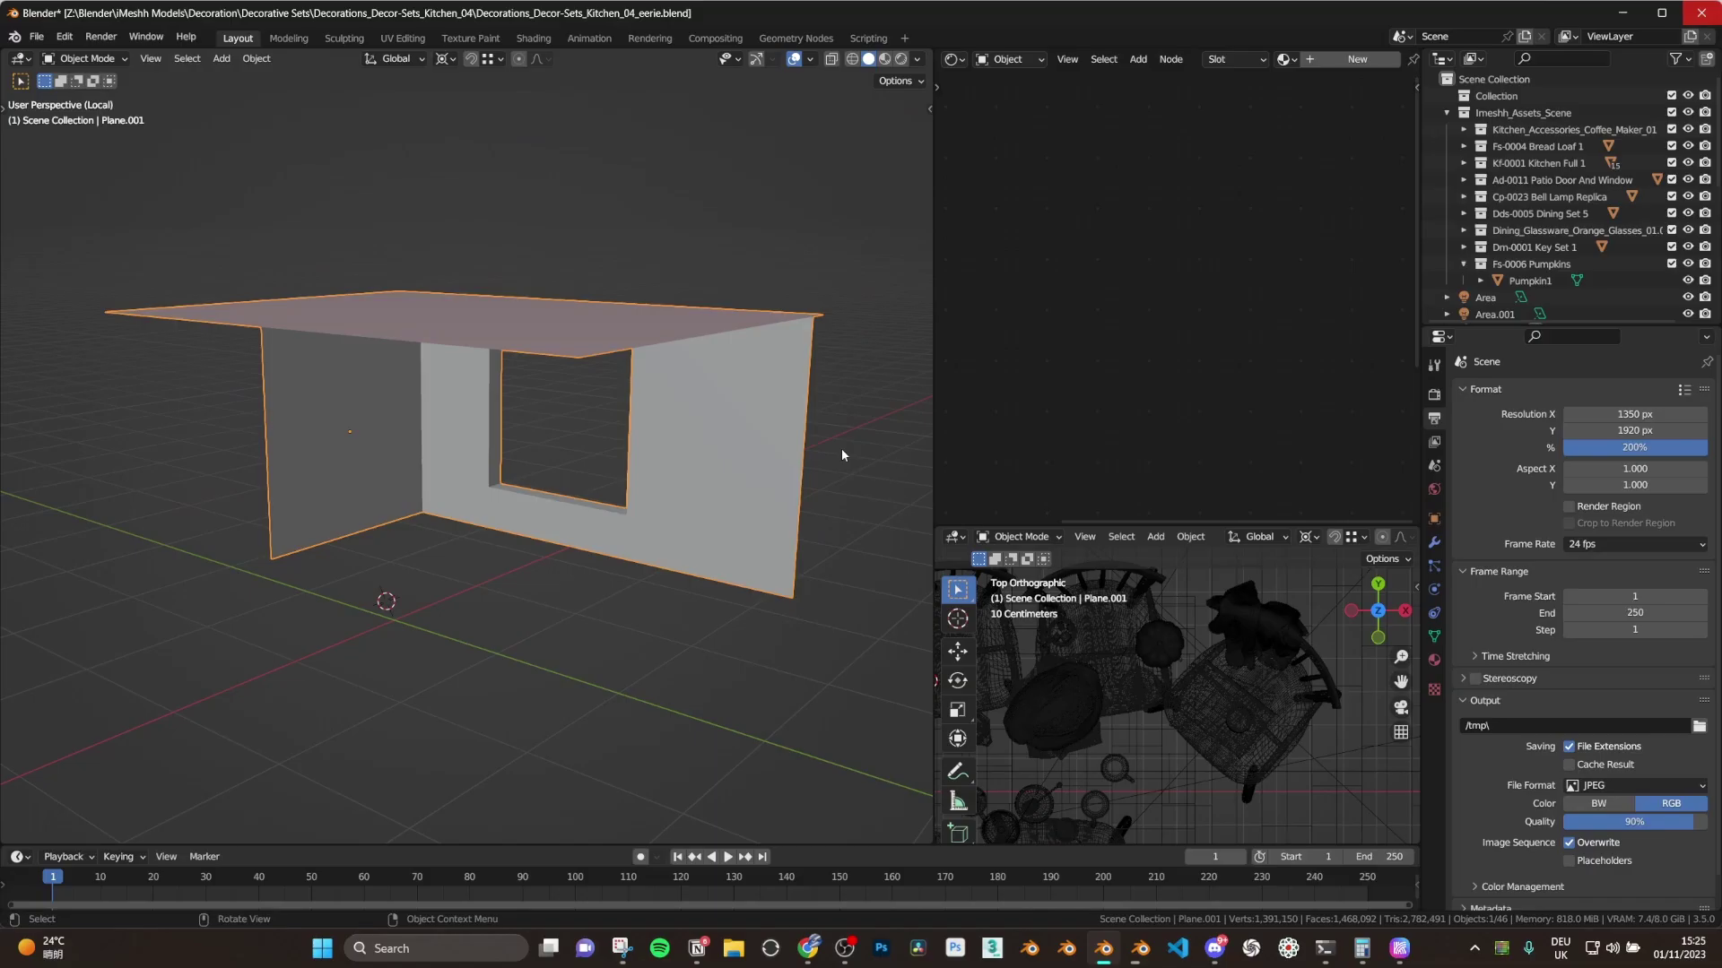
# - Switch to Blender, leave local view of the room shell and examine the complete kitchen scene with its dining set
pyautogui.scroll(10, 820, 413)
pyautogui.moveTo(784, 440); pyautogui.dragTo(708, 583, button='middle')
pyautogui.press('KP_Divide')
pyautogui.scroll(-2, 703, 540)
pyautogui.scroll(3, 608, 546)
pyautogui.scroll(-3, 672, 561)
pyautogui.moveTo(628, 529); pyautogui.dragTo(564, 505, button='middle')
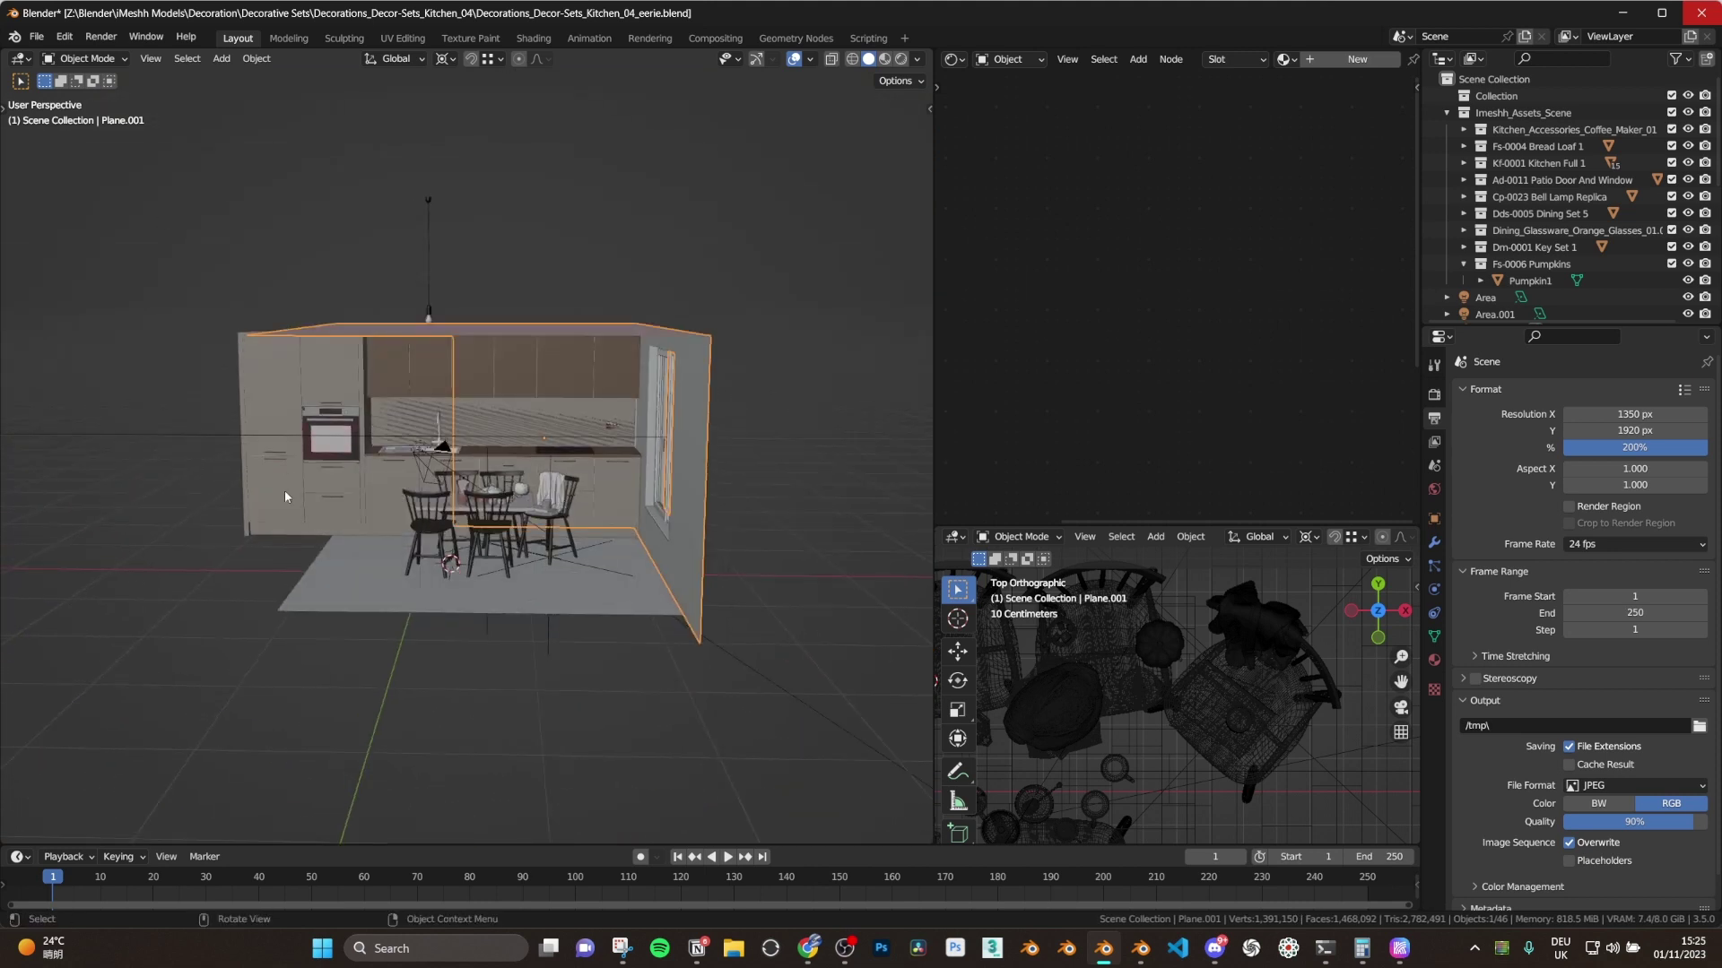
pyautogui.moveTo(357, 505); pyautogui.dragTo(453, 507, button='middle')
pyautogui.scroll(3, 588, 510)
# - Show the iMeshh HDRI settings, isolate the room shell in local view and display it in rendered shading
pyautogui.press('n')
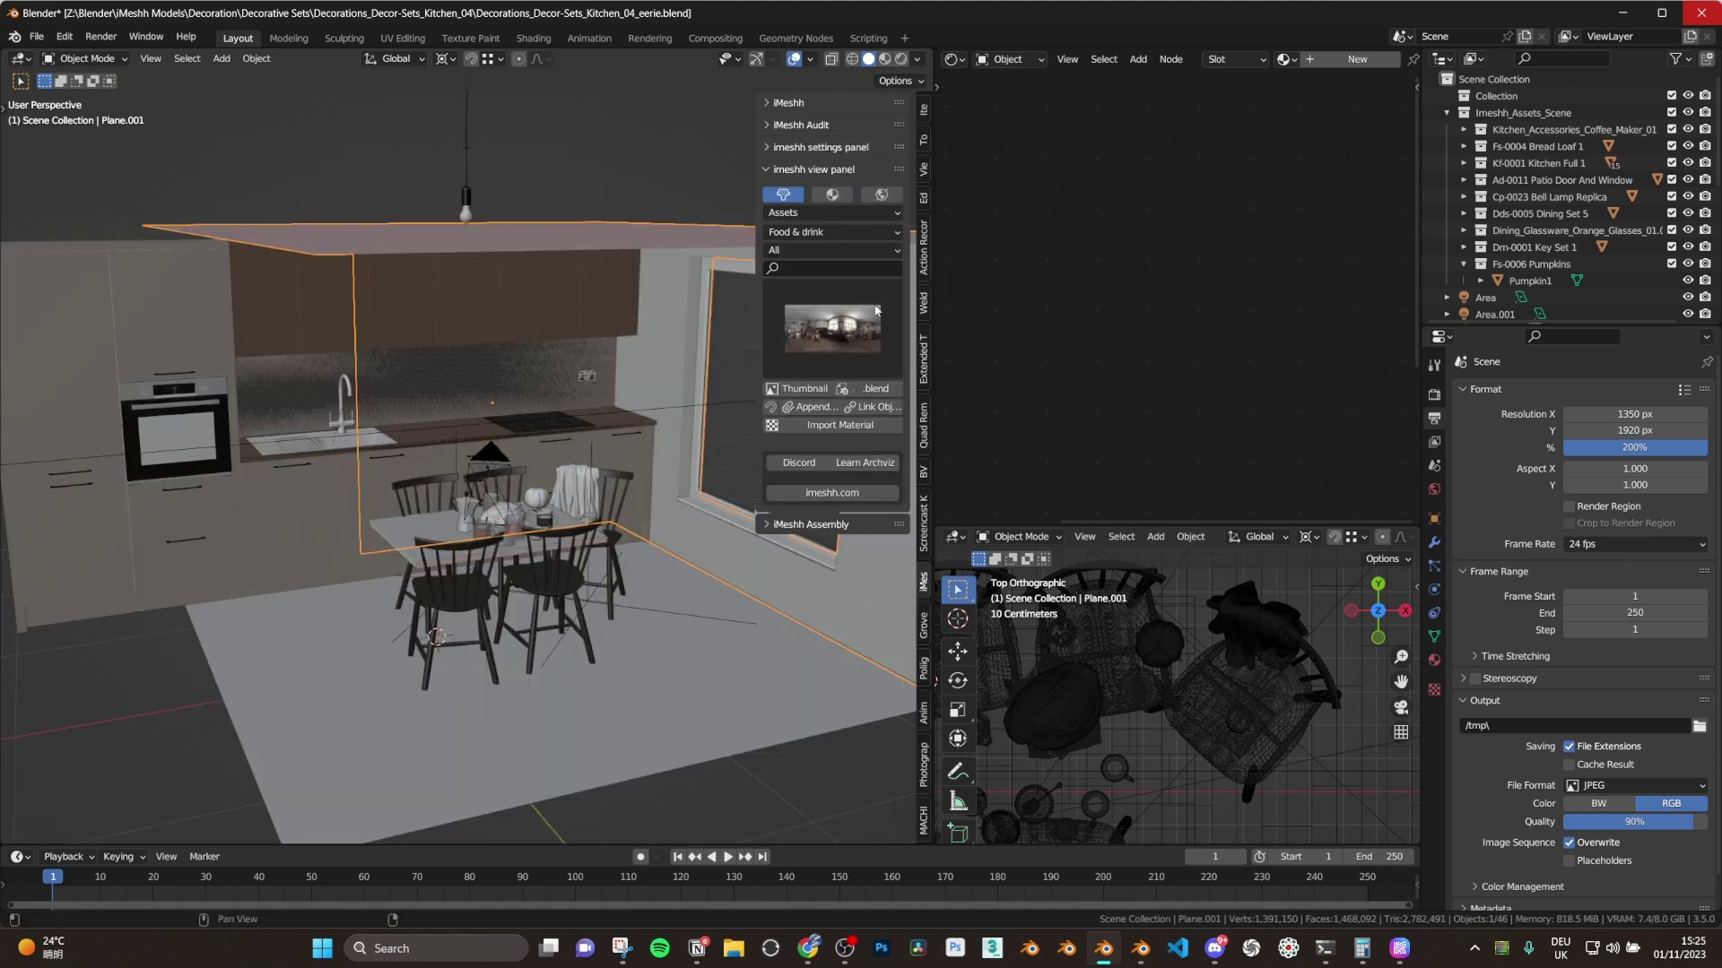
pyautogui.click(881, 194)
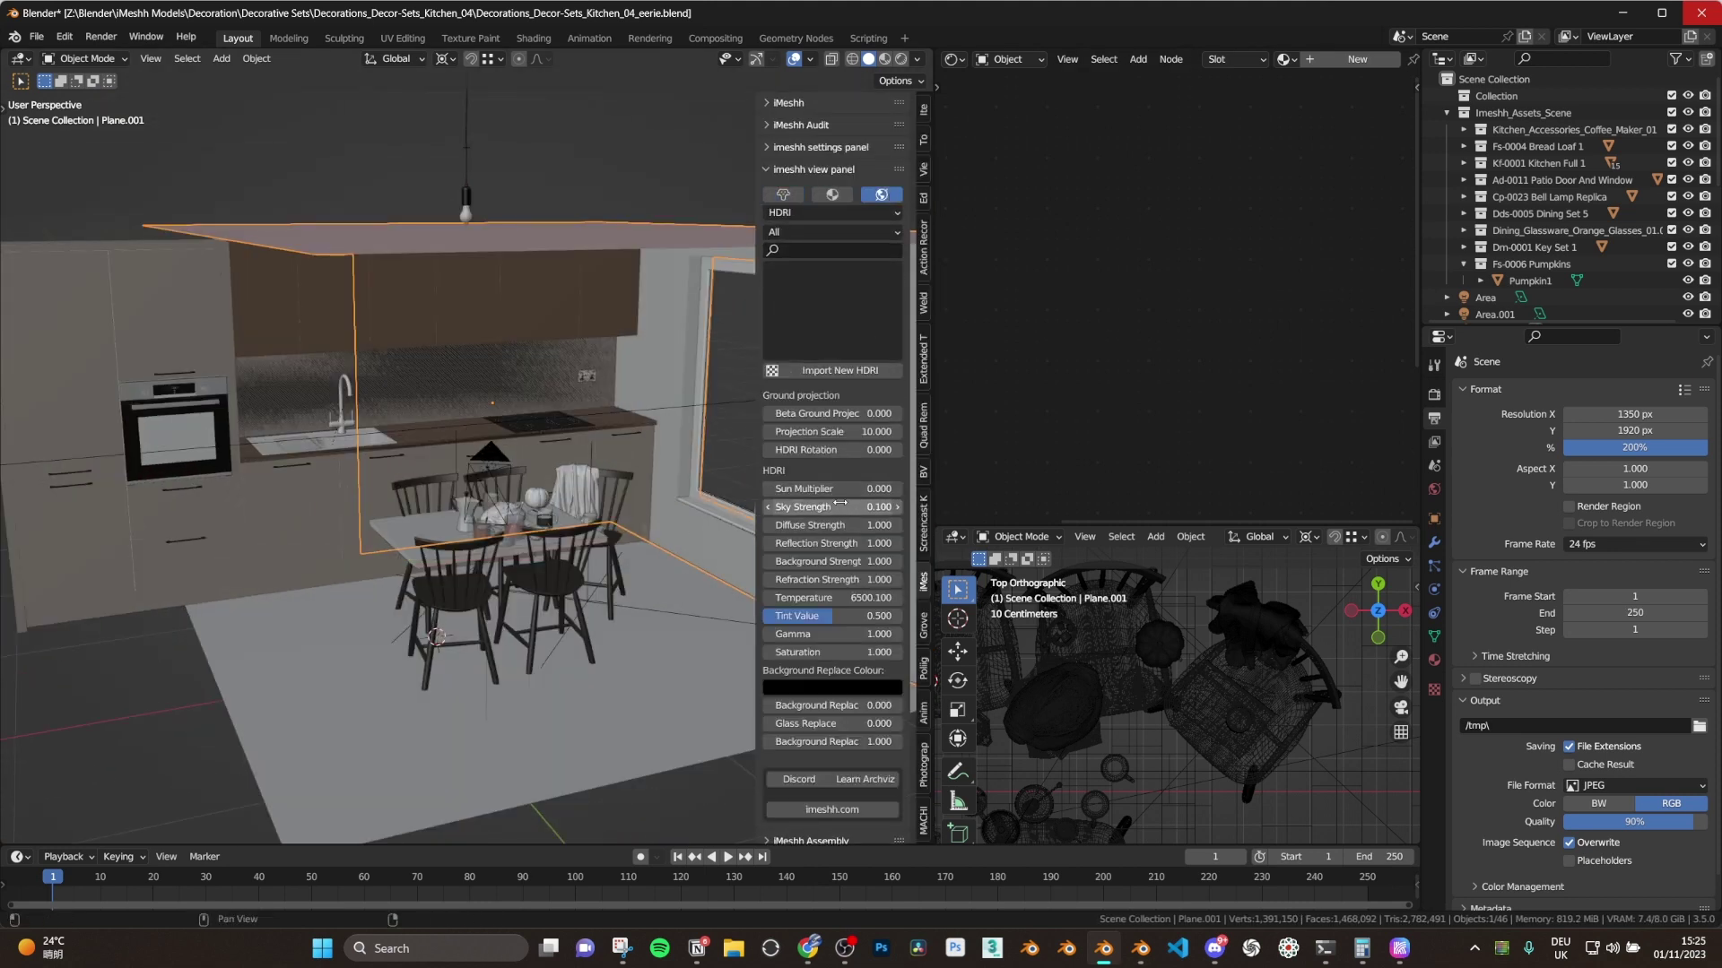
pyautogui.moveTo(574, 520); pyautogui.dragTo(647, 495, button='middle')
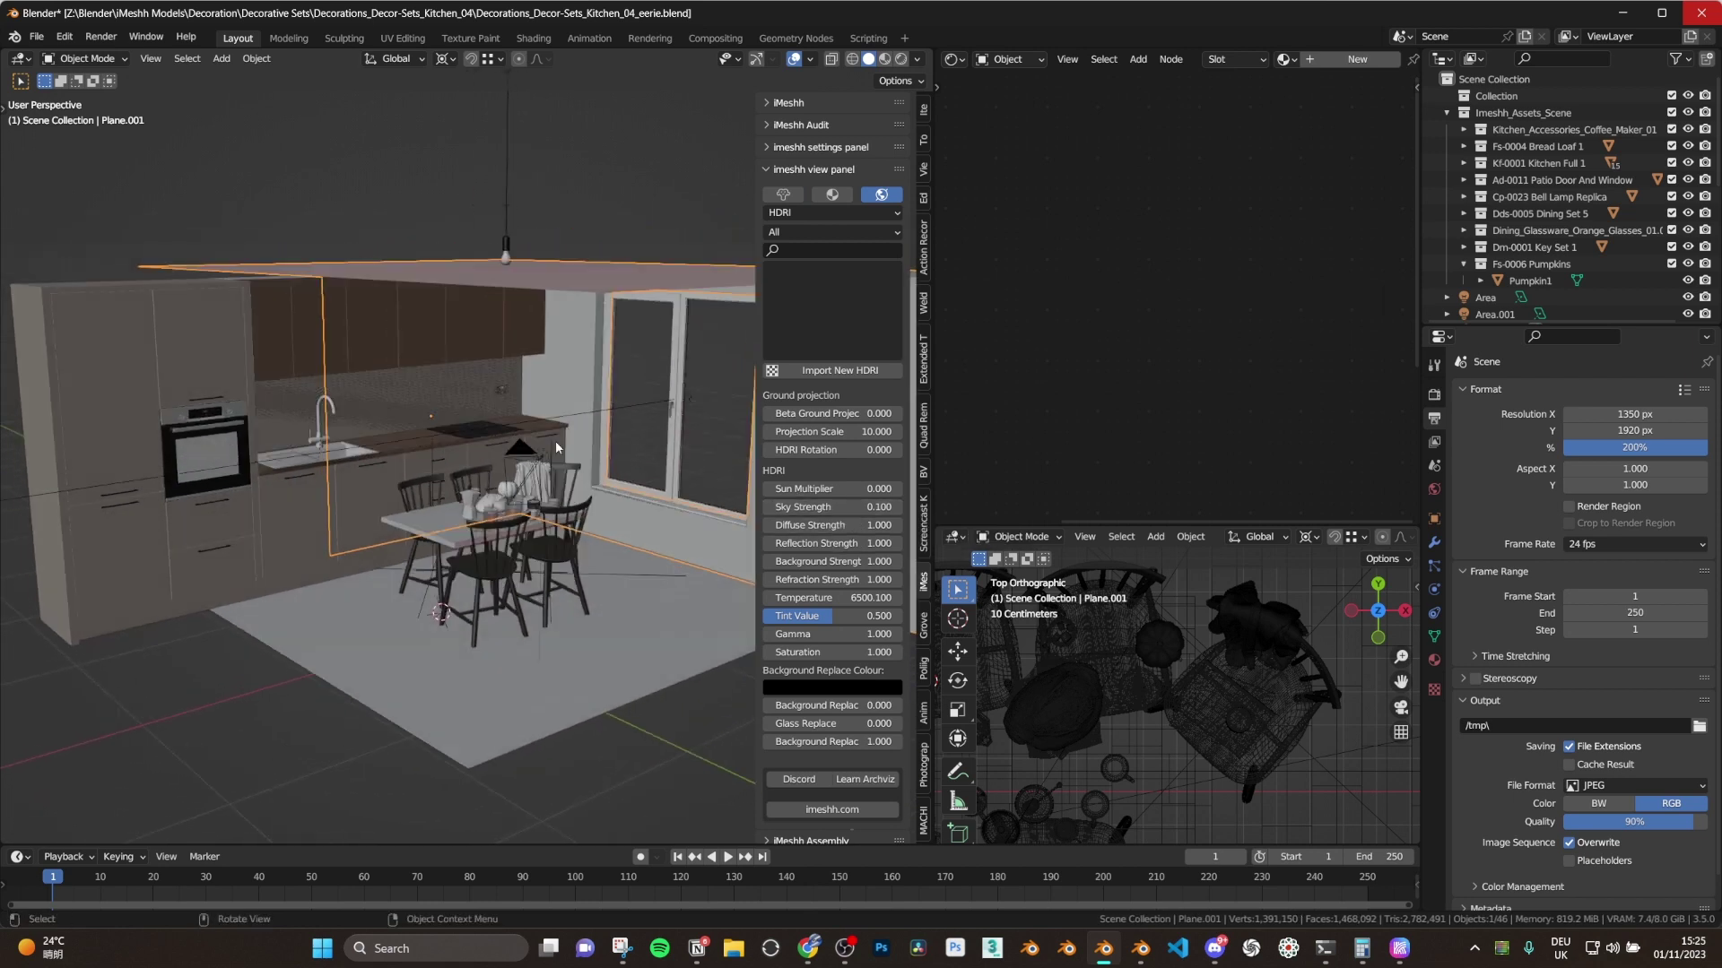
pyautogui.press('KP_Divide')
pyautogui.press('z')
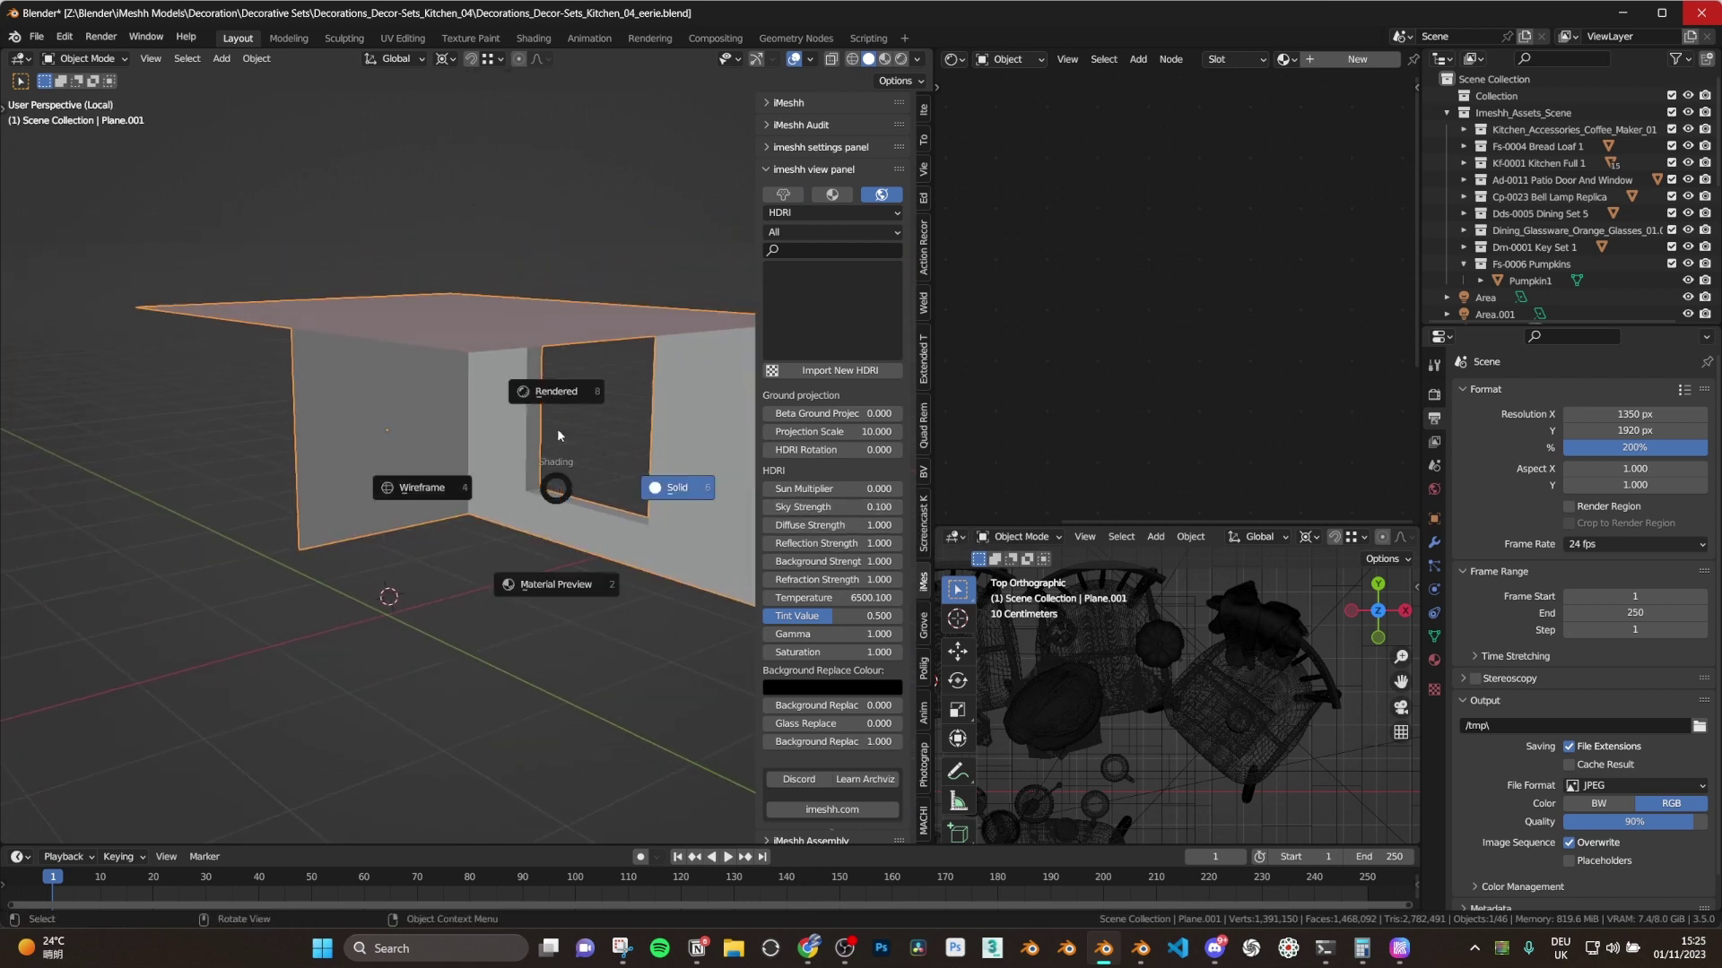
pyautogui.click(633, 414)
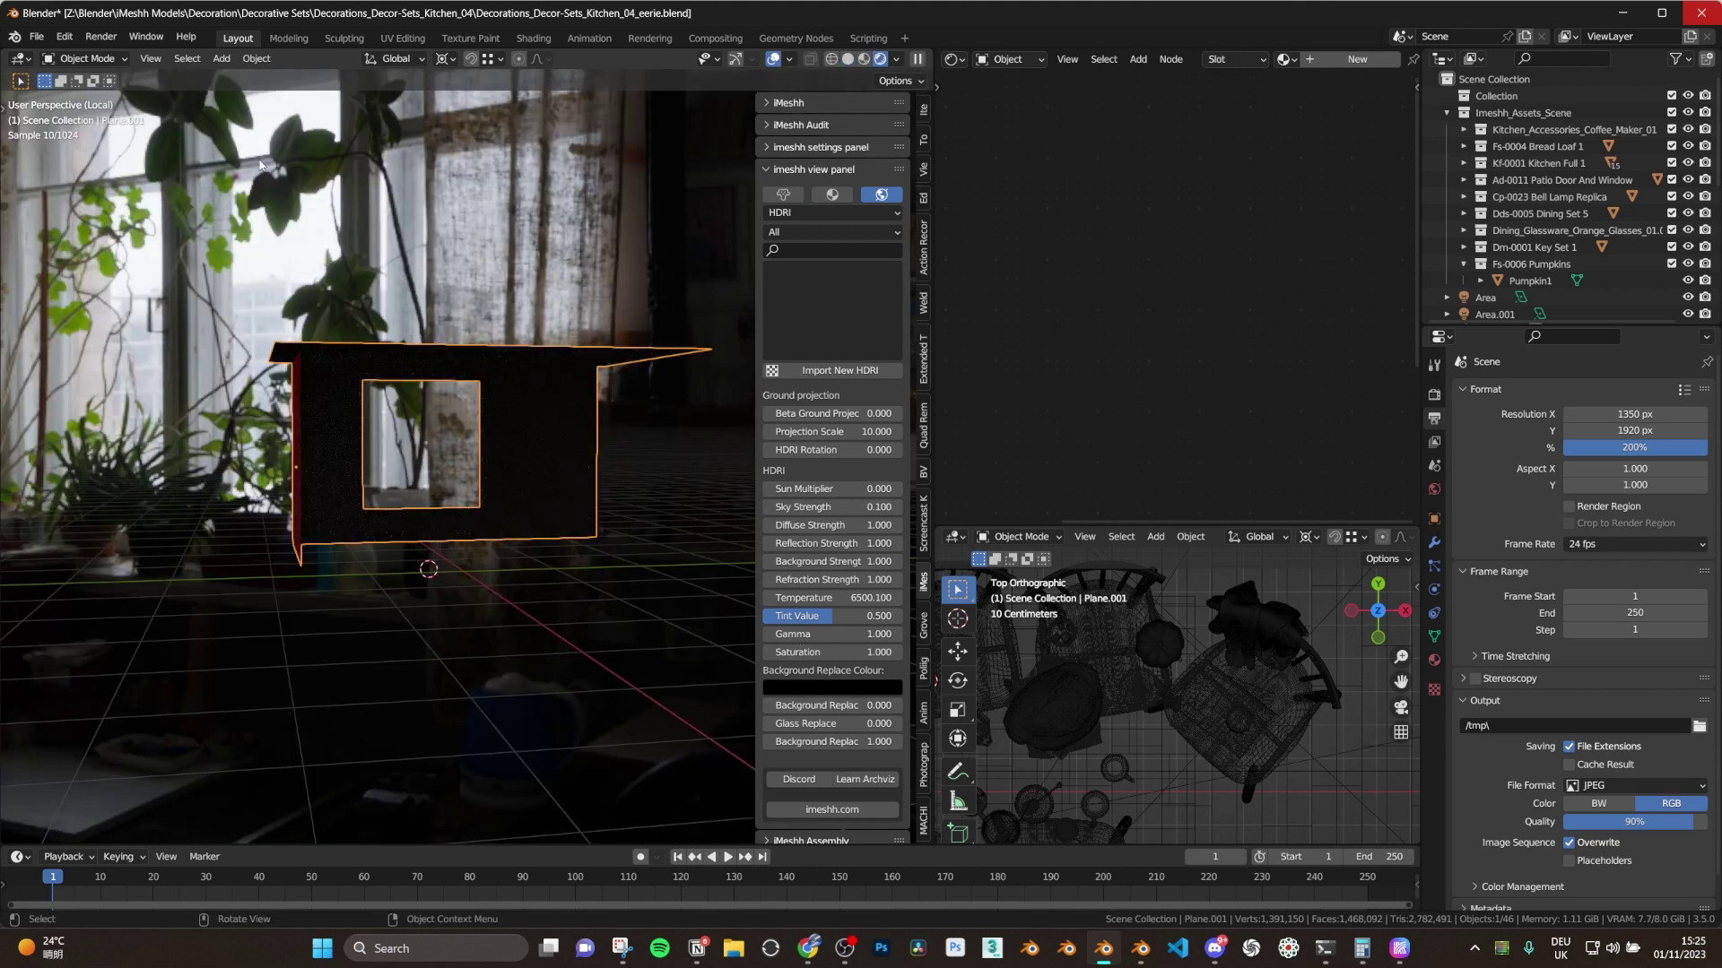
# - Choose the artist_workshop_4k HDRI from the Interior category, inspect the room's lighting and return to solid shading
pyautogui.click(836, 234)
pyautogui.click(816, 287)
pyautogui.click(803, 345)
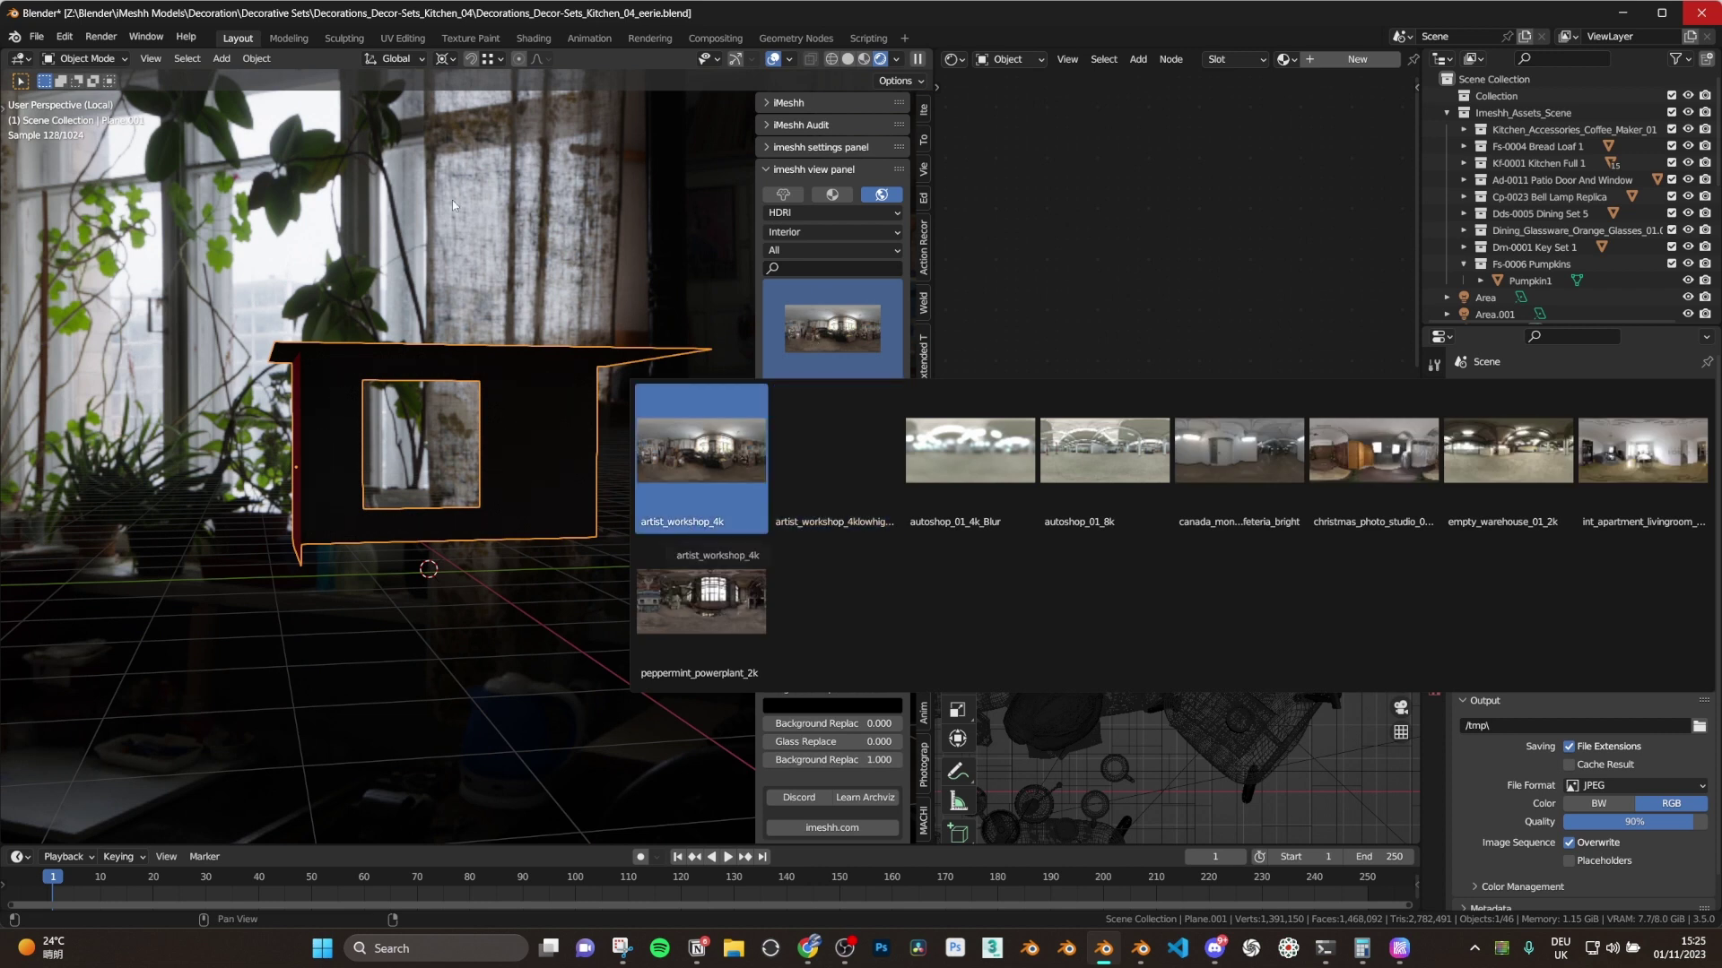
pyautogui.click(688, 530)
pyautogui.moveTo(503, 333); pyautogui.dragTo(611, 360, button='middle')
pyautogui.scroll(2, 612, 360)
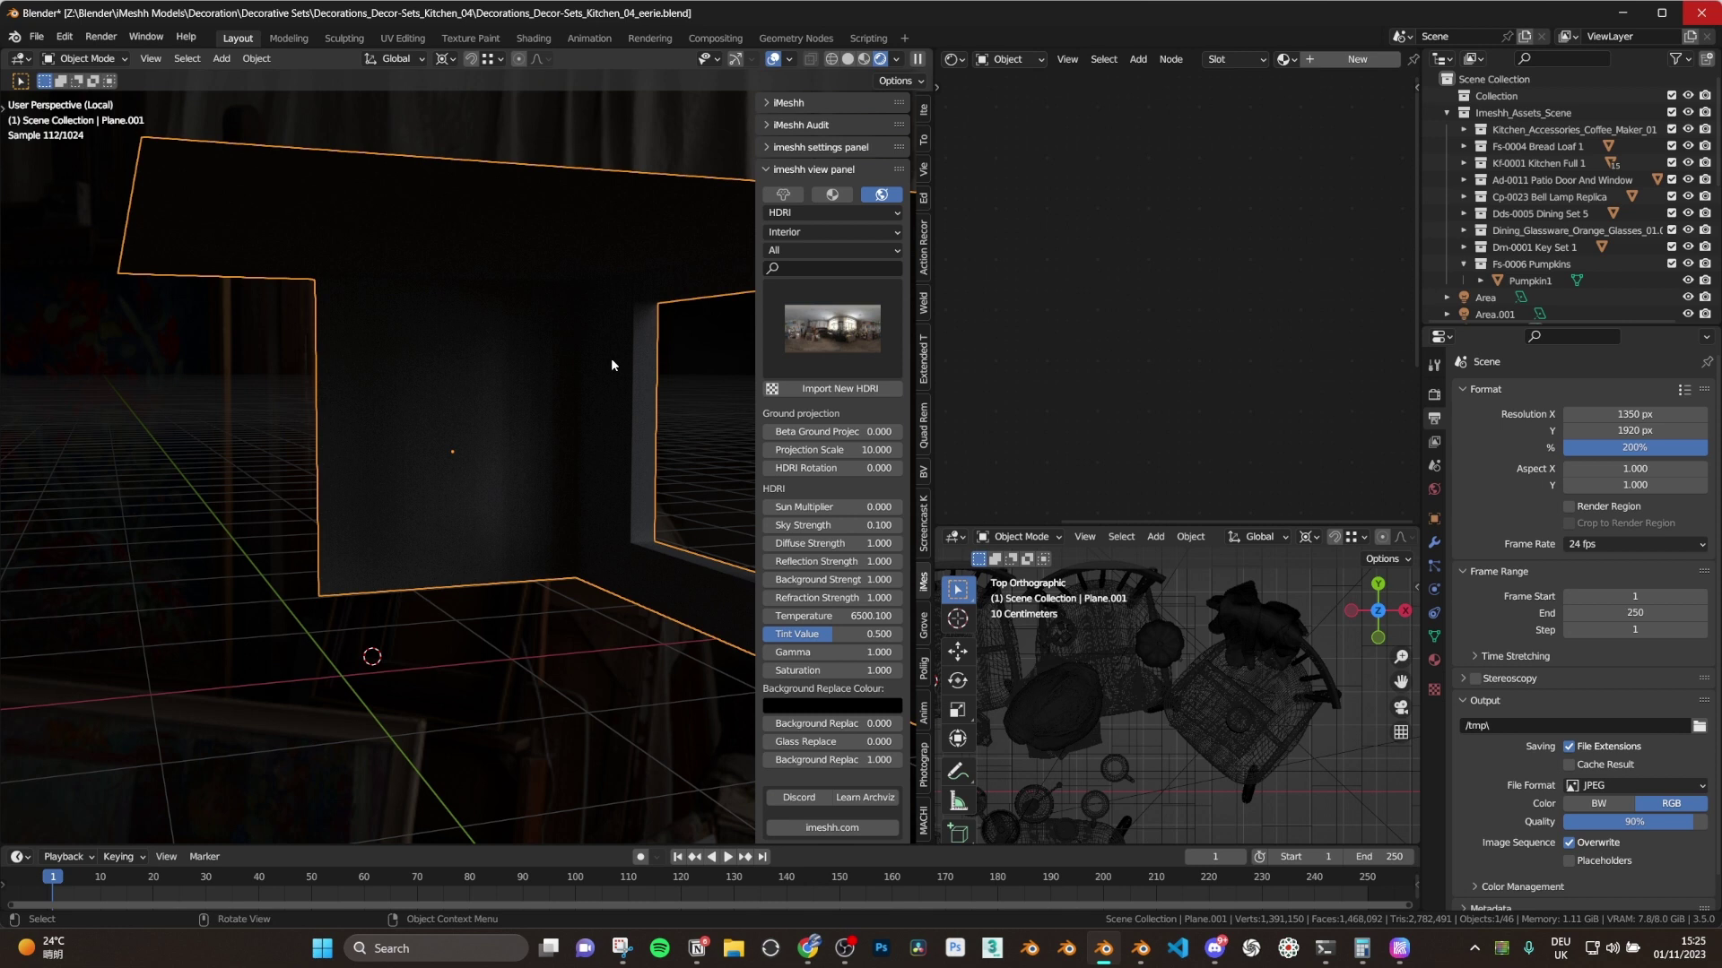
pyautogui.press('z')
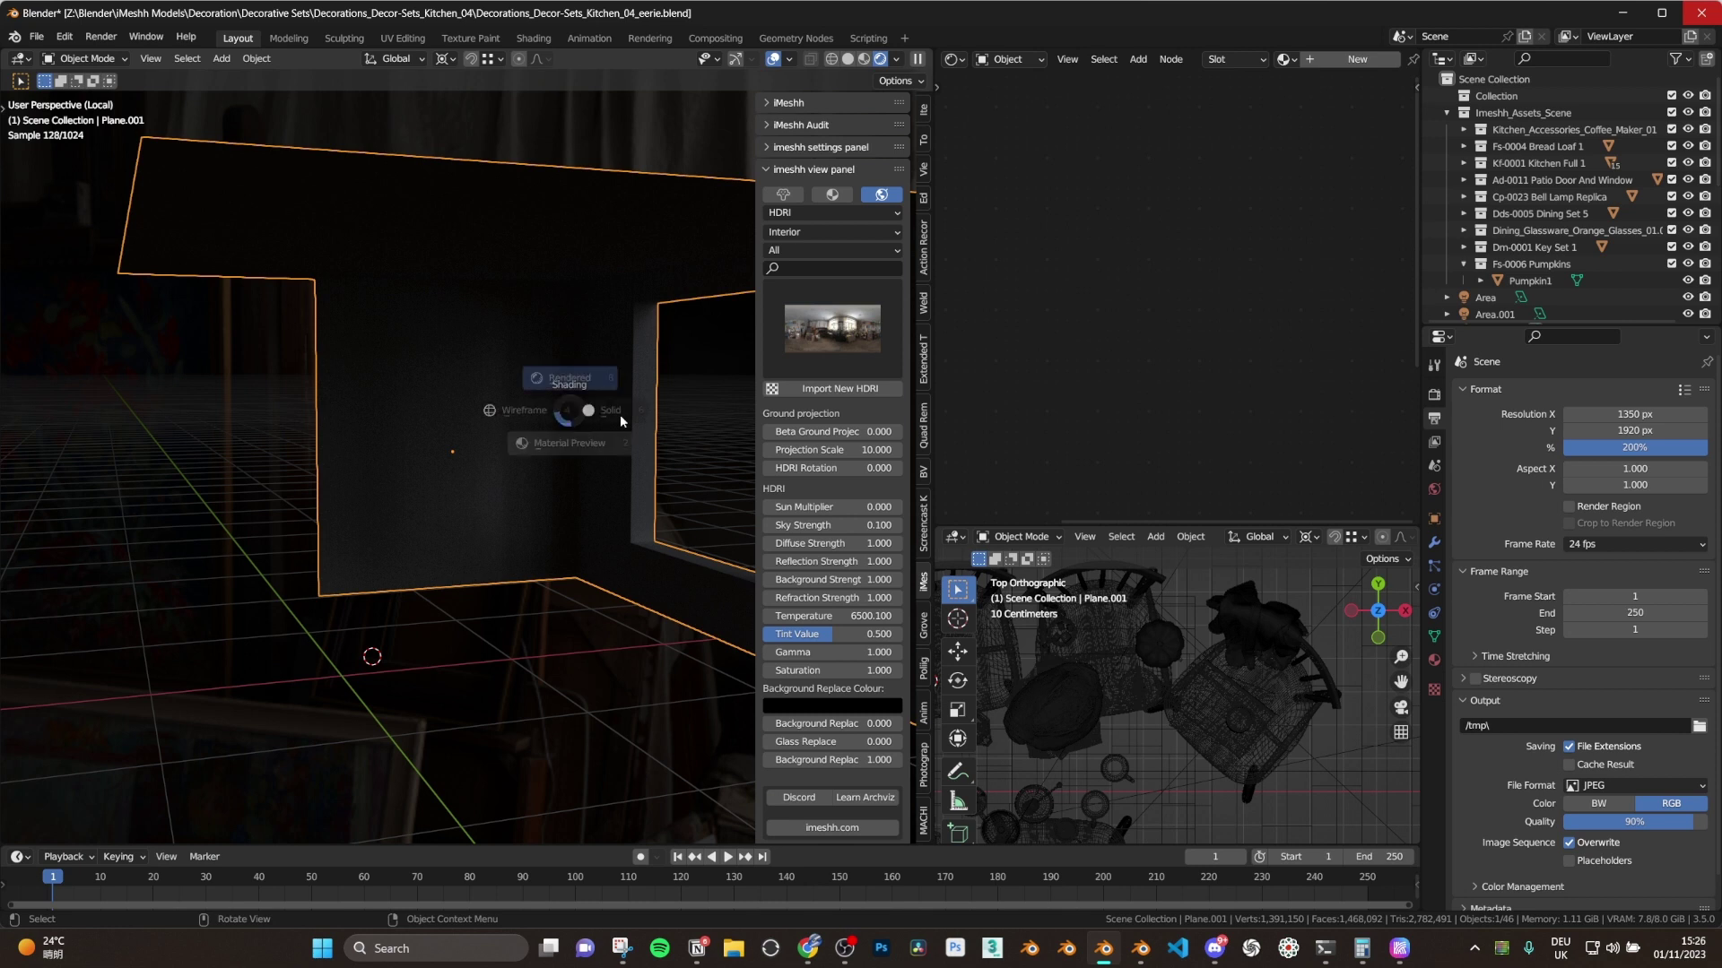
pyautogui.click(626, 414)
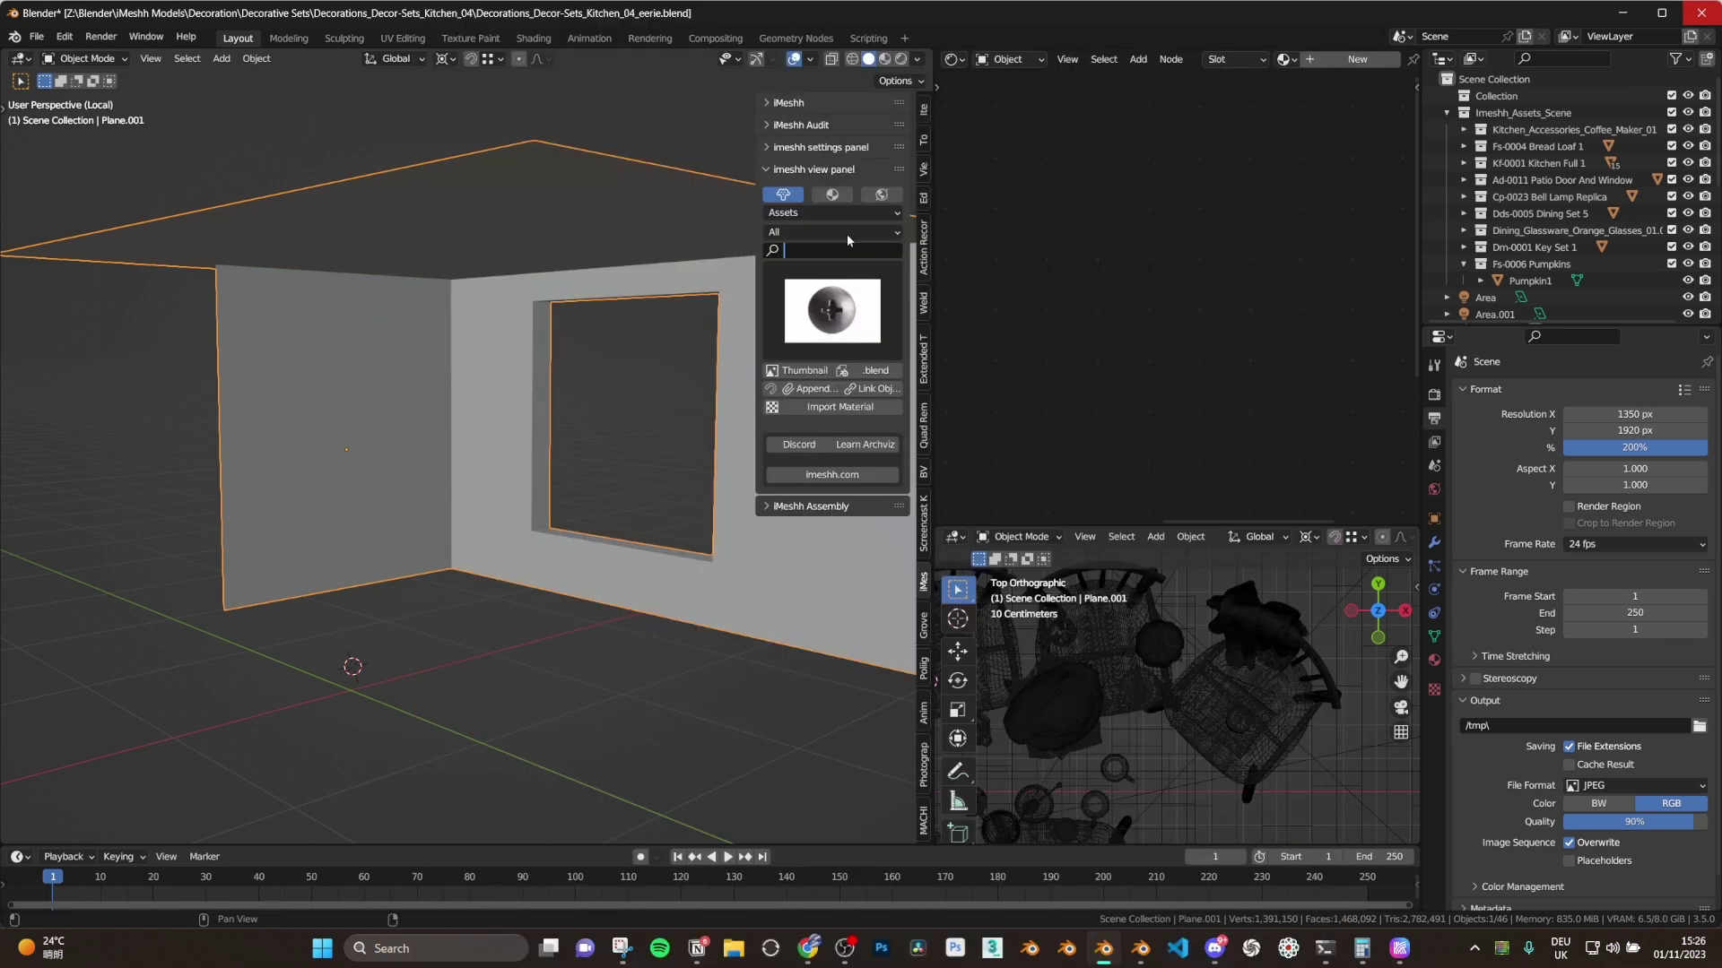
# - Append the Wood-Floor_Planks_Oak-Gray-Brynford_4k floor from the Wood Floors category of the iMeshh library
pyautogui.click(847, 234)
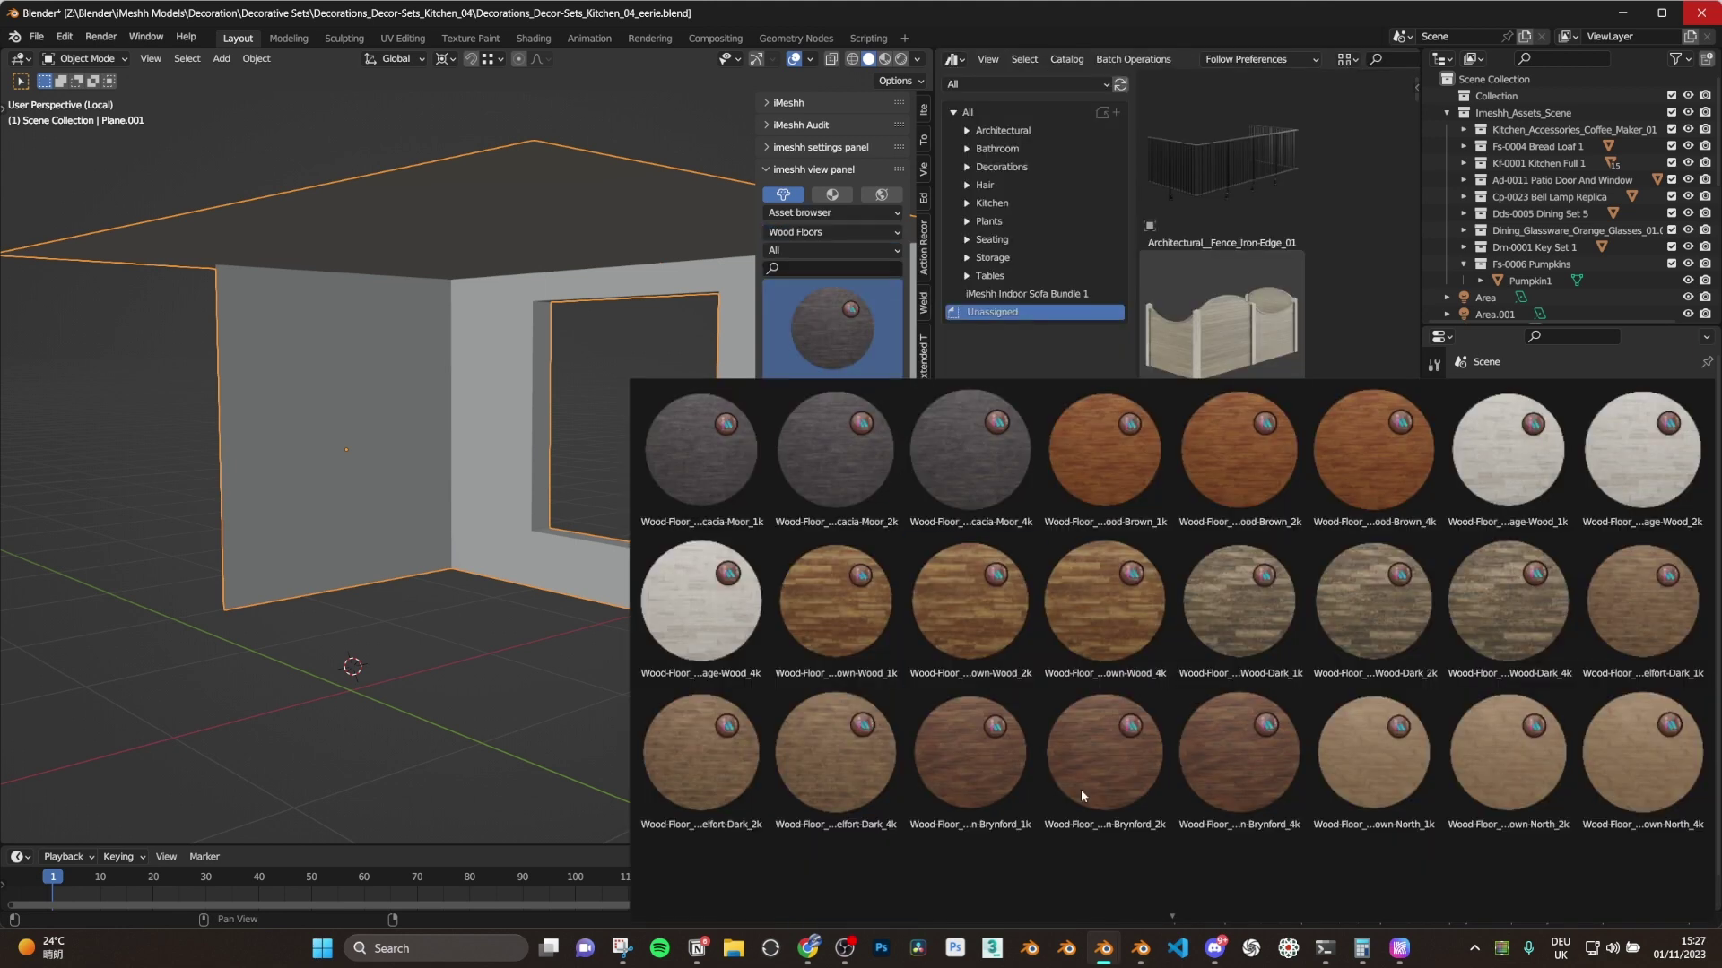
pyautogui.scroll(-3, 1080, 789)
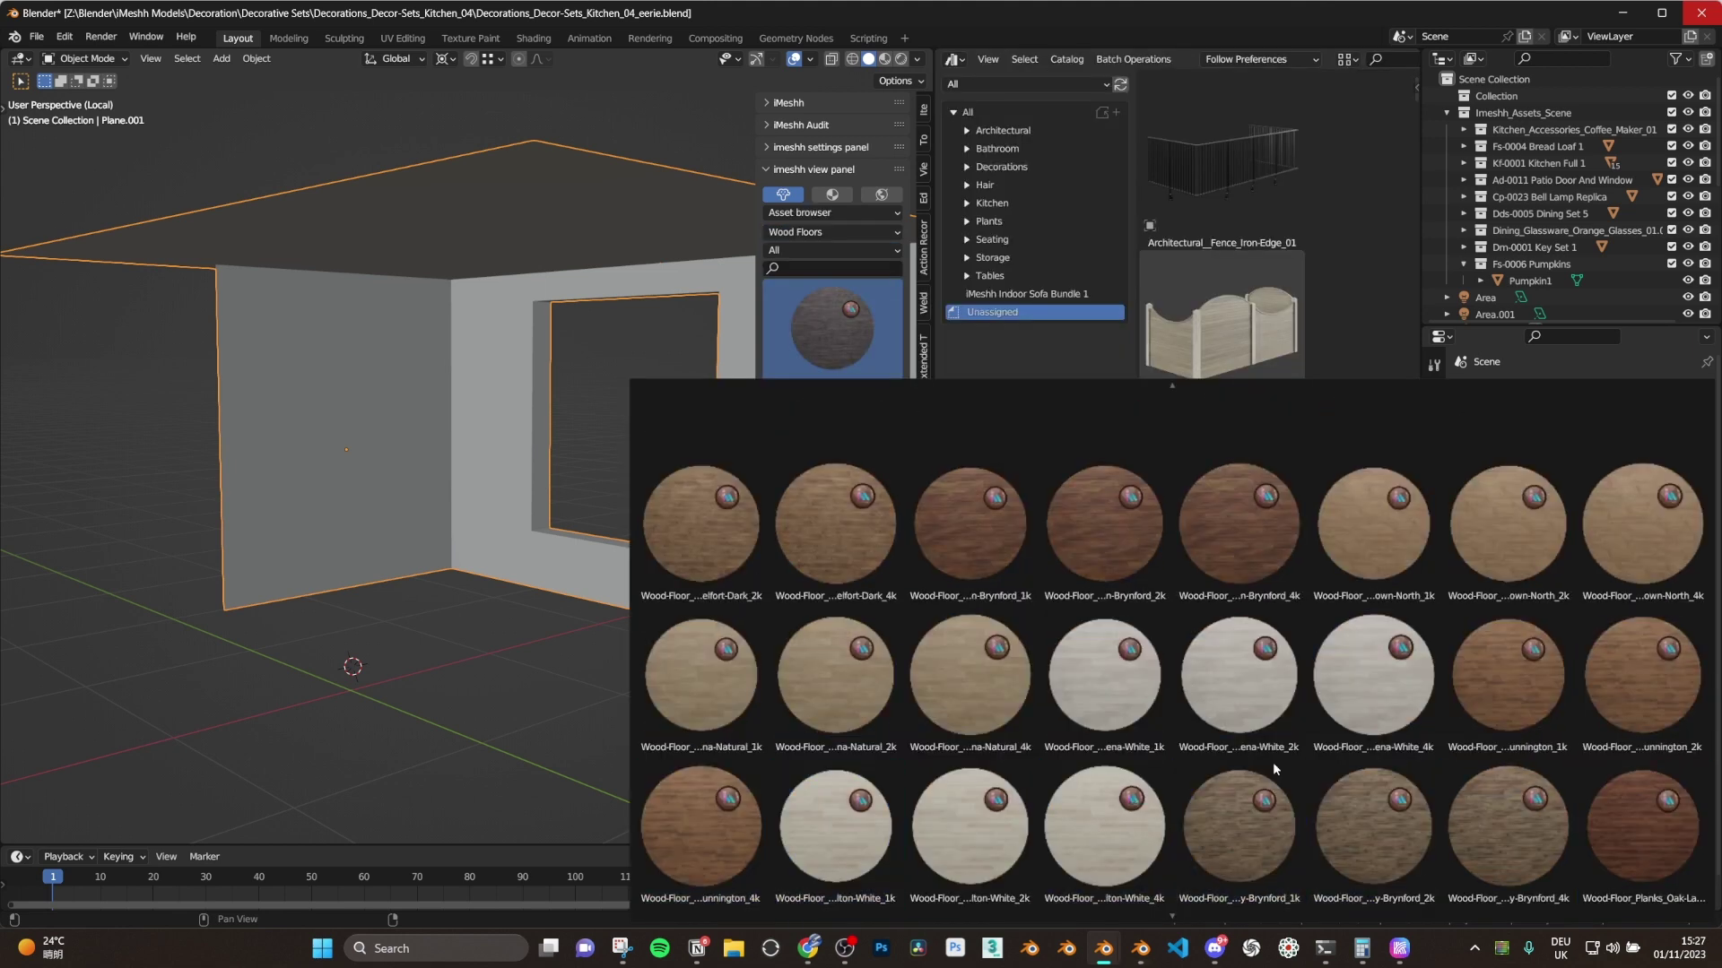
pyautogui.click(1484, 849)
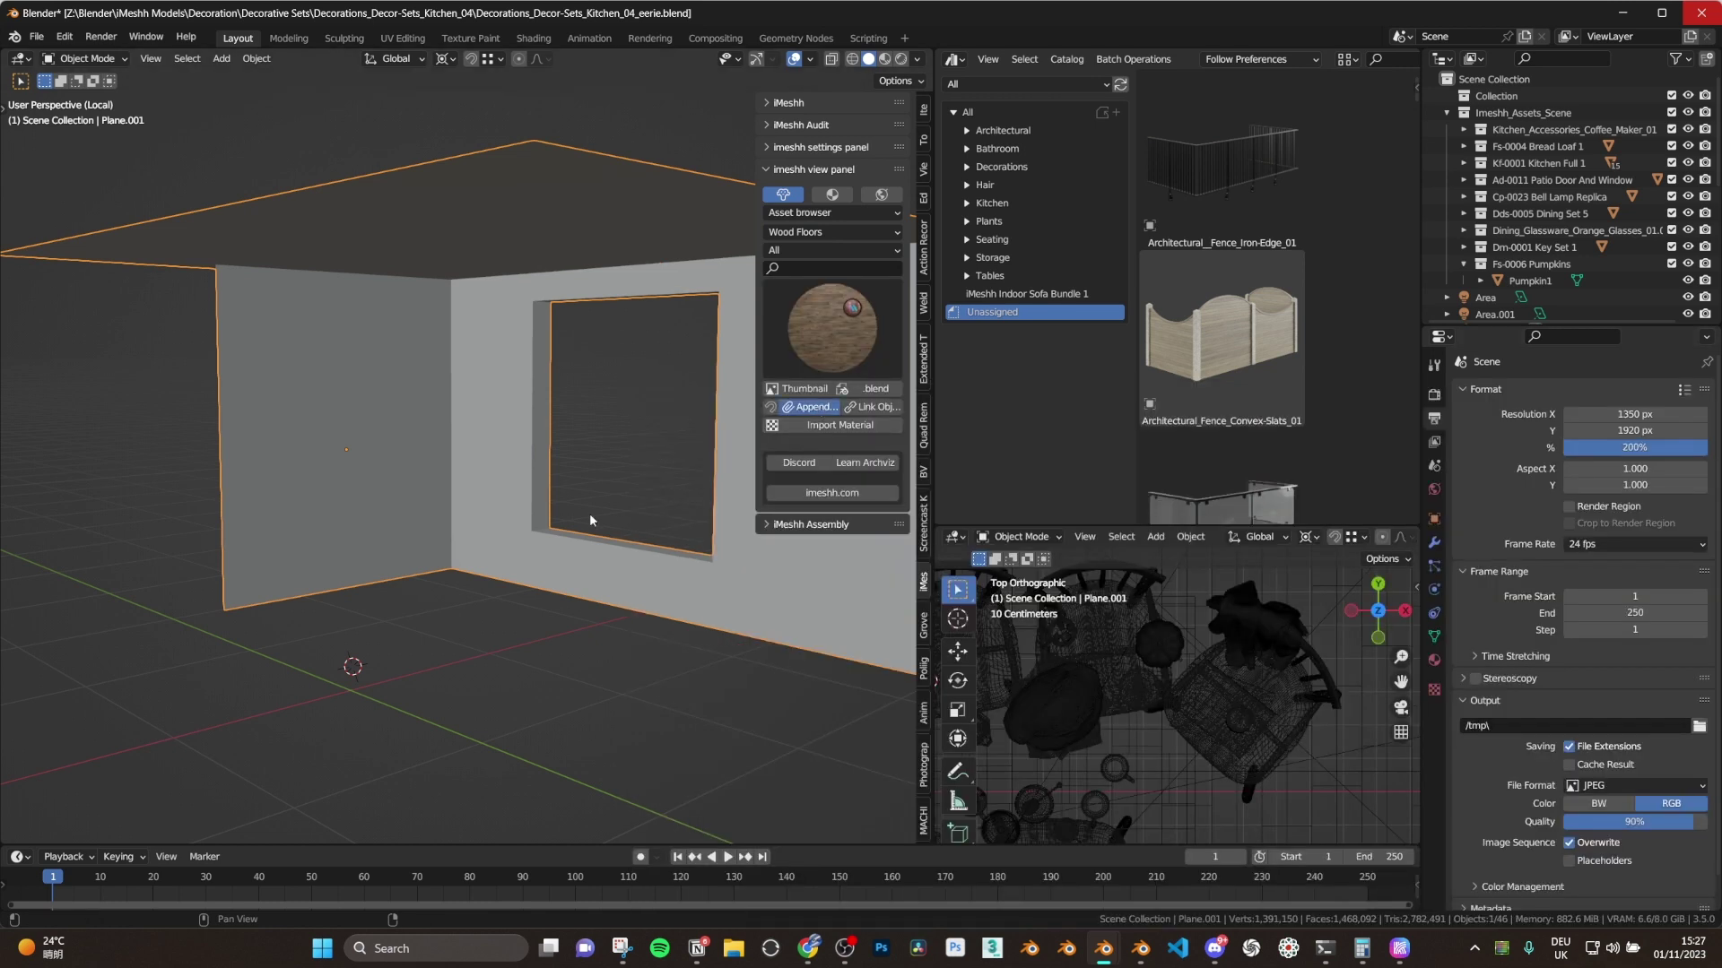
pyautogui.click(810, 406)
# - Extend the appended wood floor by moving its outer edge along the Y axis to cover more of the room
pyautogui.moveTo(633, 546); pyautogui.dragTo(615, 611, button='middle')
pyautogui.click(596, 563)
pyautogui.press('Tab')
pyautogui.scroll(2, 608, 531)
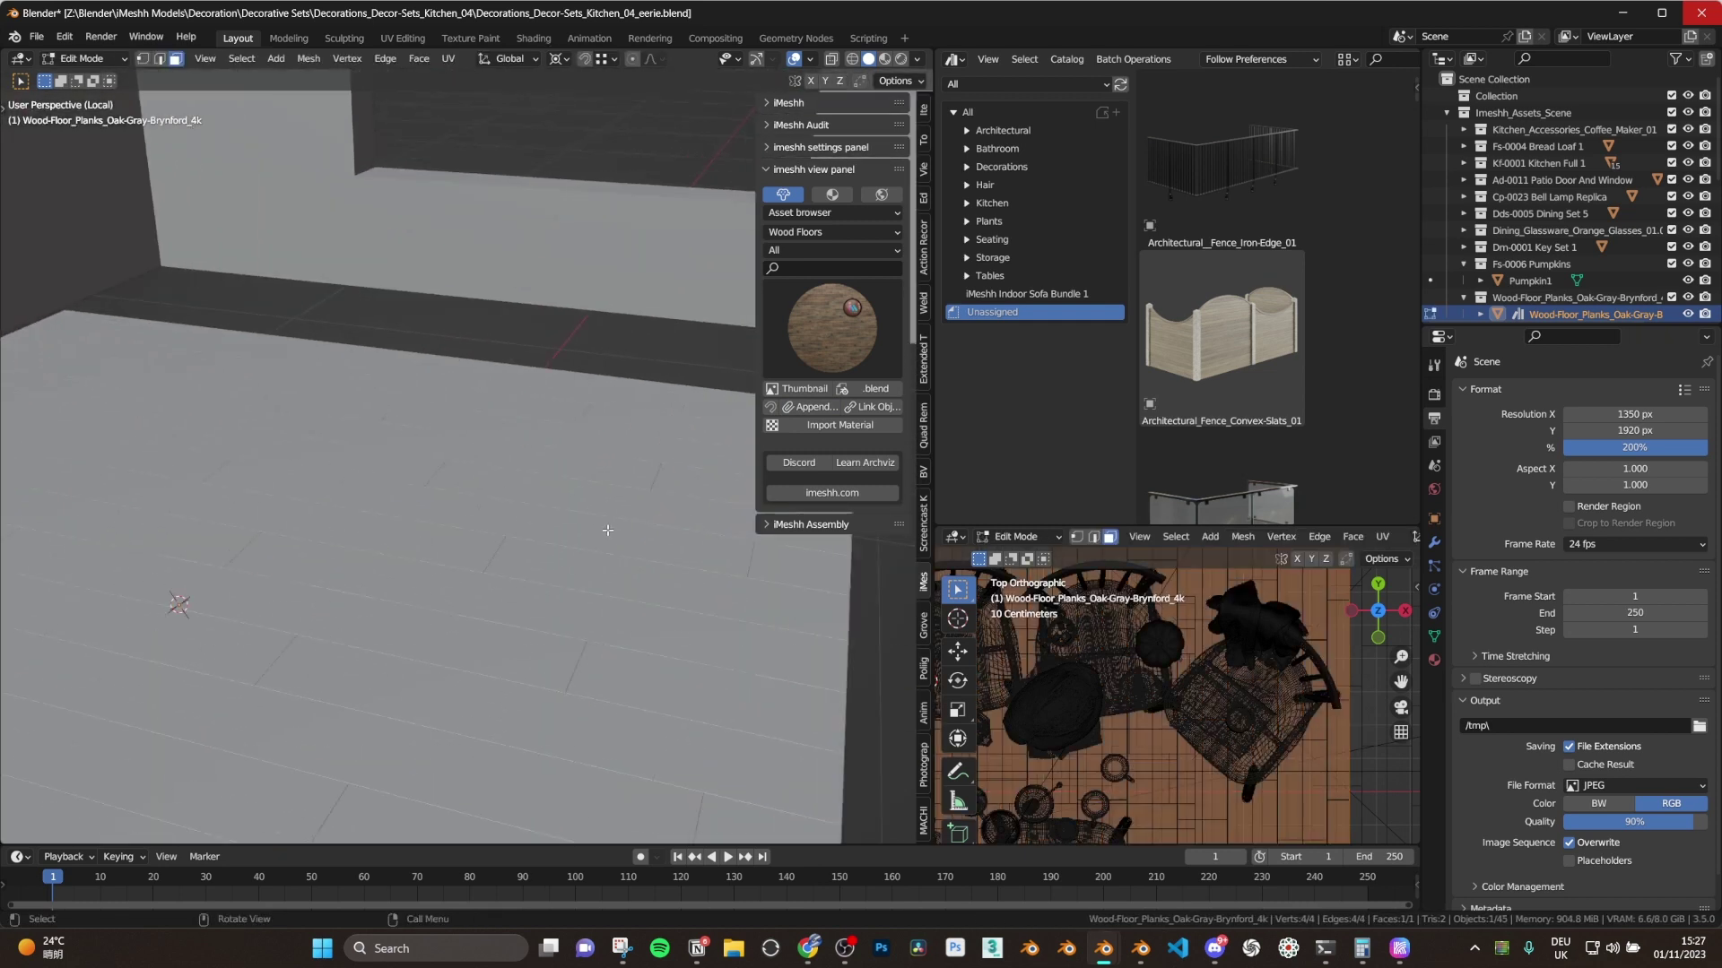
pyautogui.keyDown('shift'); pyautogui.moveTo(608, 531); pyautogui.dragTo(477, 489, button='middle'); pyautogui.keyUp('shift')
pyautogui.scroll(-1, 477, 490)
pyautogui.click(538, 508)
pyautogui.press('2')
pyautogui.click(553, 511)
pyautogui.scroll(-2, 560, 513)
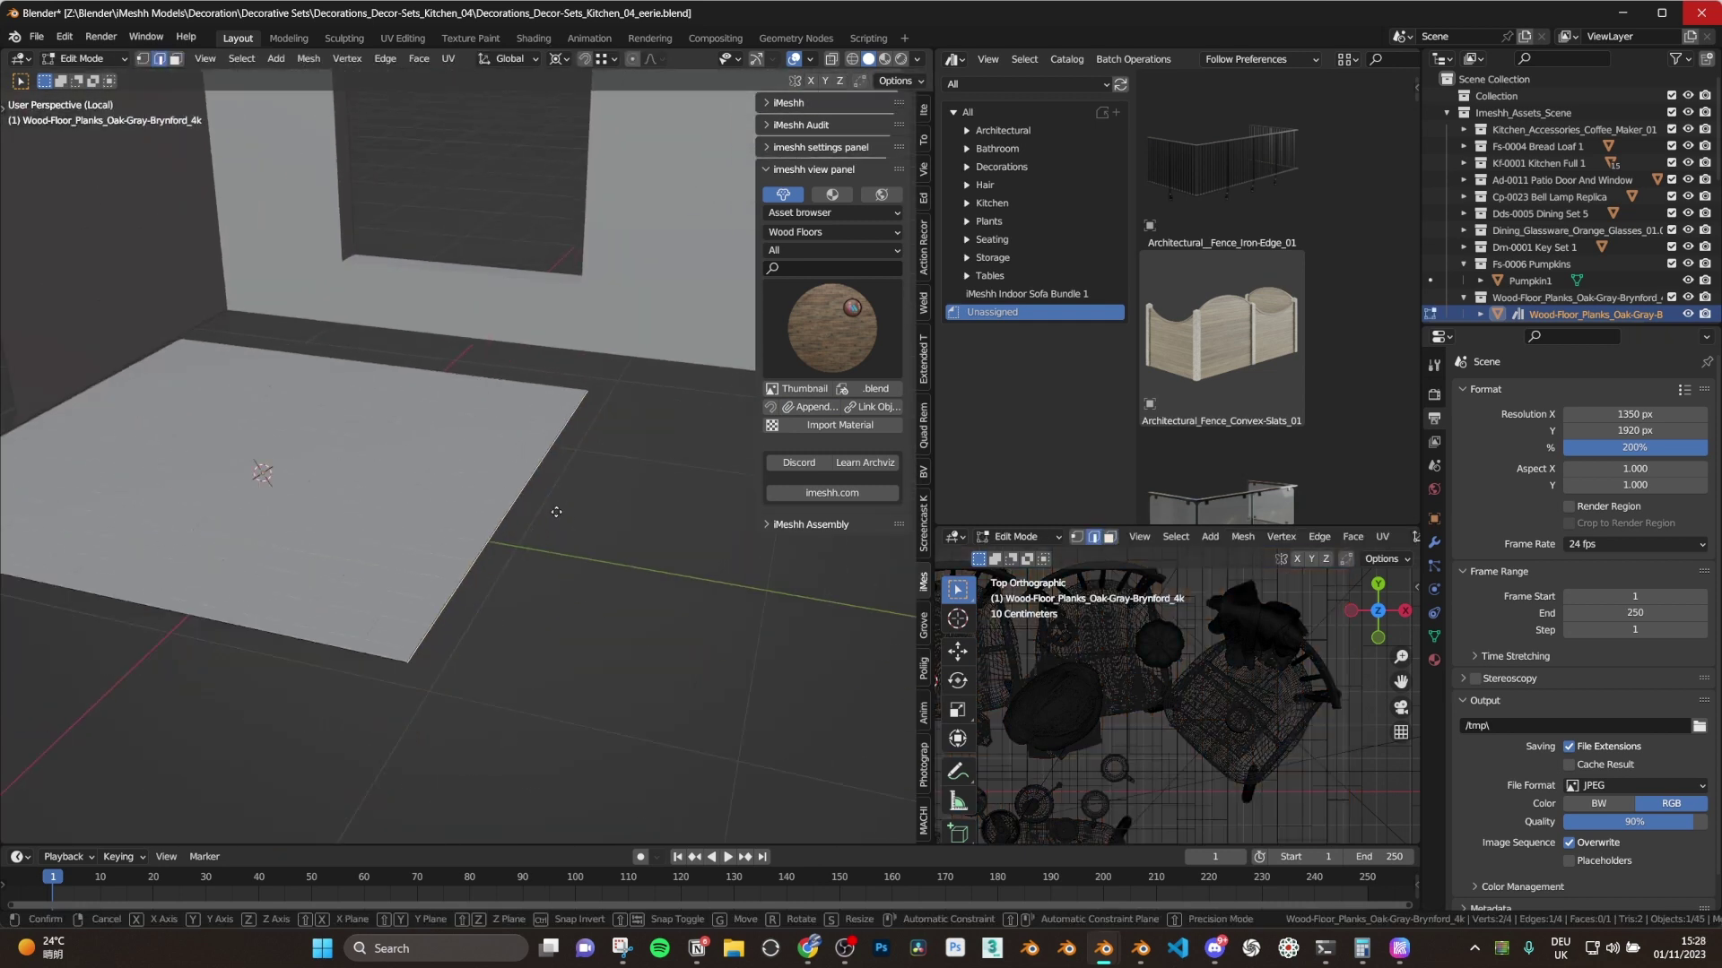
pyautogui.press('g')
pyautogui.press('x')
pyautogui.press('y')
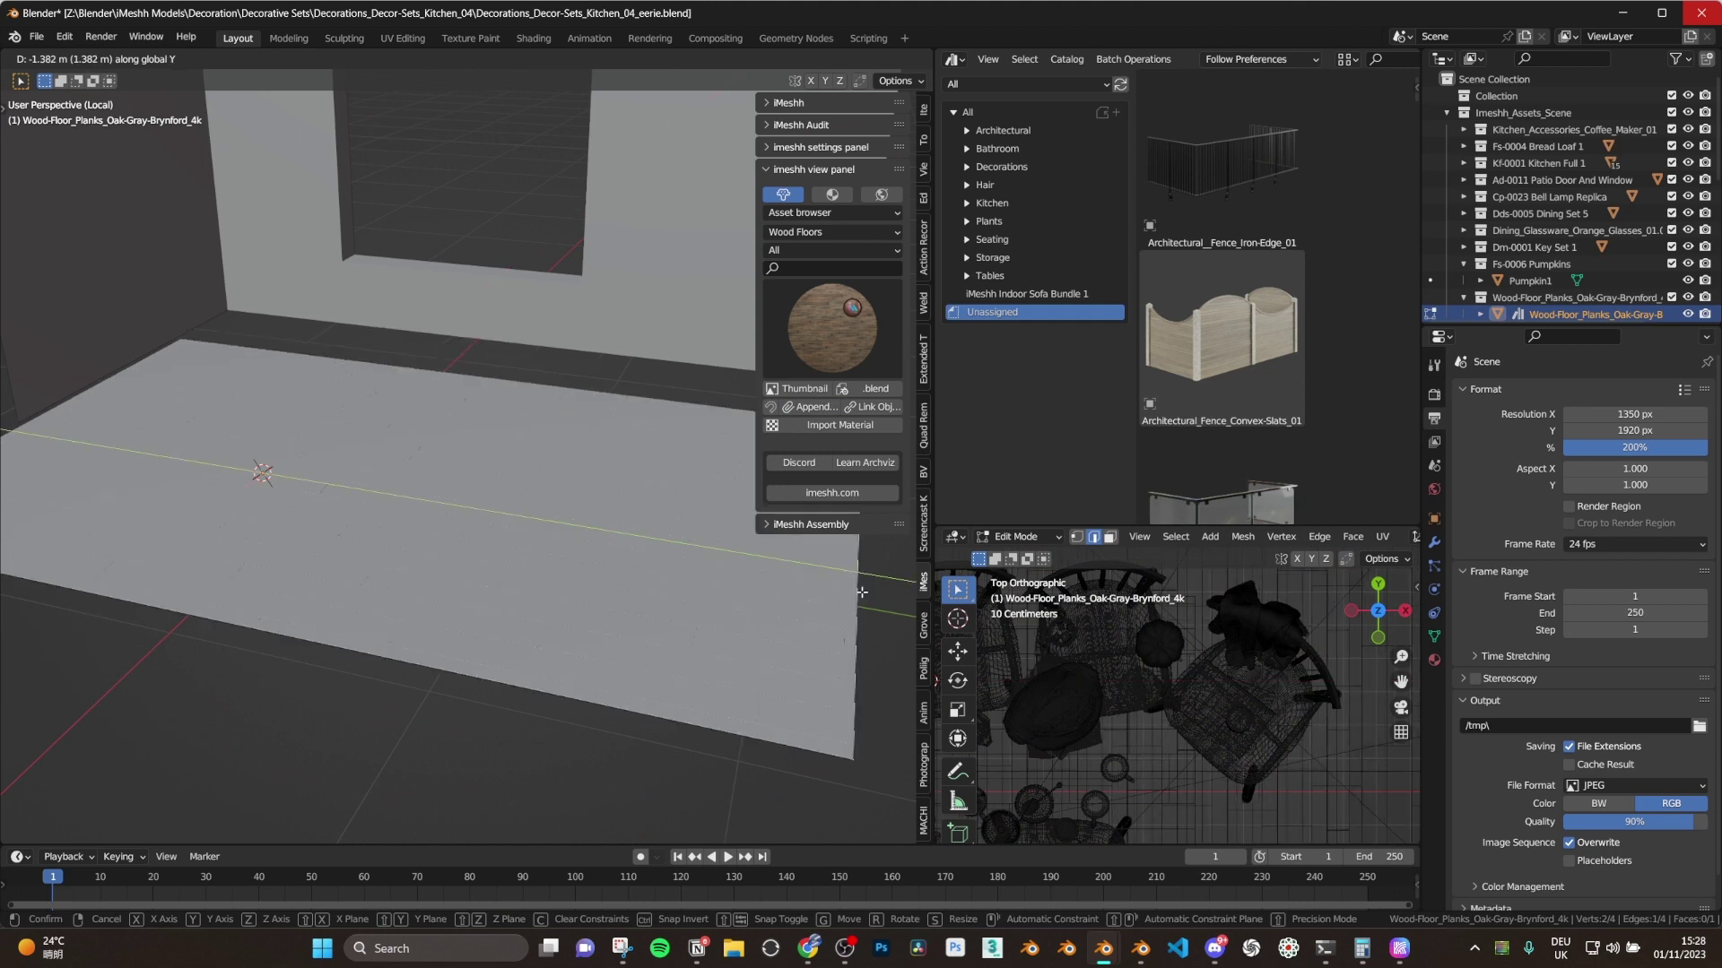
pyautogui.click(822, 580)
pyautogui.scroll(-3, 753, 571)
pyautogui.moveTo(700, 565); pyautogui.dragTo(538, 567, button='middle')
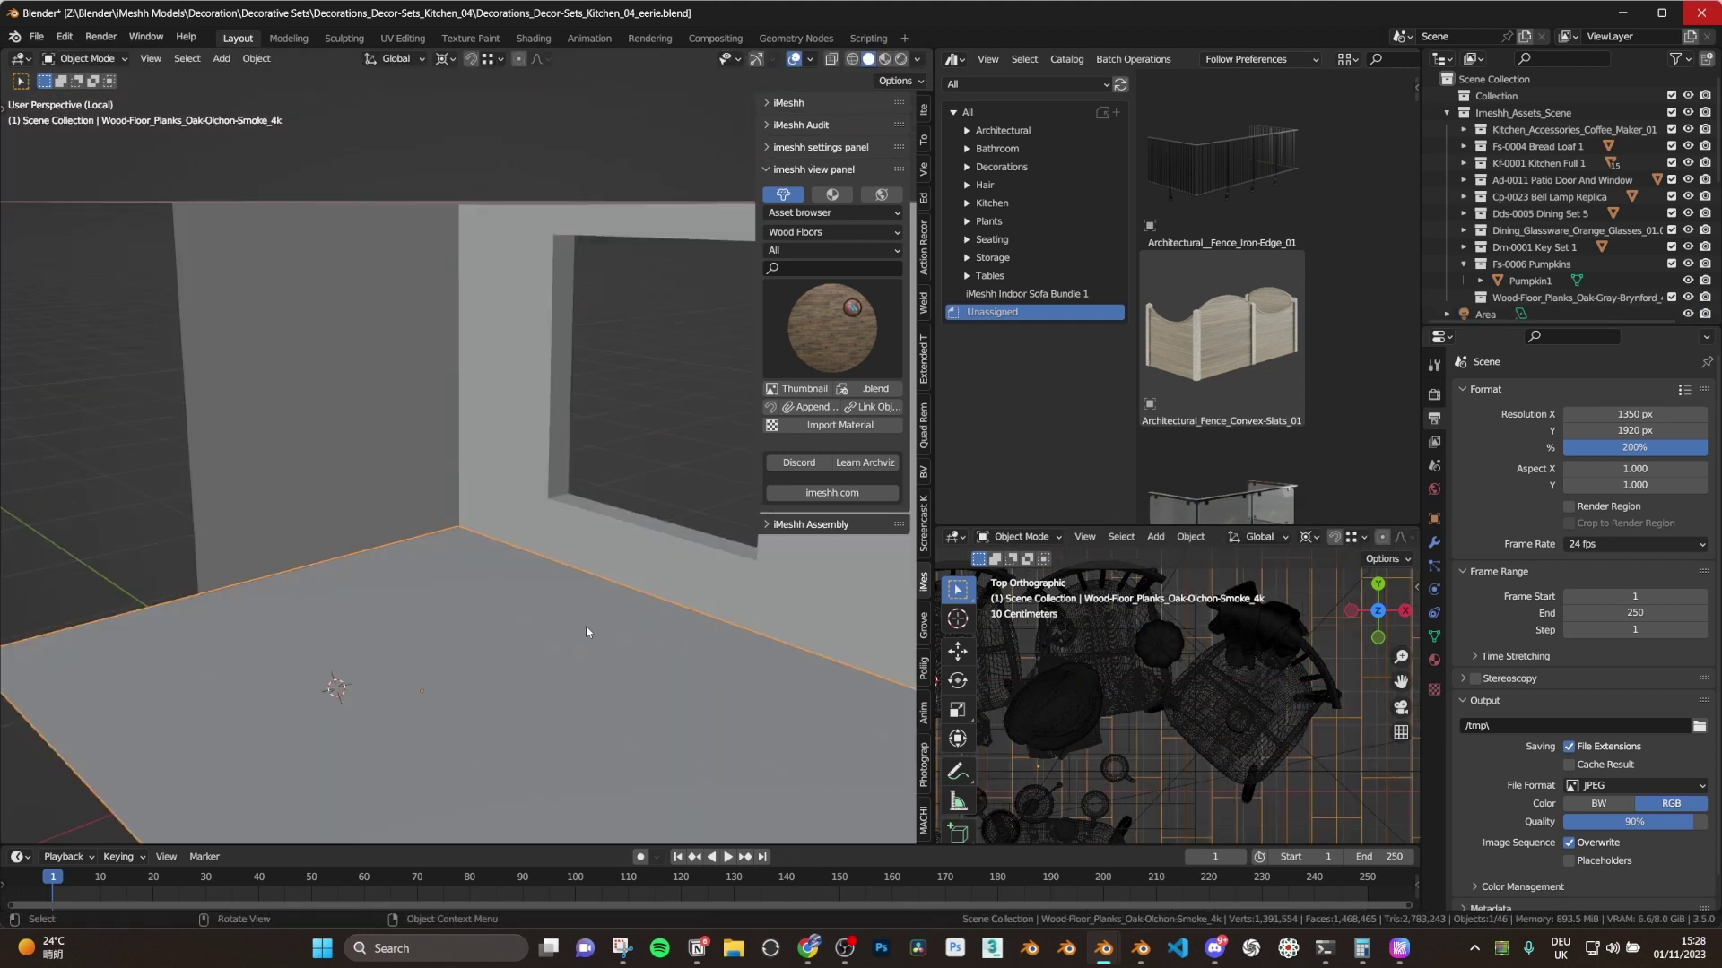
# - Append the kitchen from the Kitchen Full category and move it about 1.03 m along Y, plus an adjustment along X
pyautogui.moveTo(584, 626); pyautogui.dragTo(523, 588, button='middle')
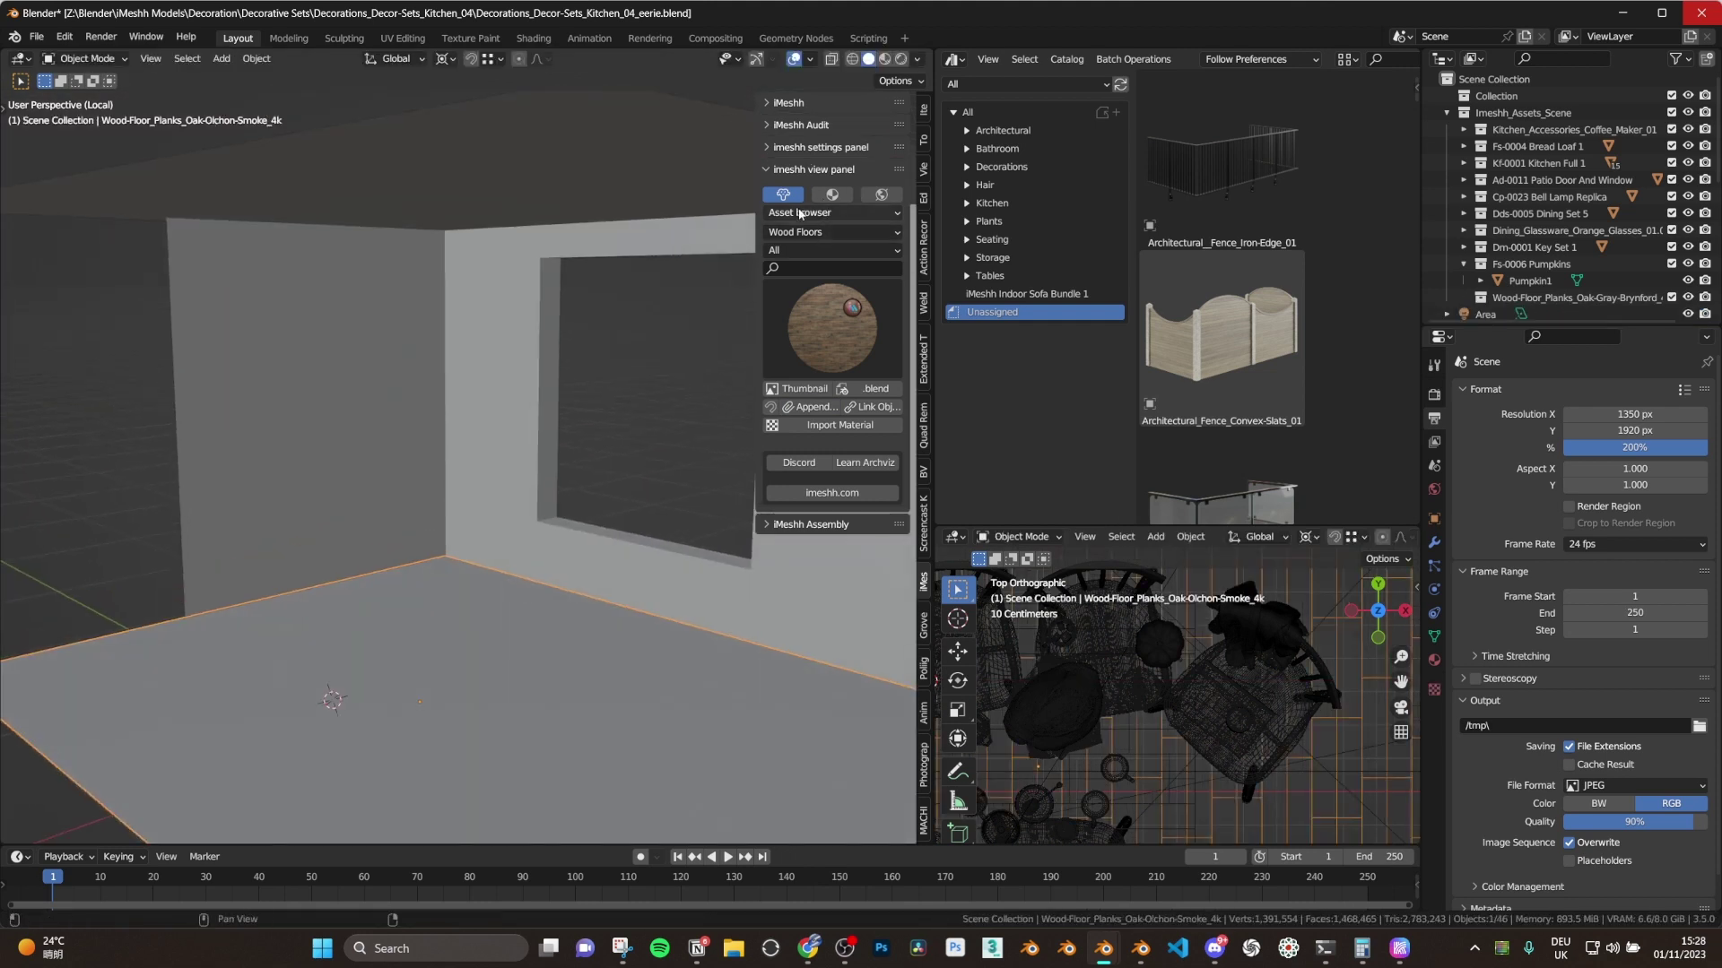
pyautogui.click(825, 232)
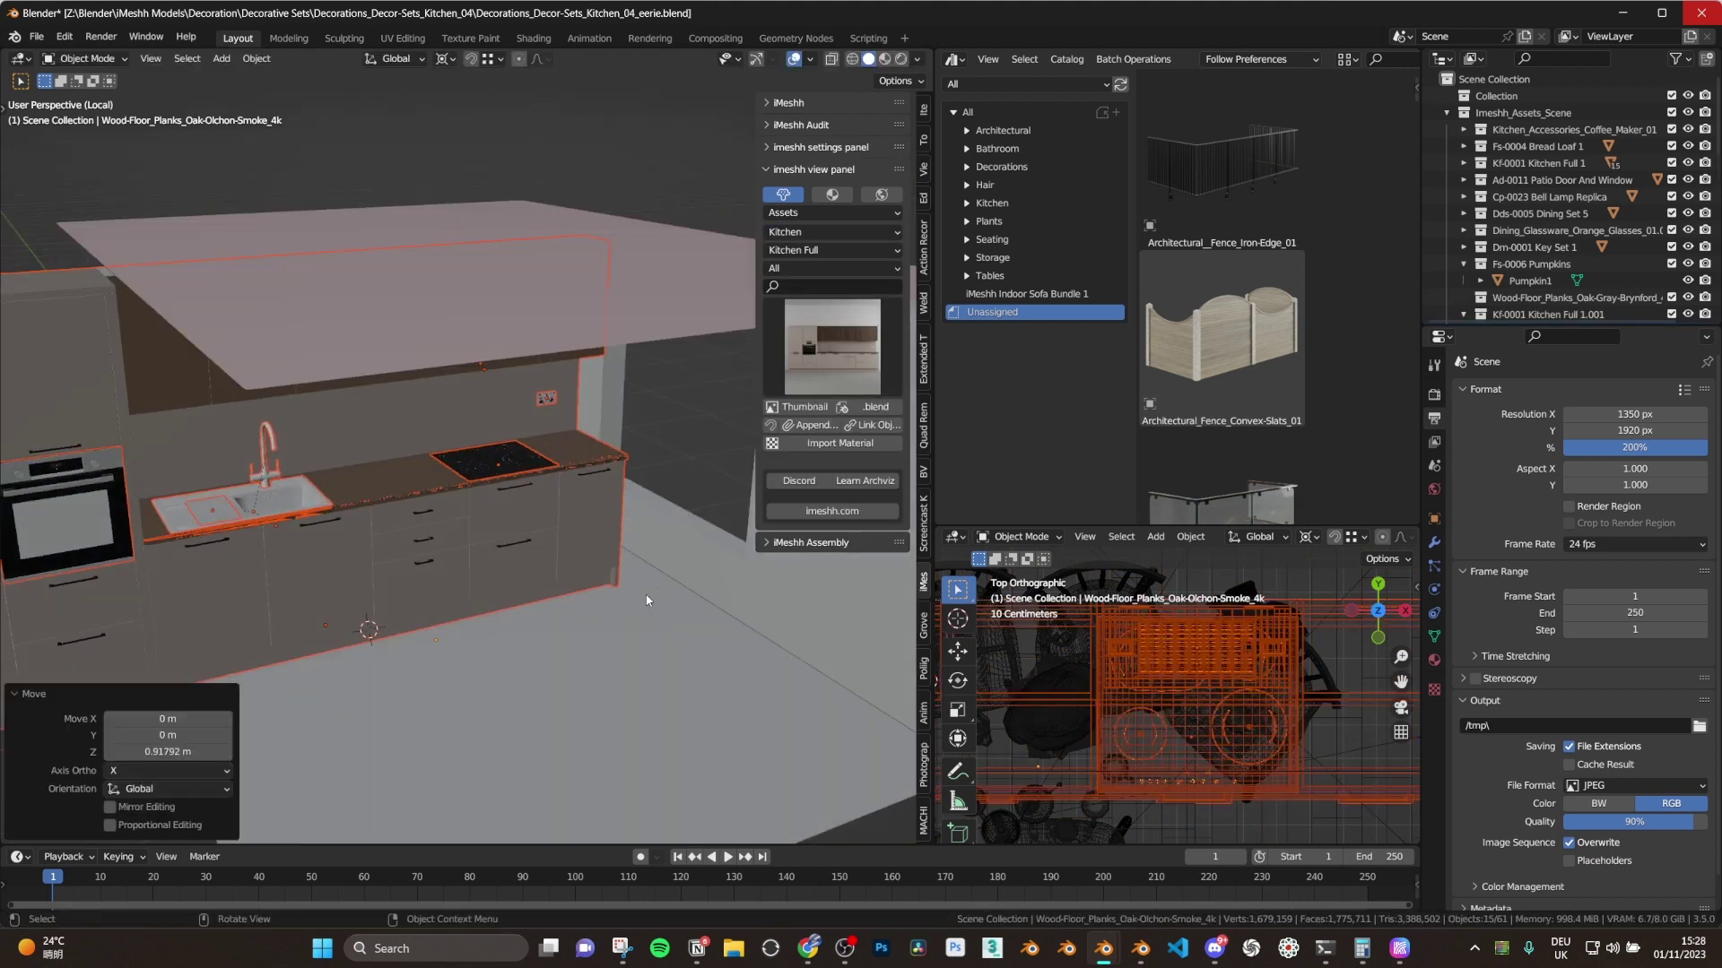
pyautogui.press('g')
pyautogui.press('y')
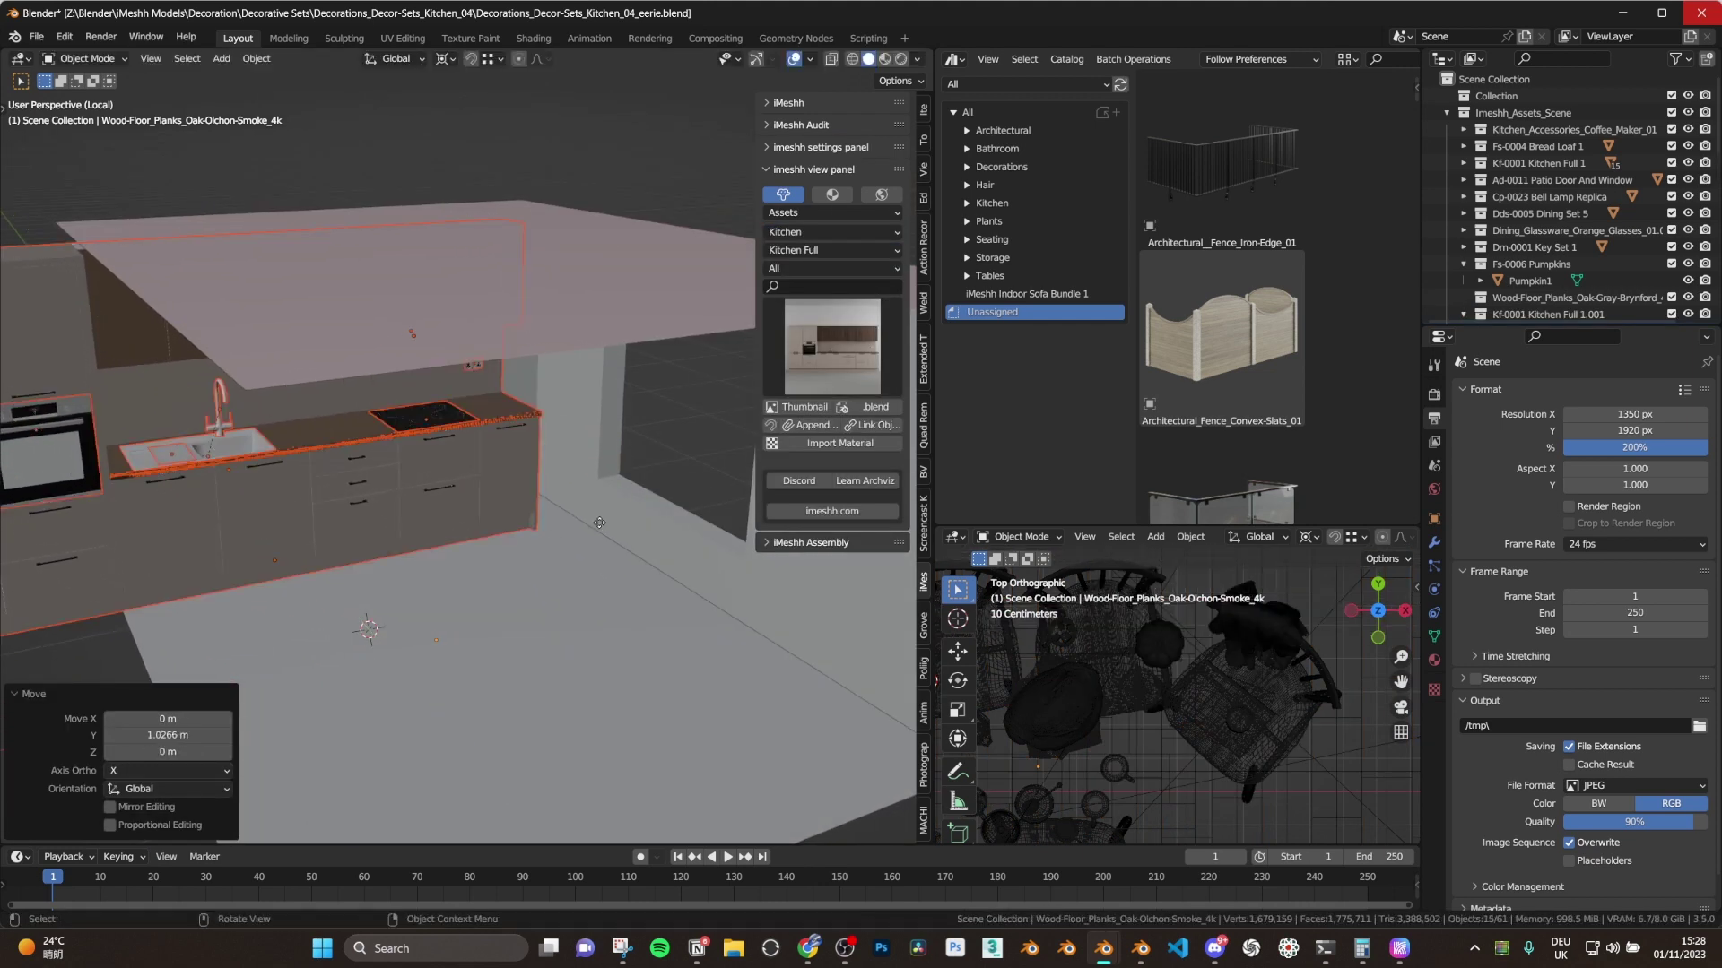
pyautogui.click(632, 507)
pyautogui.press('g')
pyautogui.press('x')
pyautogui.click(667, 494)
# - Select the patio door and window object and examine how it sits in the wall opening beside the kitchen
pyautogui.moveTo(653, 497); pyautogui.dragTo(515, 472, button='middle')
pyautogui.click(459, 560)
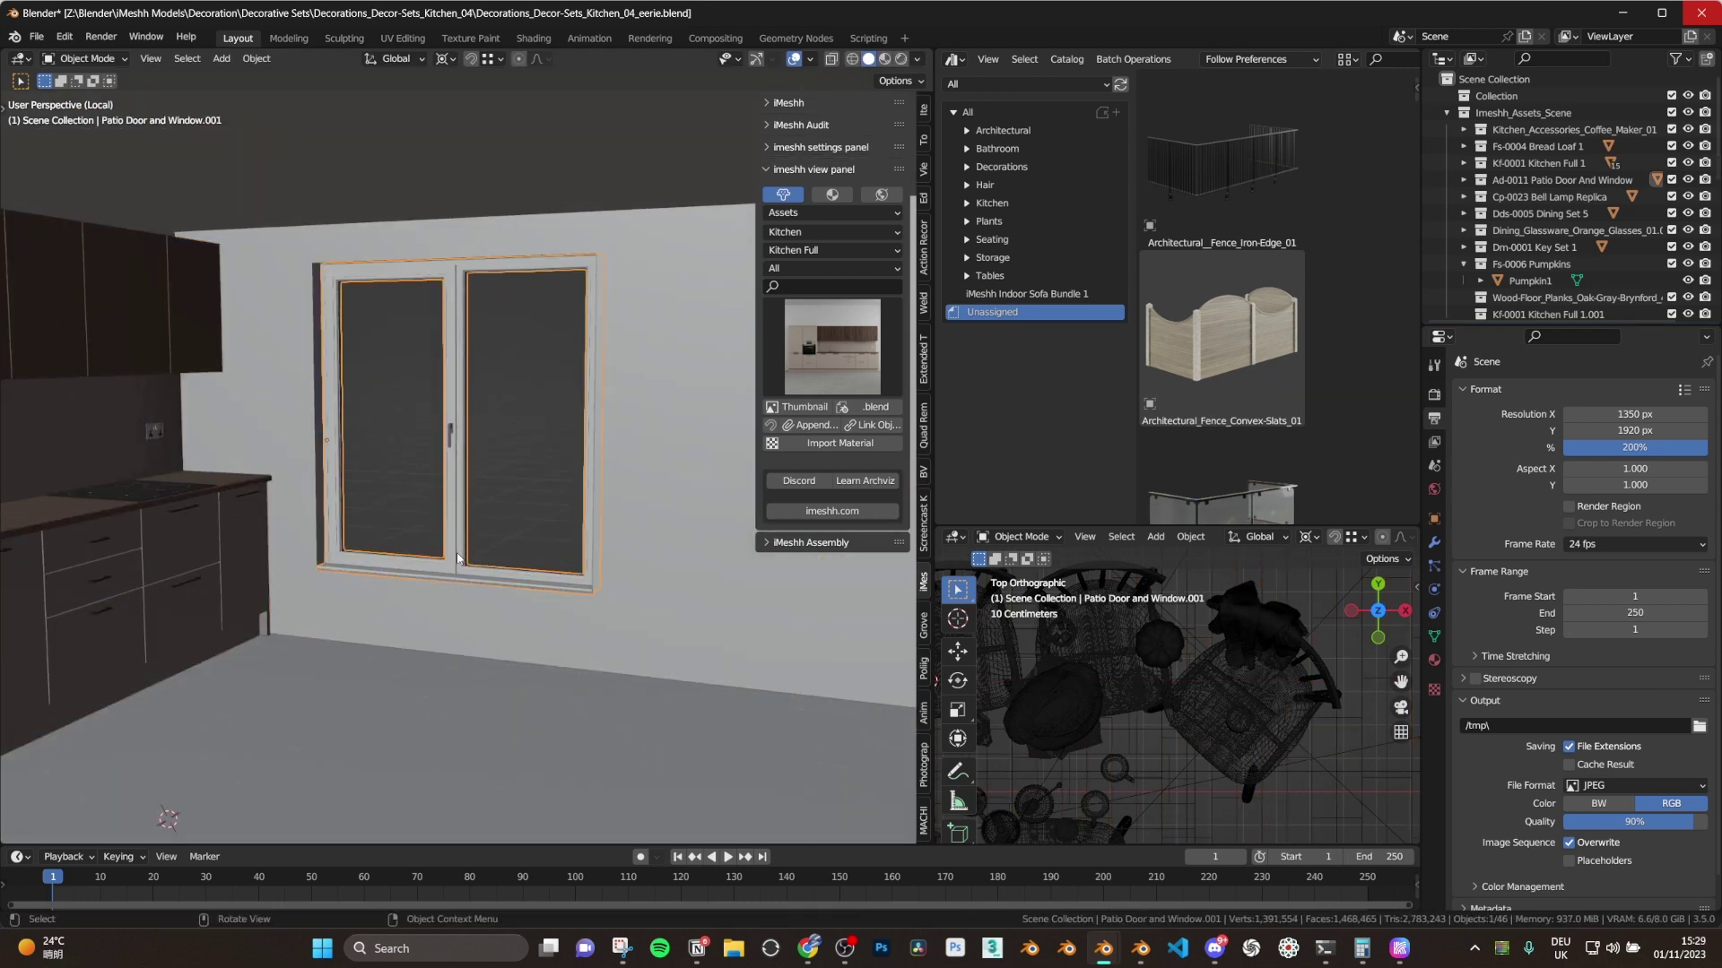
pyautogui.hotkey('alt', 'a')
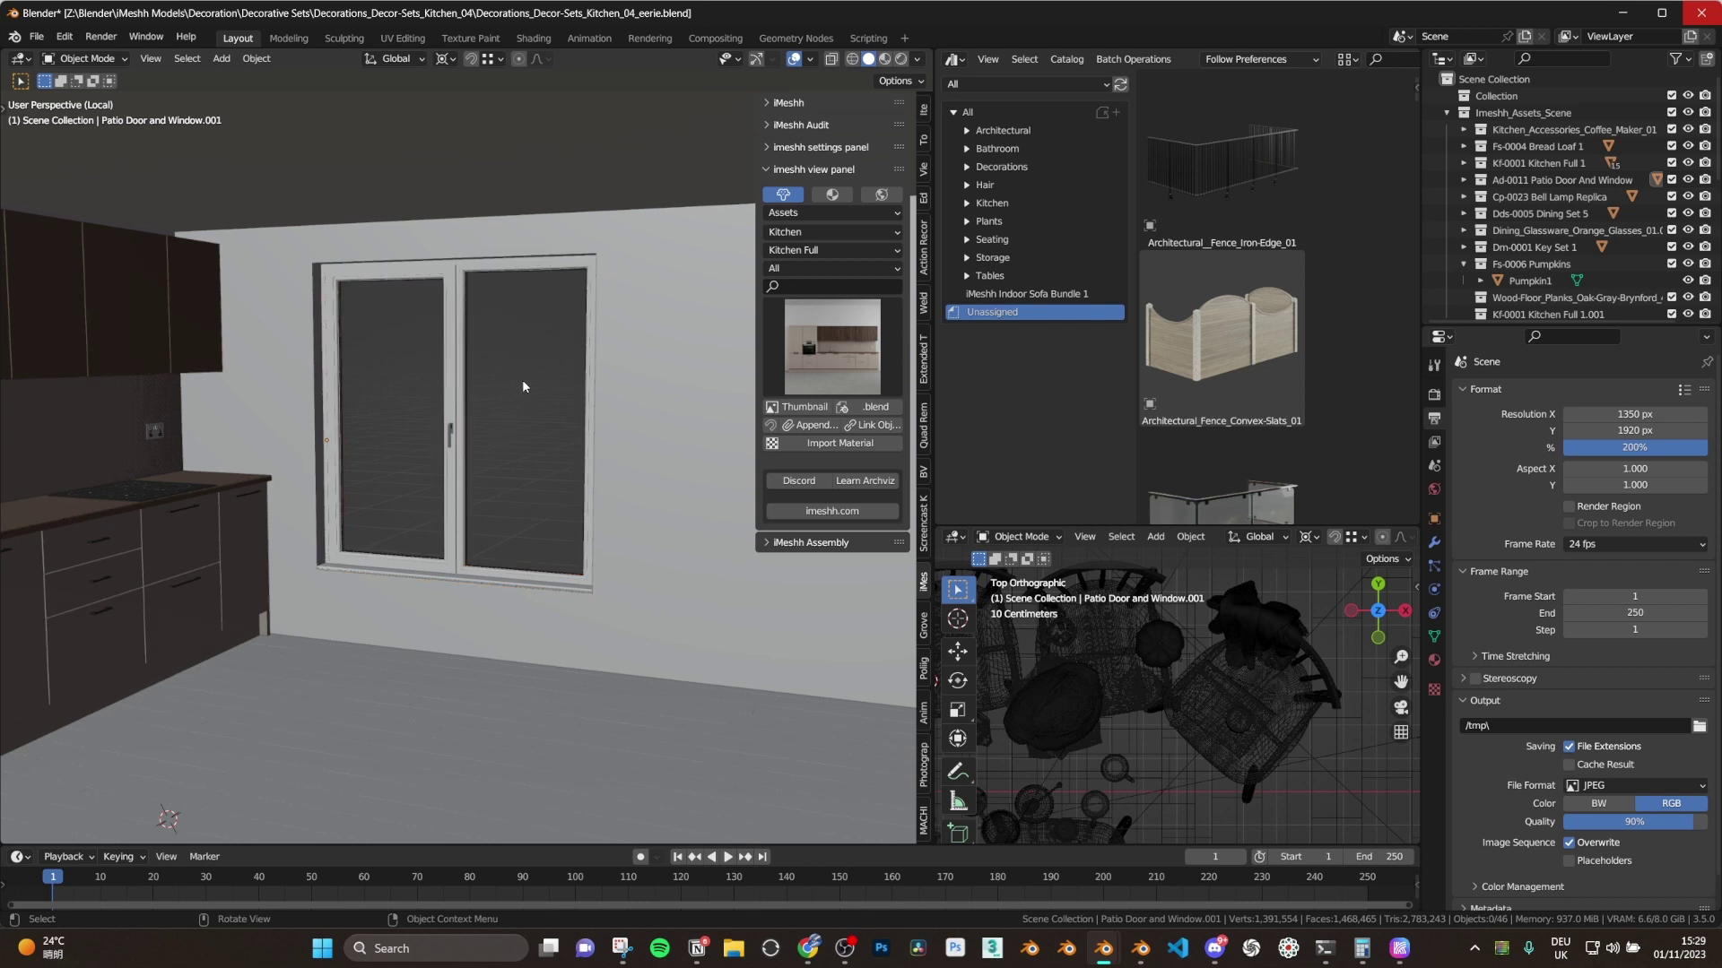
pyautogui.moveTo(524, 386); pyautogui.dragTo(540, 443, button='middle')
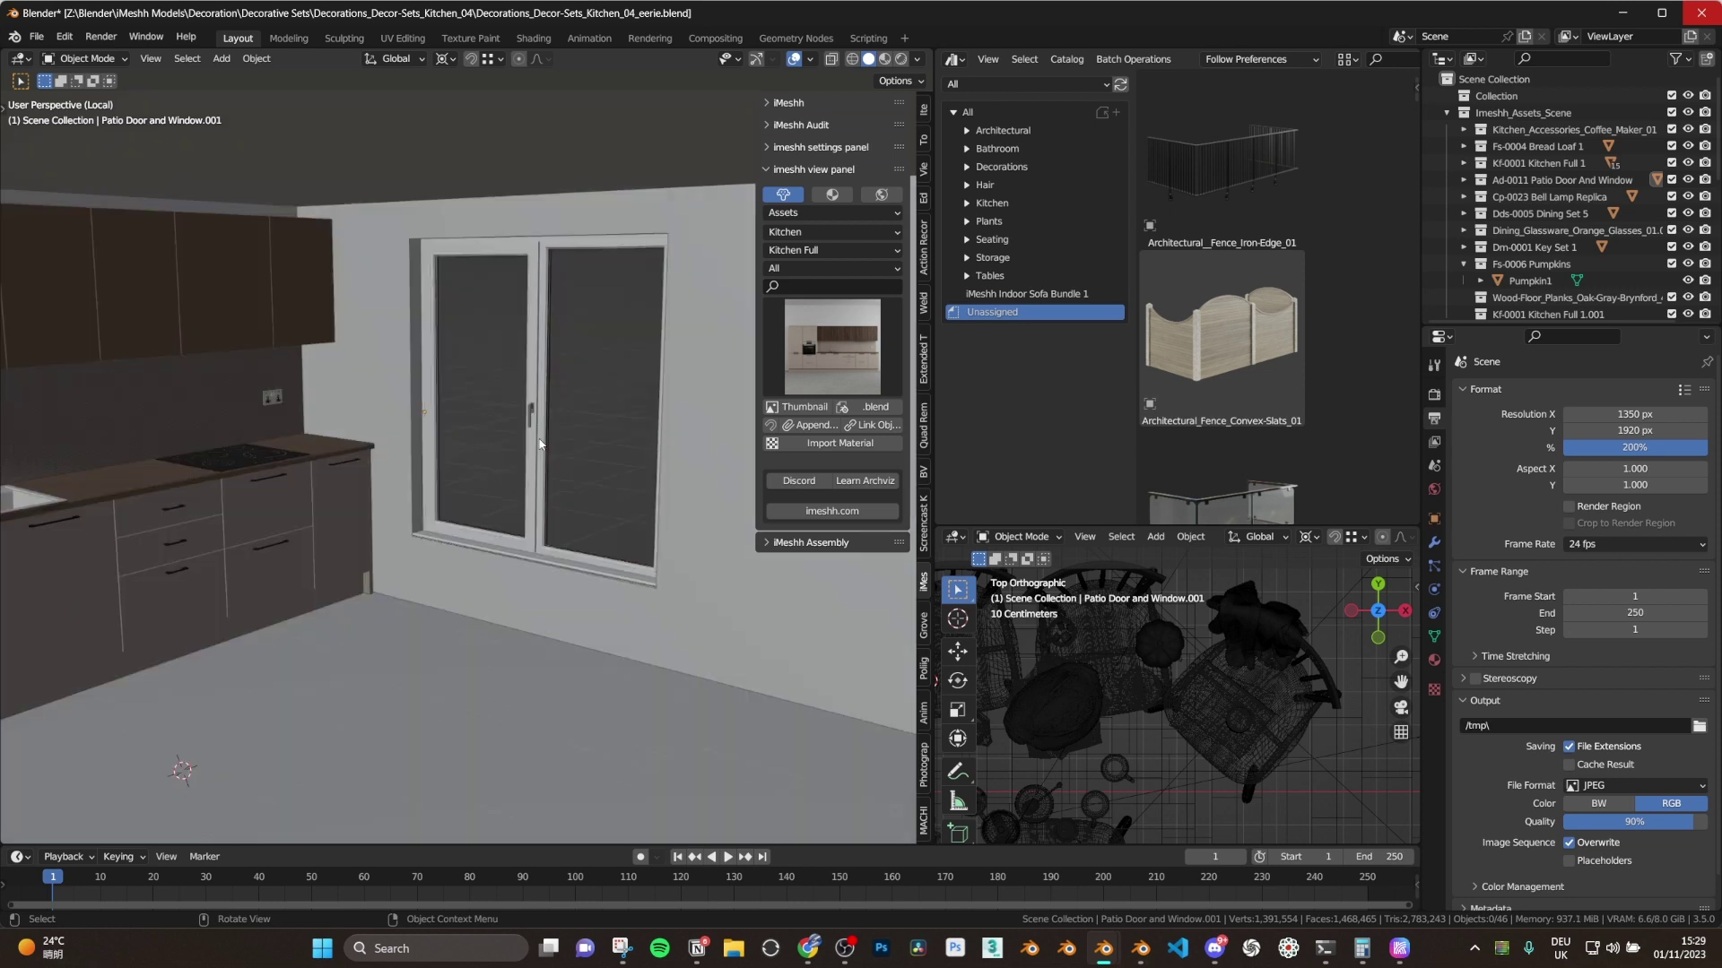
pyautogui.click(537, 283)
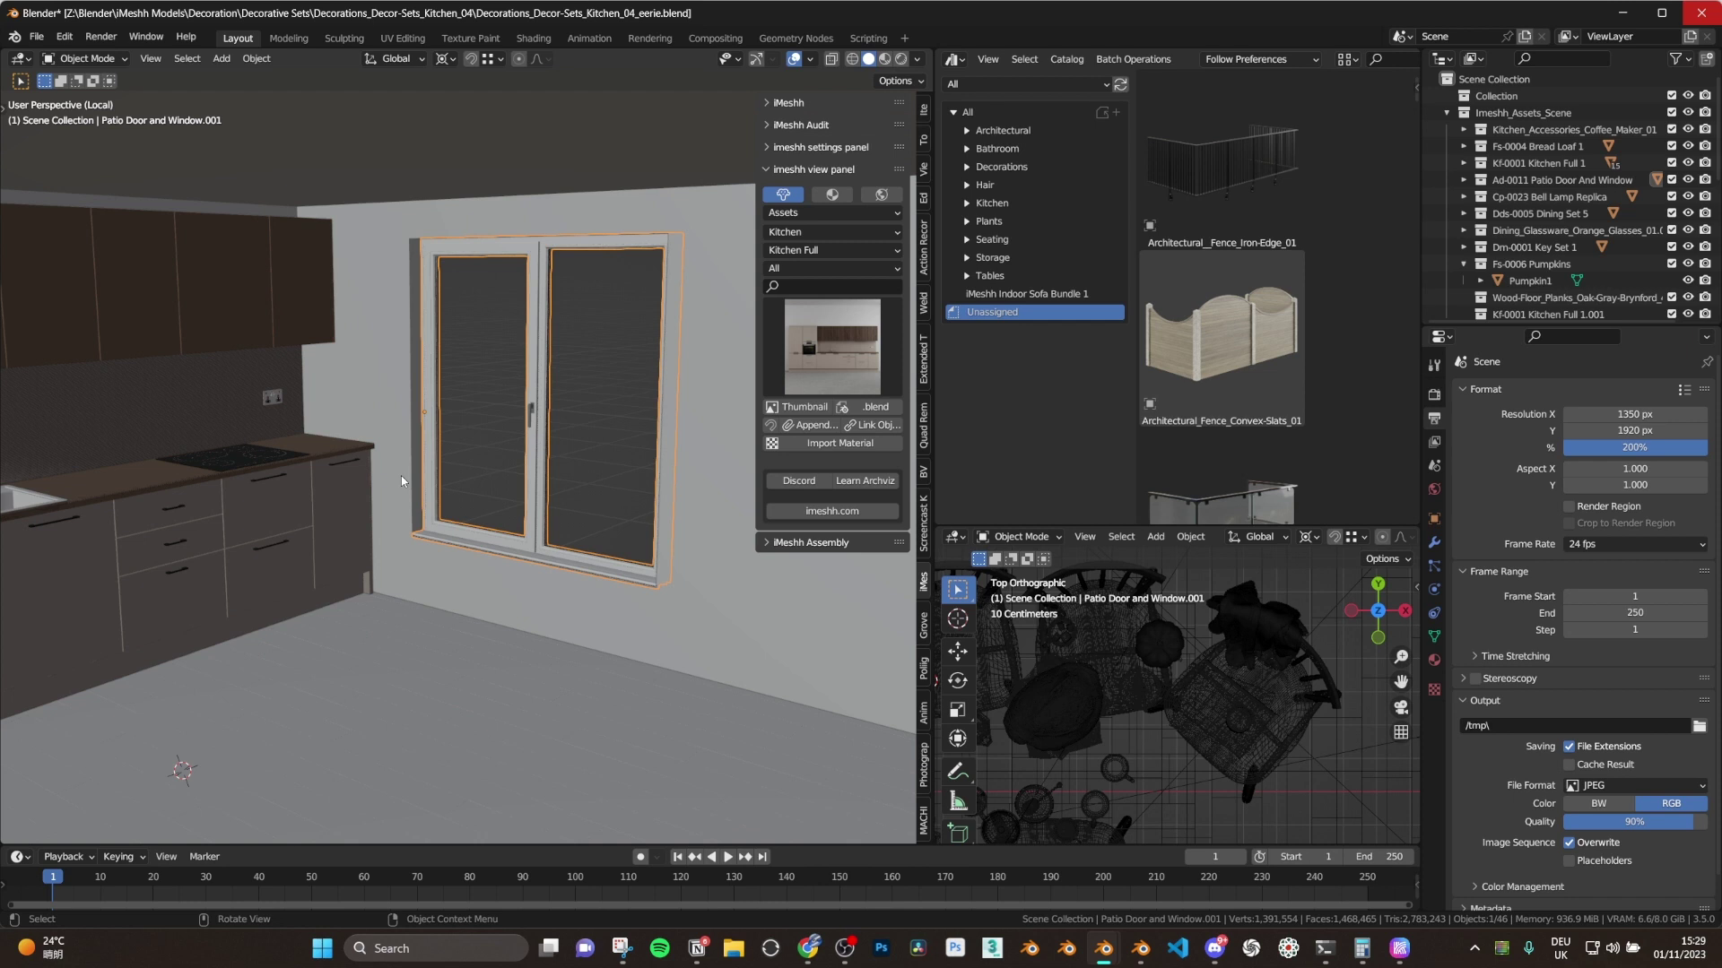
pyautogui.moveTo(401, 476); pyautogui.dragTo(452, 457, button='middle')
# - Select the scene camera and switch the viewport to look through it
pyautogui.click(453, 457)
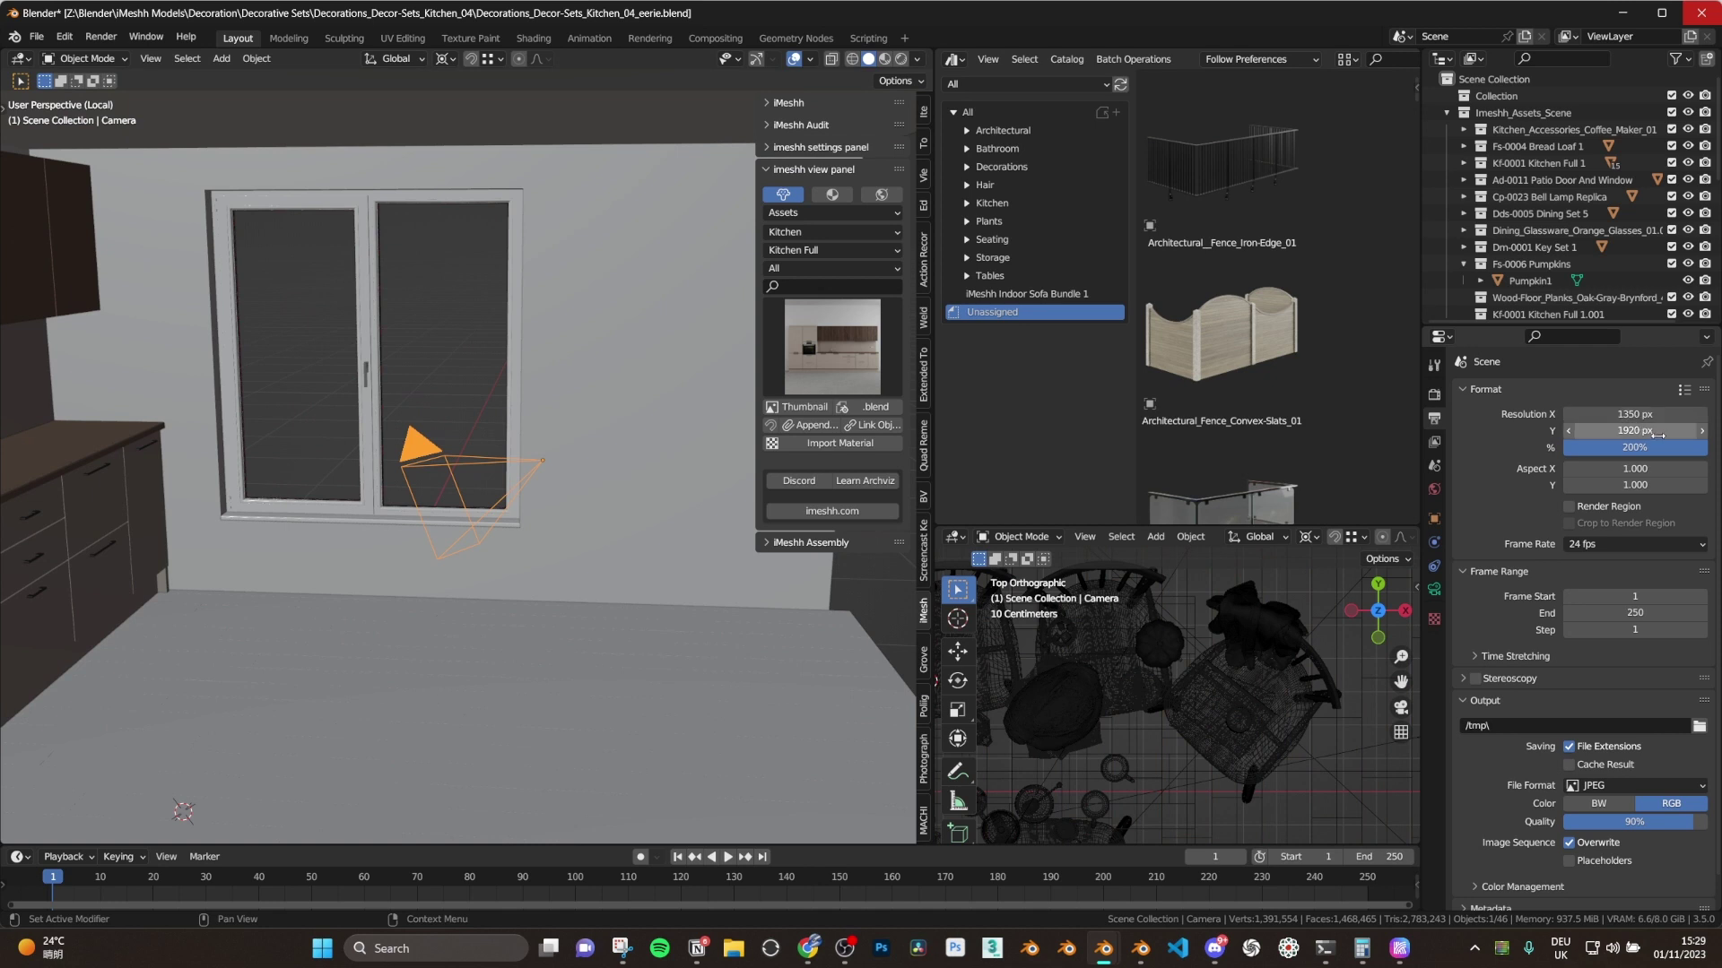
pyautogui.moveTo(466, 466); pyautogui.dragTo(431, 459, button='middle')
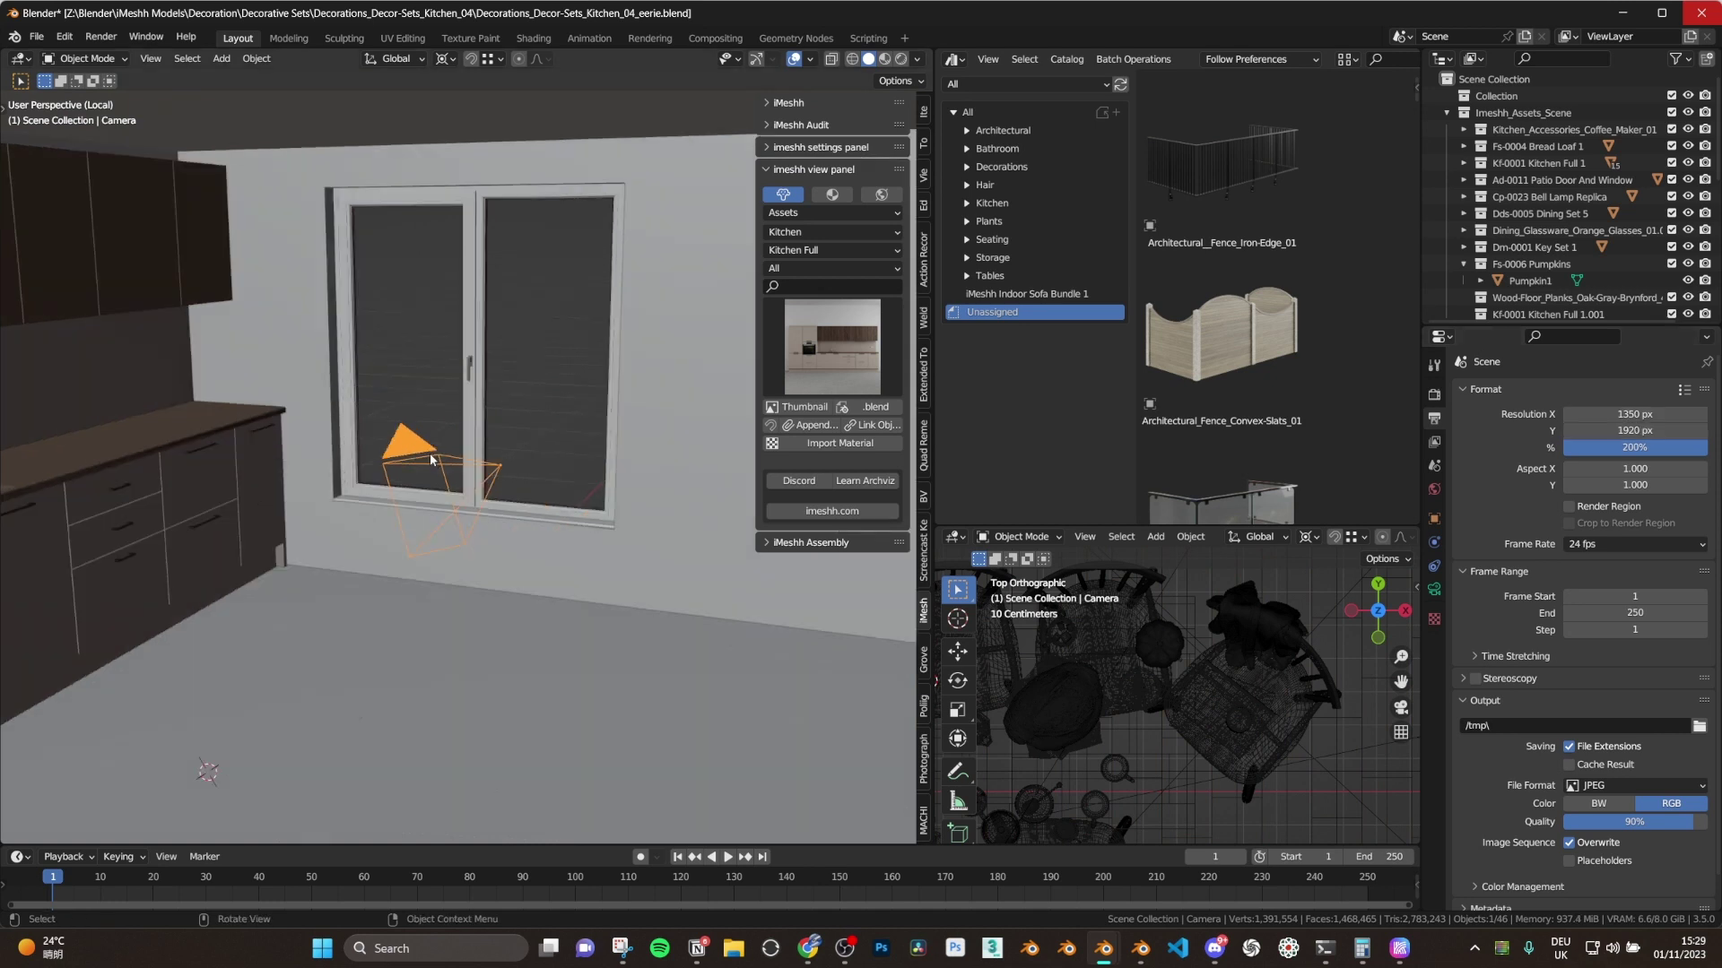
pyautogui.press('`')
pyautogui.click(426, 501)
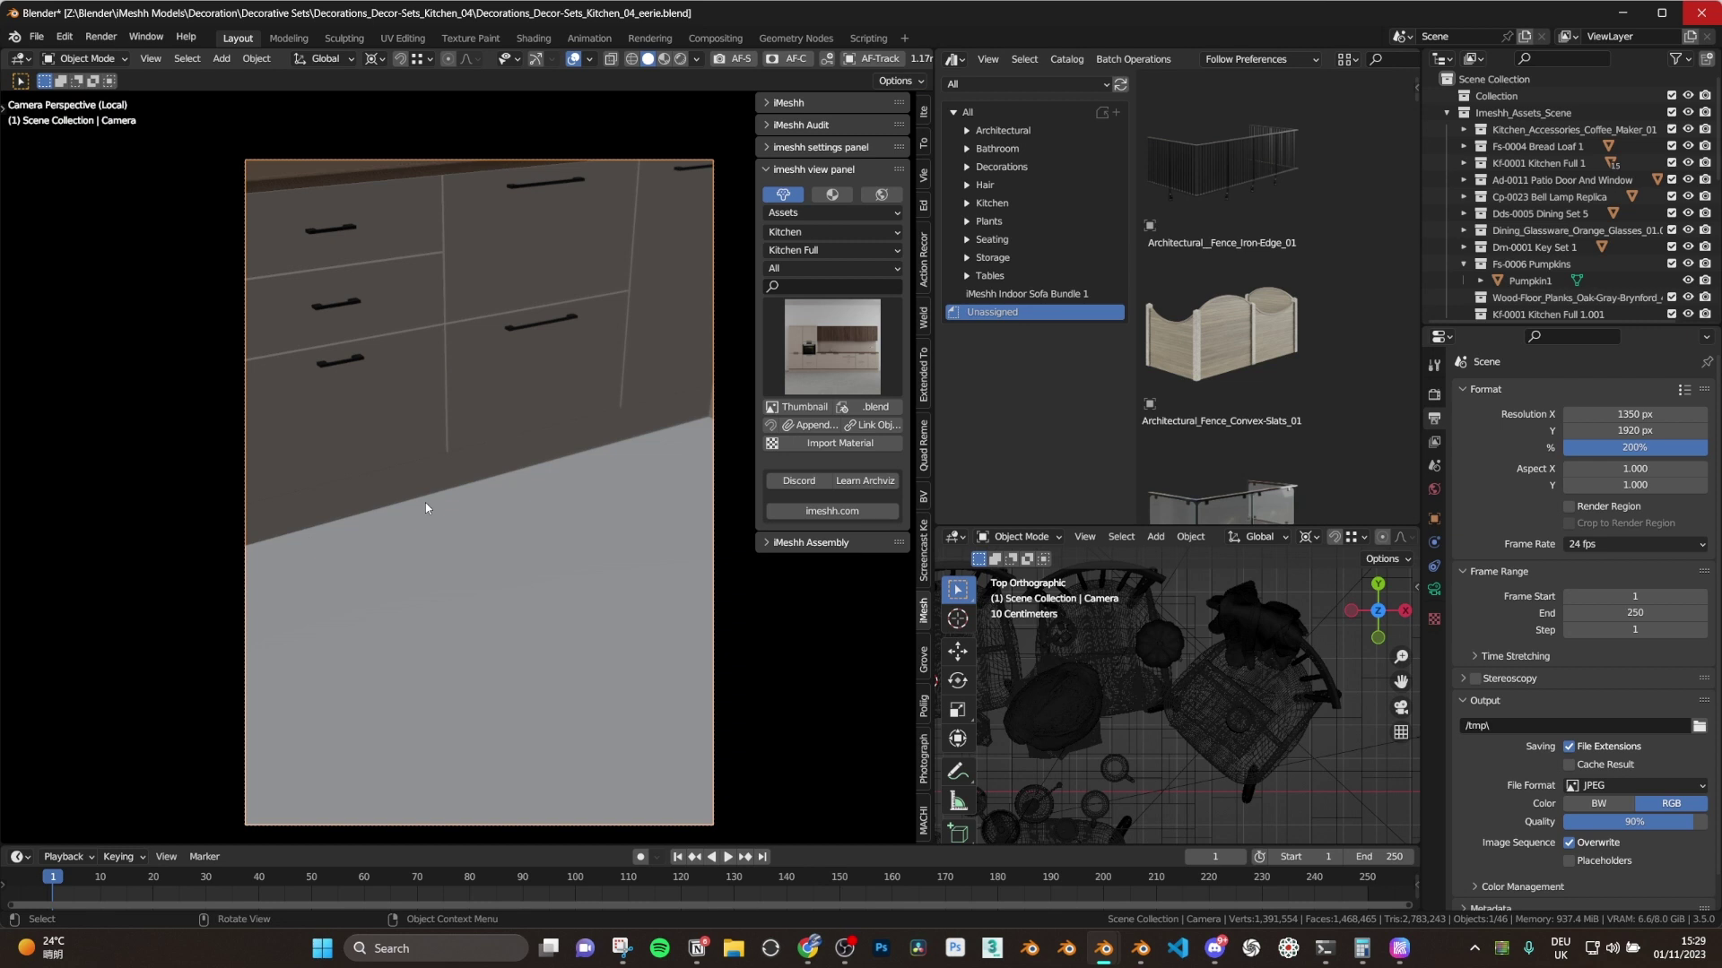
# - Try to reframe the camera shot of the lower cabinets and floor with walk navigation
pyautogui.hotkey('shift', '`')
pyautogui.rightClick(592, 491)
pyautogui.hotkey('shift', '`')
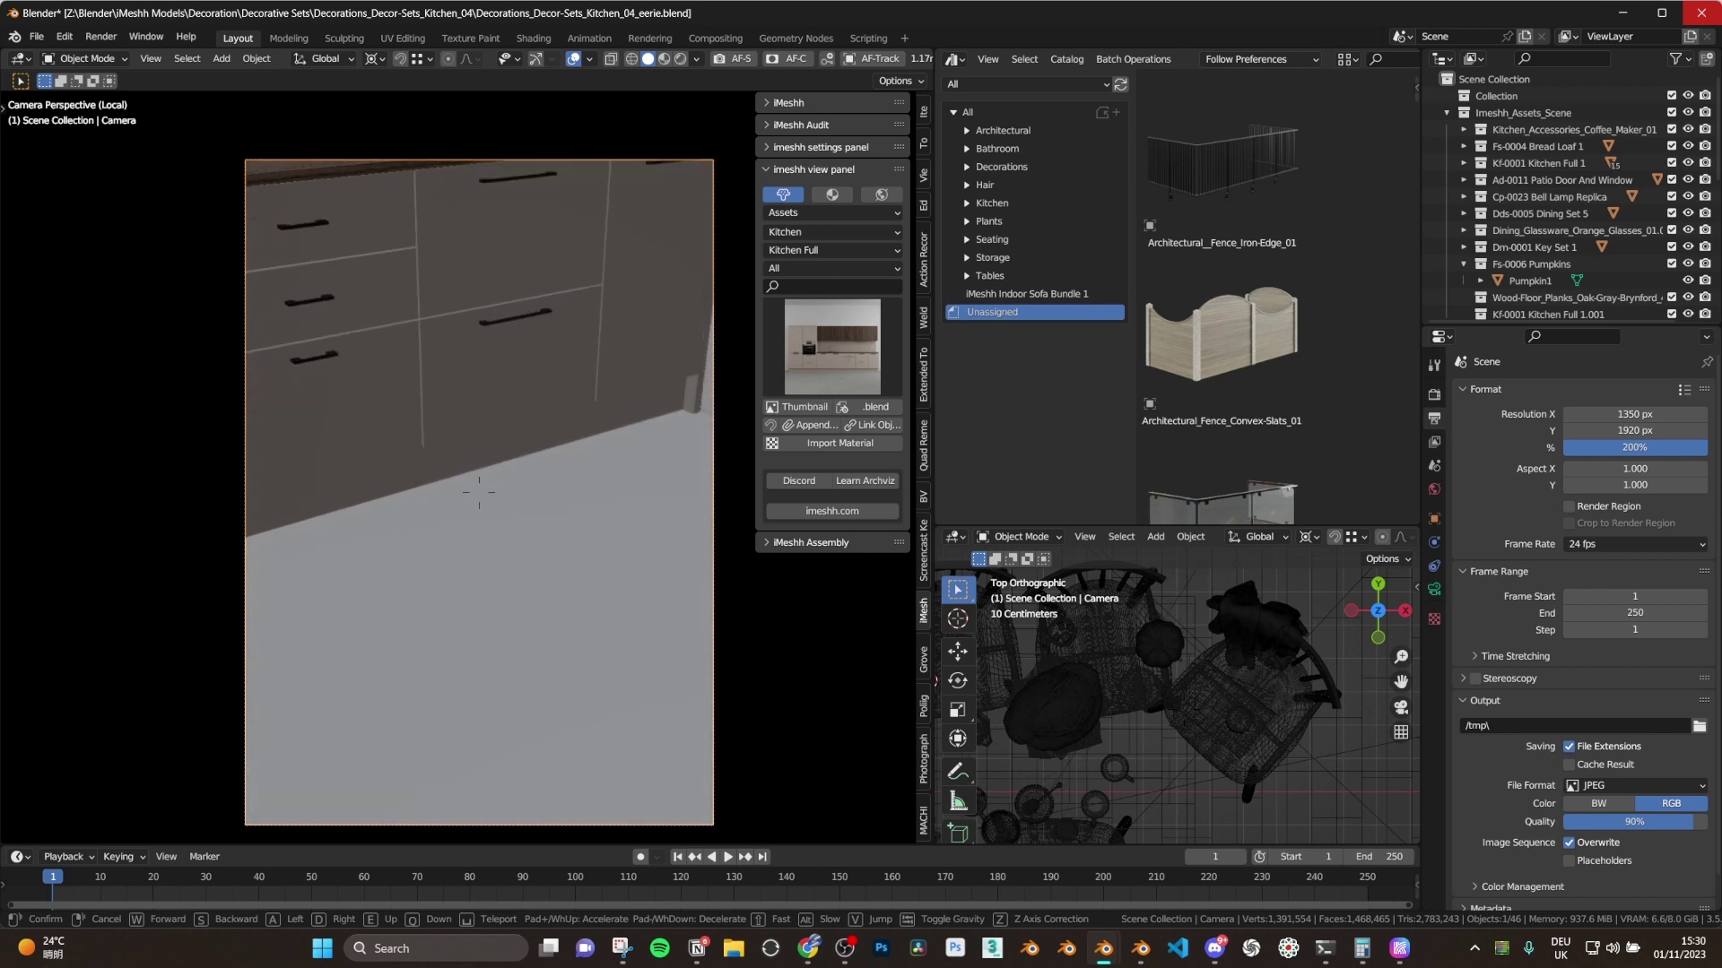
pyautogui.click(587, 502)
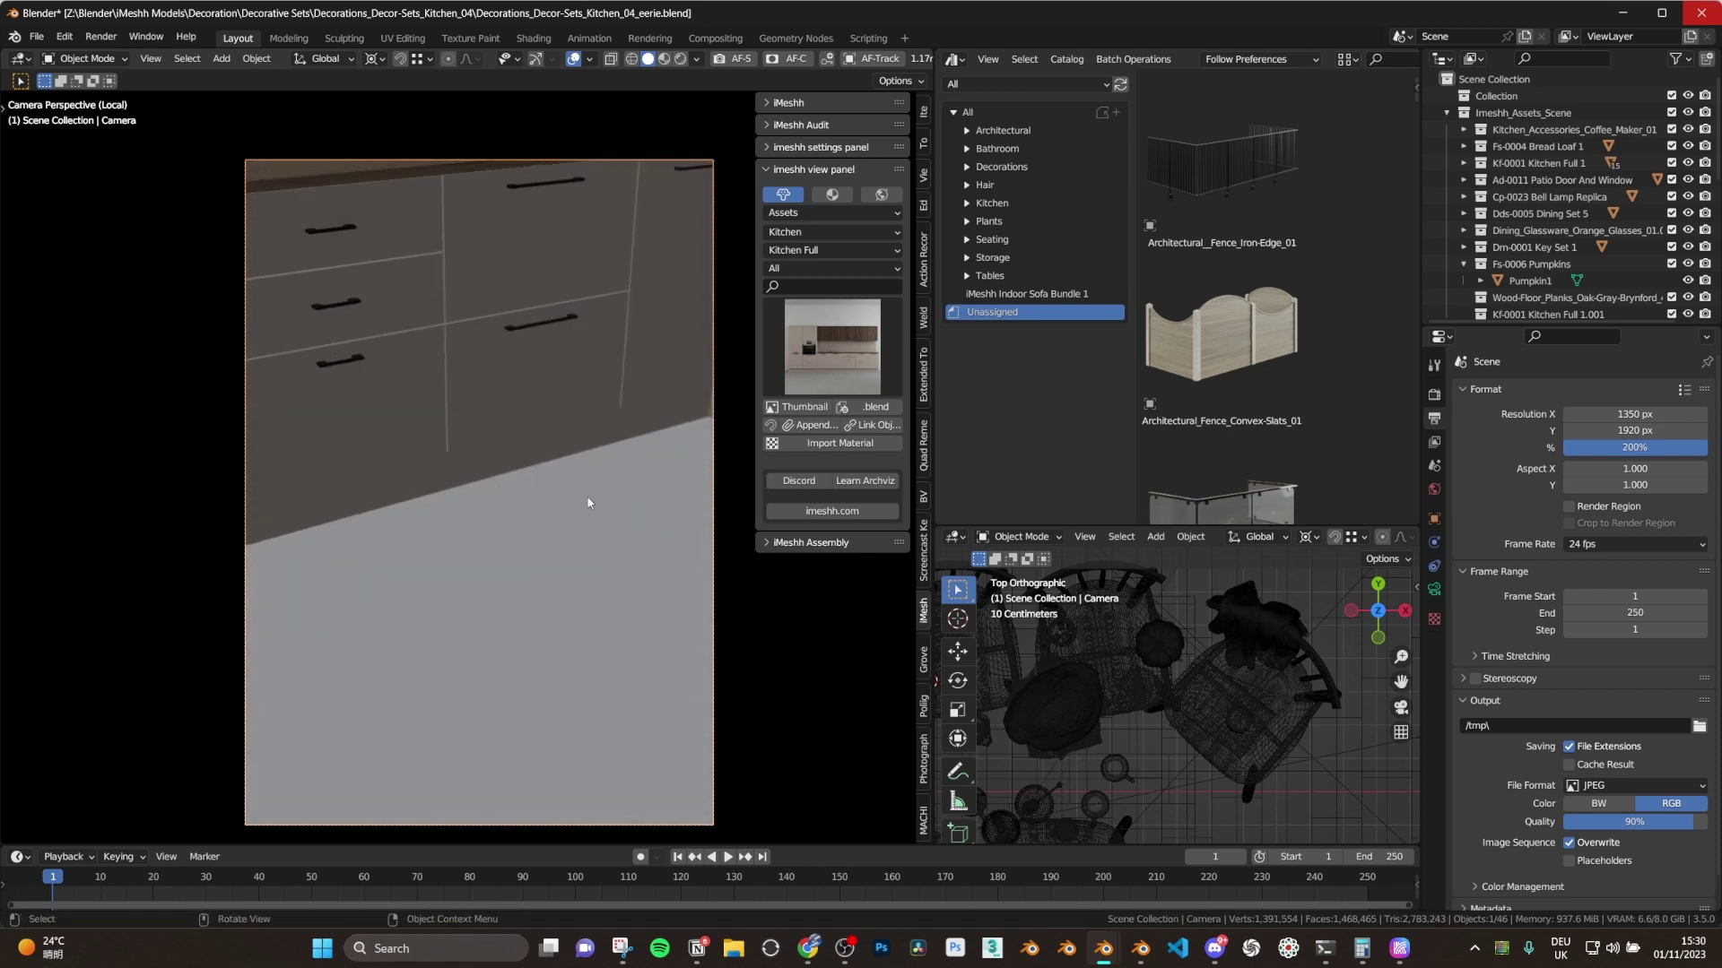
# - Select the wood floor, followed by the kitchen unit object 600_AH1BD behind it
pyautogui.click(654, 468)
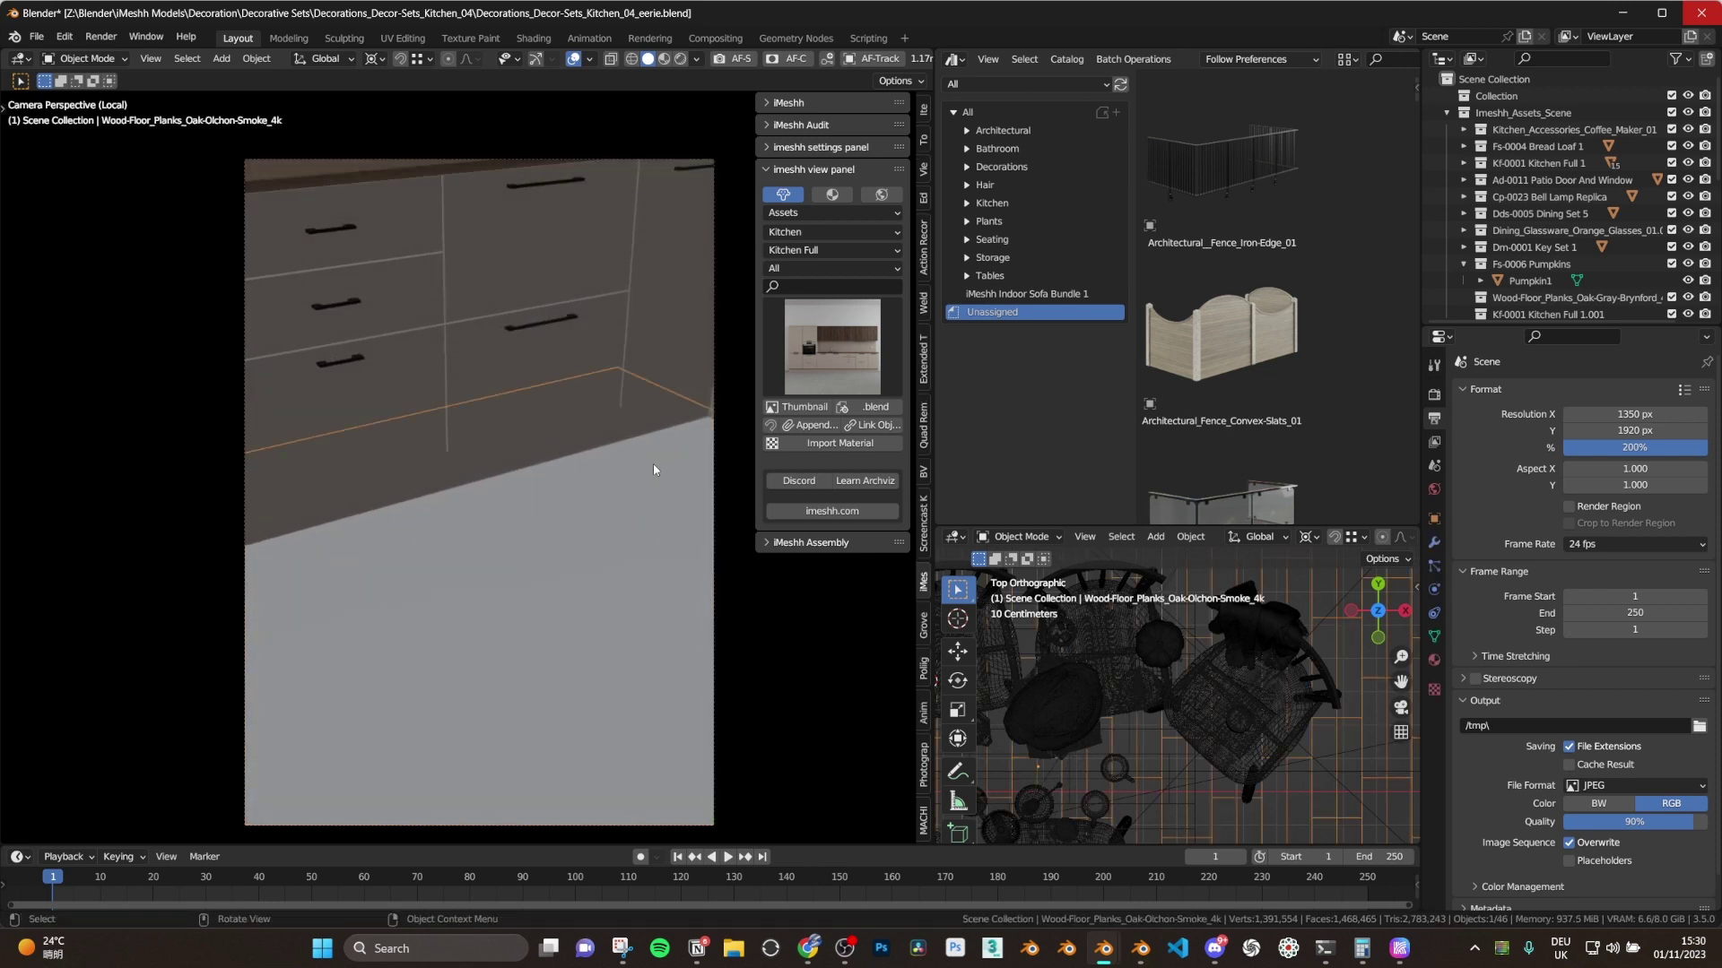
pyautogui.click(705, 354)
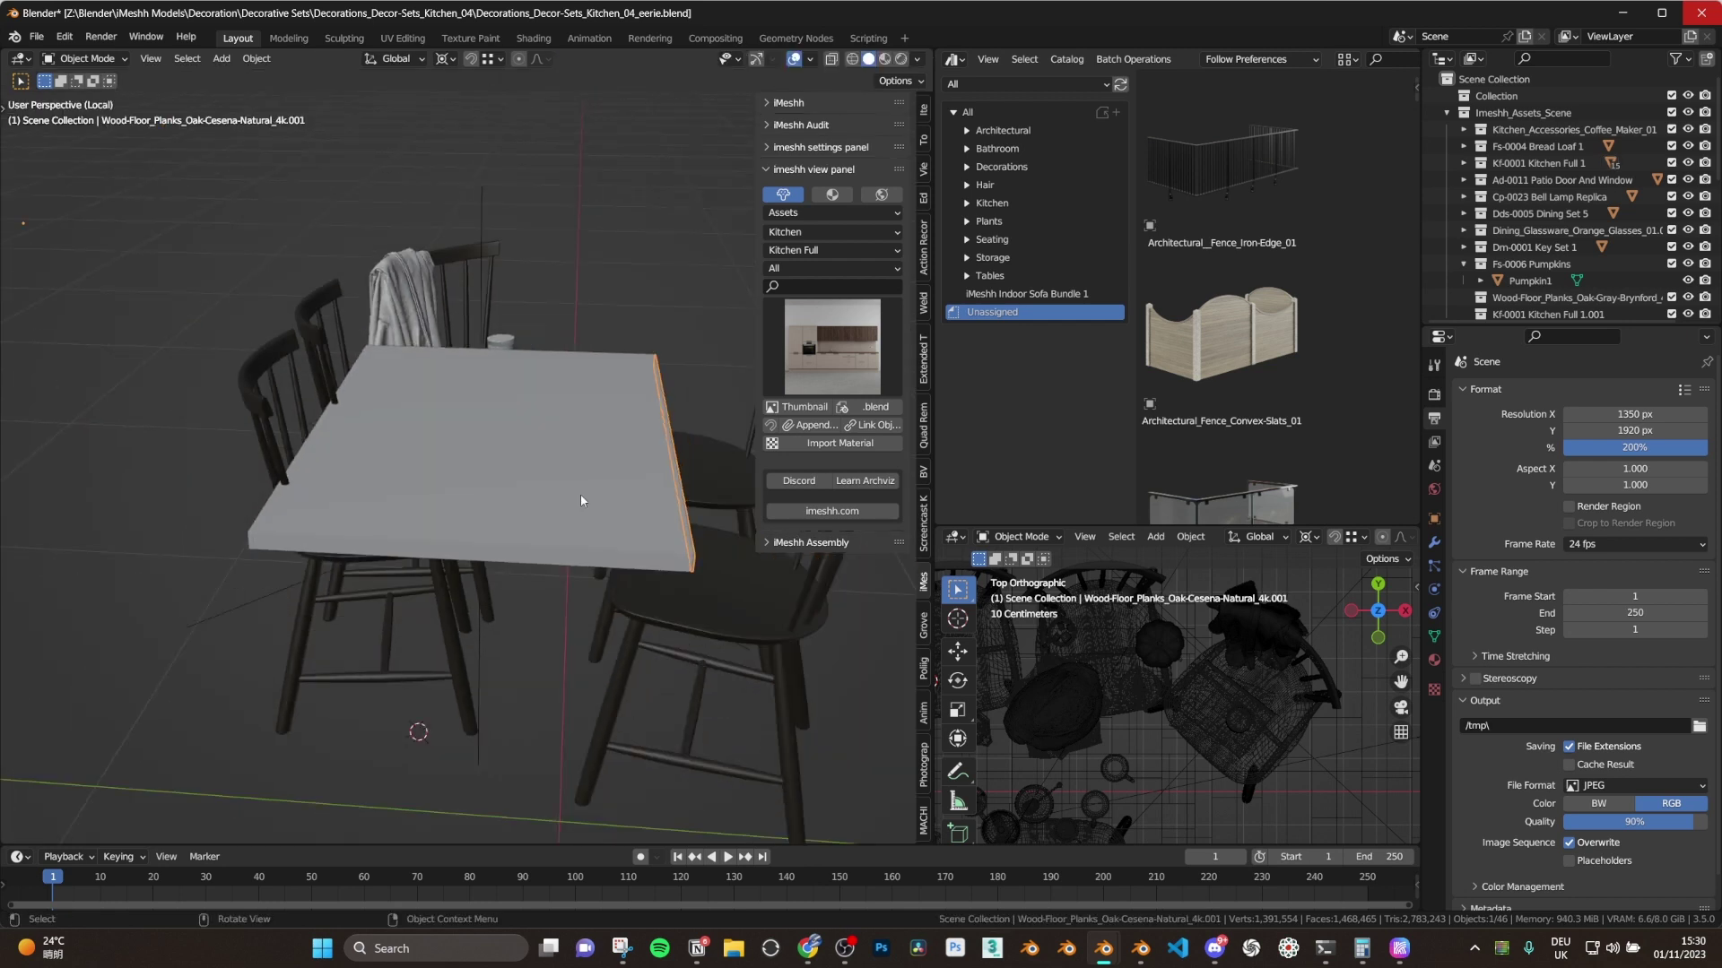
# - Isolate the dining table with its chairs, frame them through the scene camera and select the table
pyautogui.moveTo(579, 493); pyautogui.dragTo(523, 421, button='middle')
pyautogui.click(526, 466)
pyautogui.scroll(3, 495, 433)
pyautogui.press('`')
pyautogui.click(466, 479)
pyautogui.scroll(1, 432, 459)
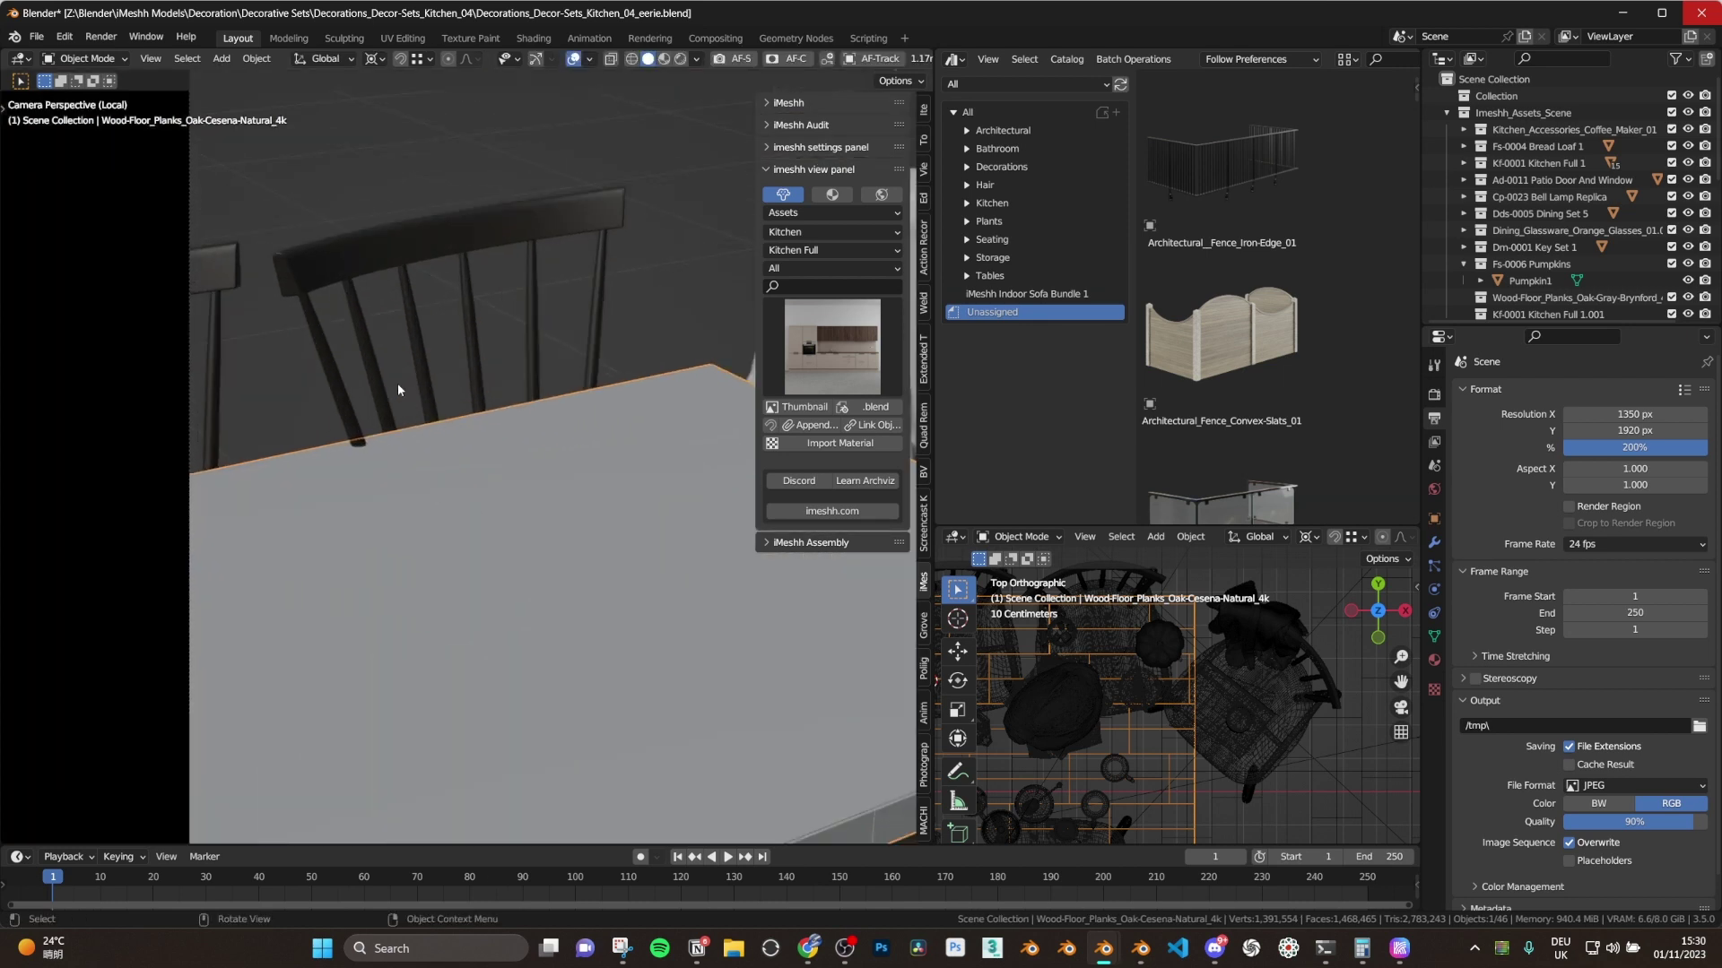
# - Shift the two chairs behind the dining table along the Y axis
pyautogui.click(396, 384)
pyautogui.press('g')
pyautogui.press('y')
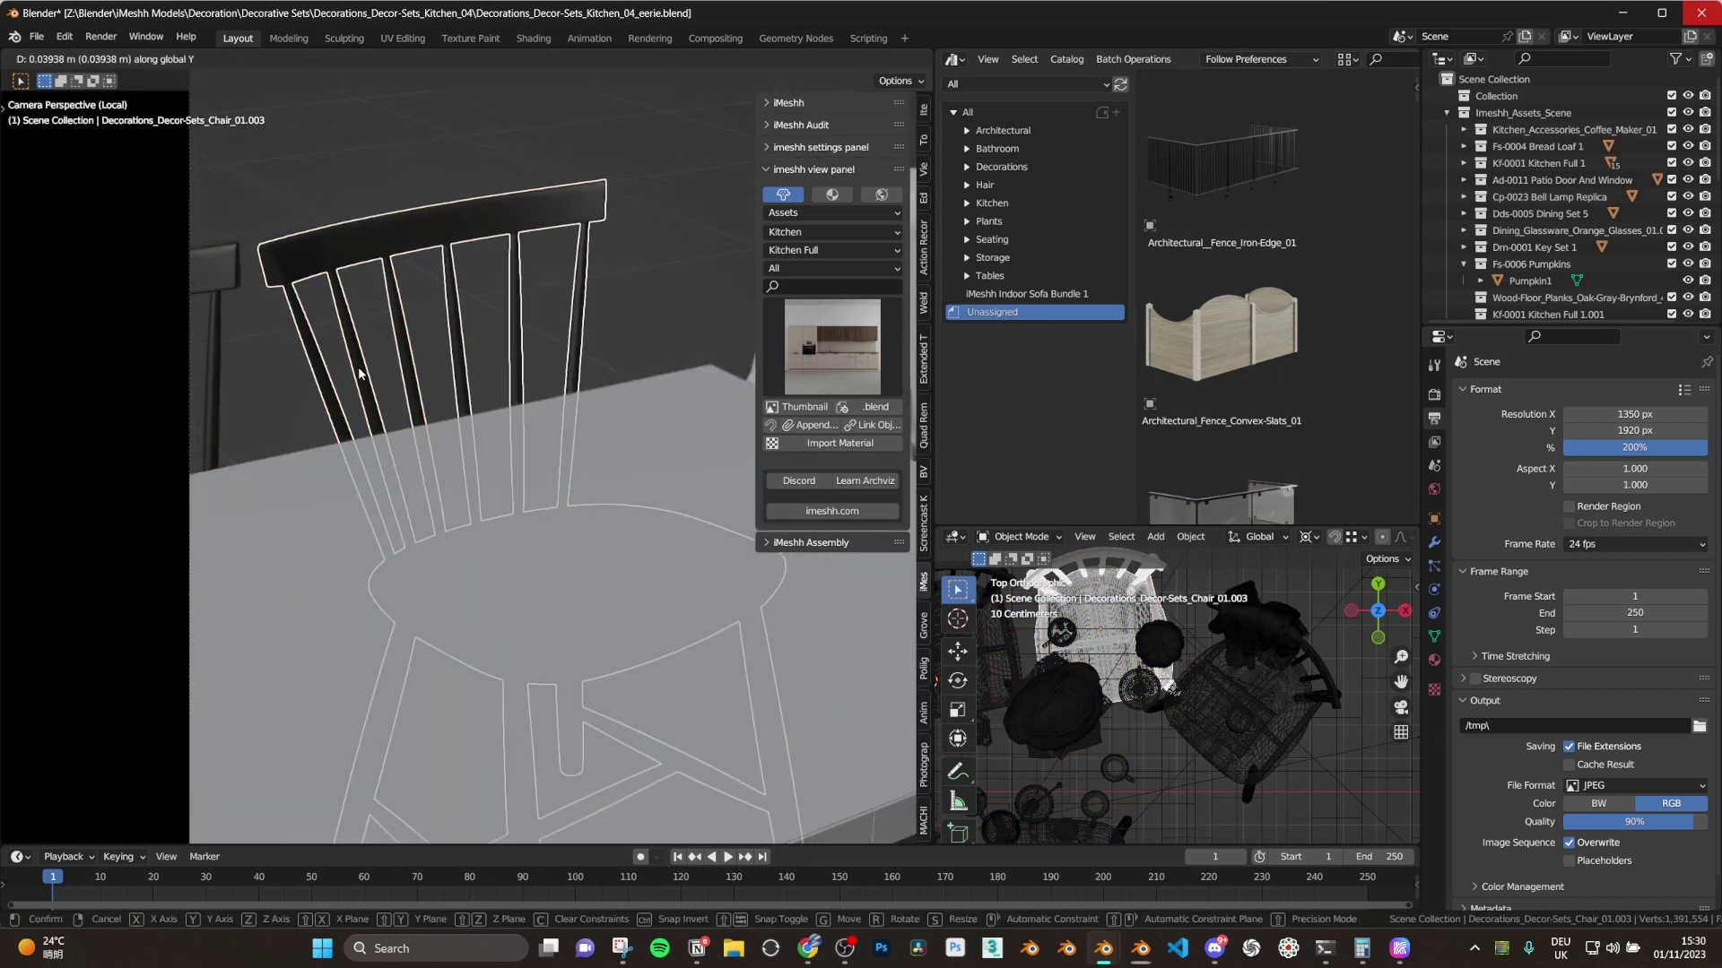
pyautogui.click(359, 374)
pyautogui.click(218, 399)
pyautogui.press('g')
pyautogui.press('y')
pyautogui.click(234, 396)
# - Select the chair with the draped cloth and examine its placement at the table corner from above, the side and the camera
pyautogui.scroll(-3, 430, 454)
pyautogui.moveTo(476, 488); pyautogui.dragTo(595, 610, button='middle')
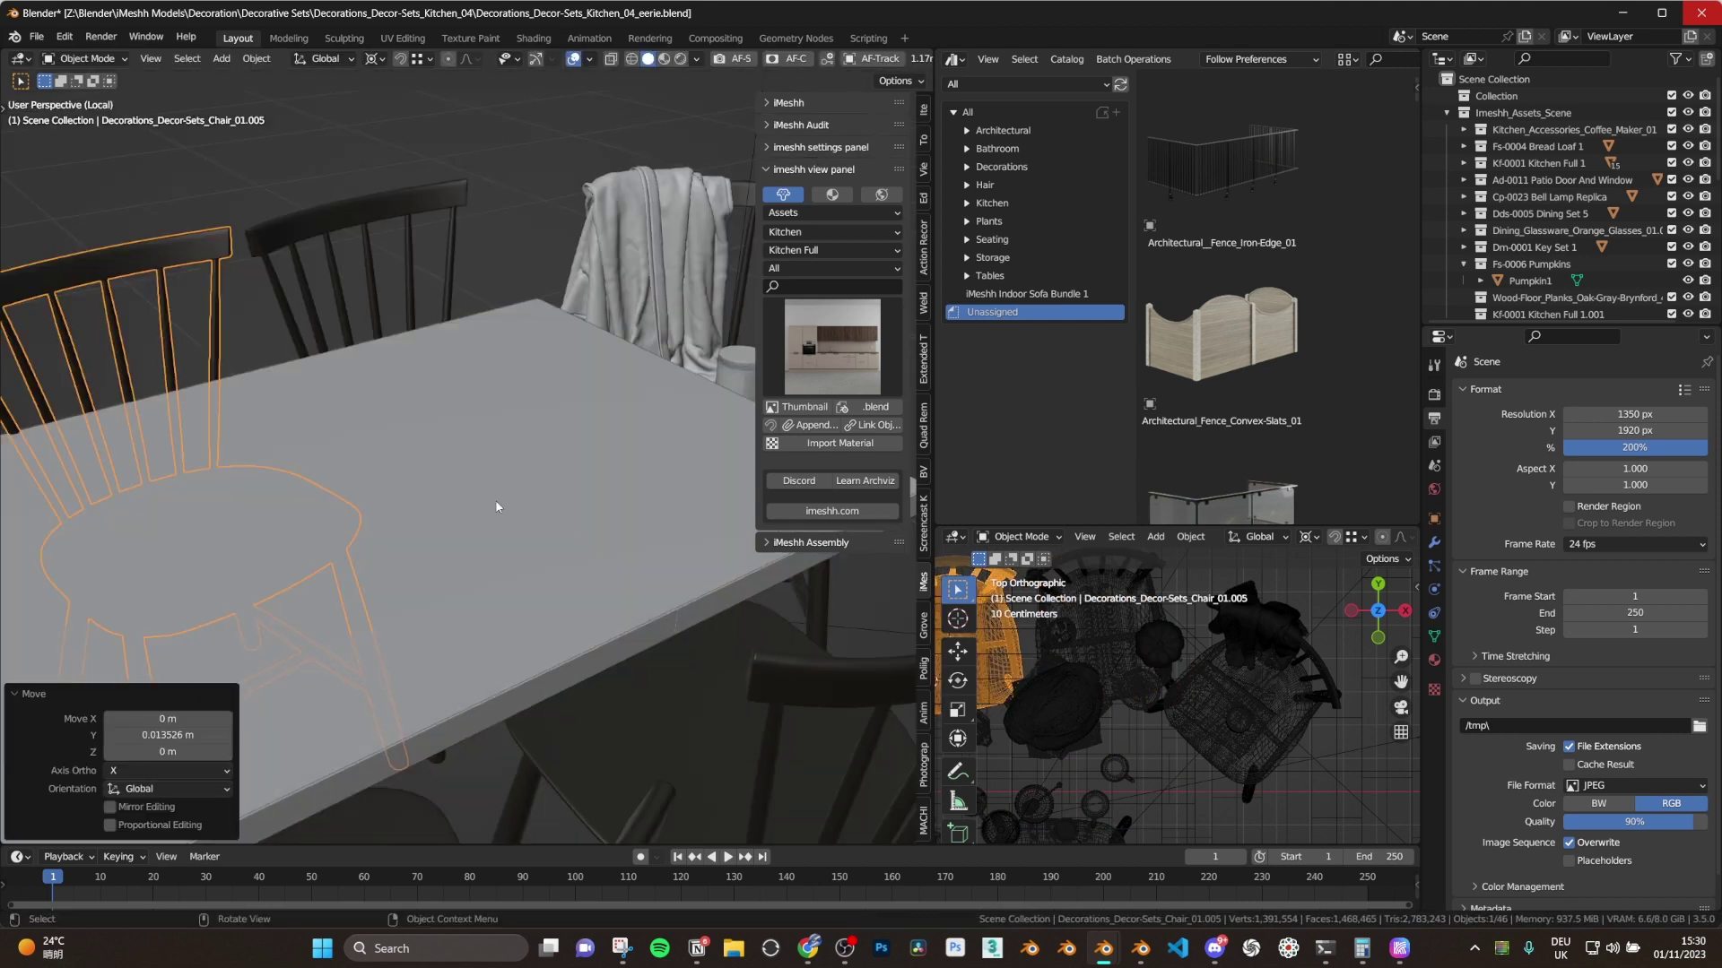
pyautogui.click(600, 318)
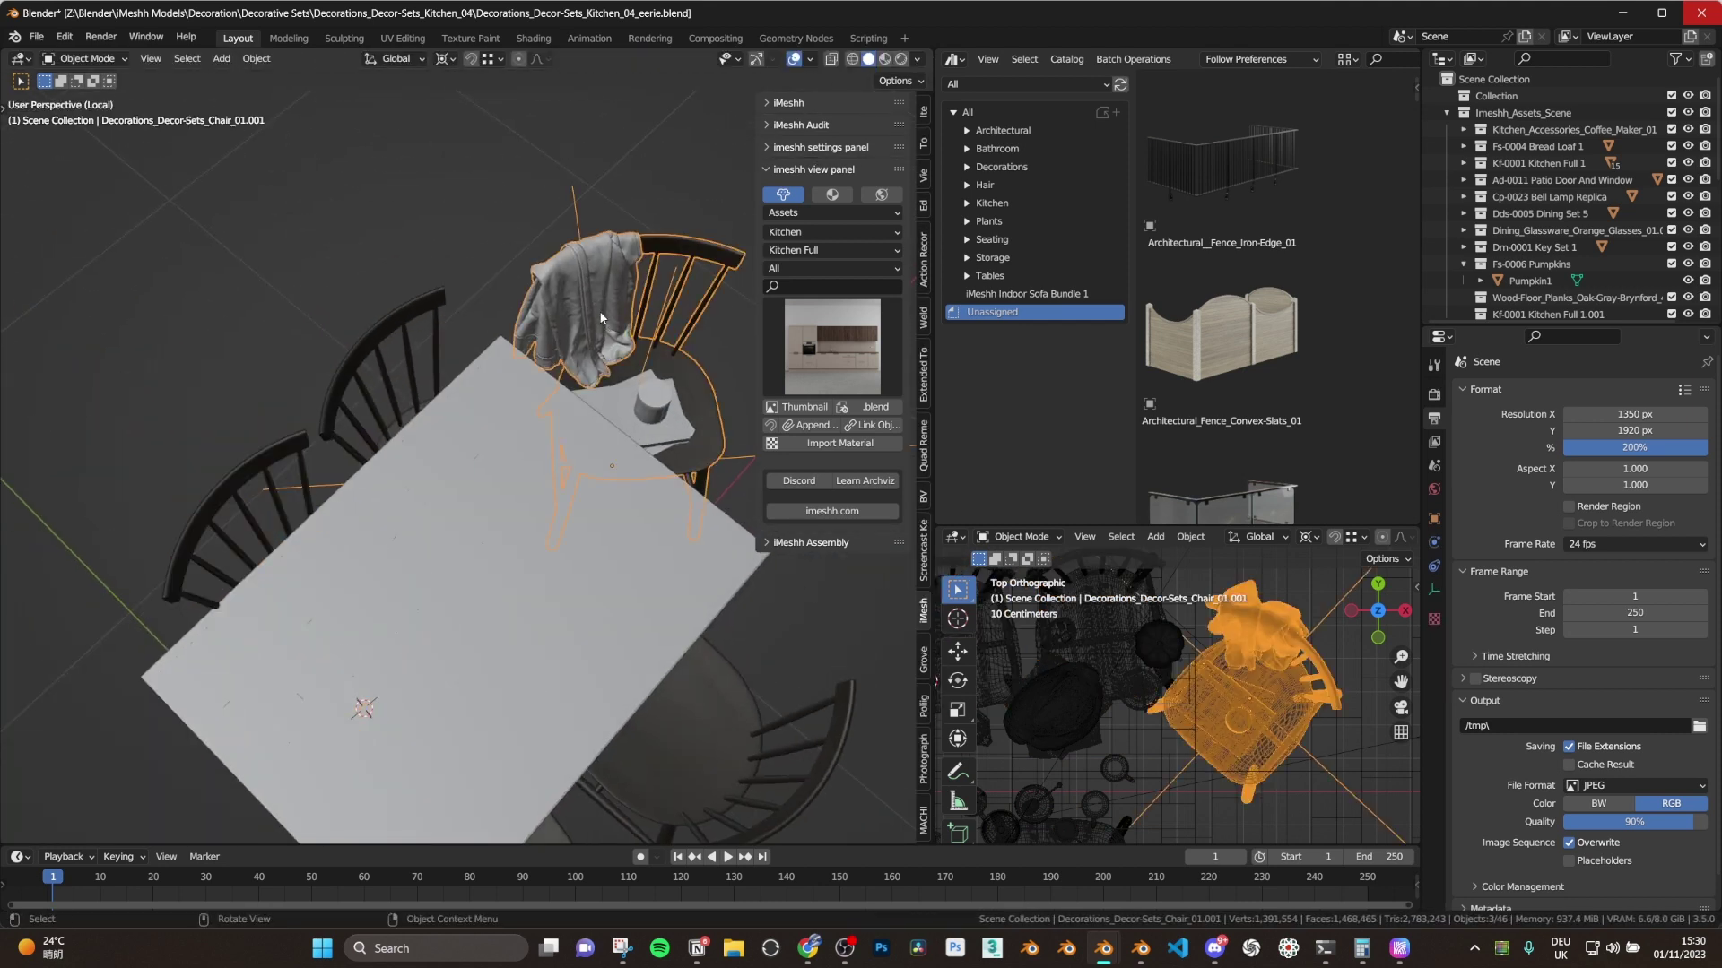
pyautogui.moveTo(588, 429); pyautogui.dragTo(651, 401, button='middle')
pyautogui.press('`')
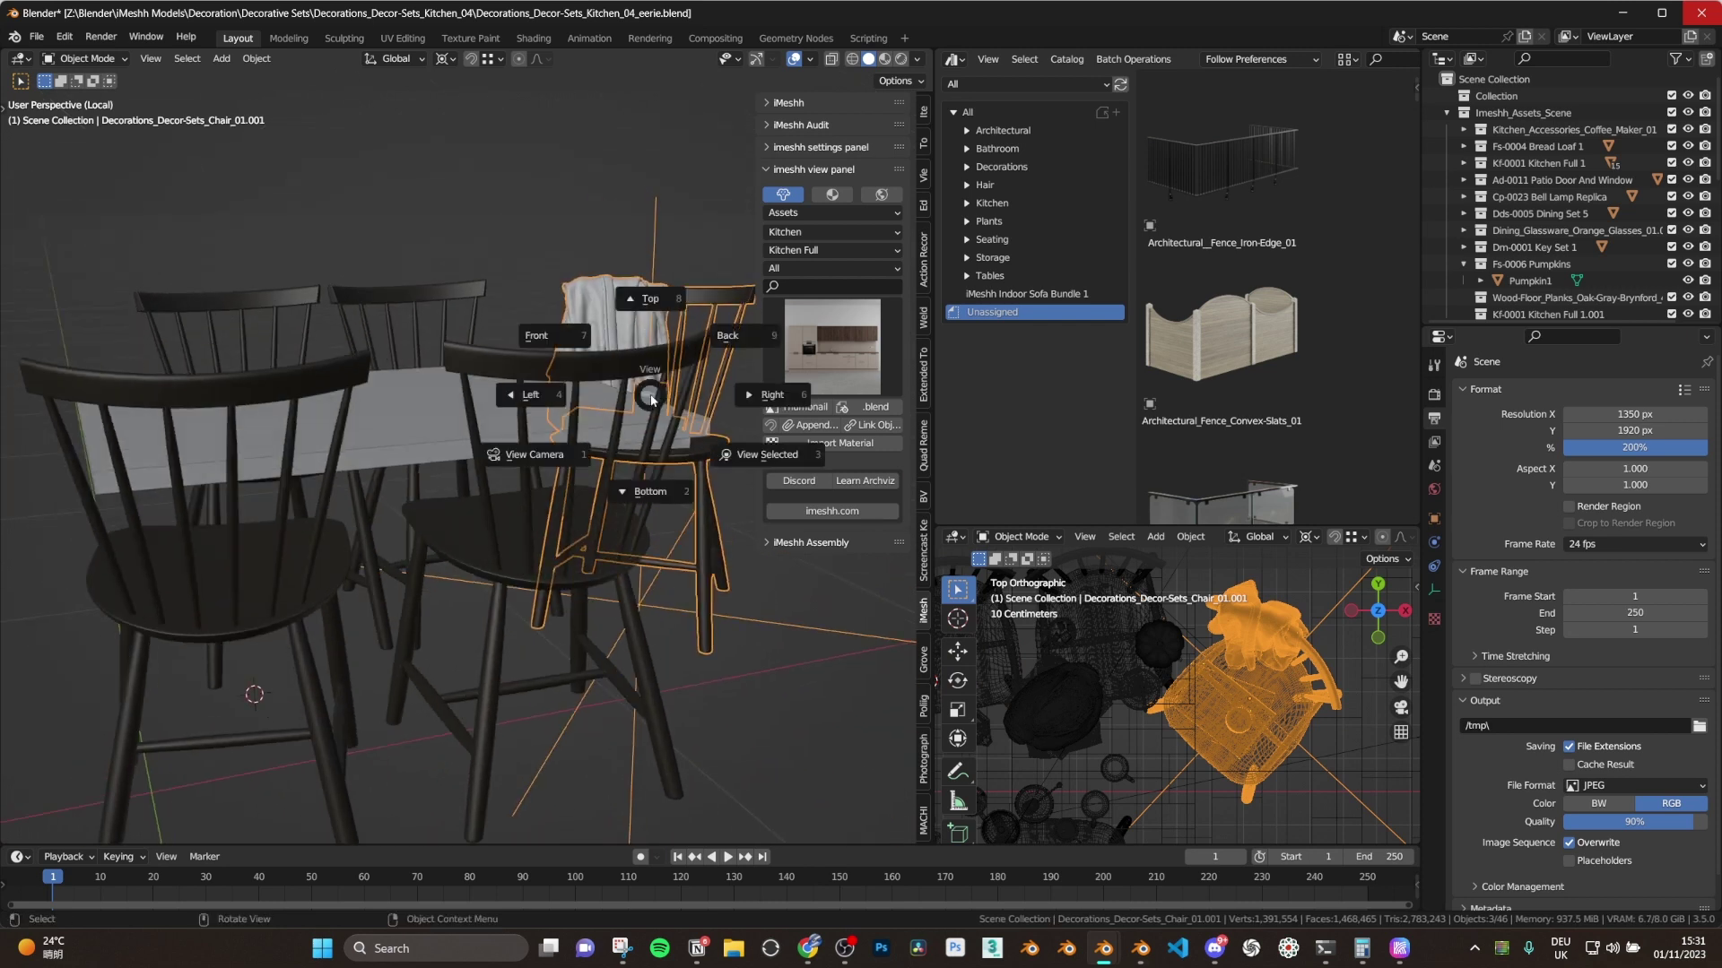
pyautogui.click(572, 461)
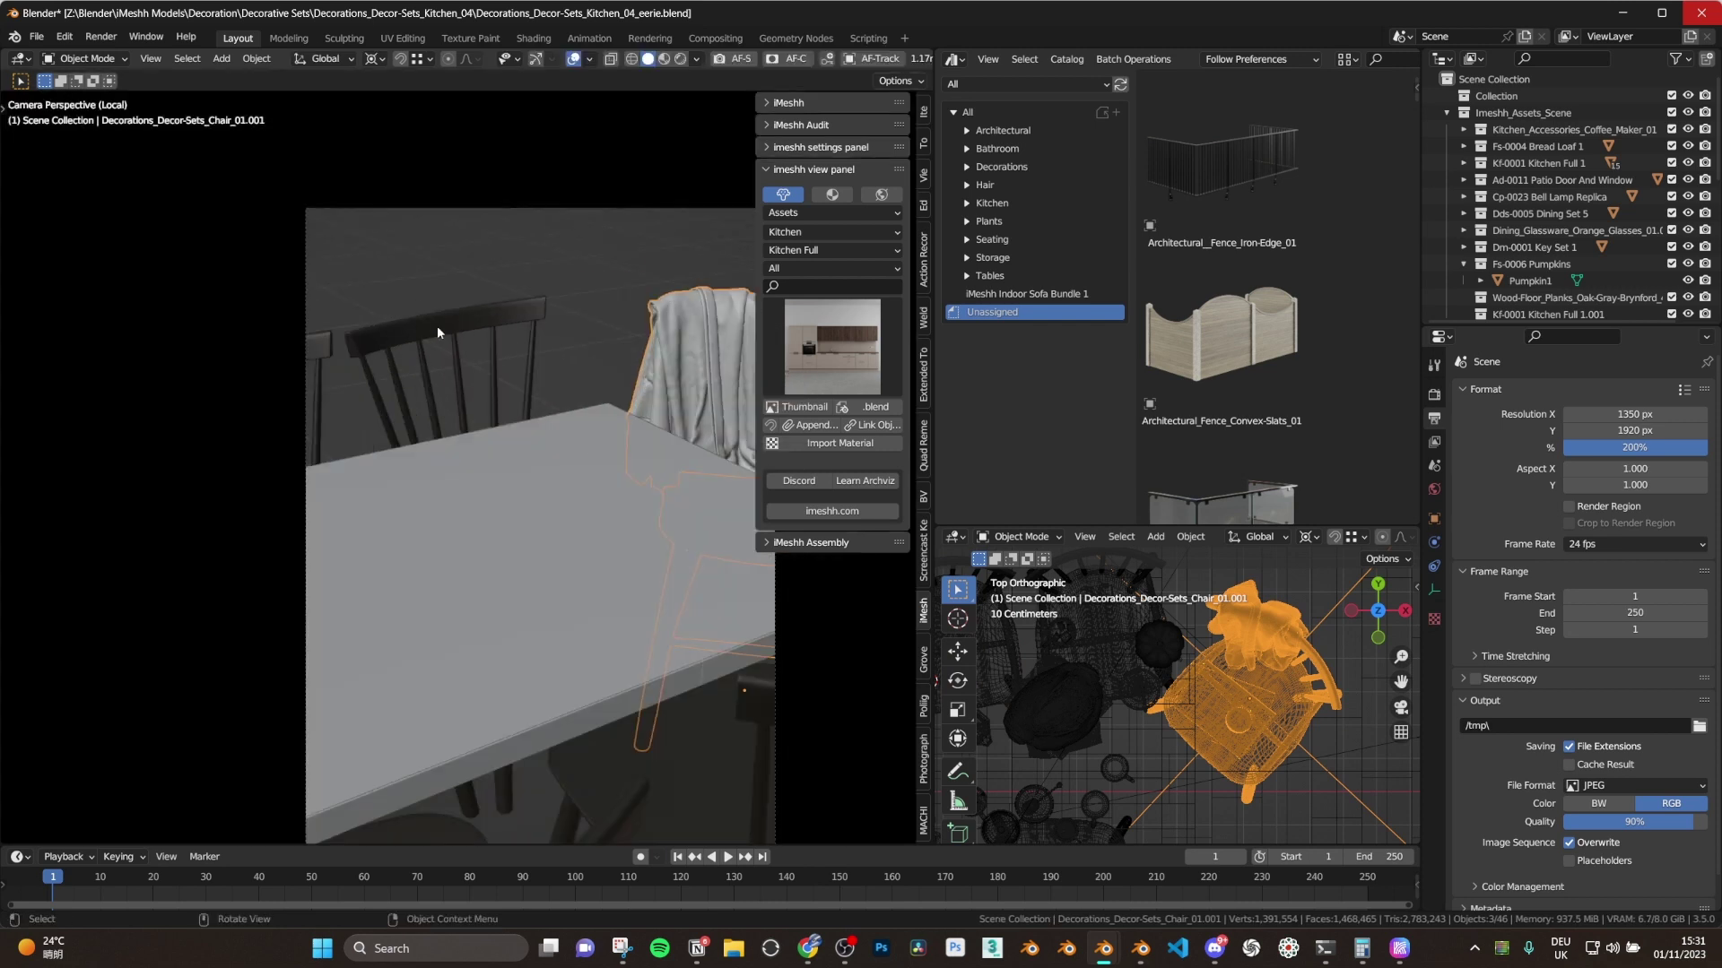
pyautogui.keyDown('shift'); pyautogui.moveTo(707, 735); pyautogui.dragTo(676, 650, button='middle'); pyautogui.keyUp('shift')
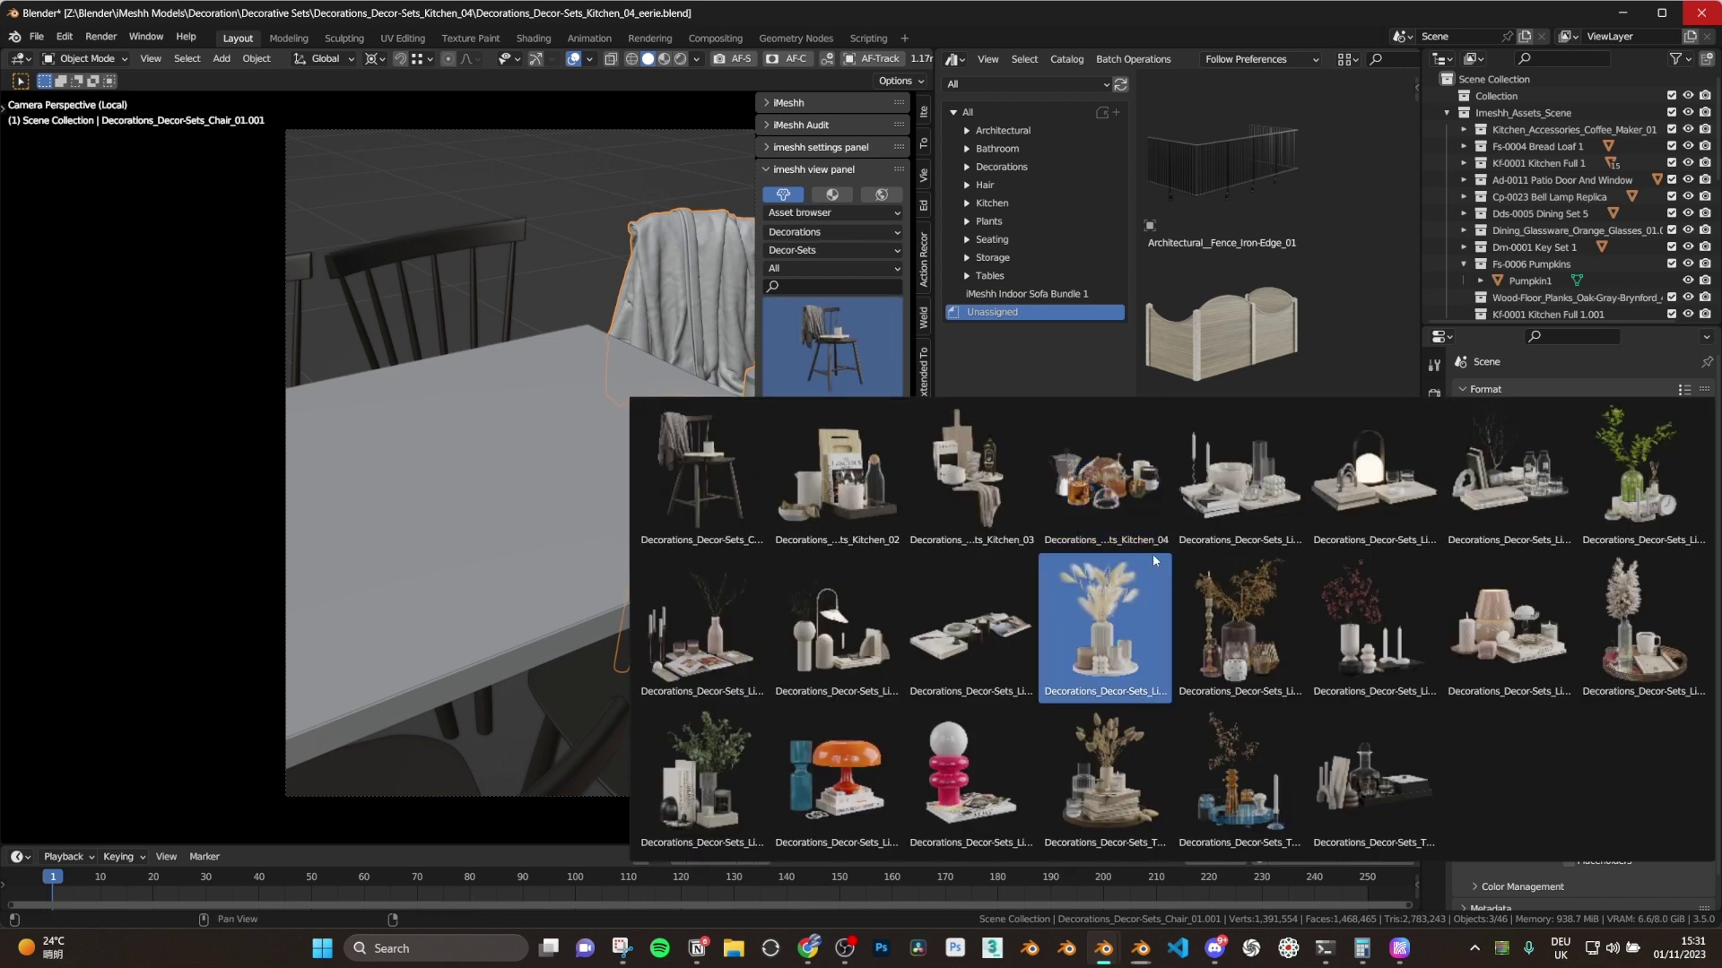
# - Append the Decorations_Decor-Sets_Kitchen_04 set onto the dining table and position it along the Y and X axes
pyautogui.click(1121, 511)
pyautogui.keyDown('shift'); pyautogui.rightClick(526, 523); pyautogui.keyUp('shift')
pyautogui.click(811, 427)
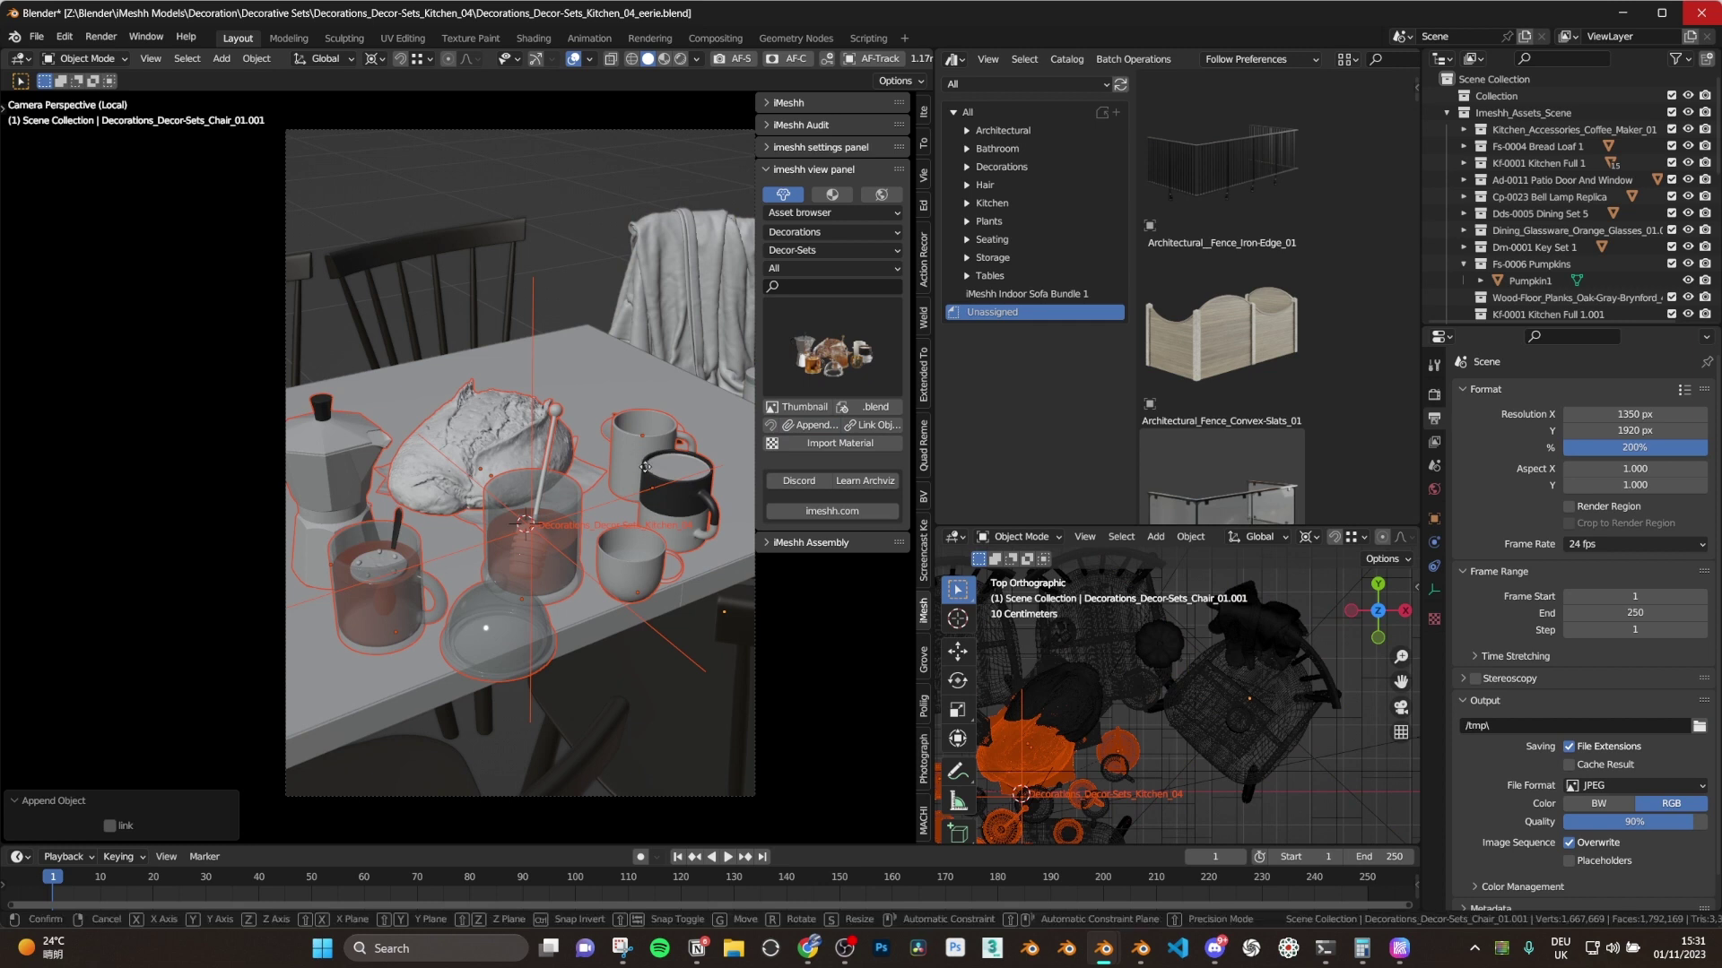
pyautogui.press('g')
pyautogui.press('y')
pyautogui.click(618, 440)
pyautogui.press('g')
pyautogui.press('x')
pyautogui.click(688, 418)
# - Select the honey jar in the decor set, and shift the tea mug along the Y axis
pyautogui.click(556, 552)
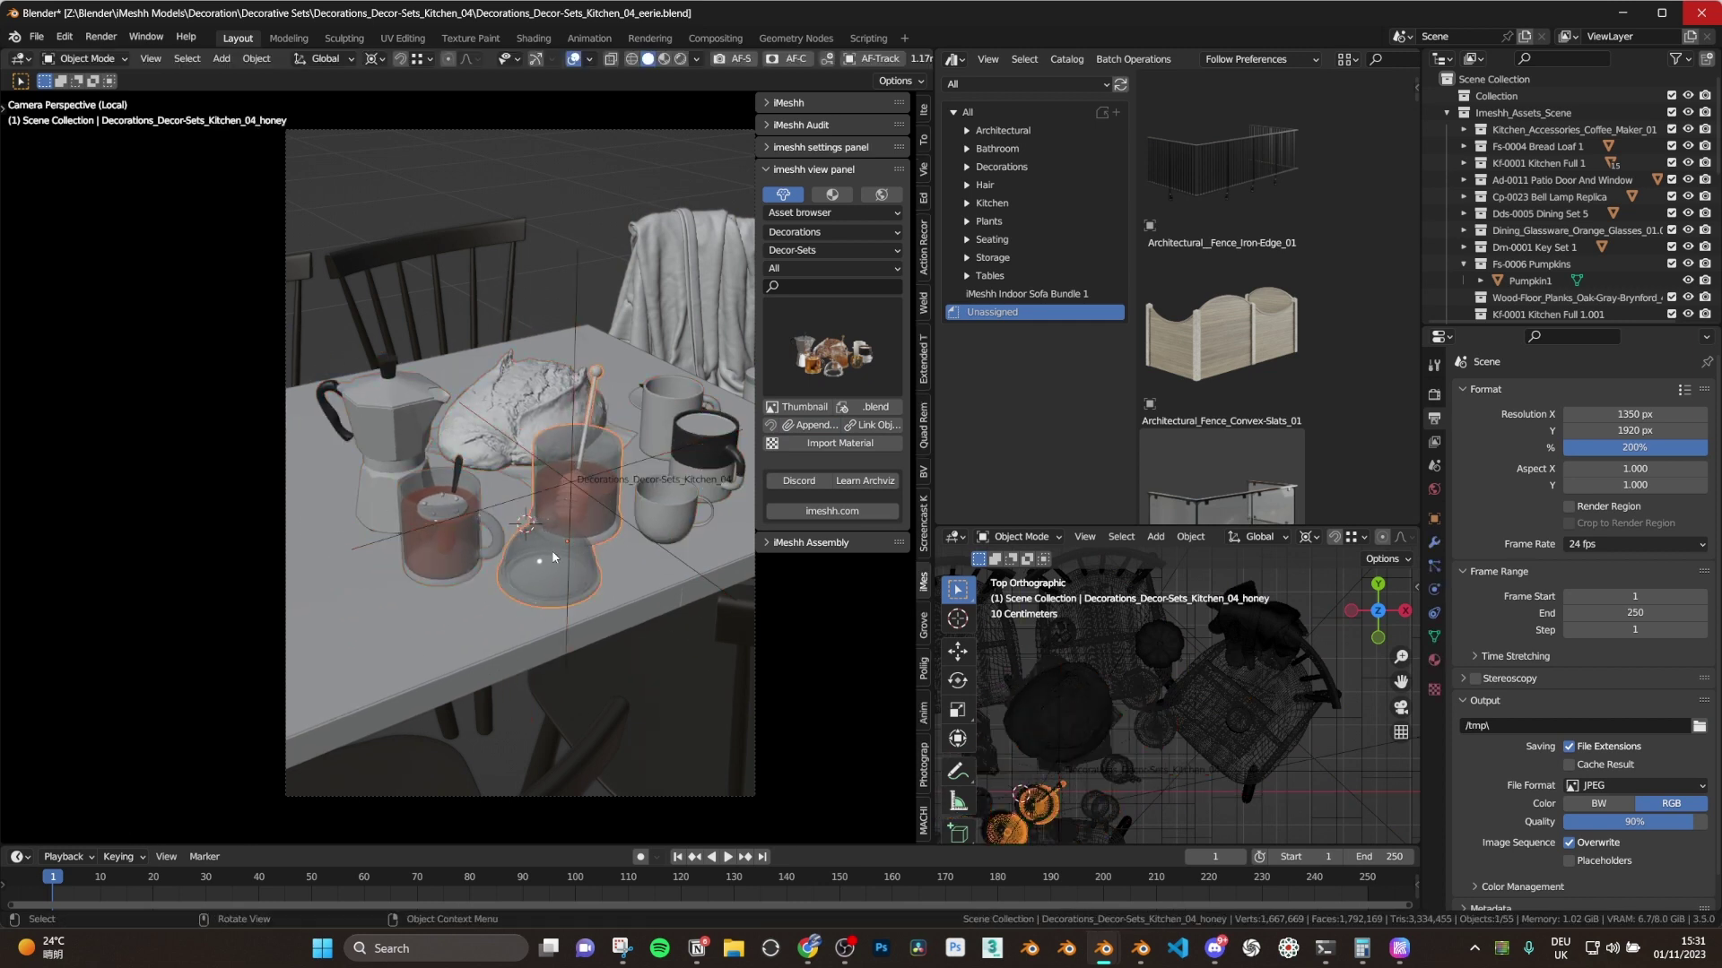
pyautogui.moveTo(566, 548); pyautogui.dragTo(479, 550)
pyautogui.click(467, 549)
pyautogui.press('g')
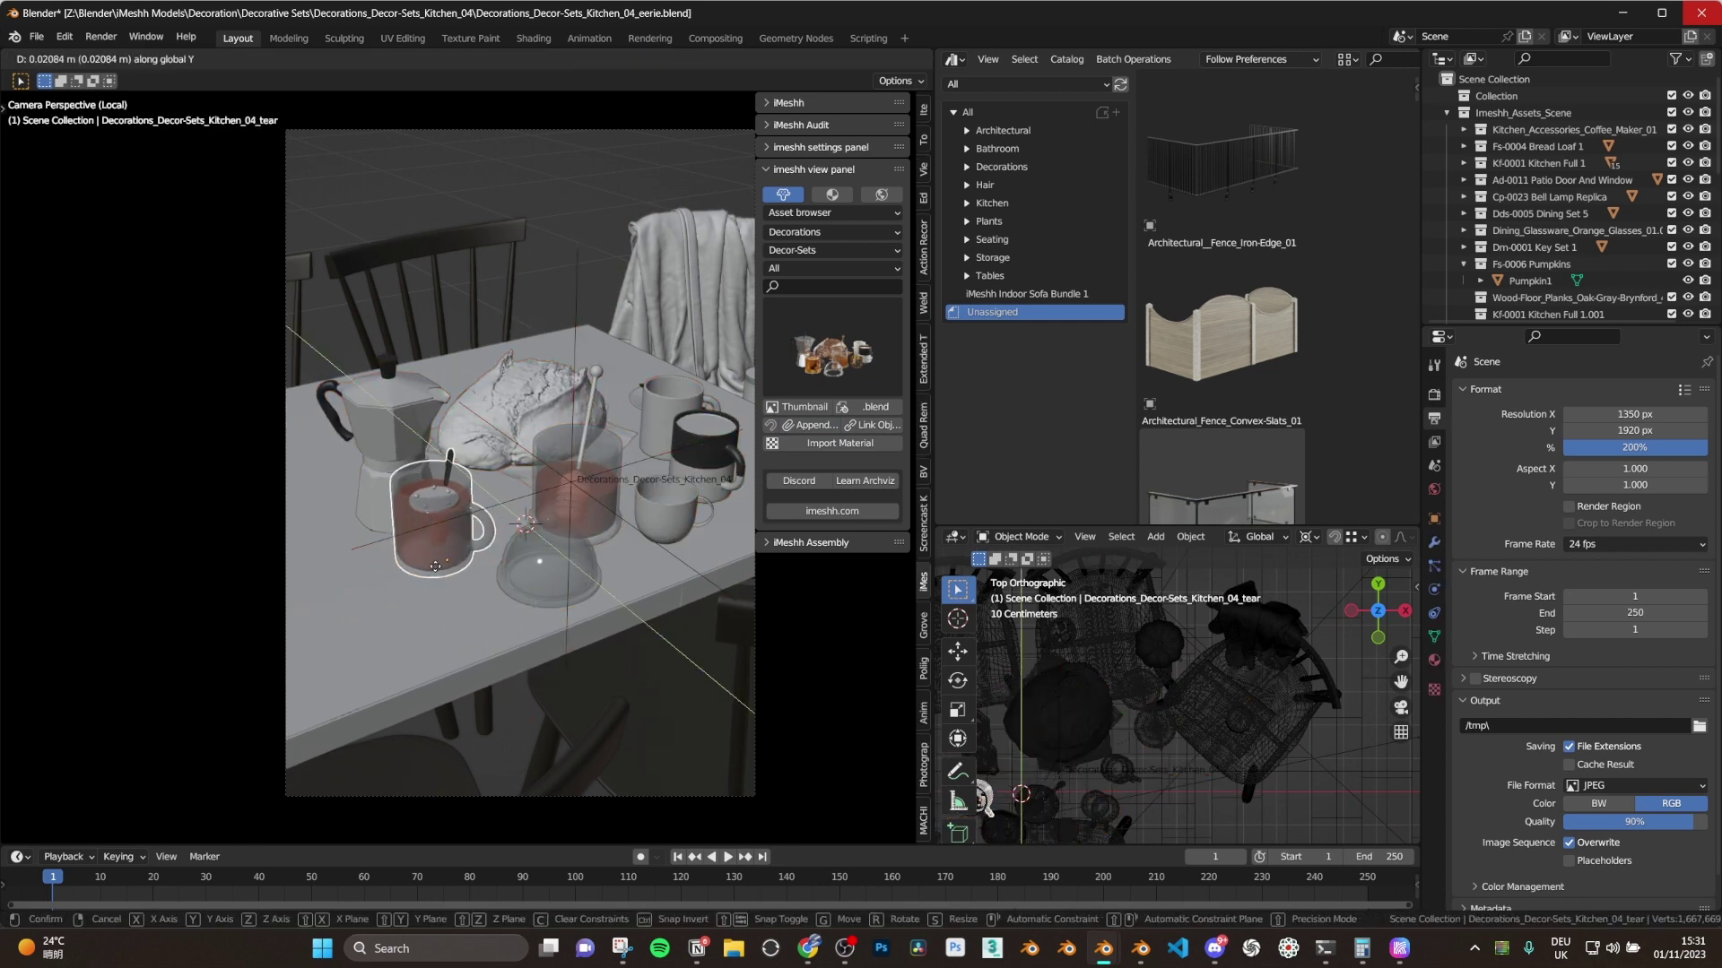
pyautogui.click(445, 570)
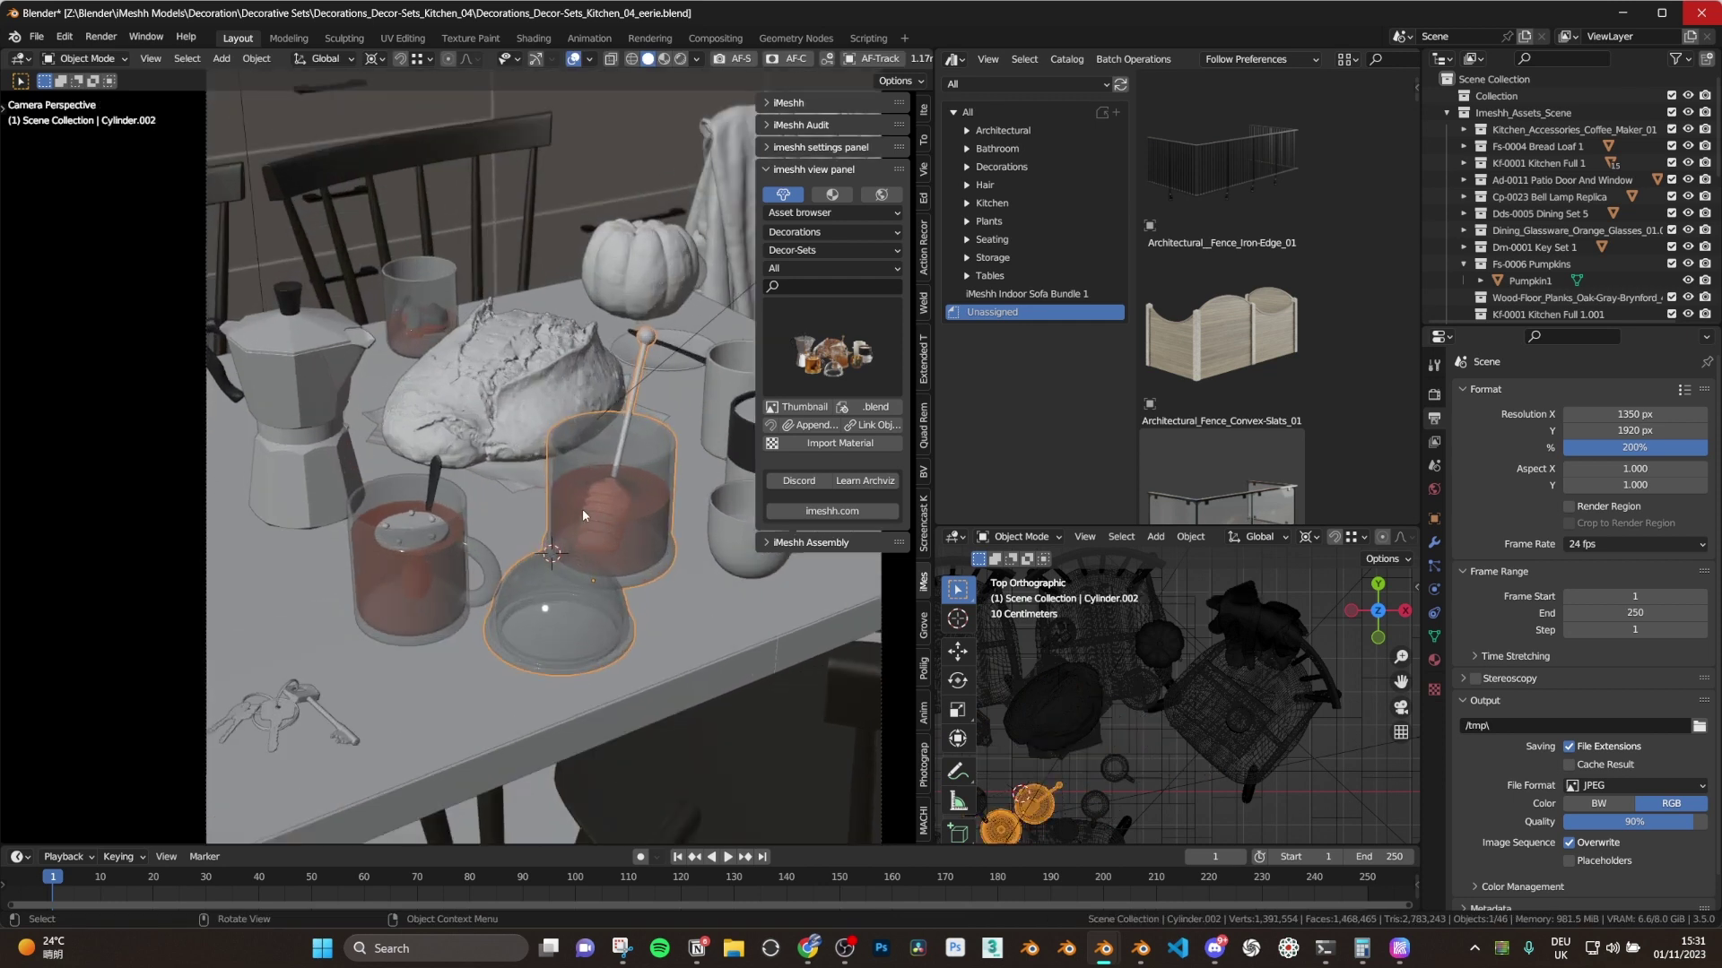
pyautogui.scroll(-2, 578, 540)
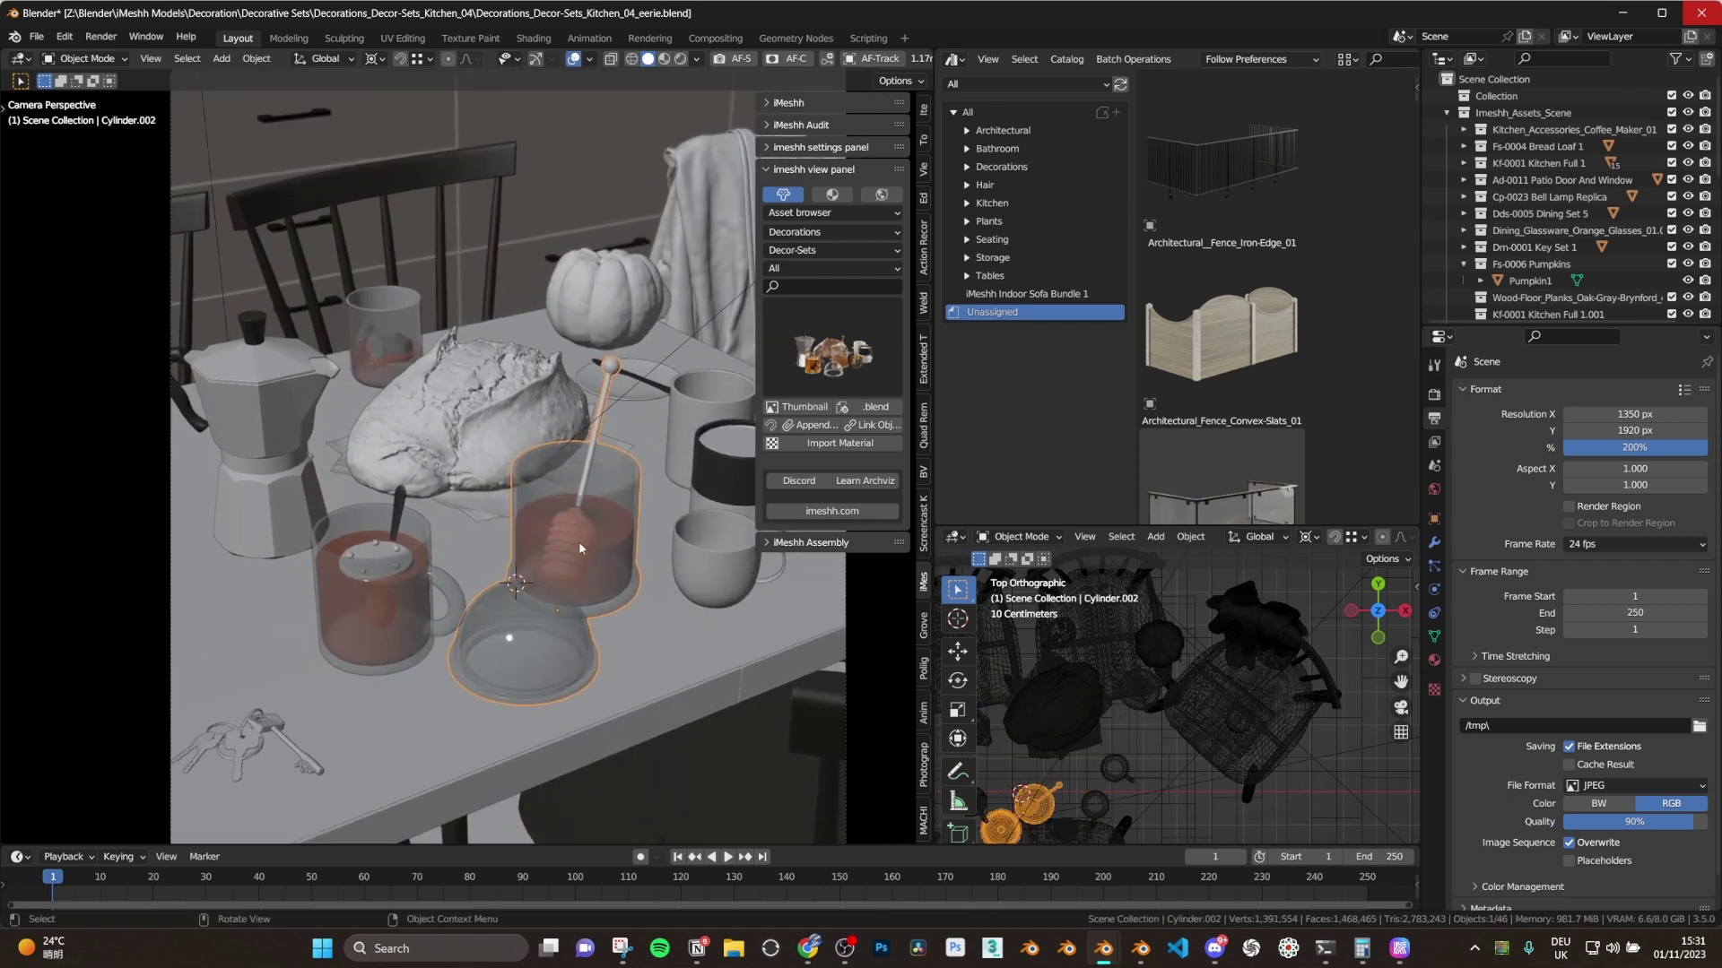
# - Select the plate, pumpkin, orange glass, keys and cups in turn and examine how they compose the tabletop arrangement
pyautogui.click(614, 406)
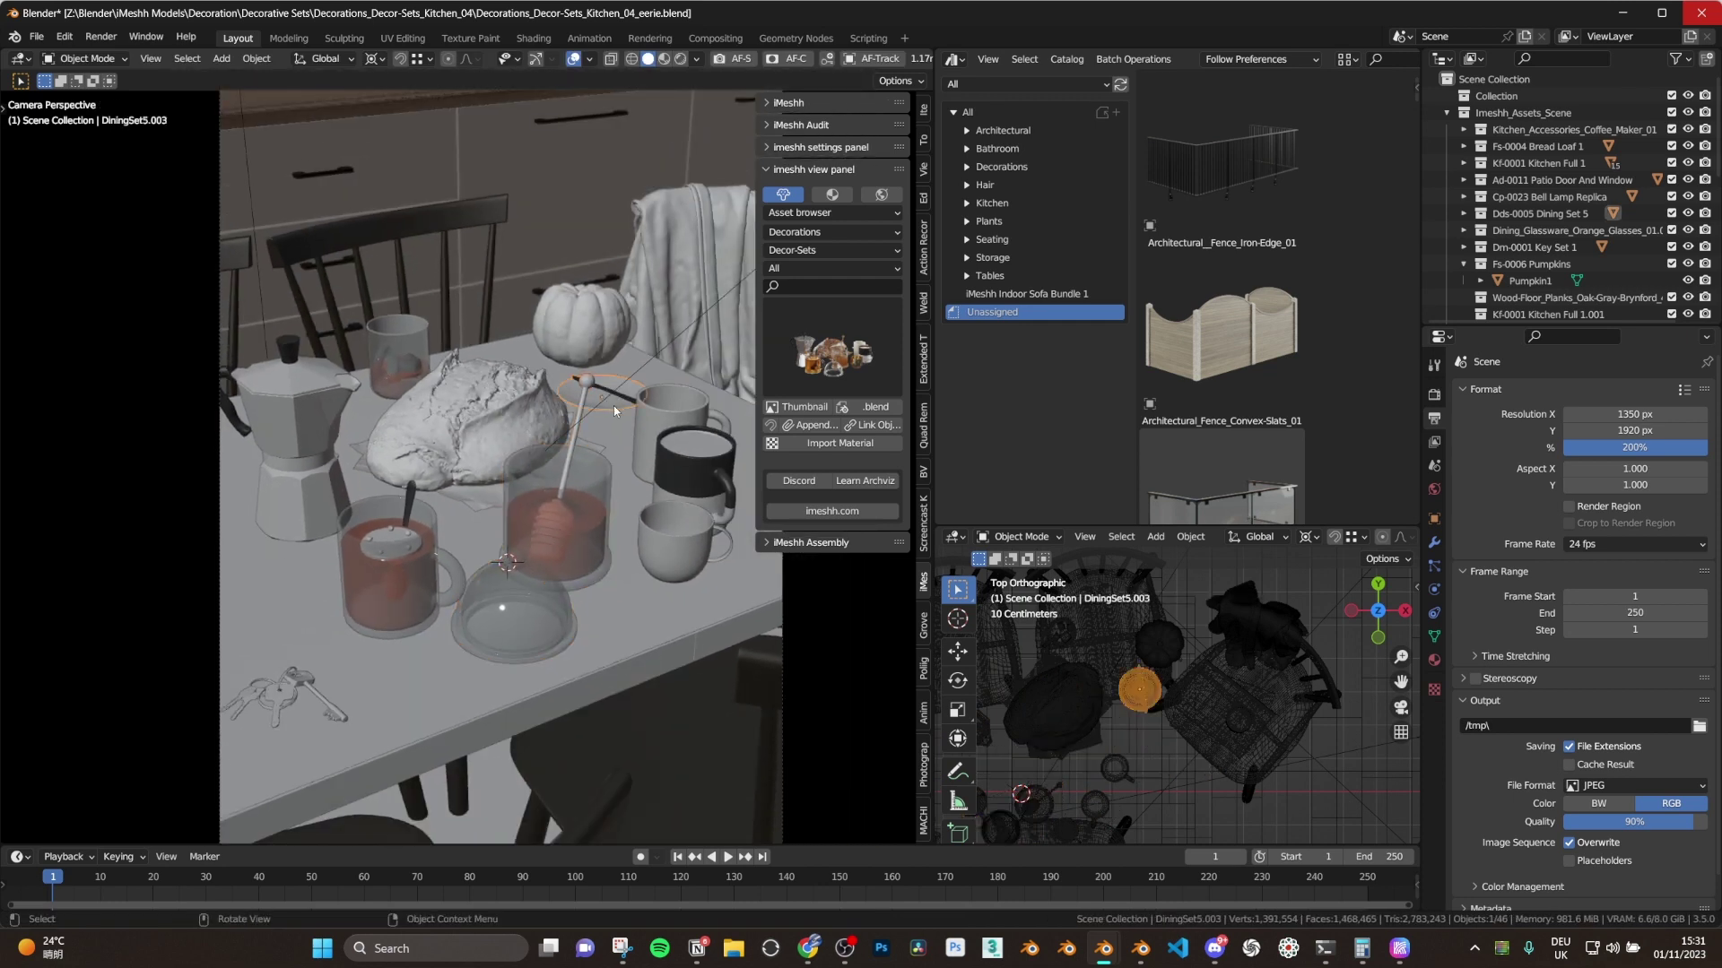
pyautogui.click(595, 337)
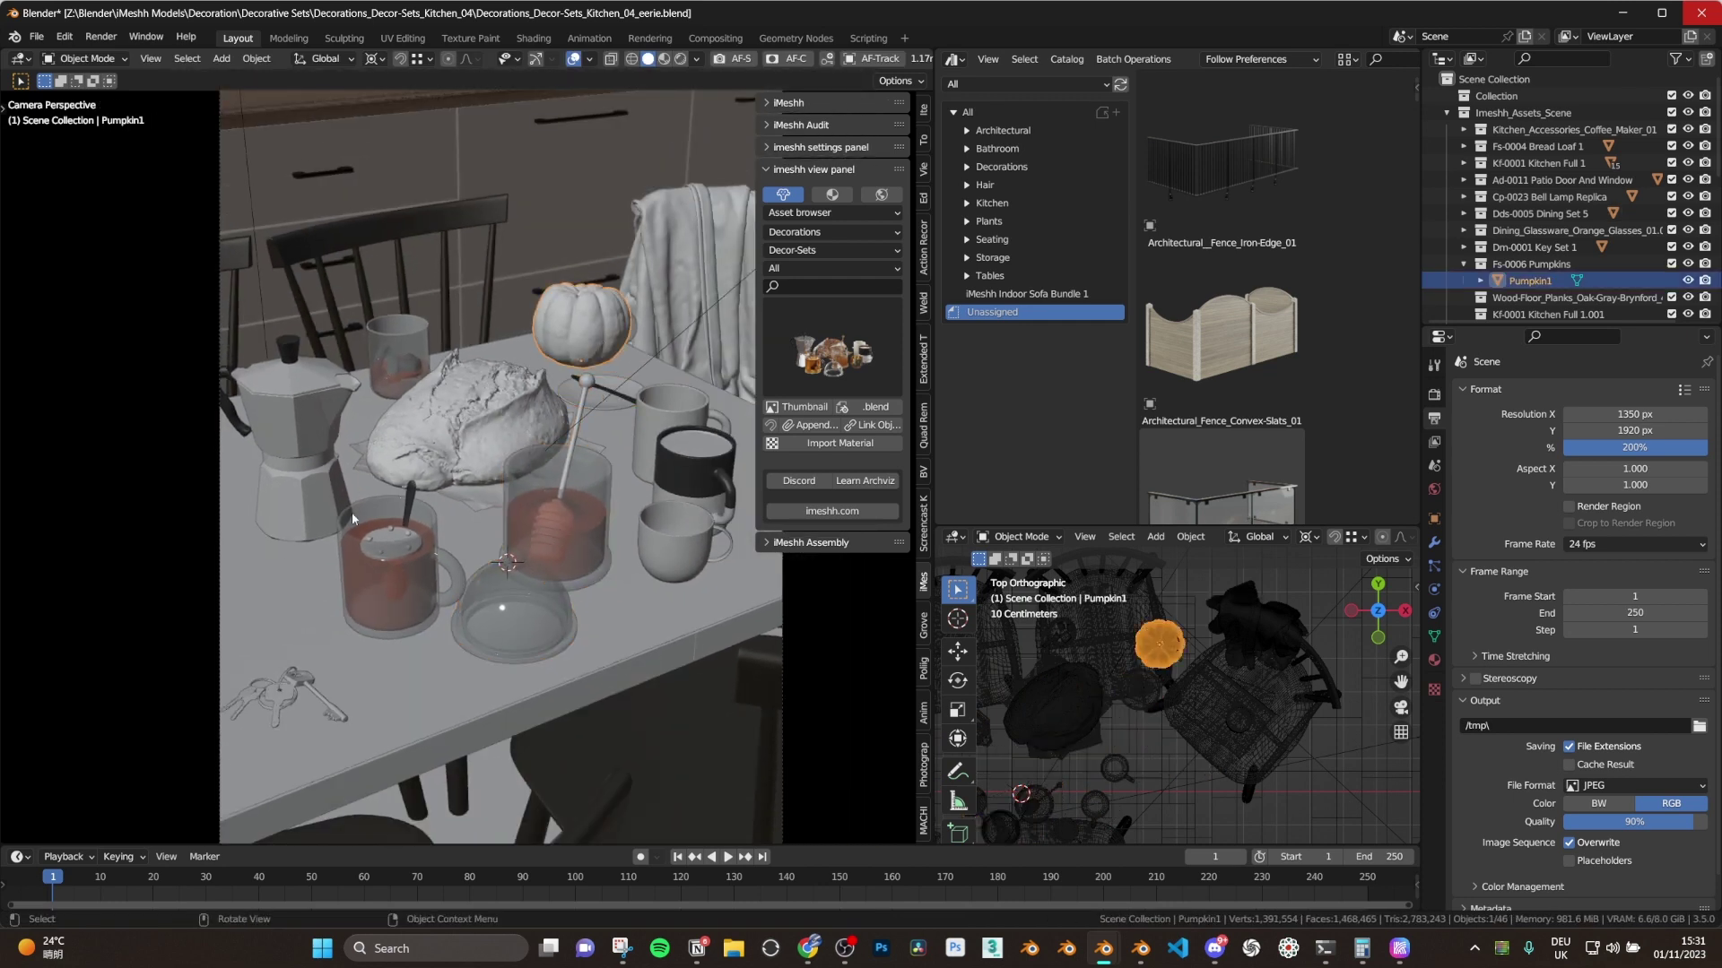
pyautogui.click(389, 366)
pyautogui.scroll(3, 388, 366)
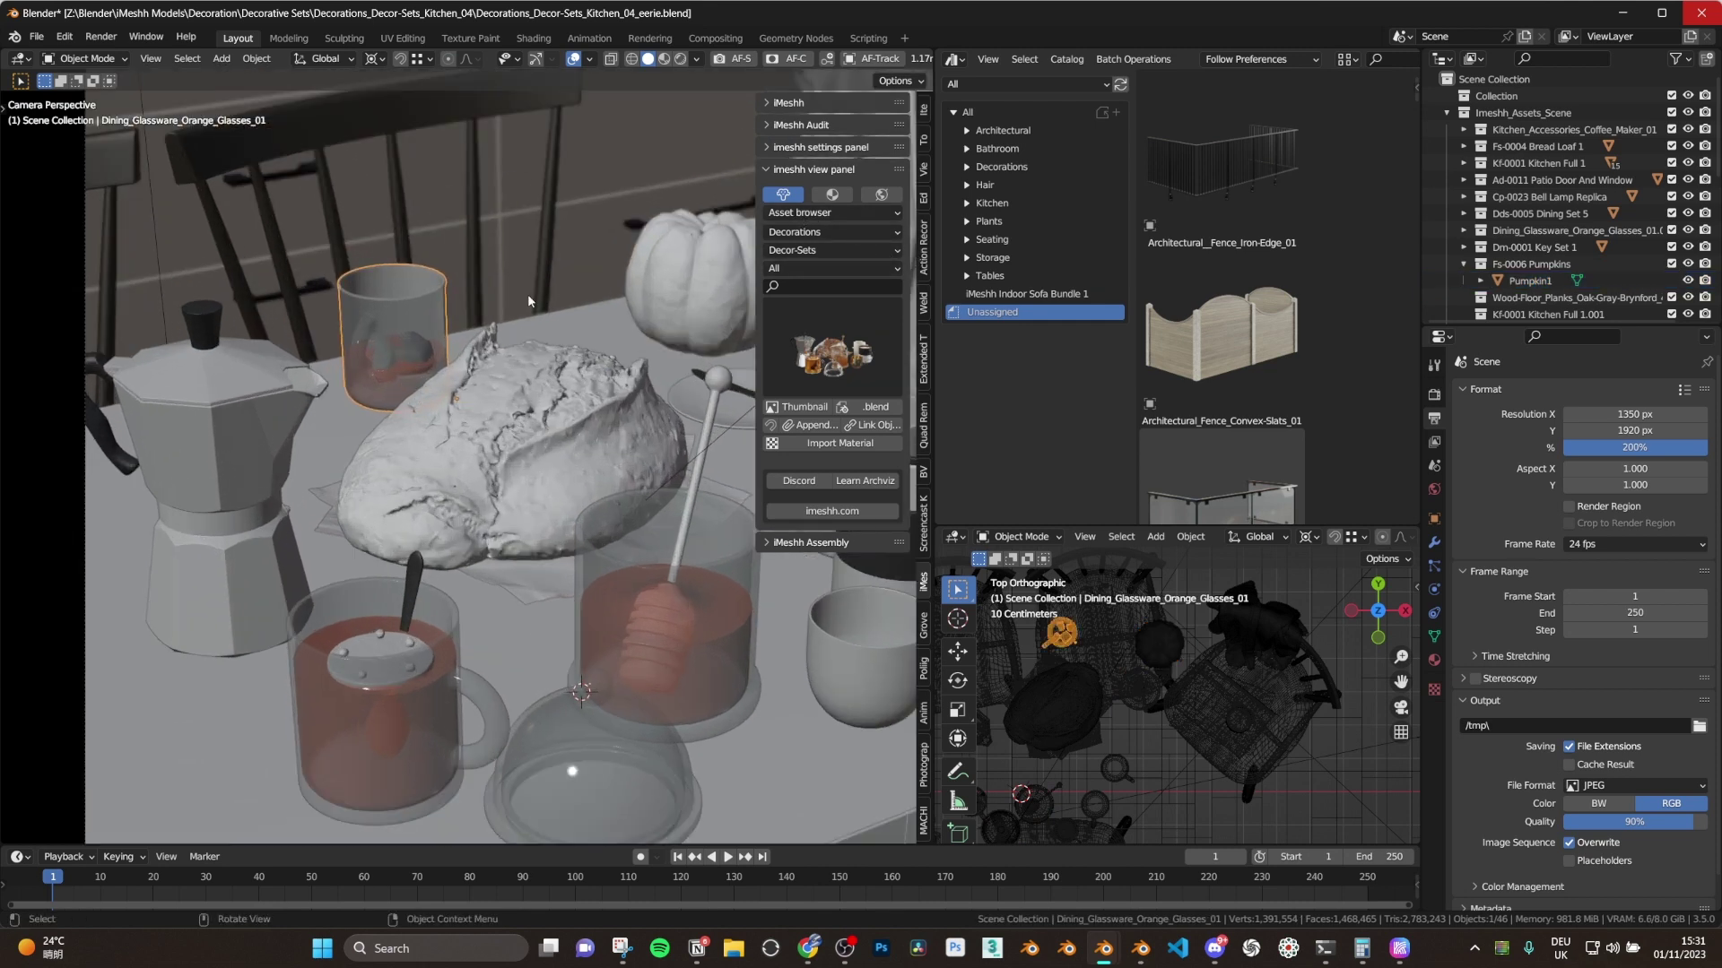
pyautogui.scroll(-1, 529, 299)
pyautogui.keyDown('shift'); pyautogui.moveTo(547, 301); pyautogui.dragTo(463, 301, button='middle'); pyautogui.keyUp('shift')
pyautogui.click(558, 318)
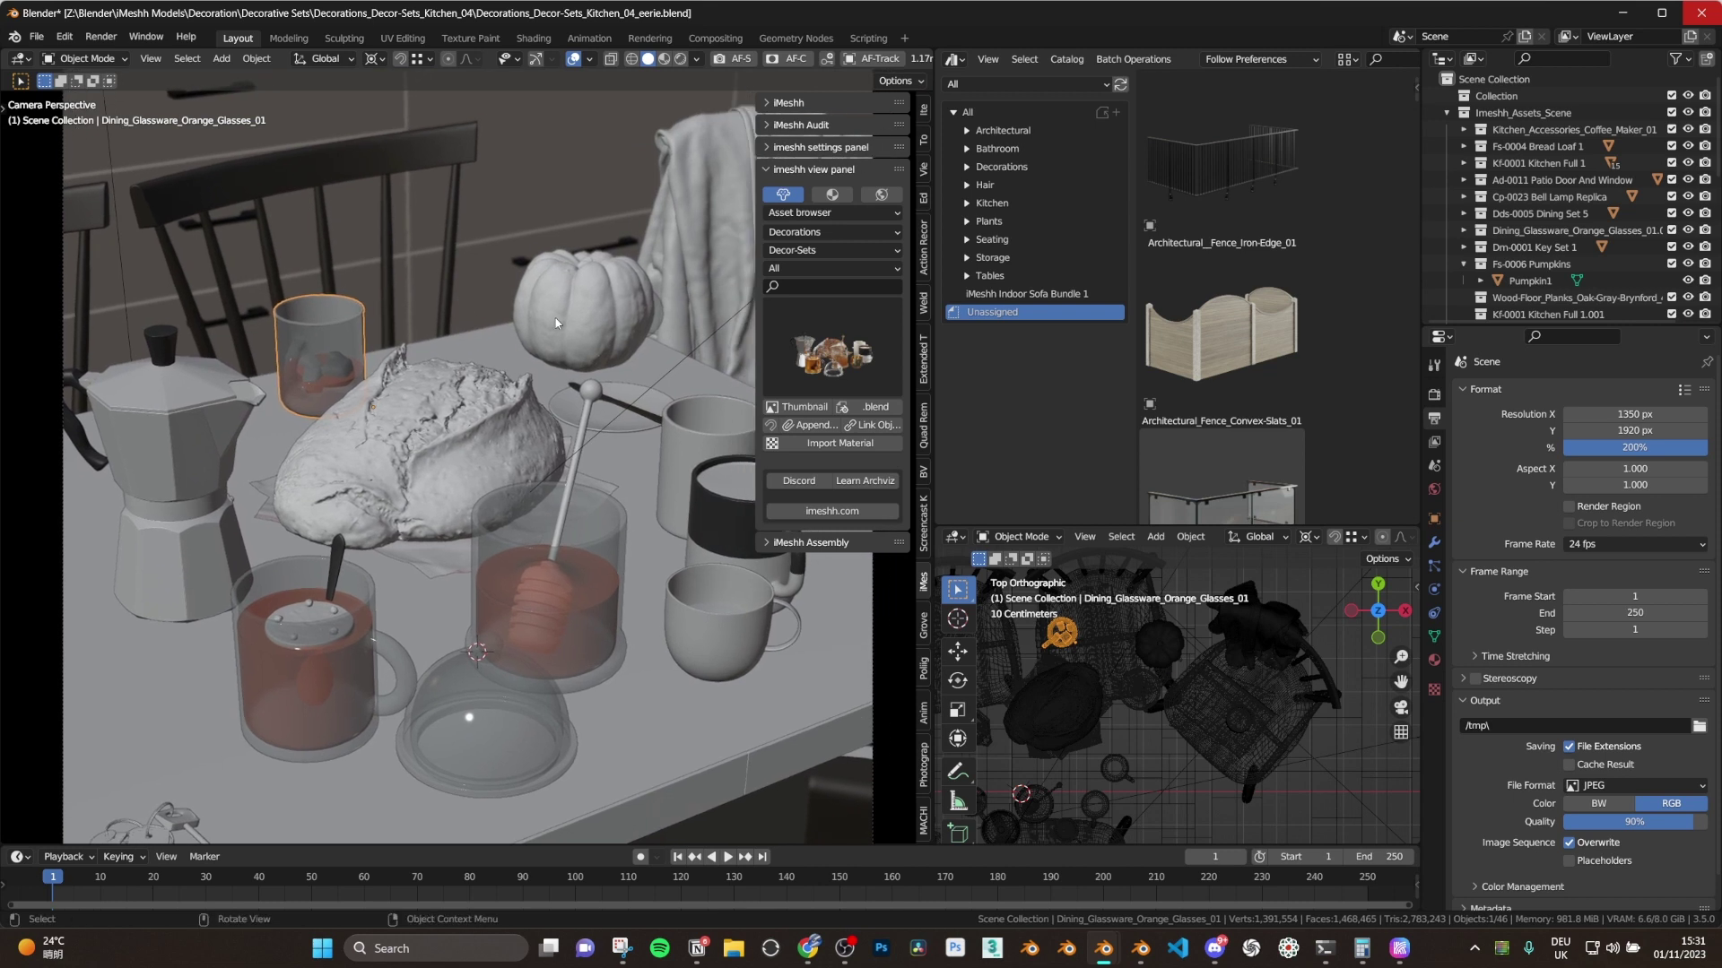
pyautogui.scroll(-2, 583, 319)
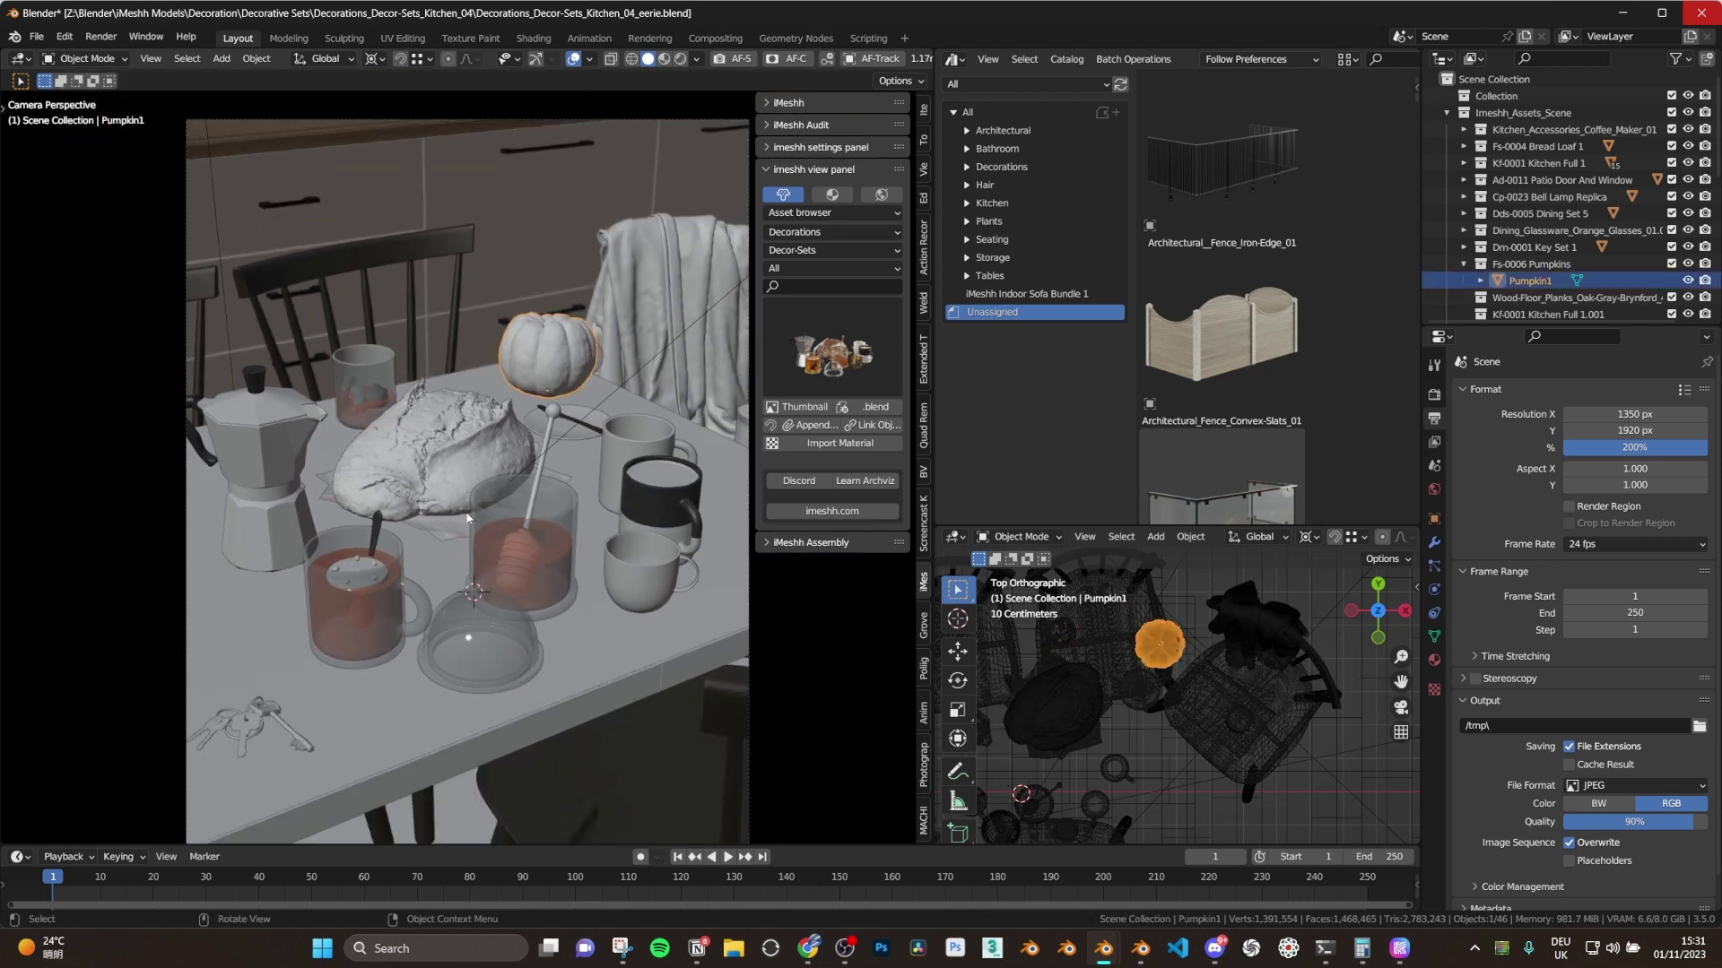
pyautogui.click(282, 716)
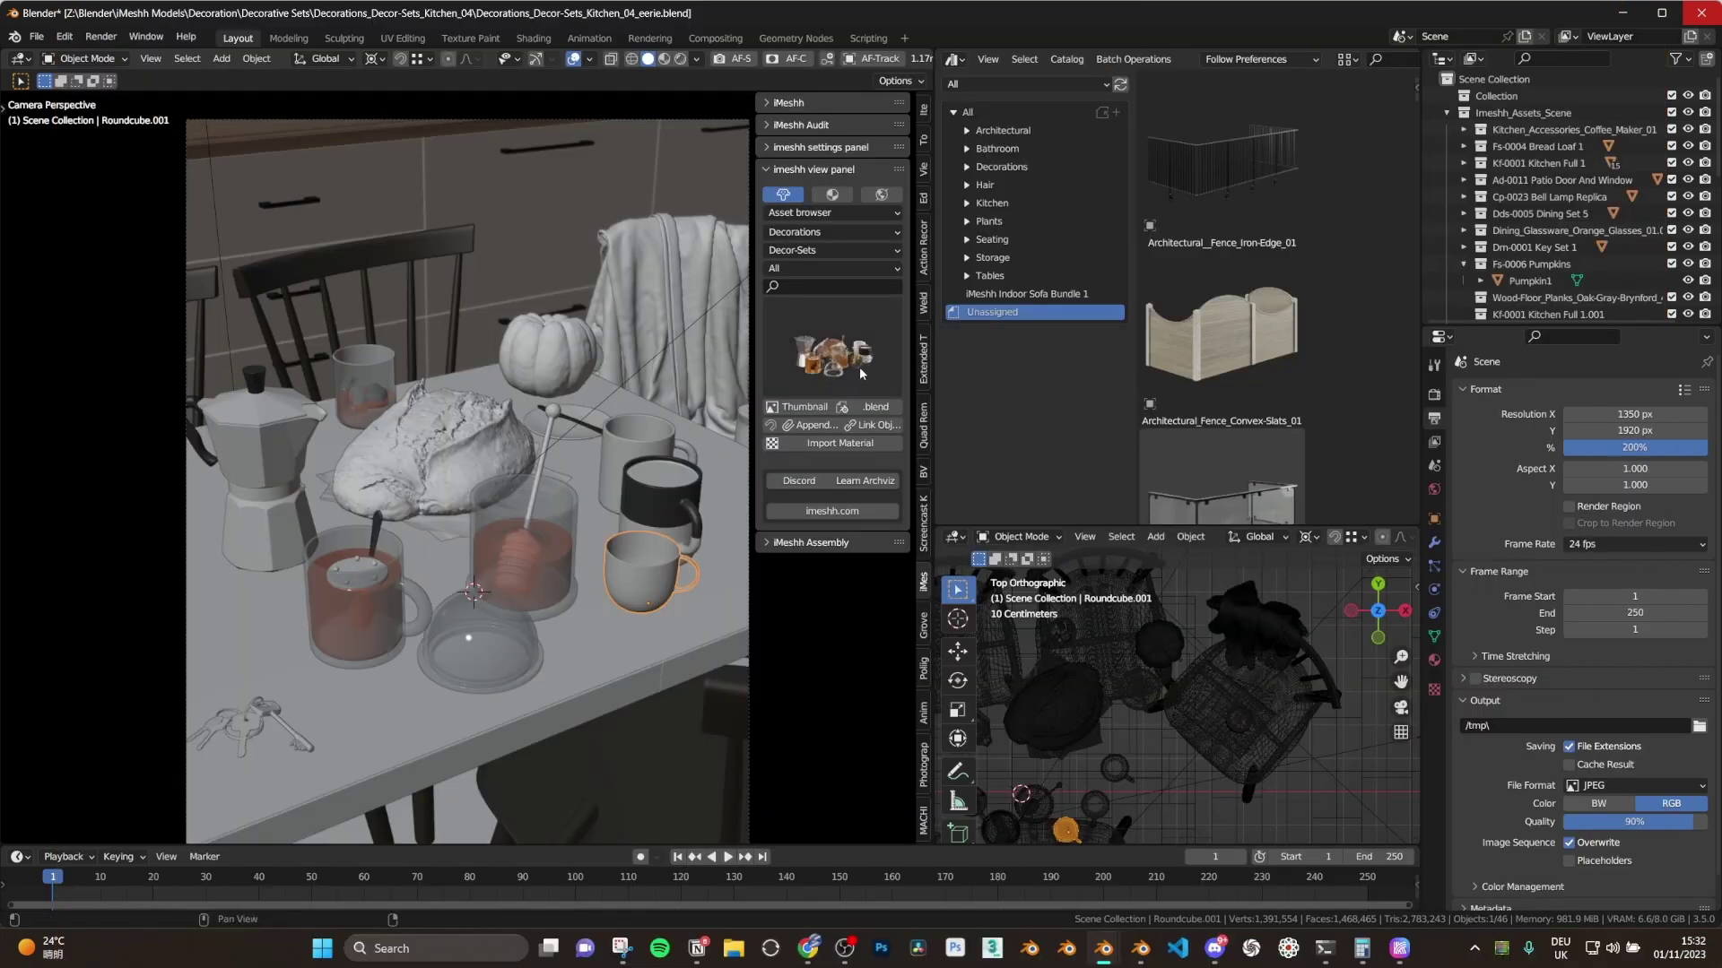
pyautogui.click(861, 367)
pyautogui.click(679, 504)
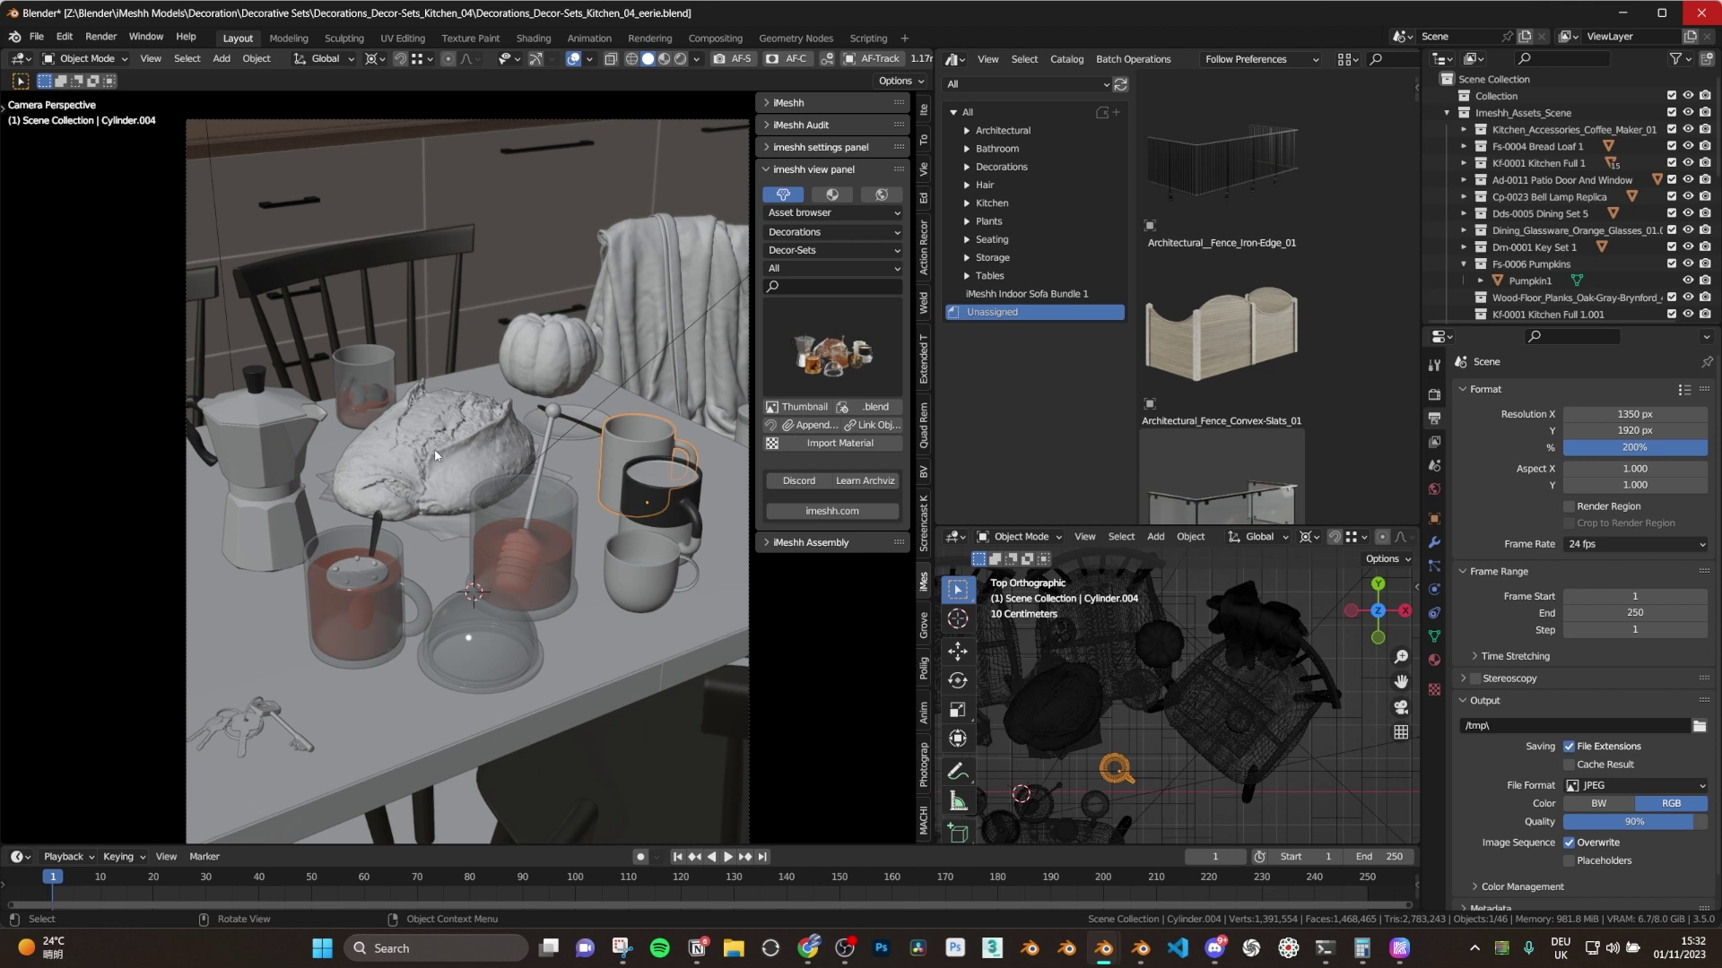
# - Select the area light Area.002 beside the camera, examine its light settings and return to the camera view
pyautogui.moveTo(434, 458); pyautogui.dragTo(488, 439, button='middle')
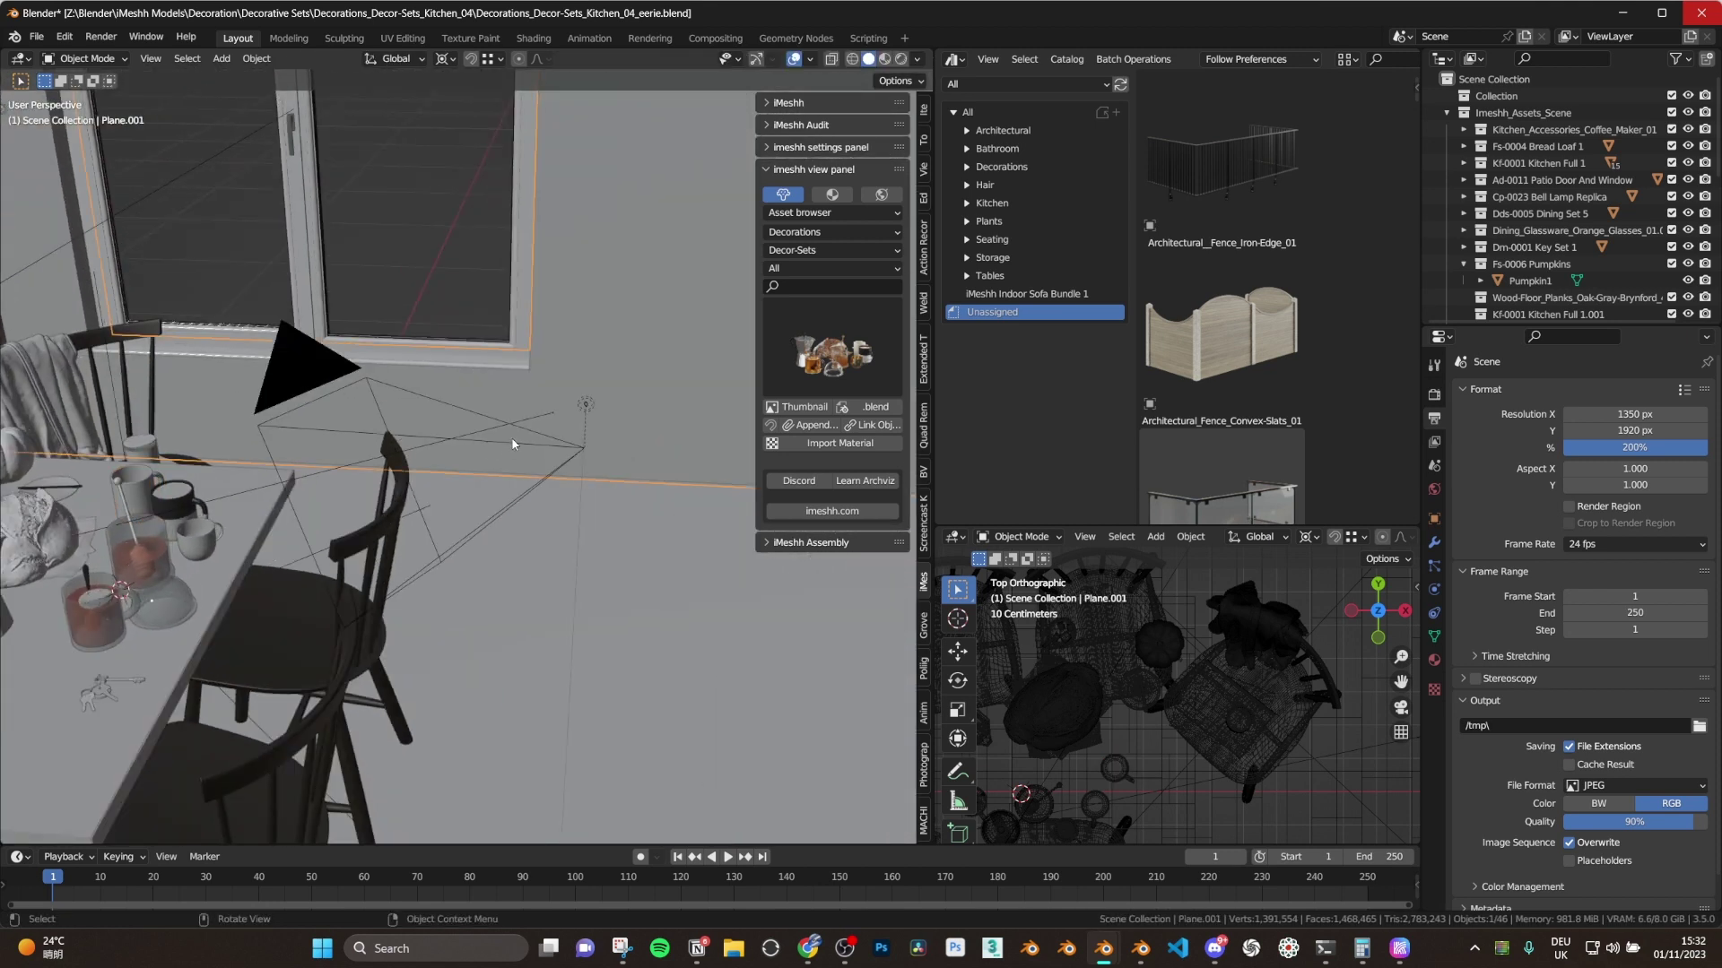
pyautogui.click(515, 448)
pyautogui.click(588, 407)
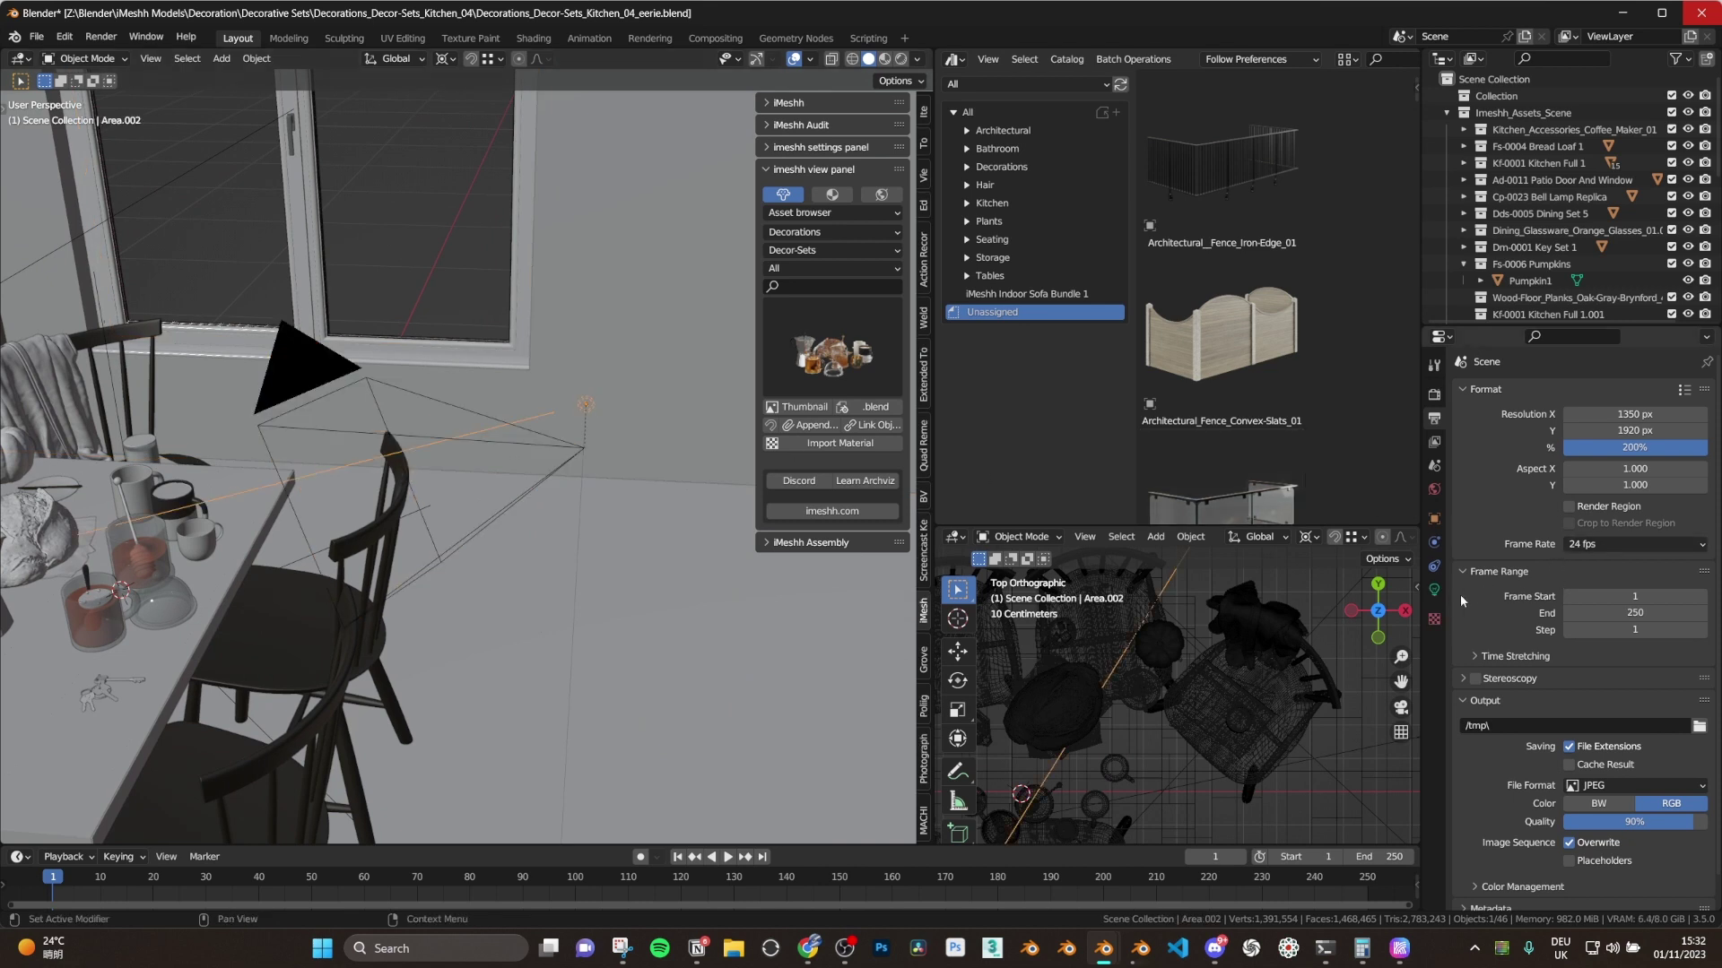
pyautogui.click(1434, 590)
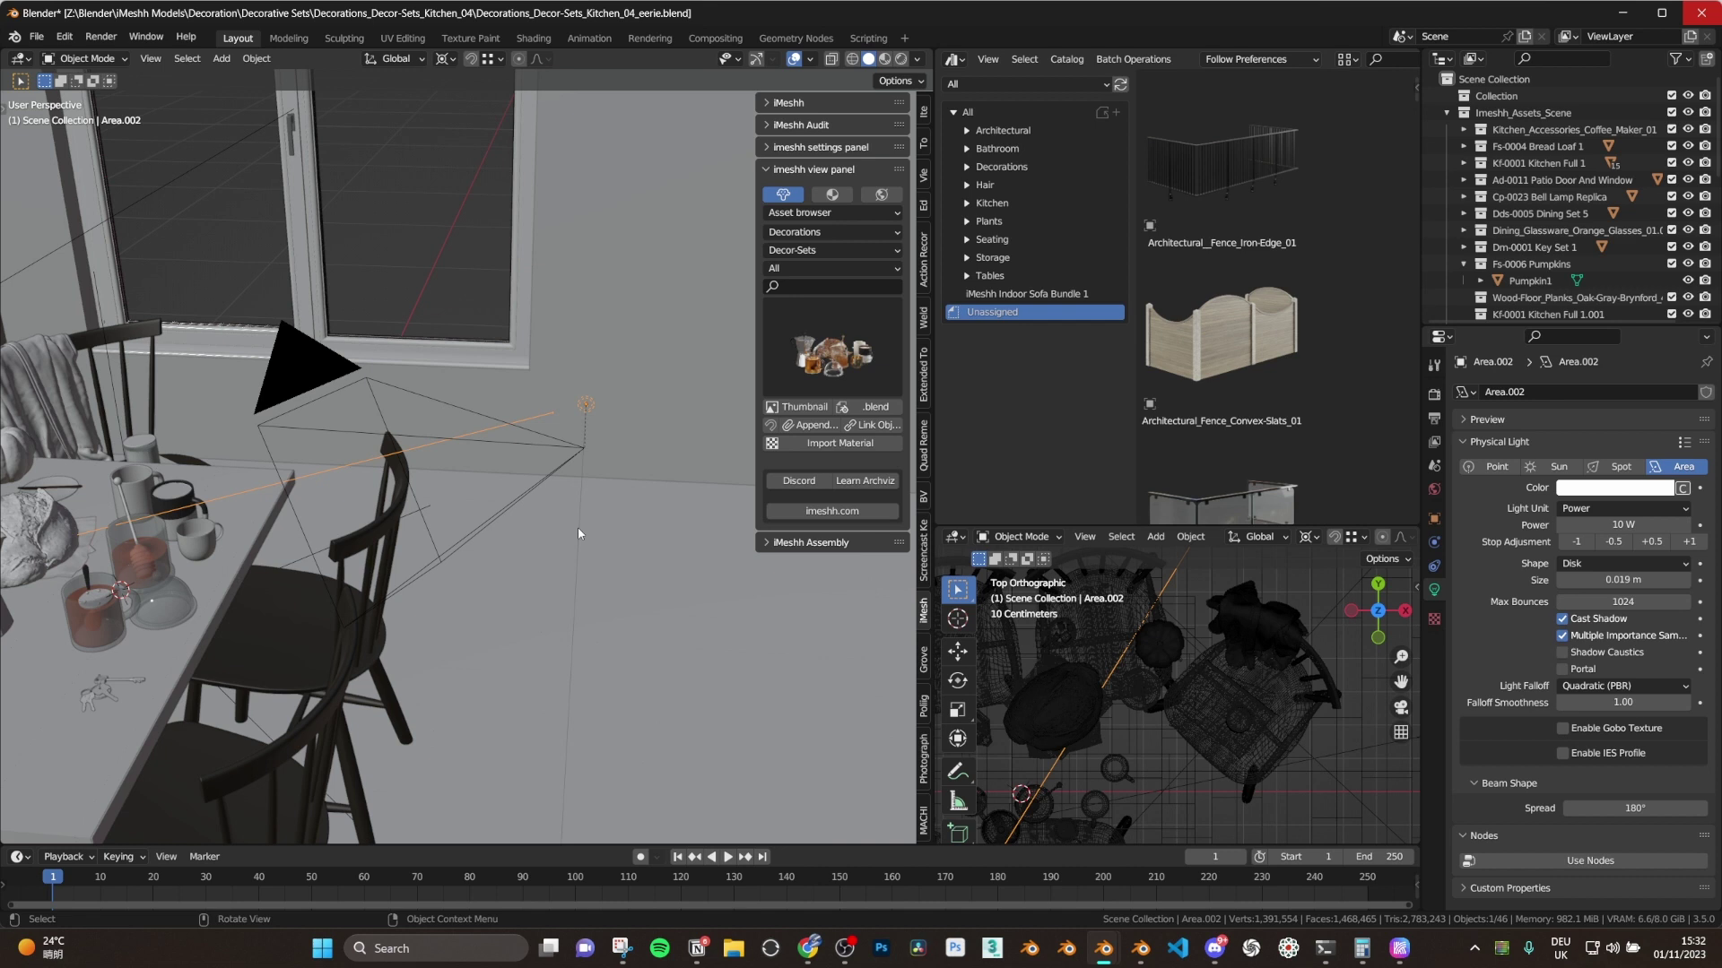
pyautogui.press('`')
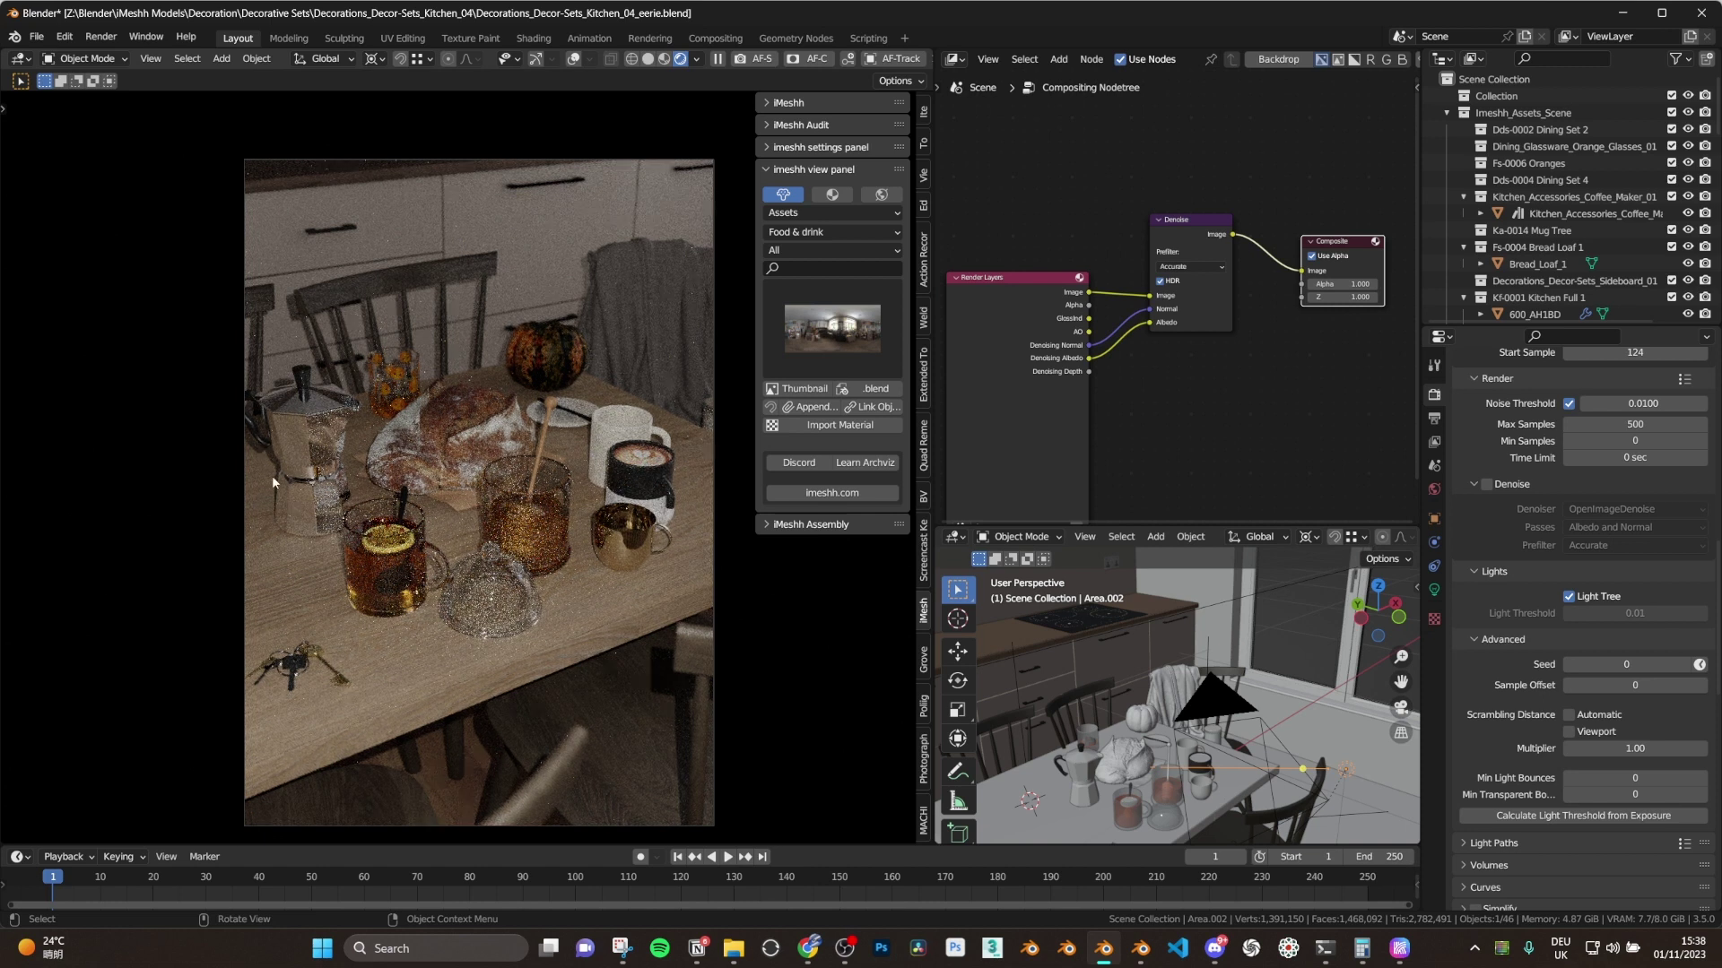
# - Move the area light Area.002 closer to the camera beside the dining table
pyautogui.moveTo(1247, 744); pyautogui.dragTo(1257, 740, button='middle')
pyautogui.press('g')
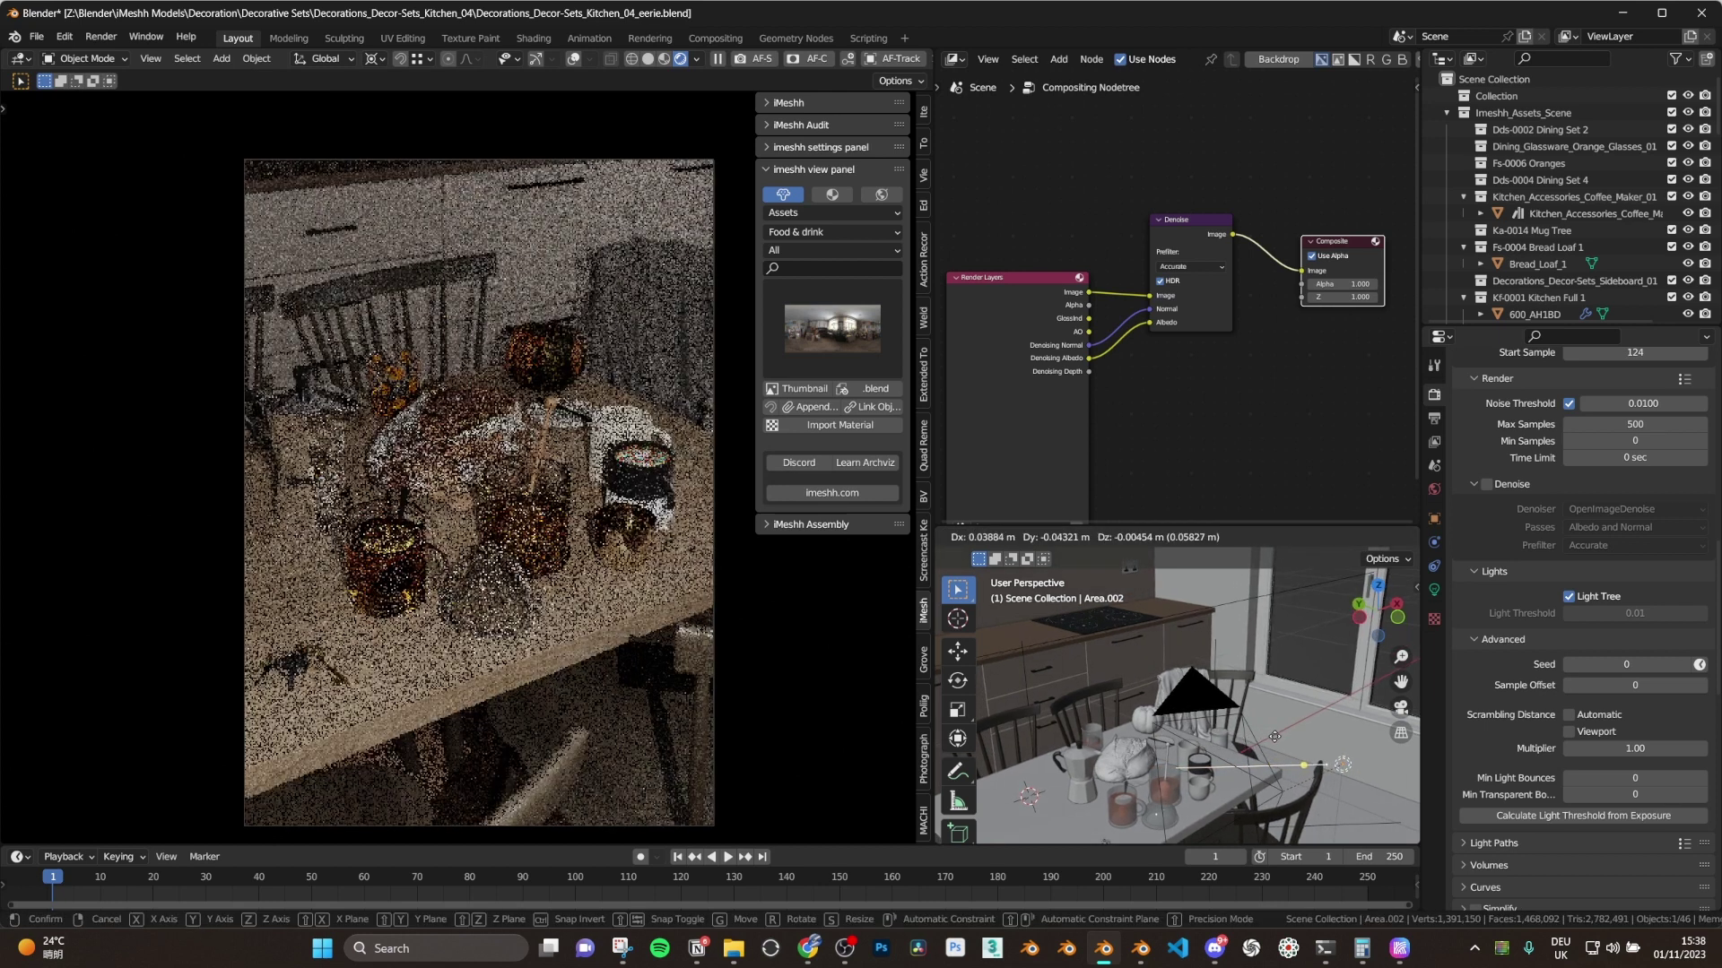
pyautogui.click(1244, 736)
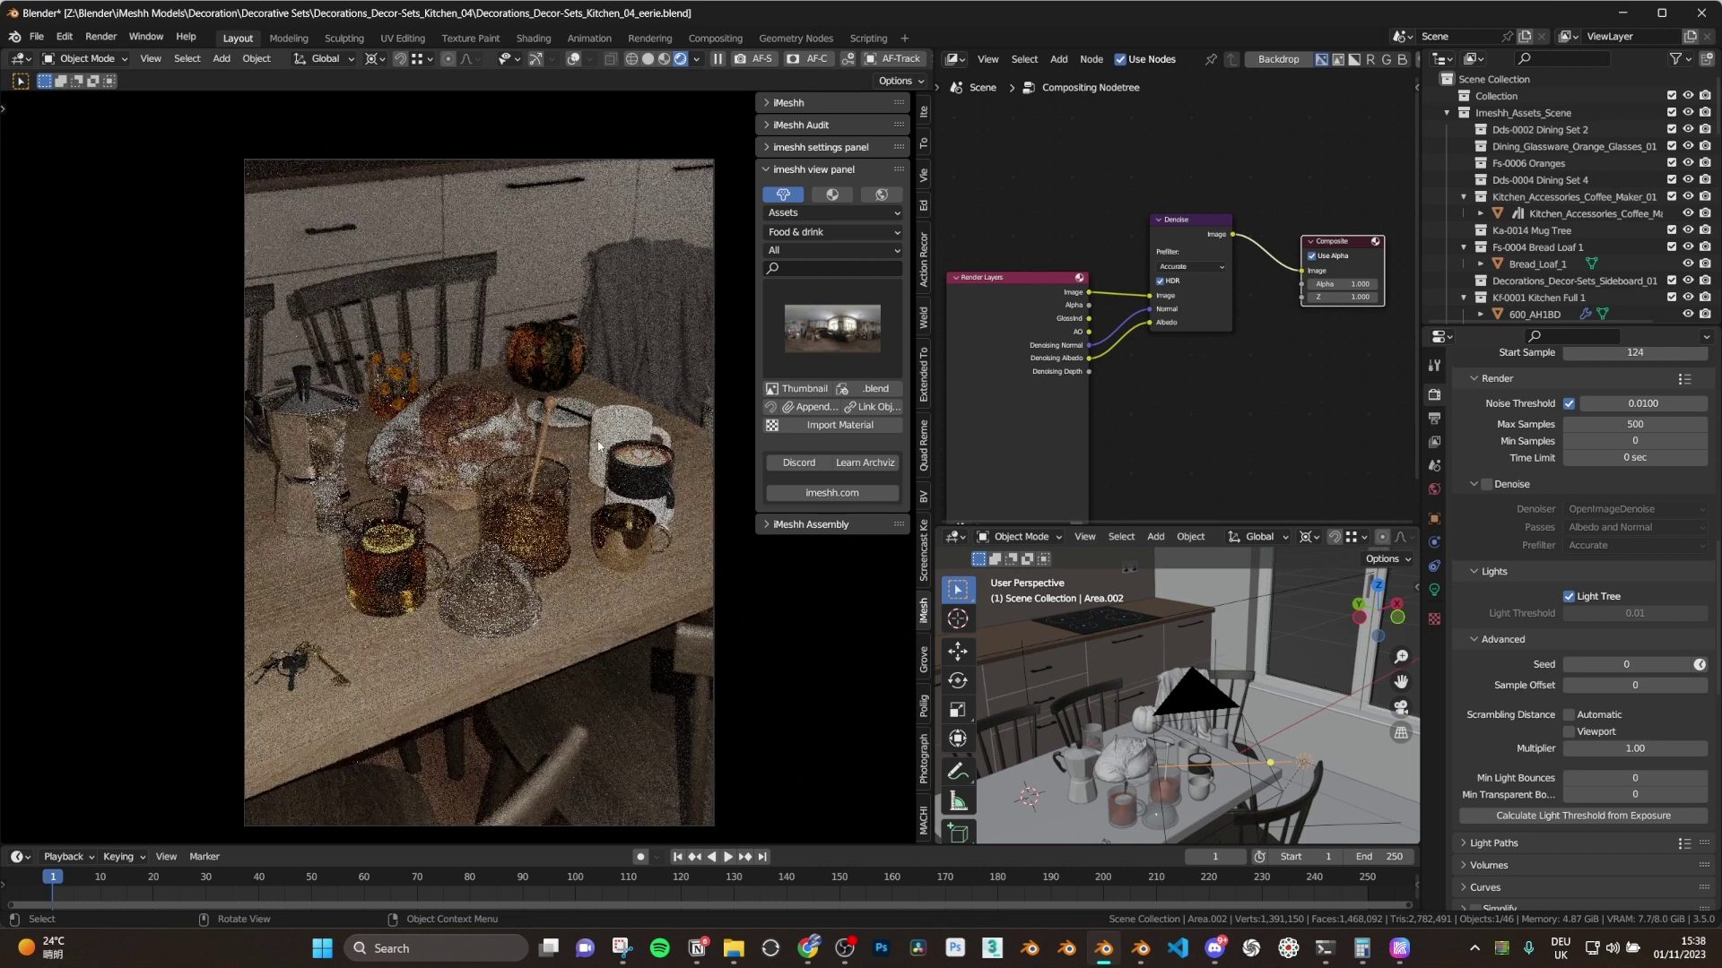
# - Try to copy the camera's location to the area light
pyautogui.keyDown('shift'); pyautogui.click(1277, 785); pyautogui.keyUp('shift')
pyautogui.hotkey('ctrl', 'c')
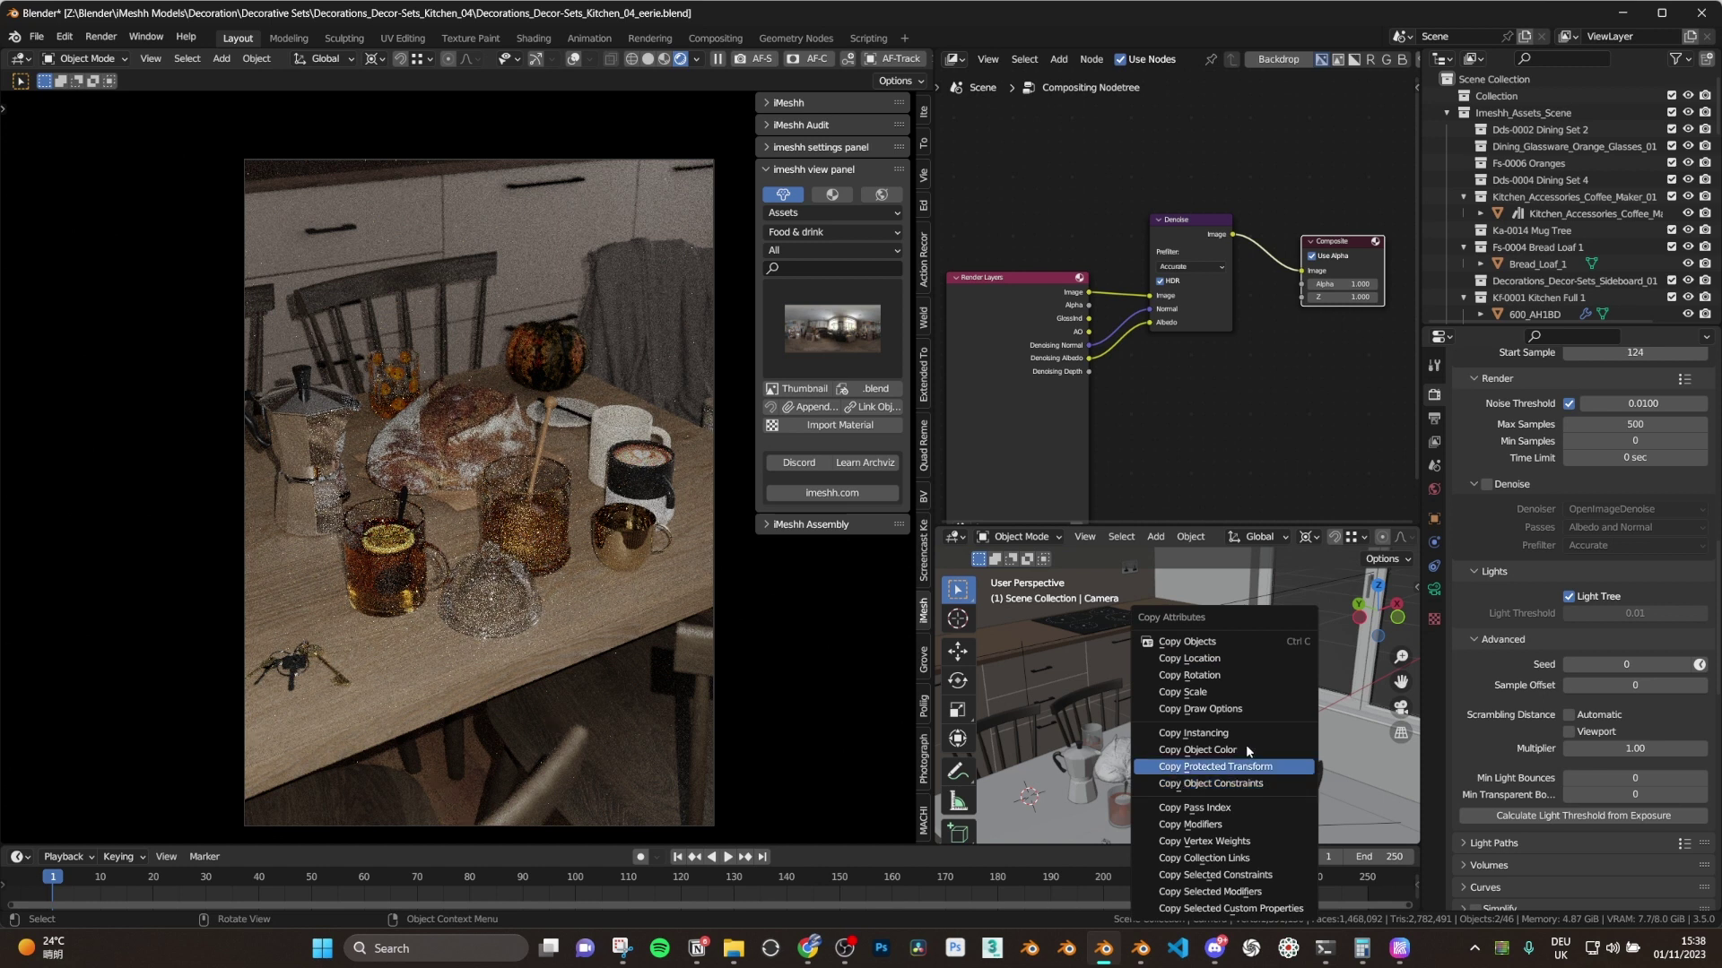
pyautogui.click(1197, 658)
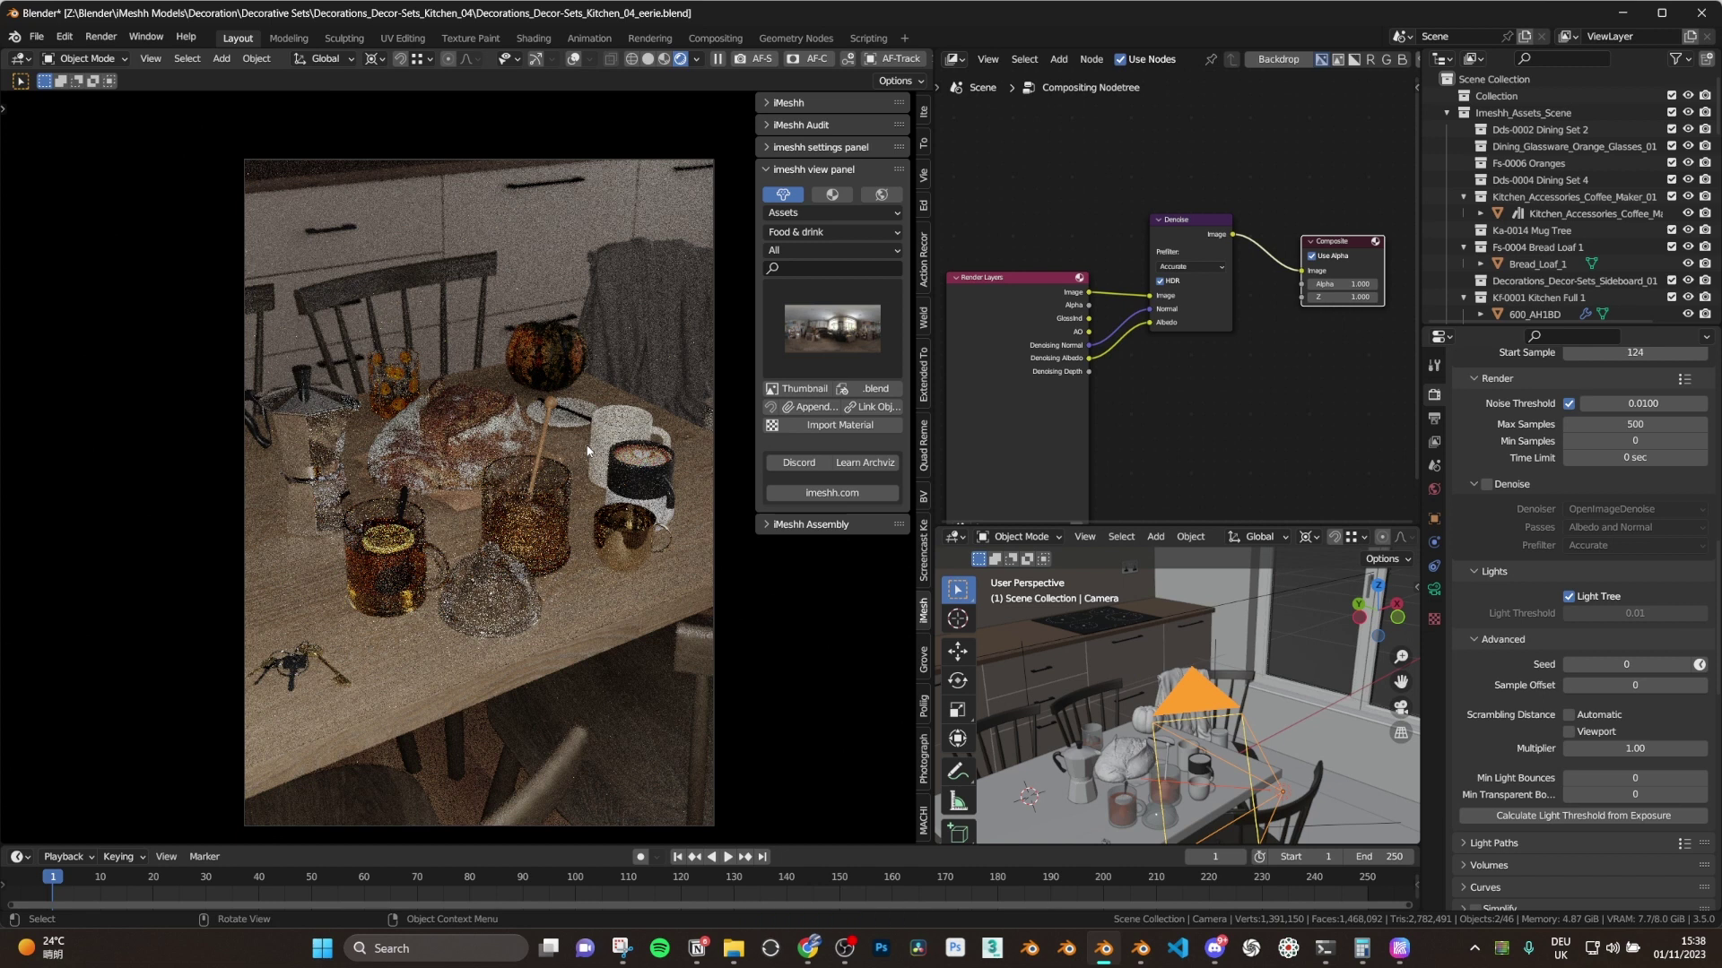
# - Parent the area light Area.002 to the camera and test the link with walk navigation
pyautogui.click(1303, 765)
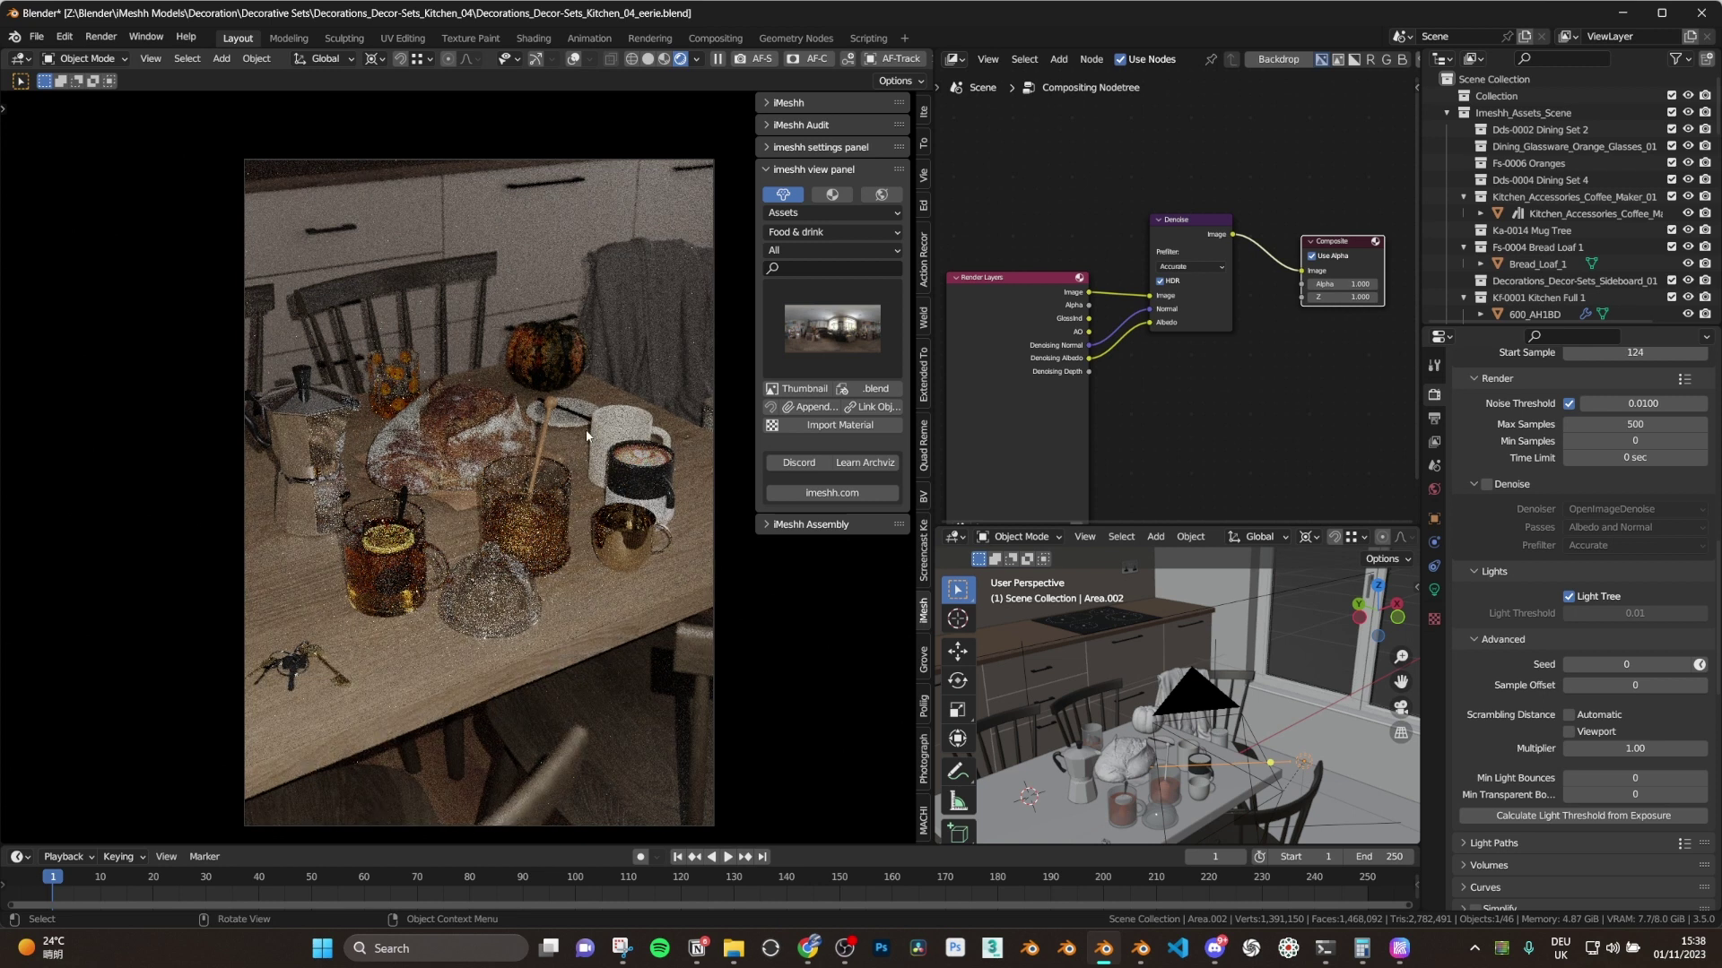
pyautogui.keyDown('shift'); pyautogui.click(1196, 693); pyautogui.keyUp('shift')
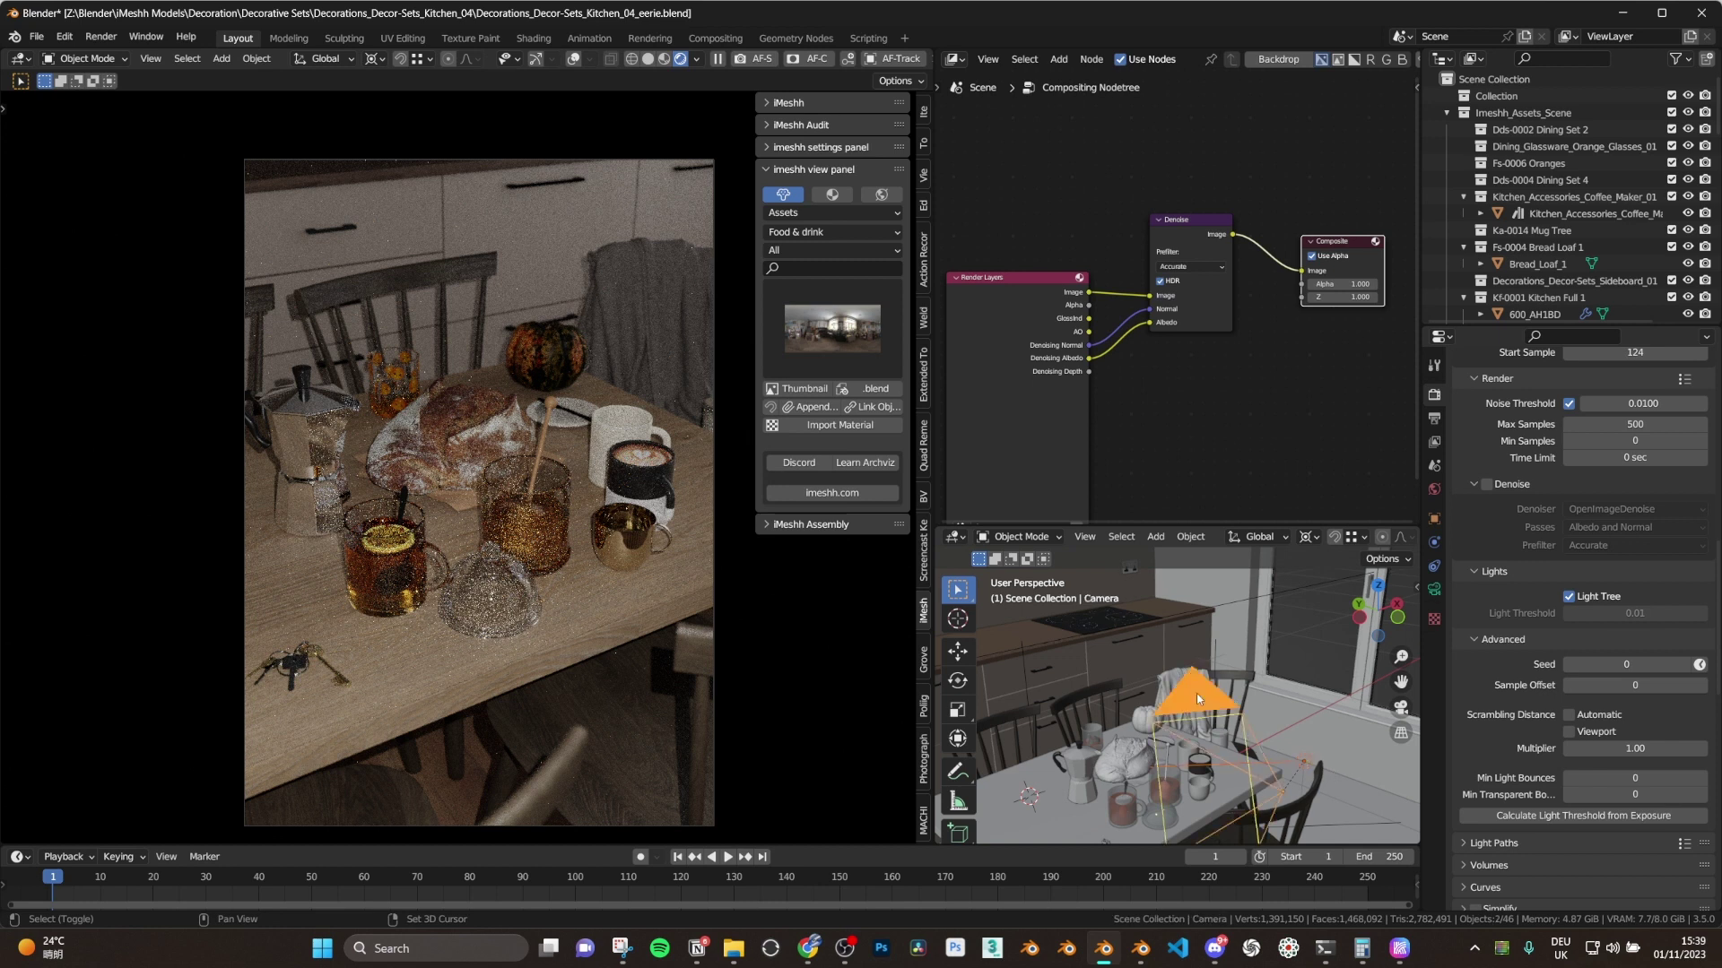
pyautogui.hotkey('ctrl', 'p')
pyautogui.click(1197, 694)
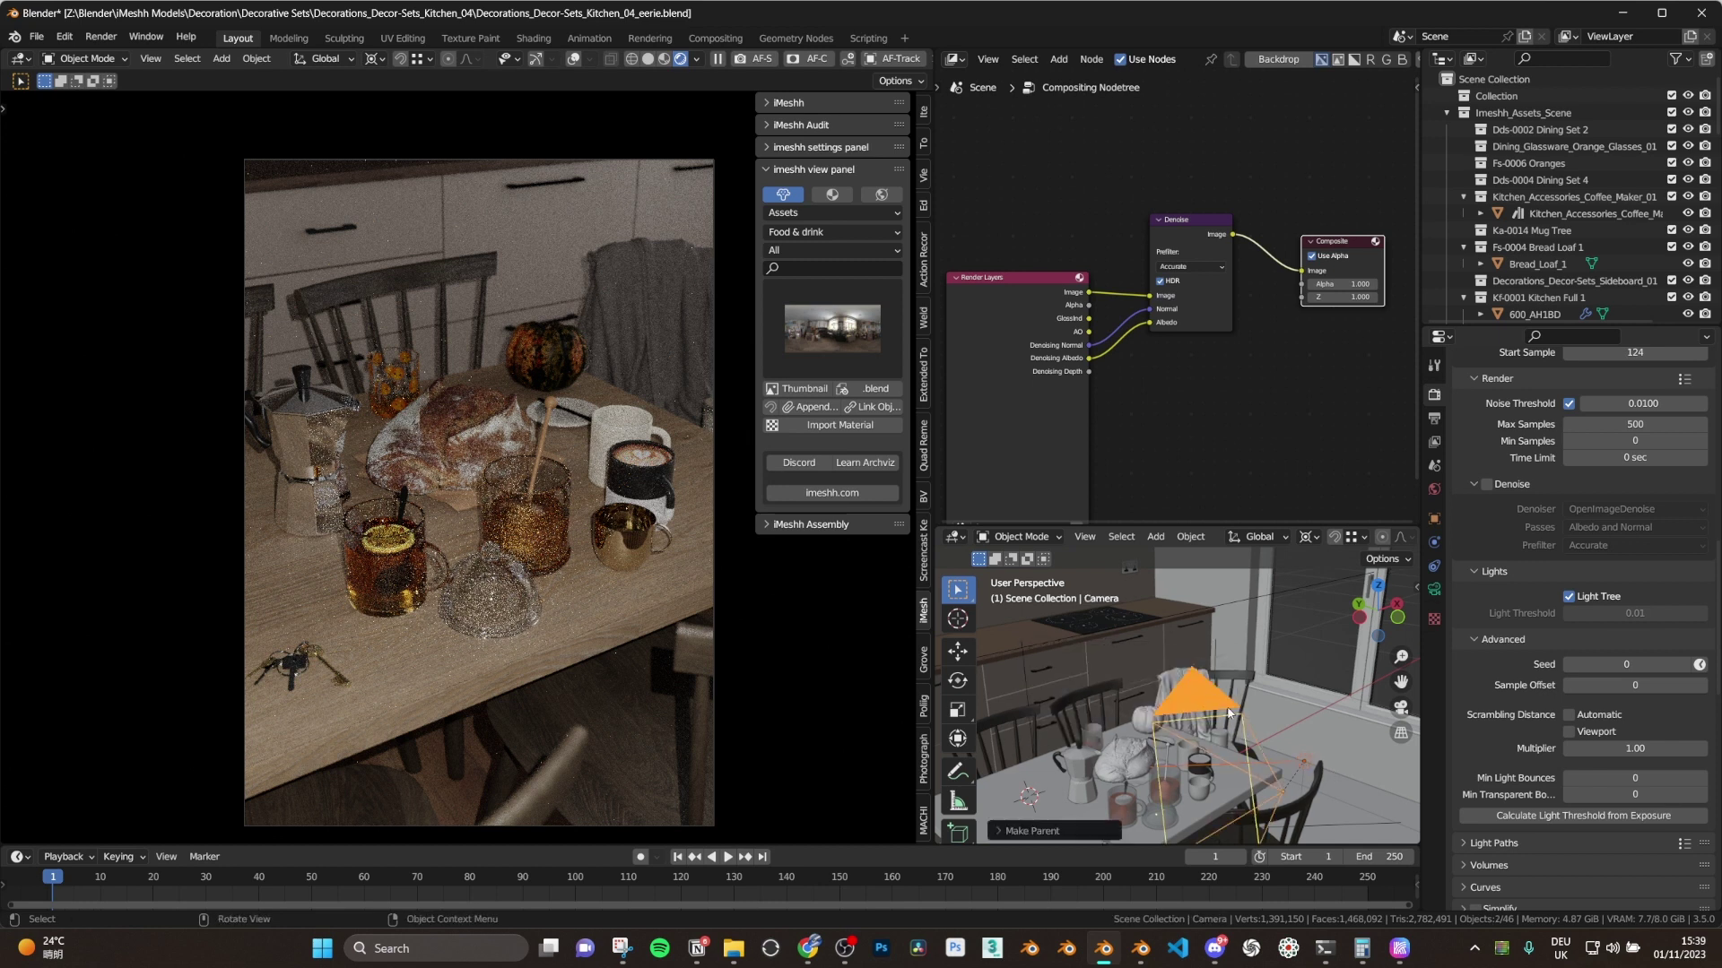
pyautogui.hotkey('shift', '`')
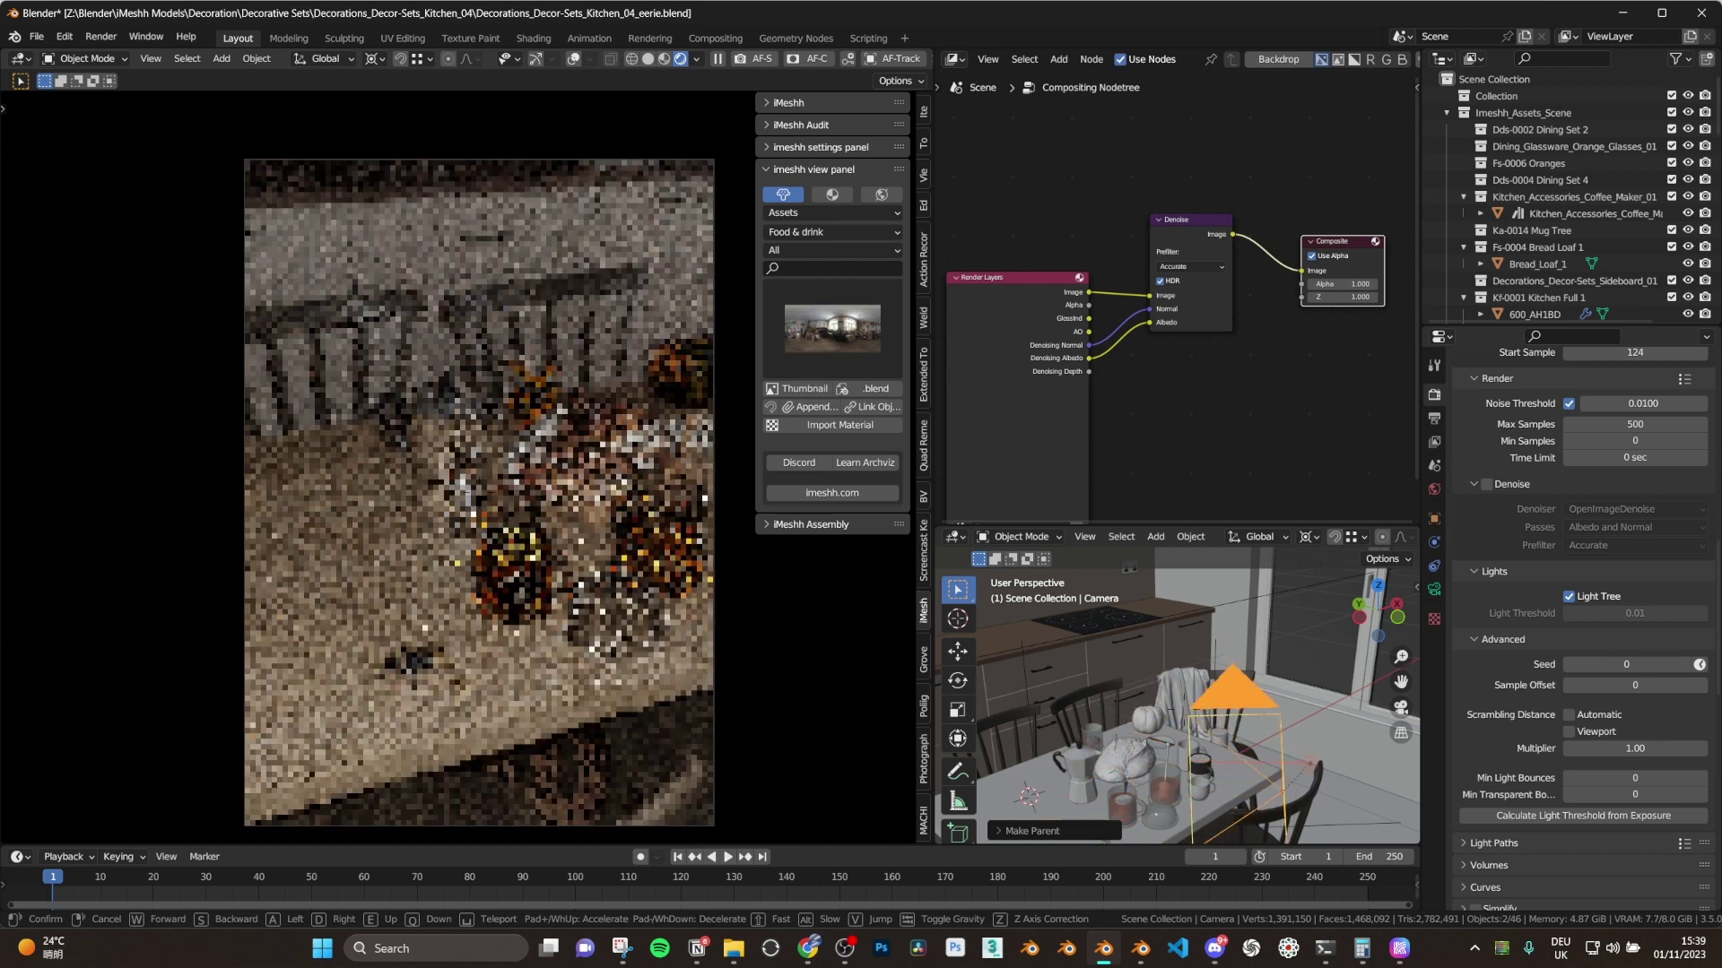
pyautogui.click(538, 512)
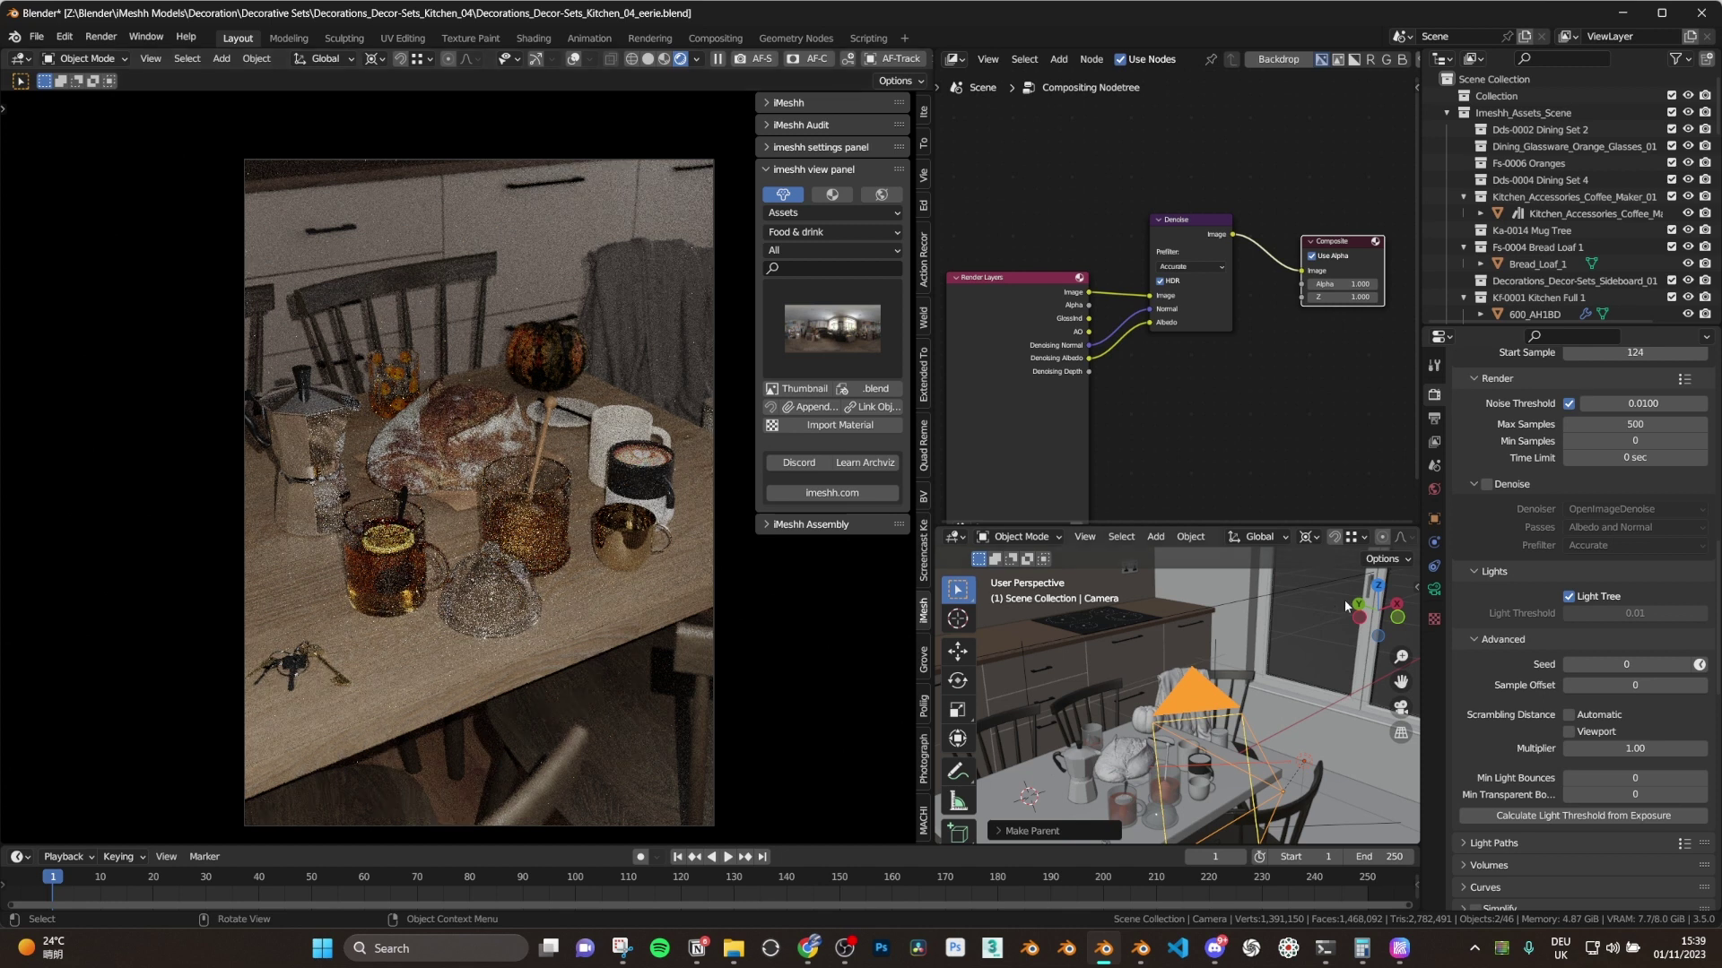
# - Examine the camera's lens settings and the area light's power, shape and size settings
pyautogui.scroll(10, 1541, 608)
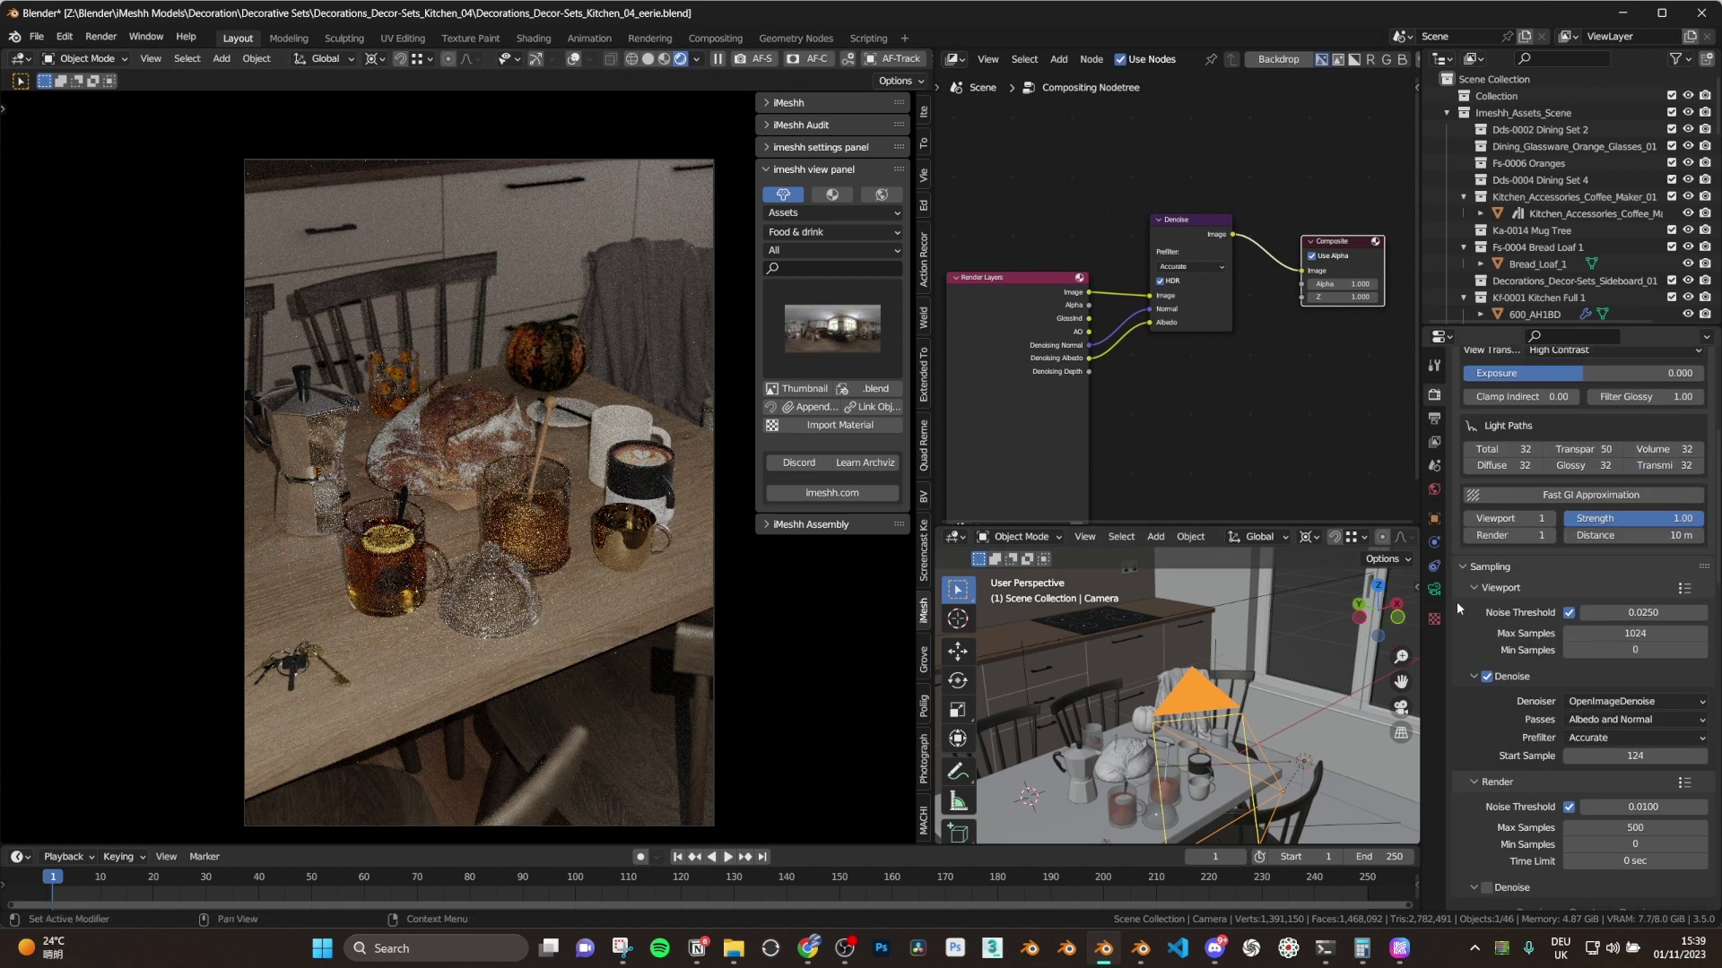
pyautogui.click(1434, 589)
pyautogui.scroll(2, 1529, 522)
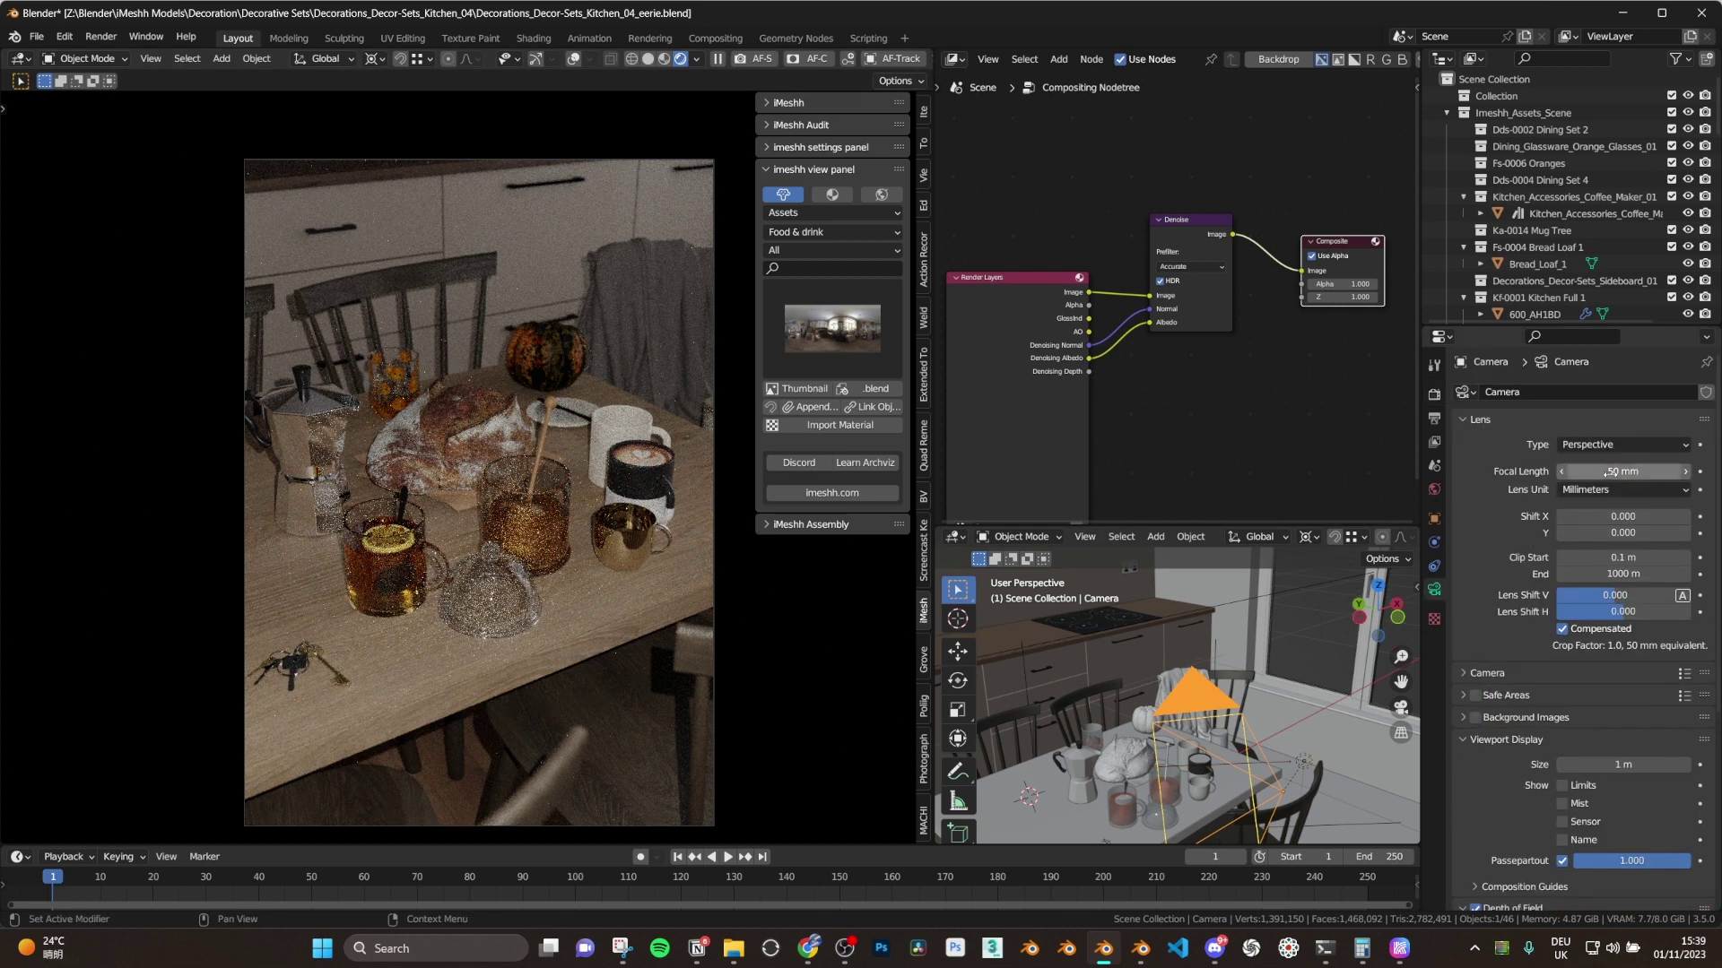
pyautogui.click(1300, 760)
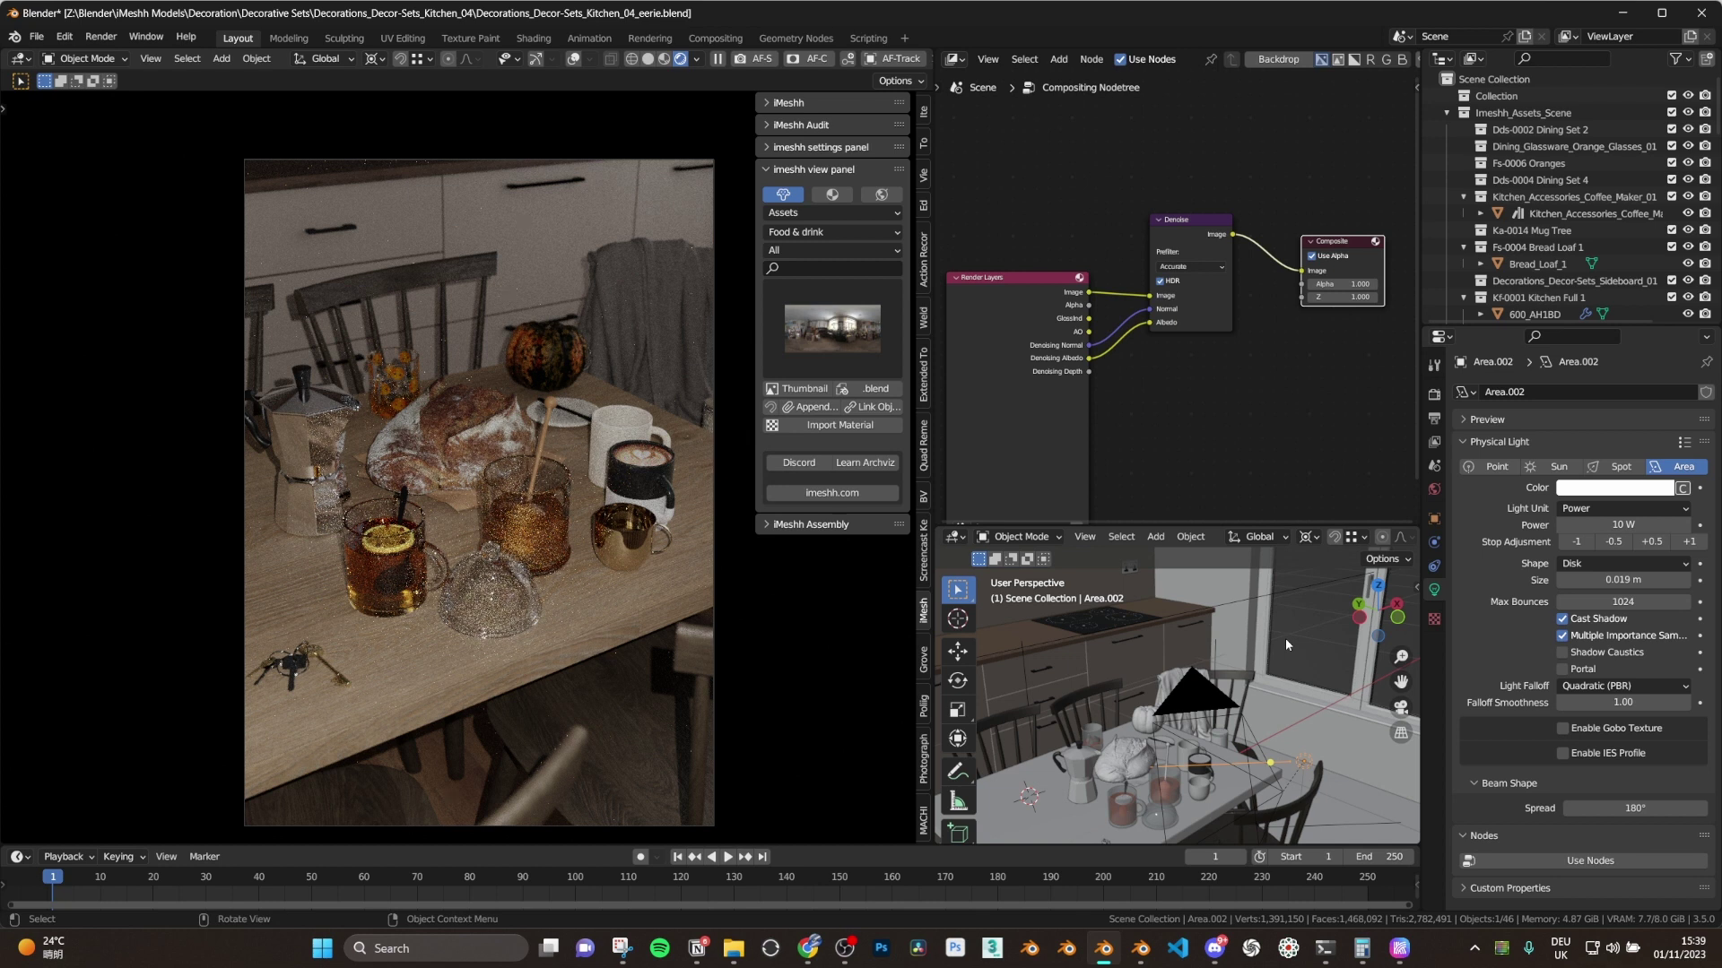
# - Review the scene's render settings, covering sampling, light paths, denoising, lights and the advanced options
pyautogui.click(1434, 395)
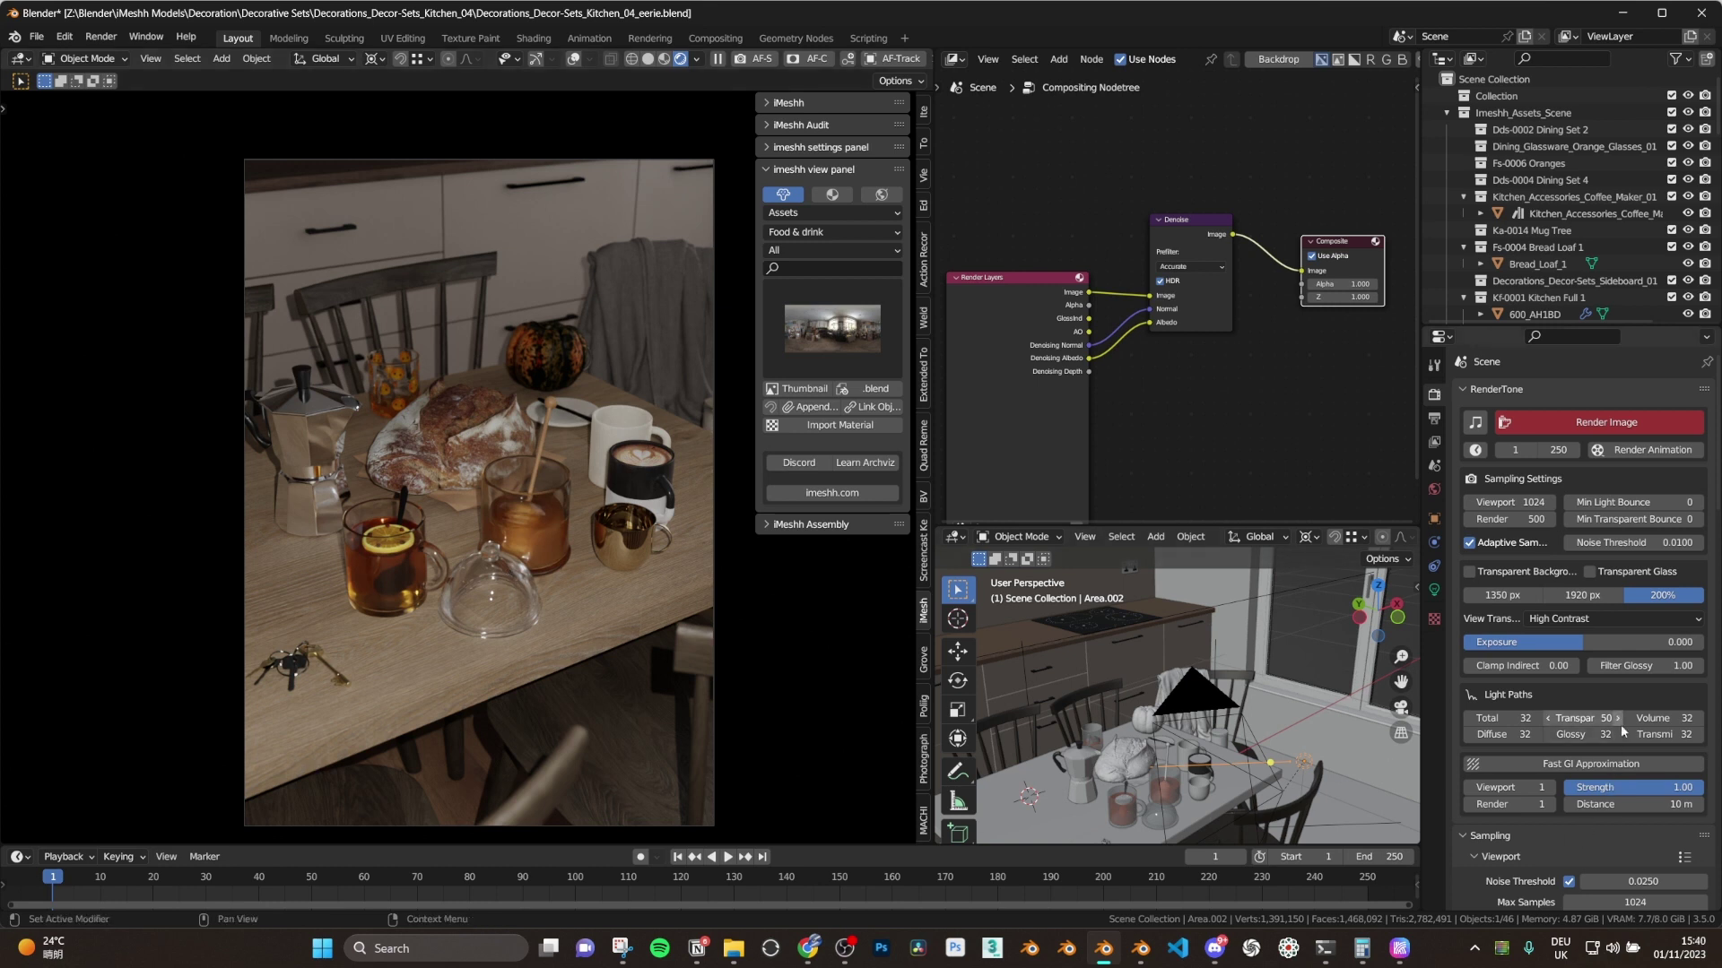
pyautogui.scroll(-10, 1564, 682)
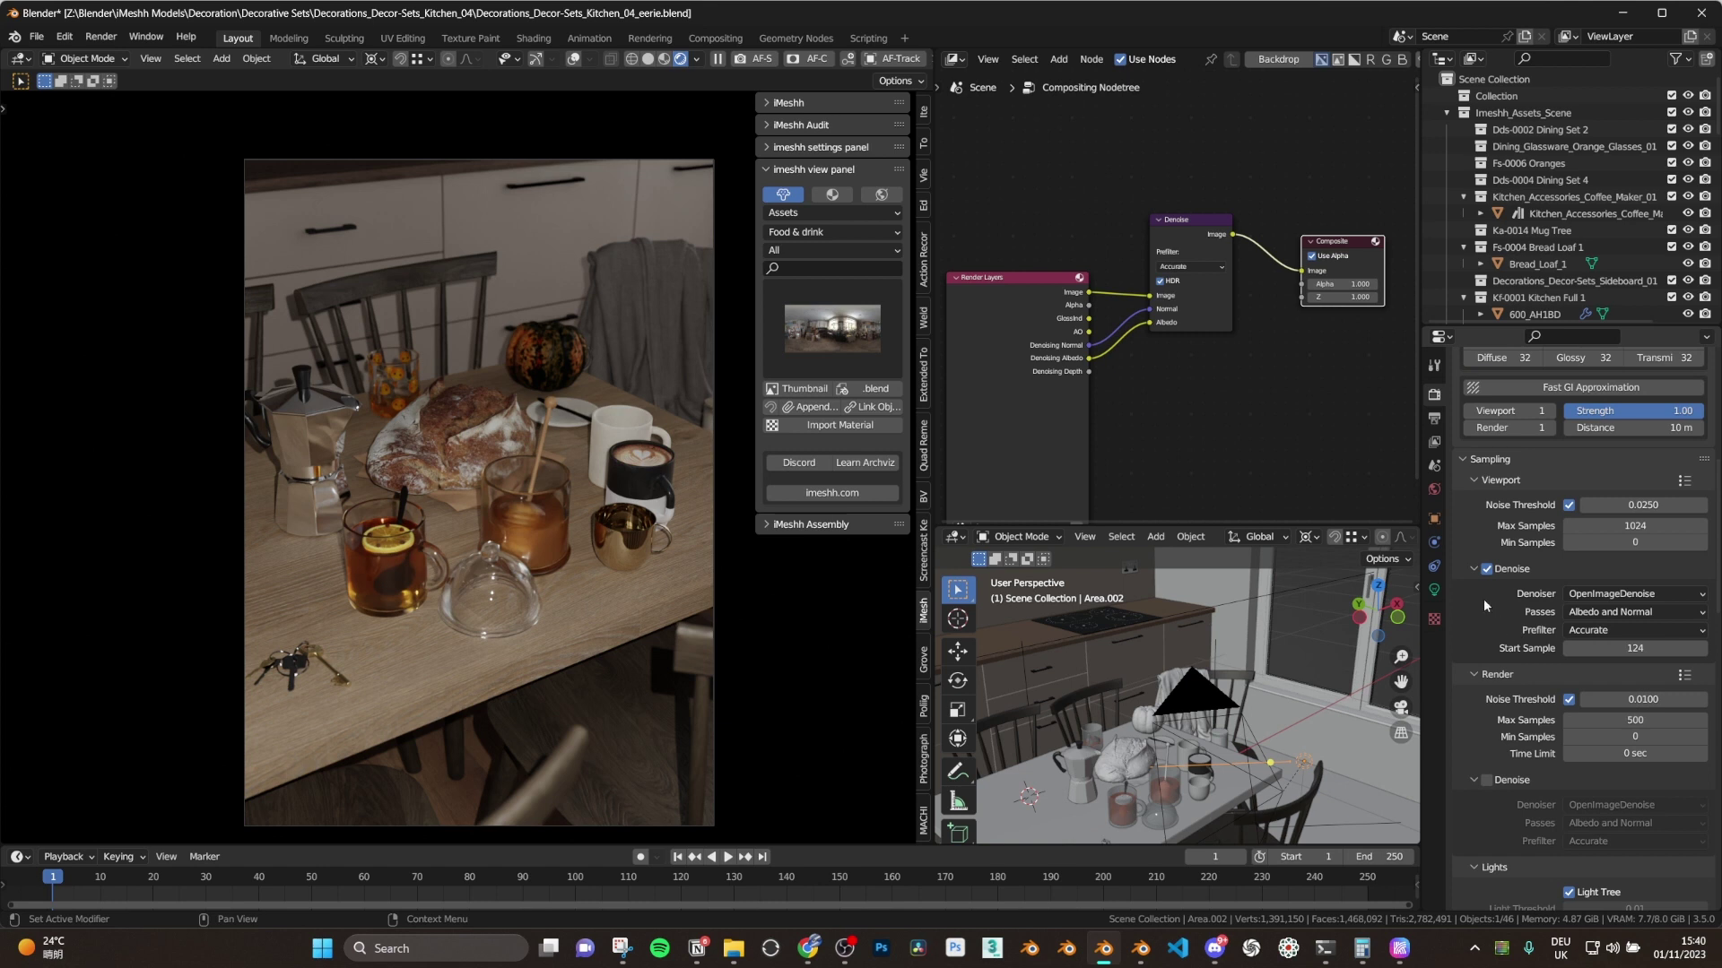
pyautogui.scroll(-5, 1501, 624)
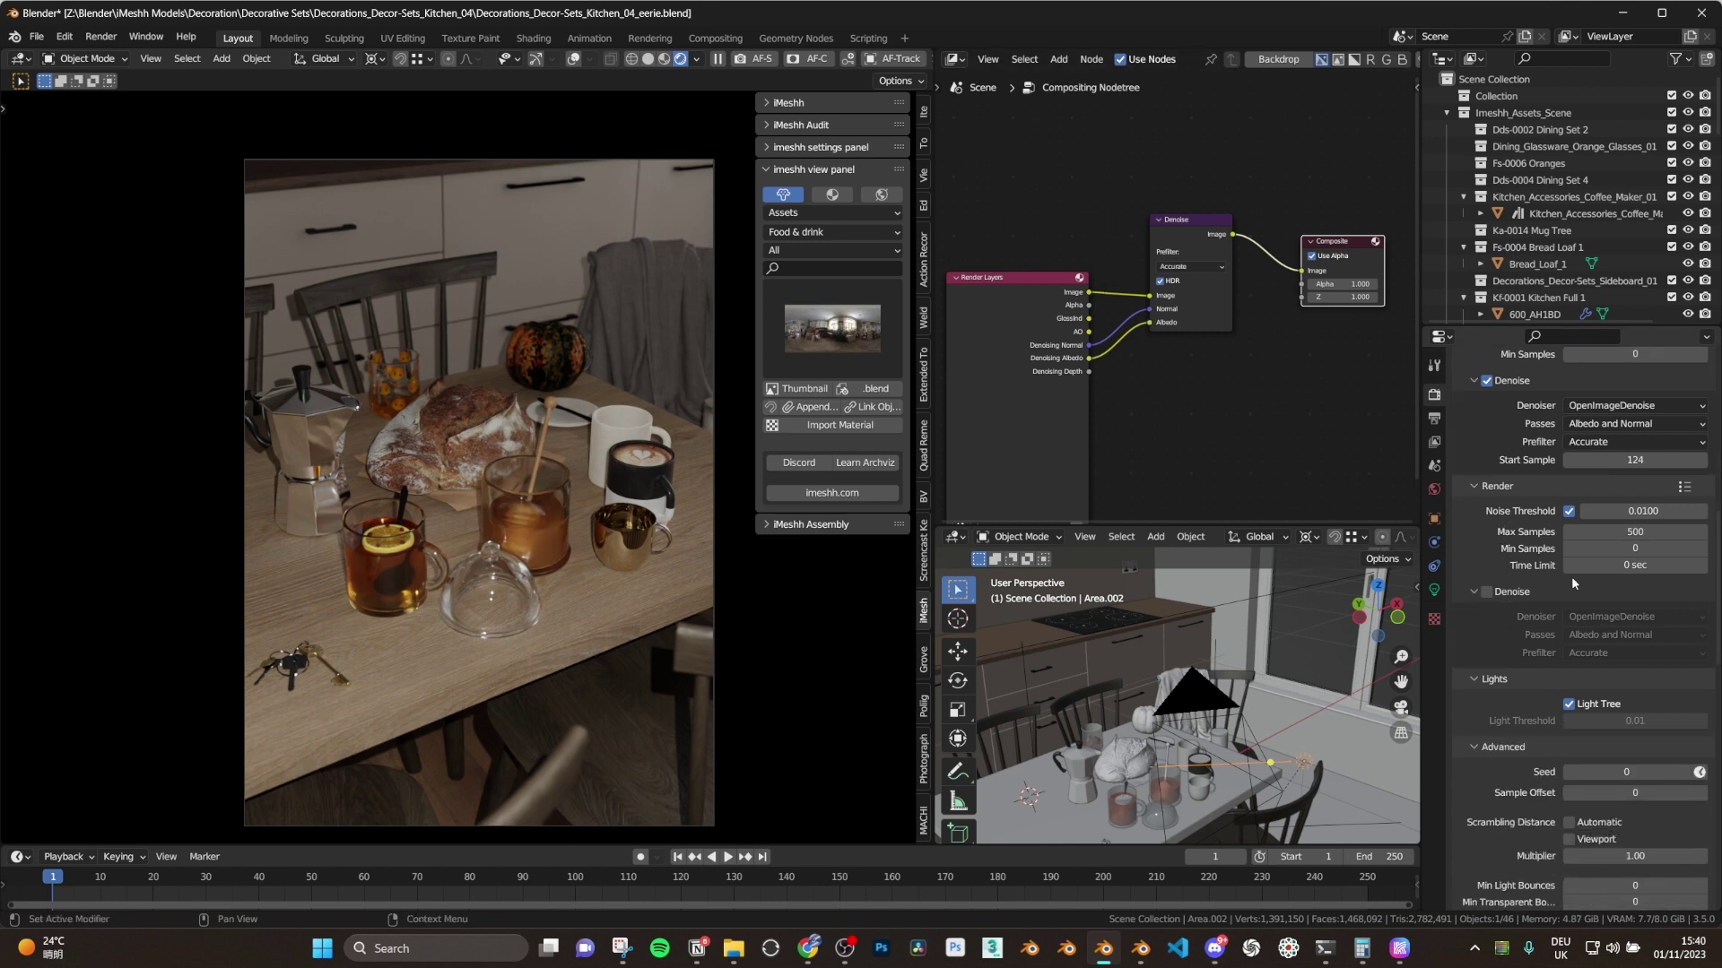
pyautogui.scroll(-9, 1500, 649)
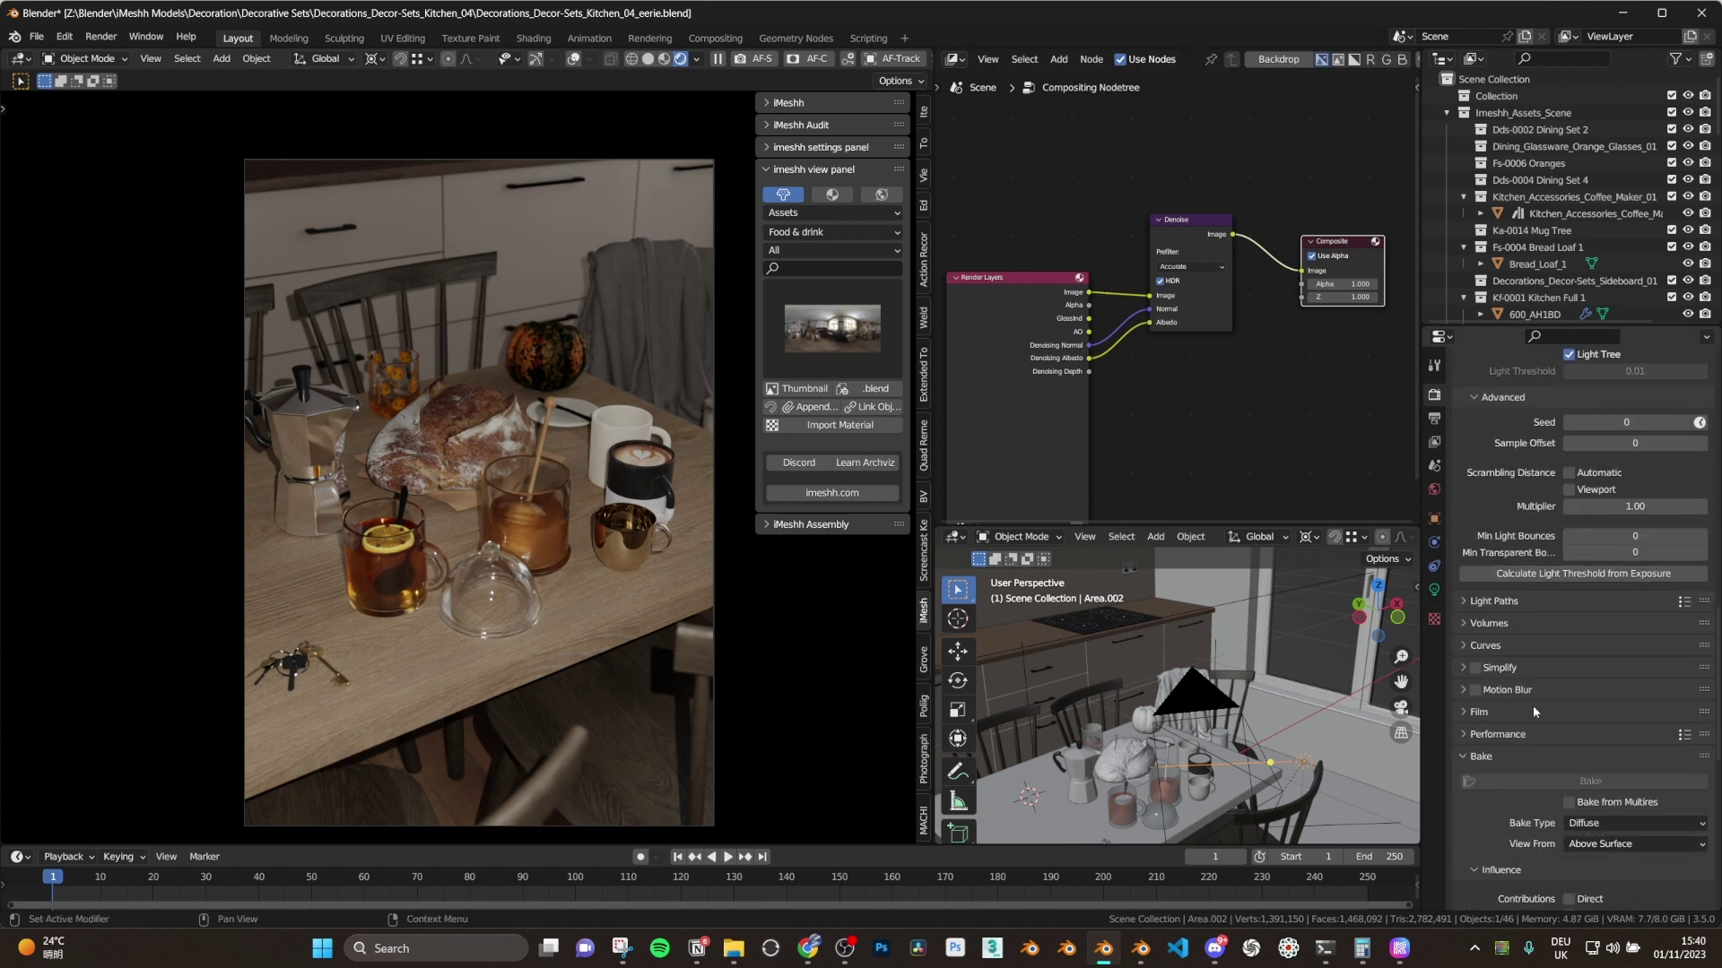
# - Review the scene's output resolution, frame range and file format settings
pyautogui.scroll(20, 1524, 704)
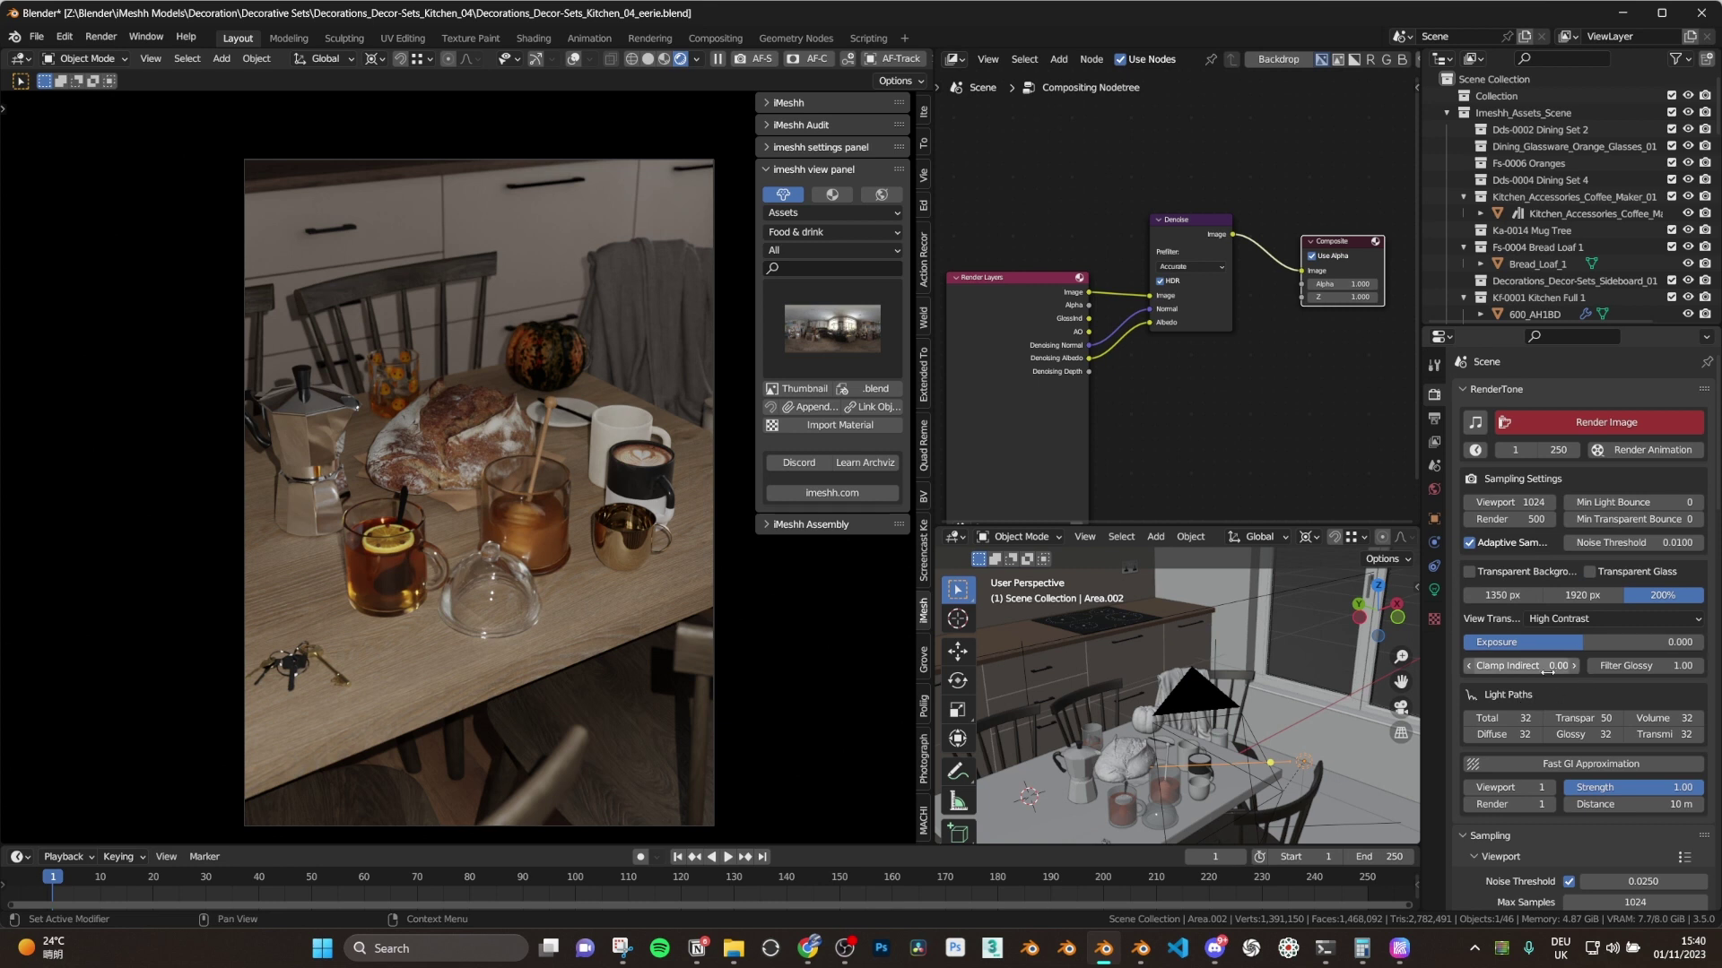
pyautogui.click(1434, 419)
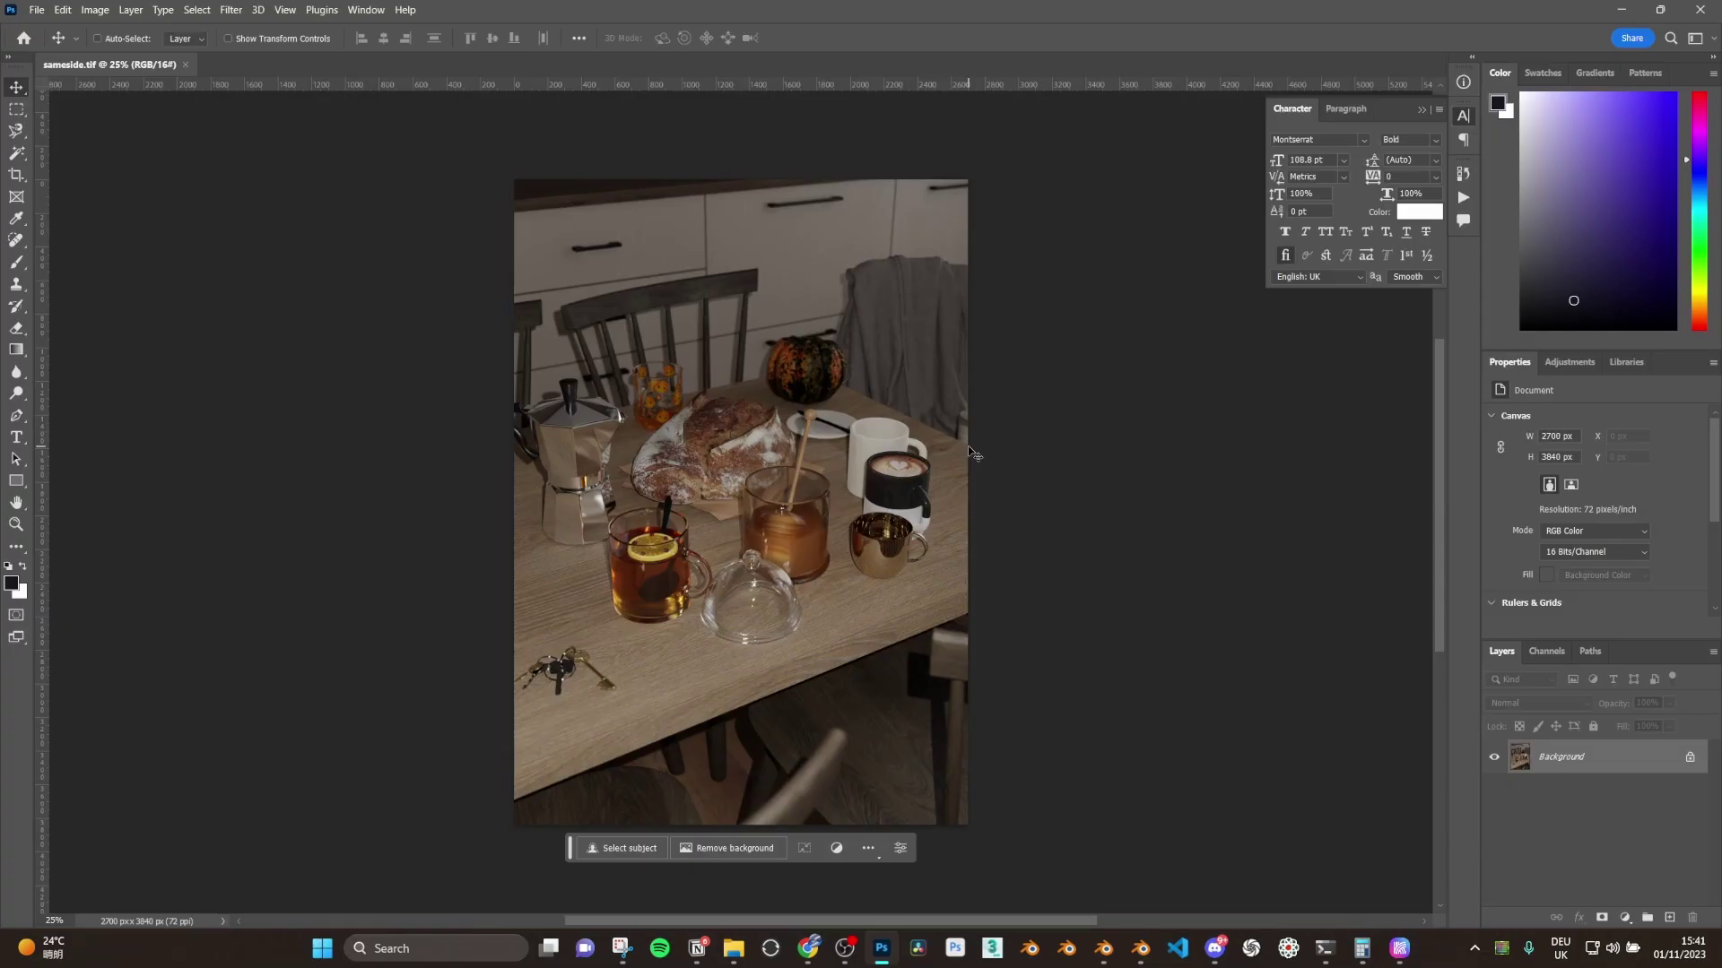
# - Switch to Photoshop and convert the rendered kitchen image's Background layer to a smart object
pyautogui.hotkey('ctrl', '+')
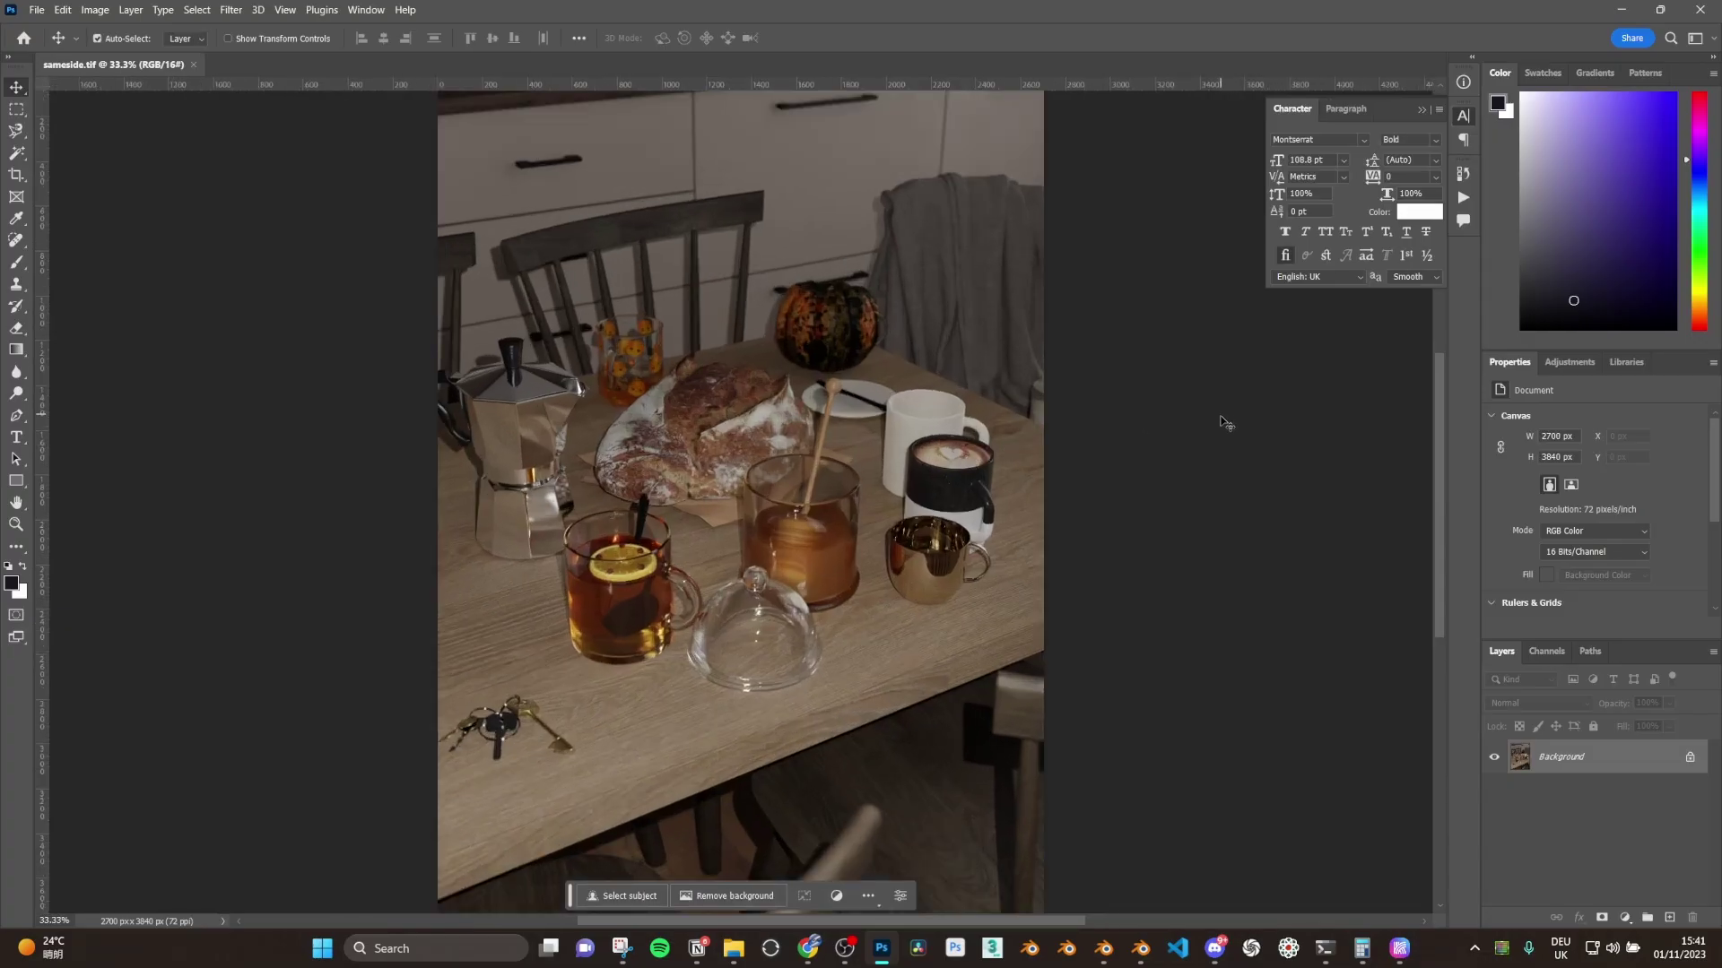
pyautogui.rightClick(1588, 764)
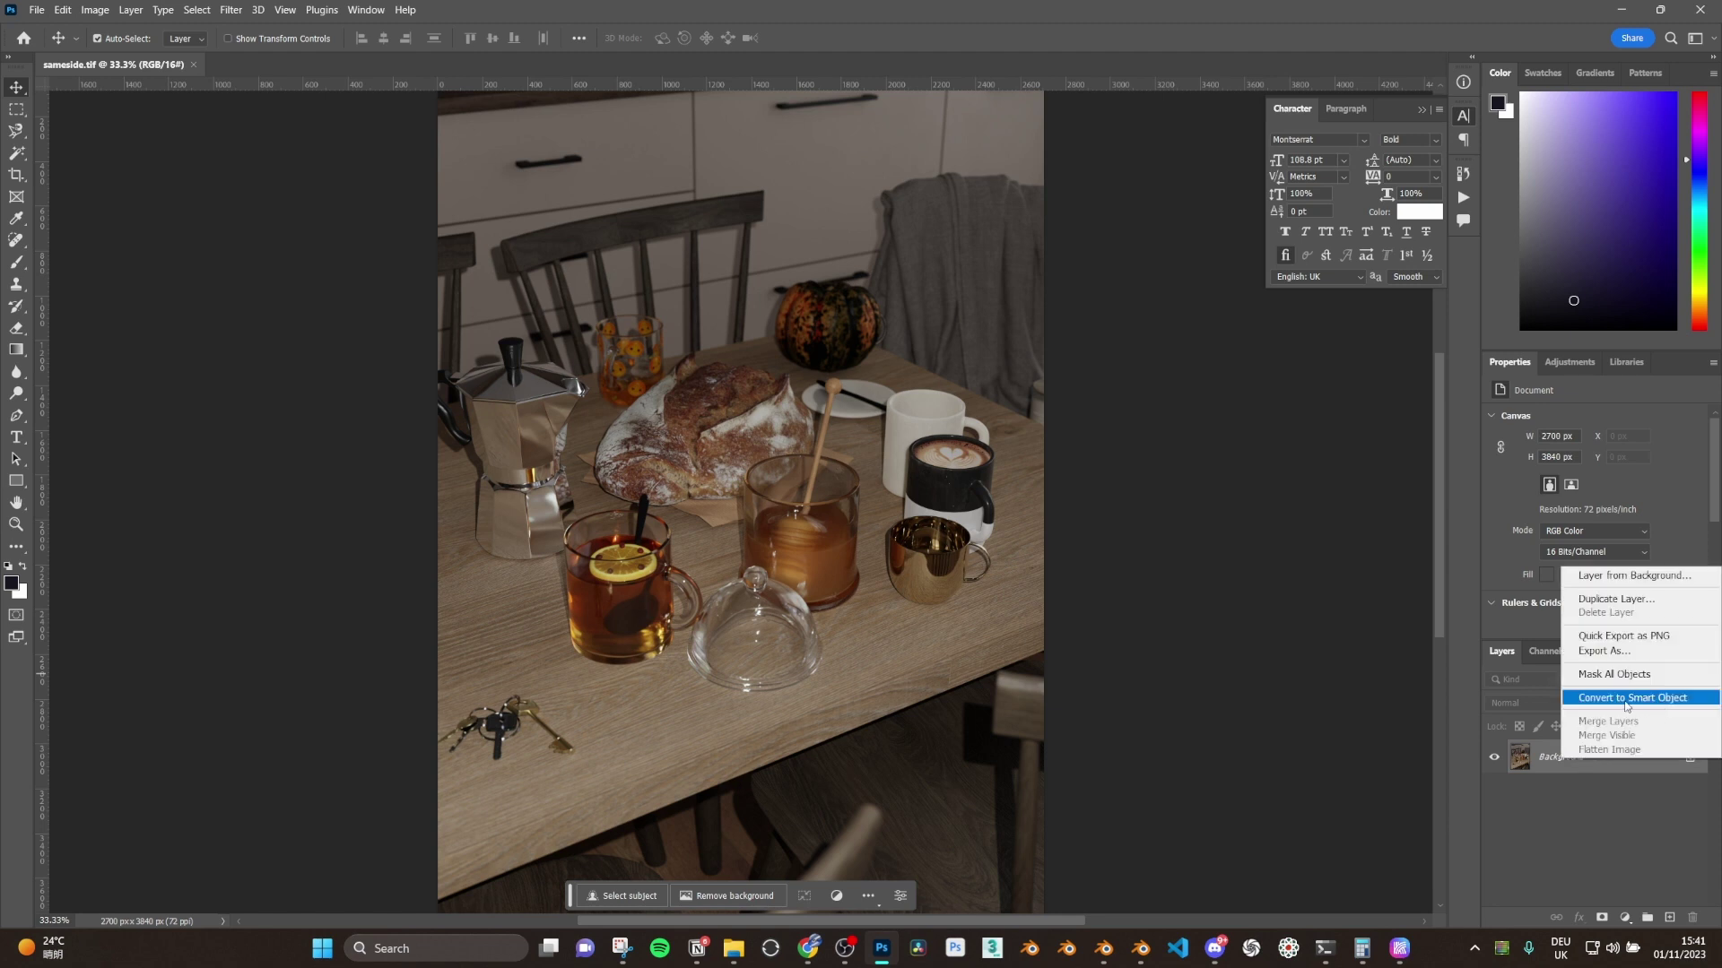
pyautogui.rightClick(1580, 760)
pyautogui.click(1632, 697)
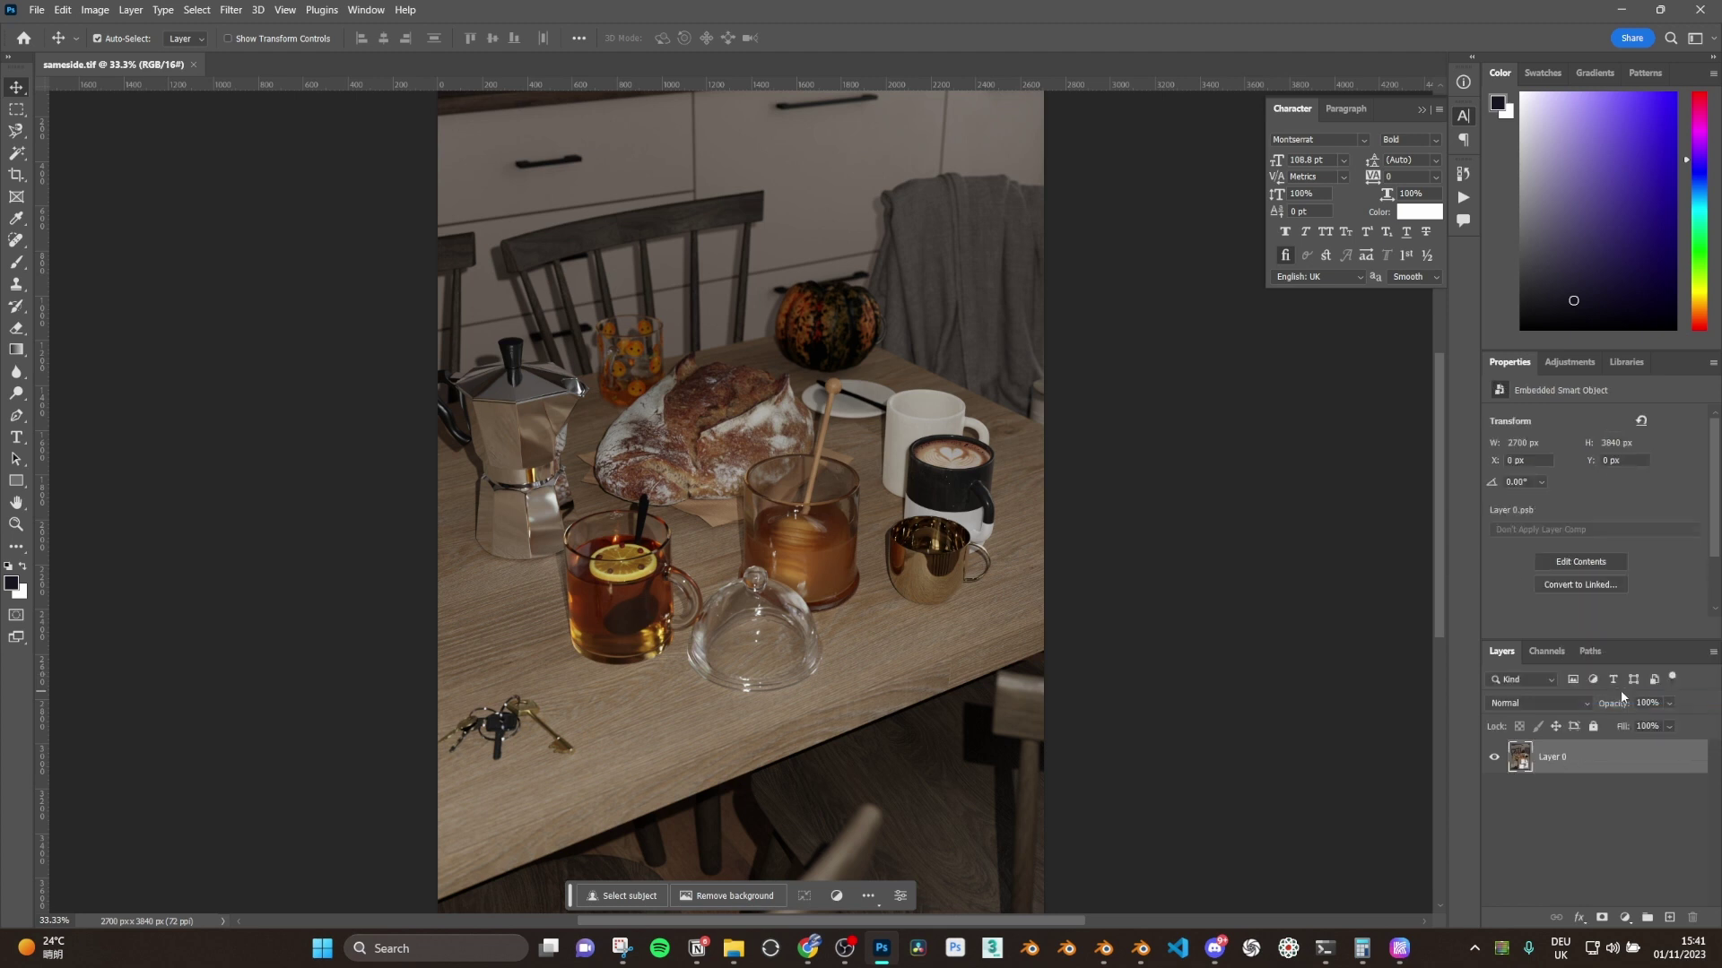
# - Apply a Camera Raw Filter to Layer 0 as a smart filter without adjusting any settings
pyautogui.click(230, 10)
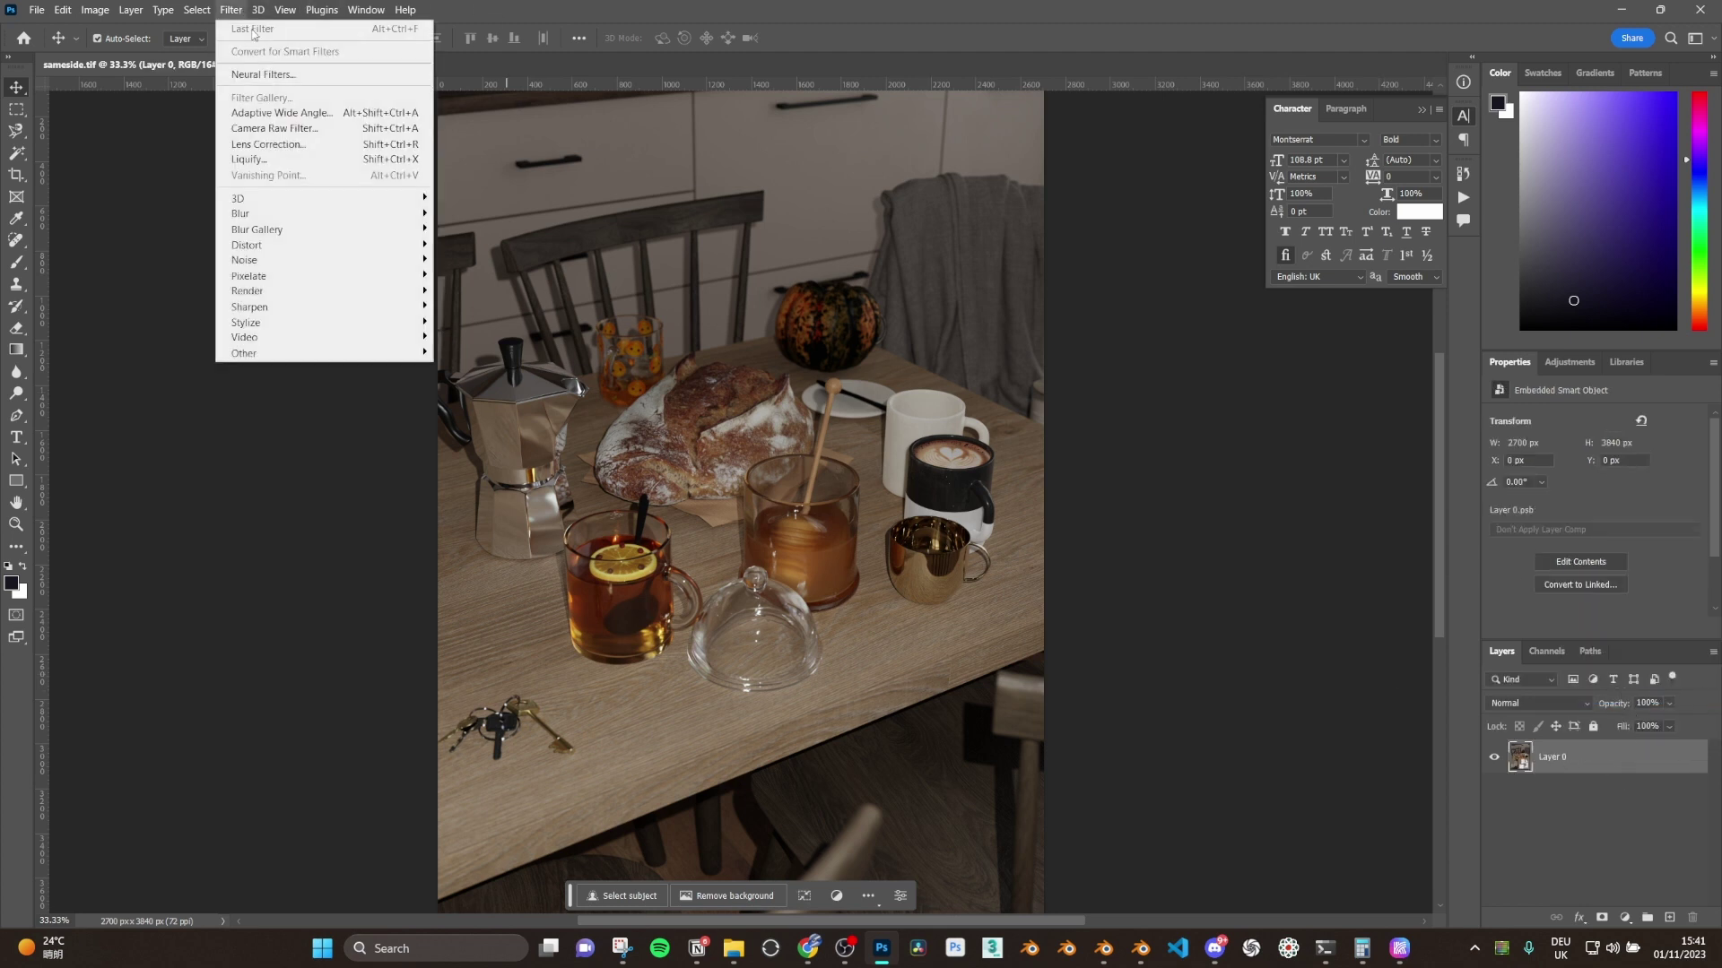
pyautogui.click(276, 130)
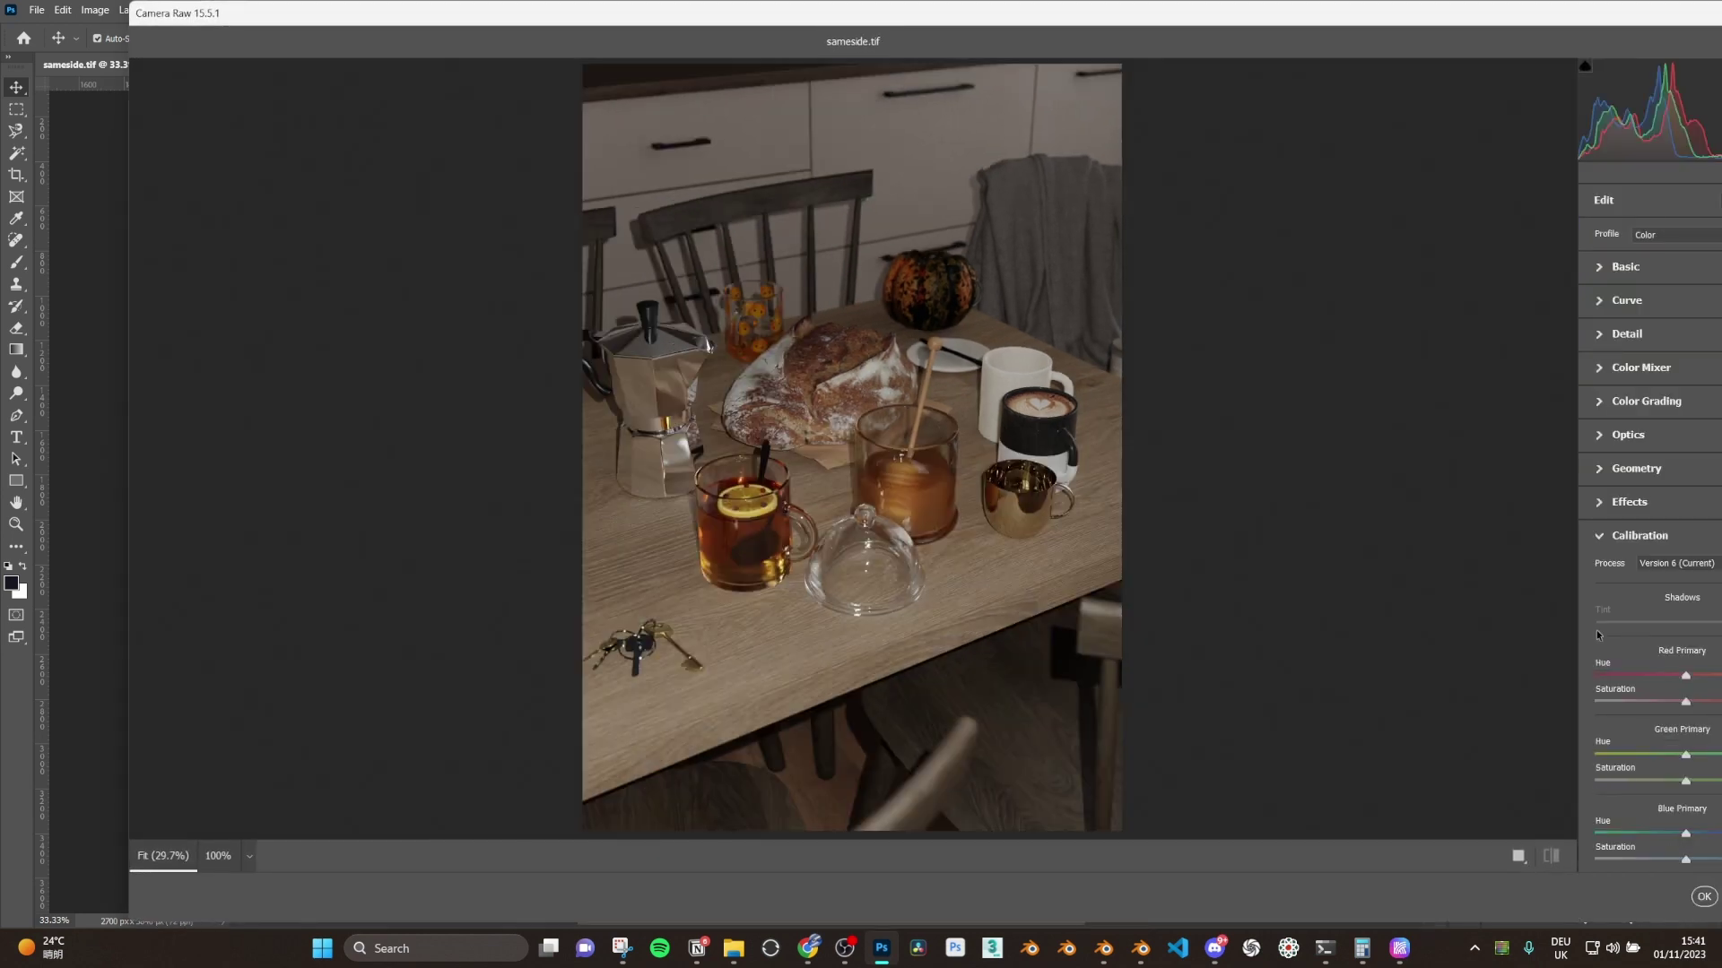
pyautogui.click(1704, 897)
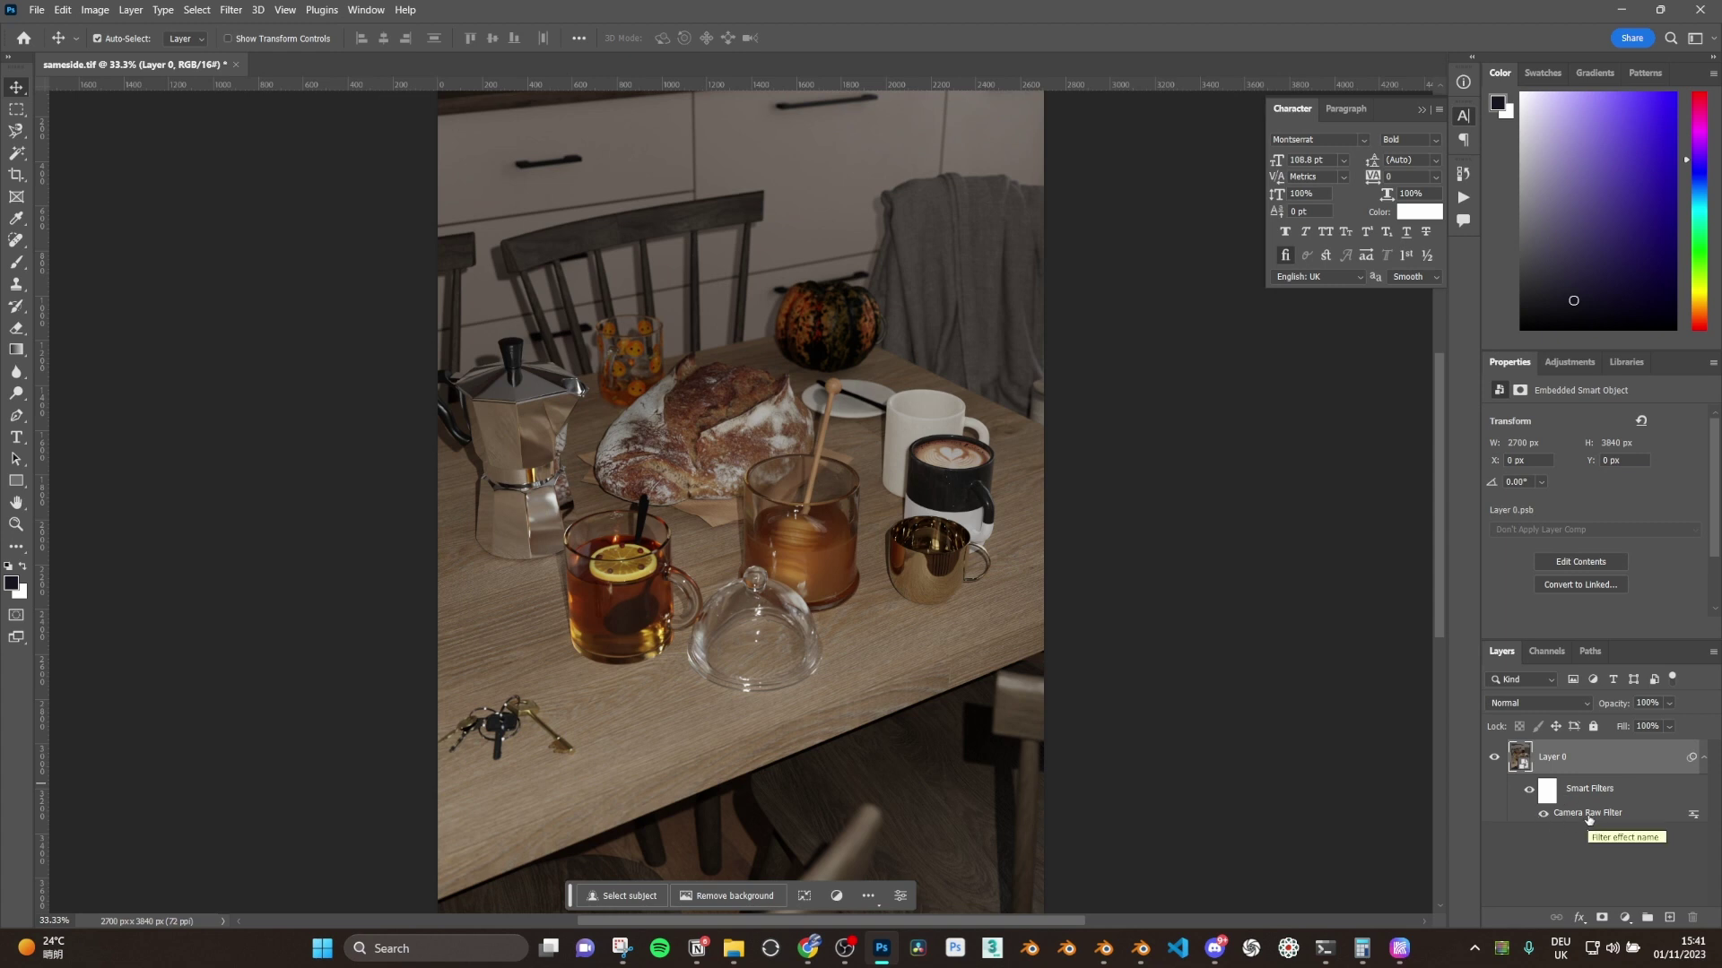
# - Reopen the Camera Raw smart filter and shape an S-curve with darker shadows, a highlight point at about 177 to 191 and slightly lifted blacks
pyautogui.doubleClick(1589, 813)
pyautogui.doubleClick(1242, 26)
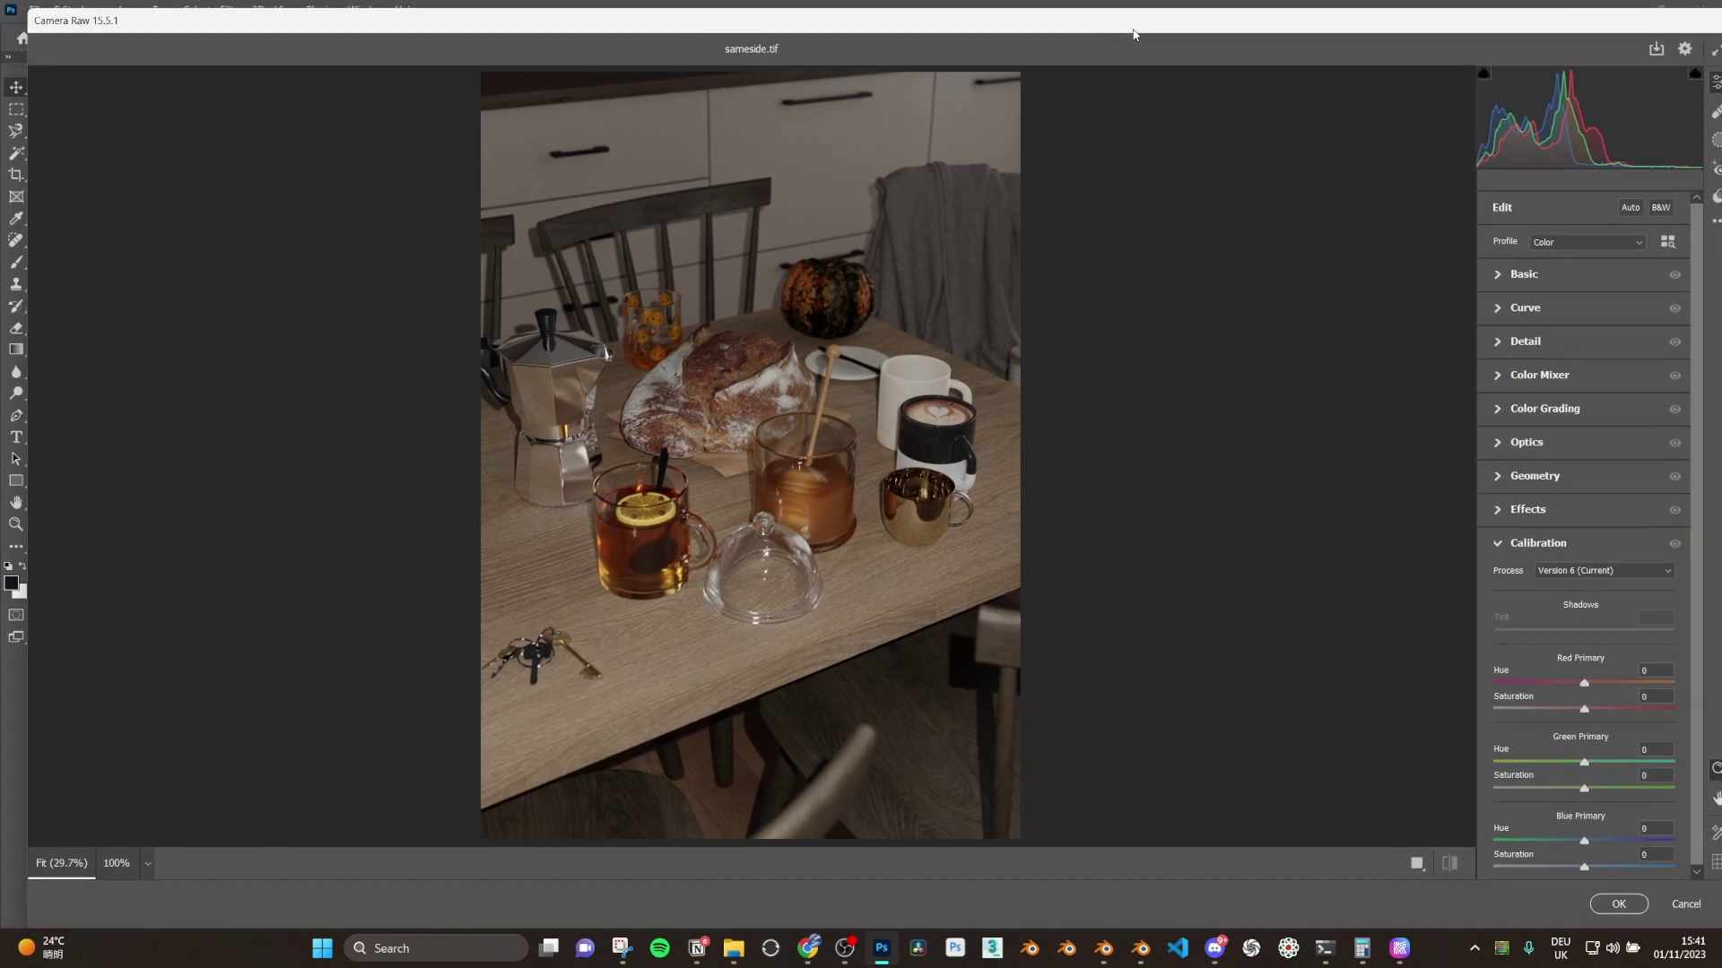
pyautogui.click(1509, 308)
pyautogui.moveTo(1627, 416); pyautogui.dragTo(1629, 408)
pyautogui.moveTo(1568, 472); pyautogui.dragTo(1567, 481)
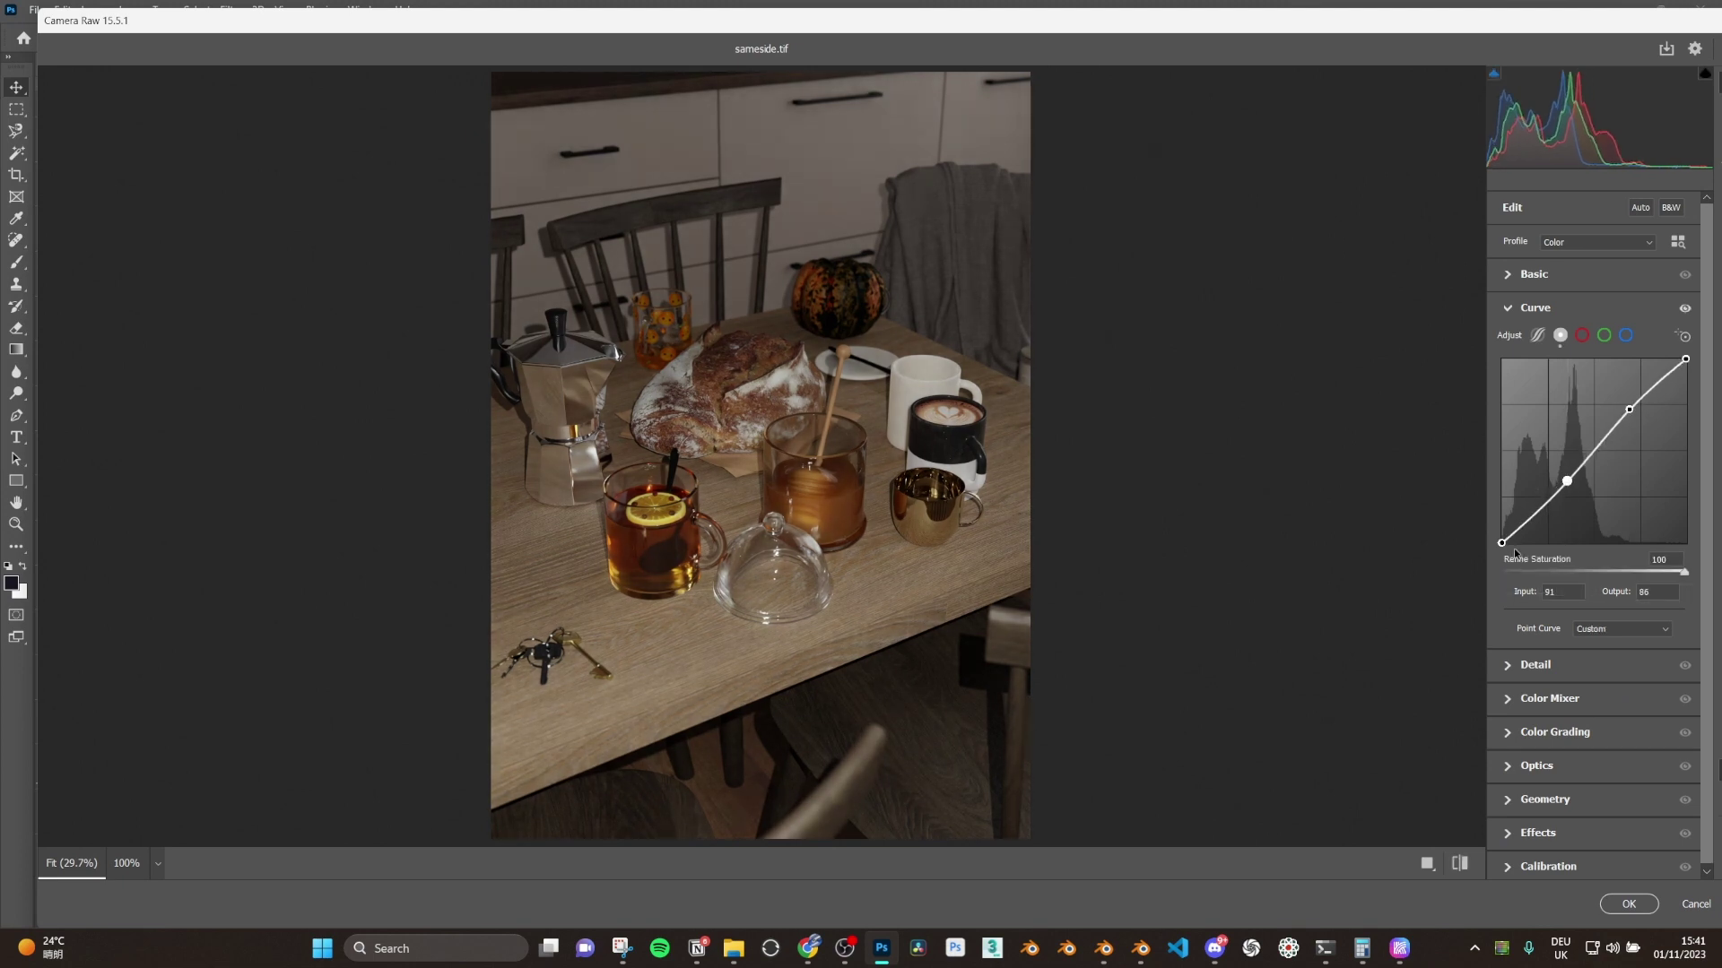
pyautogui.moveTo(1502, 543); pyautogui.dragTo(1502, 538)
pyautogui.moveTo(1567, 480); pyautogui.dragTo(1569, 488)
pyautogui.moveTo(1630, 409); pyautogui.dragTo(1627, 406)
pyautogui.moveTo(1569, 487); pyautogui.dragTo(1567, 484)
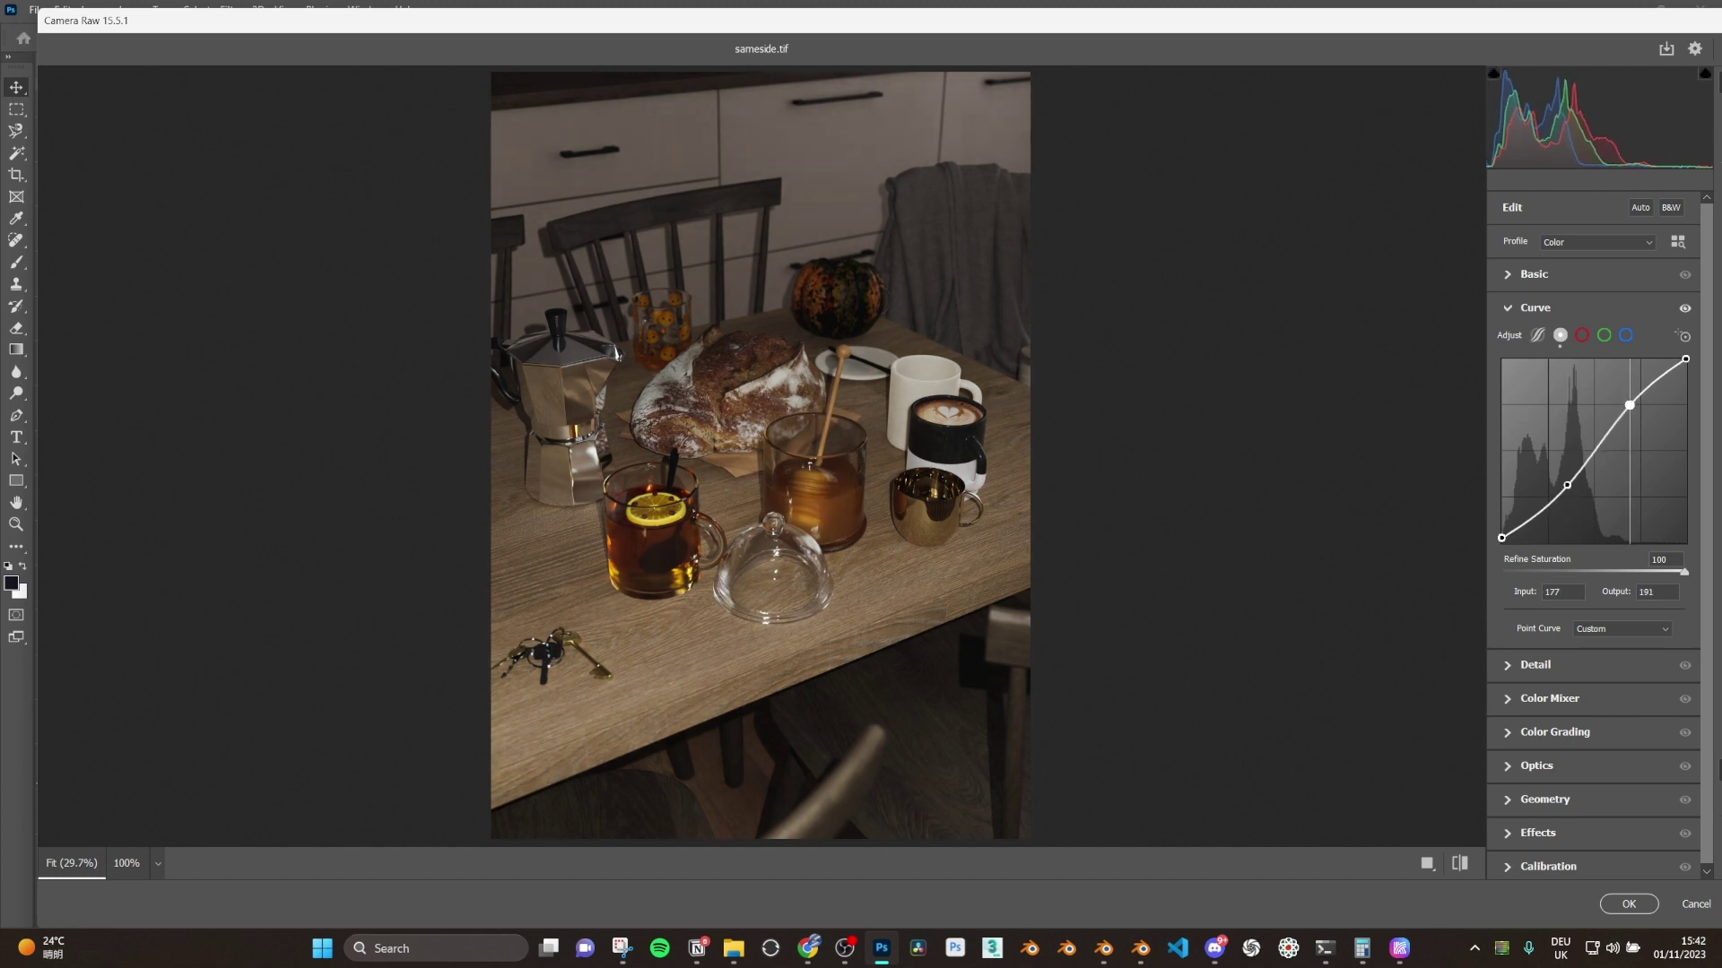
# - Set vibrance to -15, exposure to +0.15, highlights to -3, shadows to -4 and blacks to -21
pyautogui.click(1520, 276)
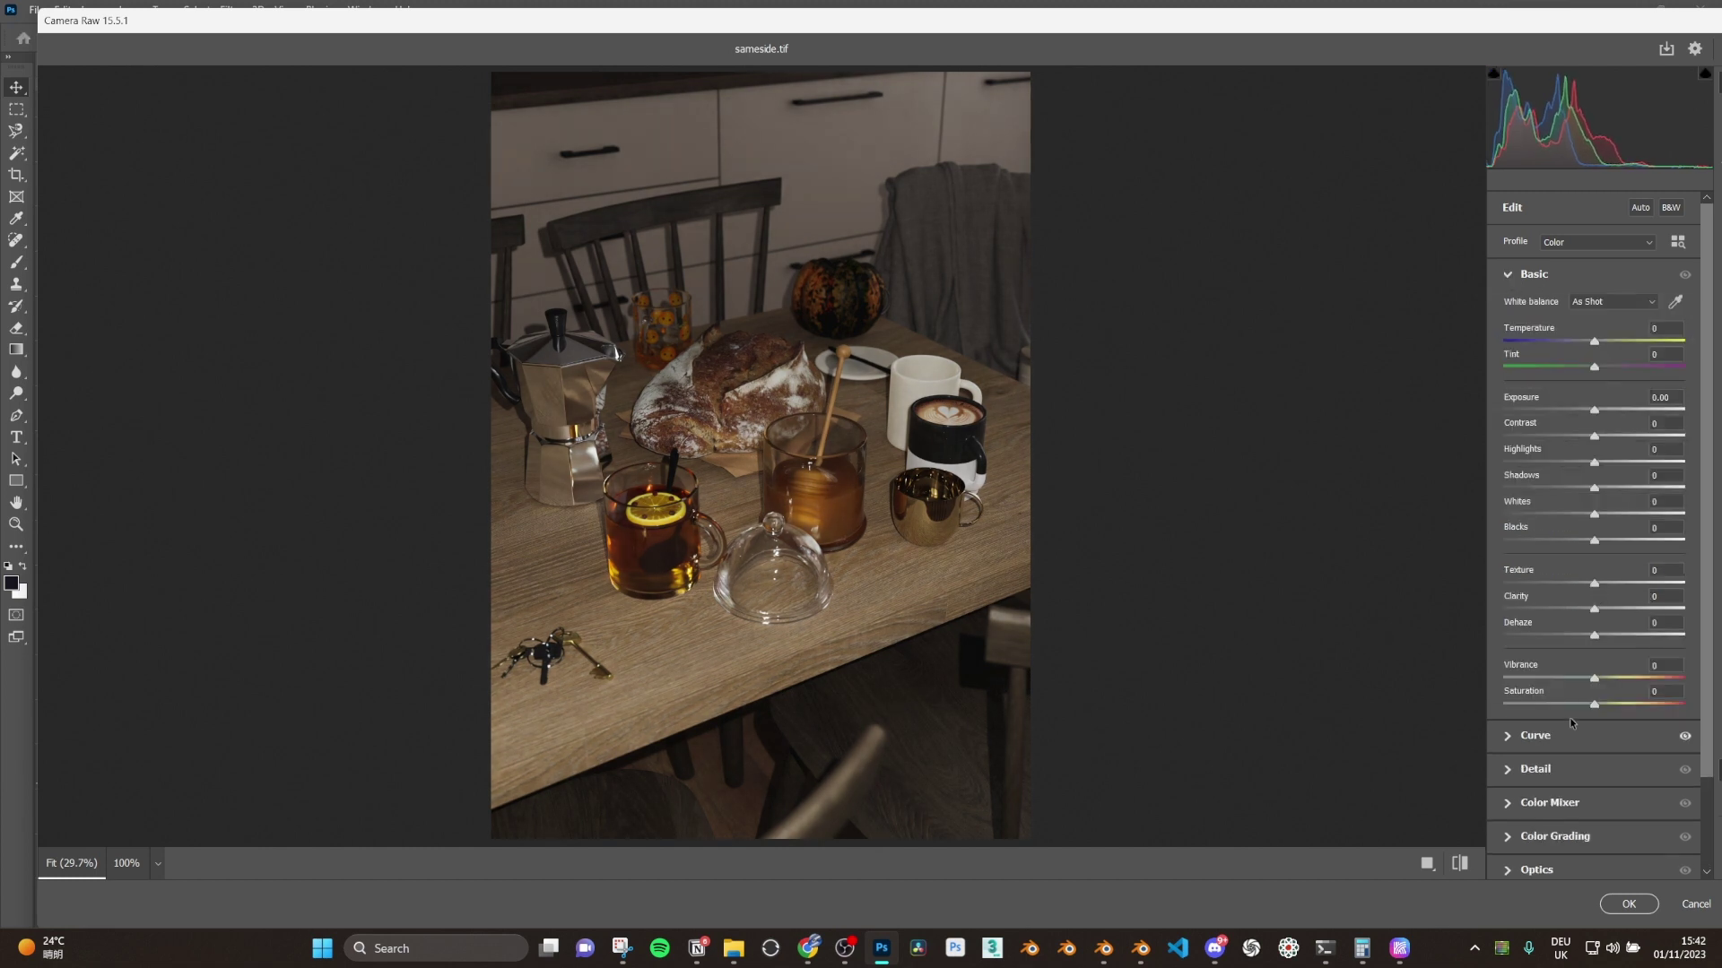
pyautogui.moveTo(1594, 679)
pyautogui.mouseDown()
pyautogui.moveTo(1551, 685)
pyautogui.moveTo(1584, 685)
pyautogui.mouseUp()
pyautogui.moveTo(1594, 410); pyautogui.dragTo(1597, 412)
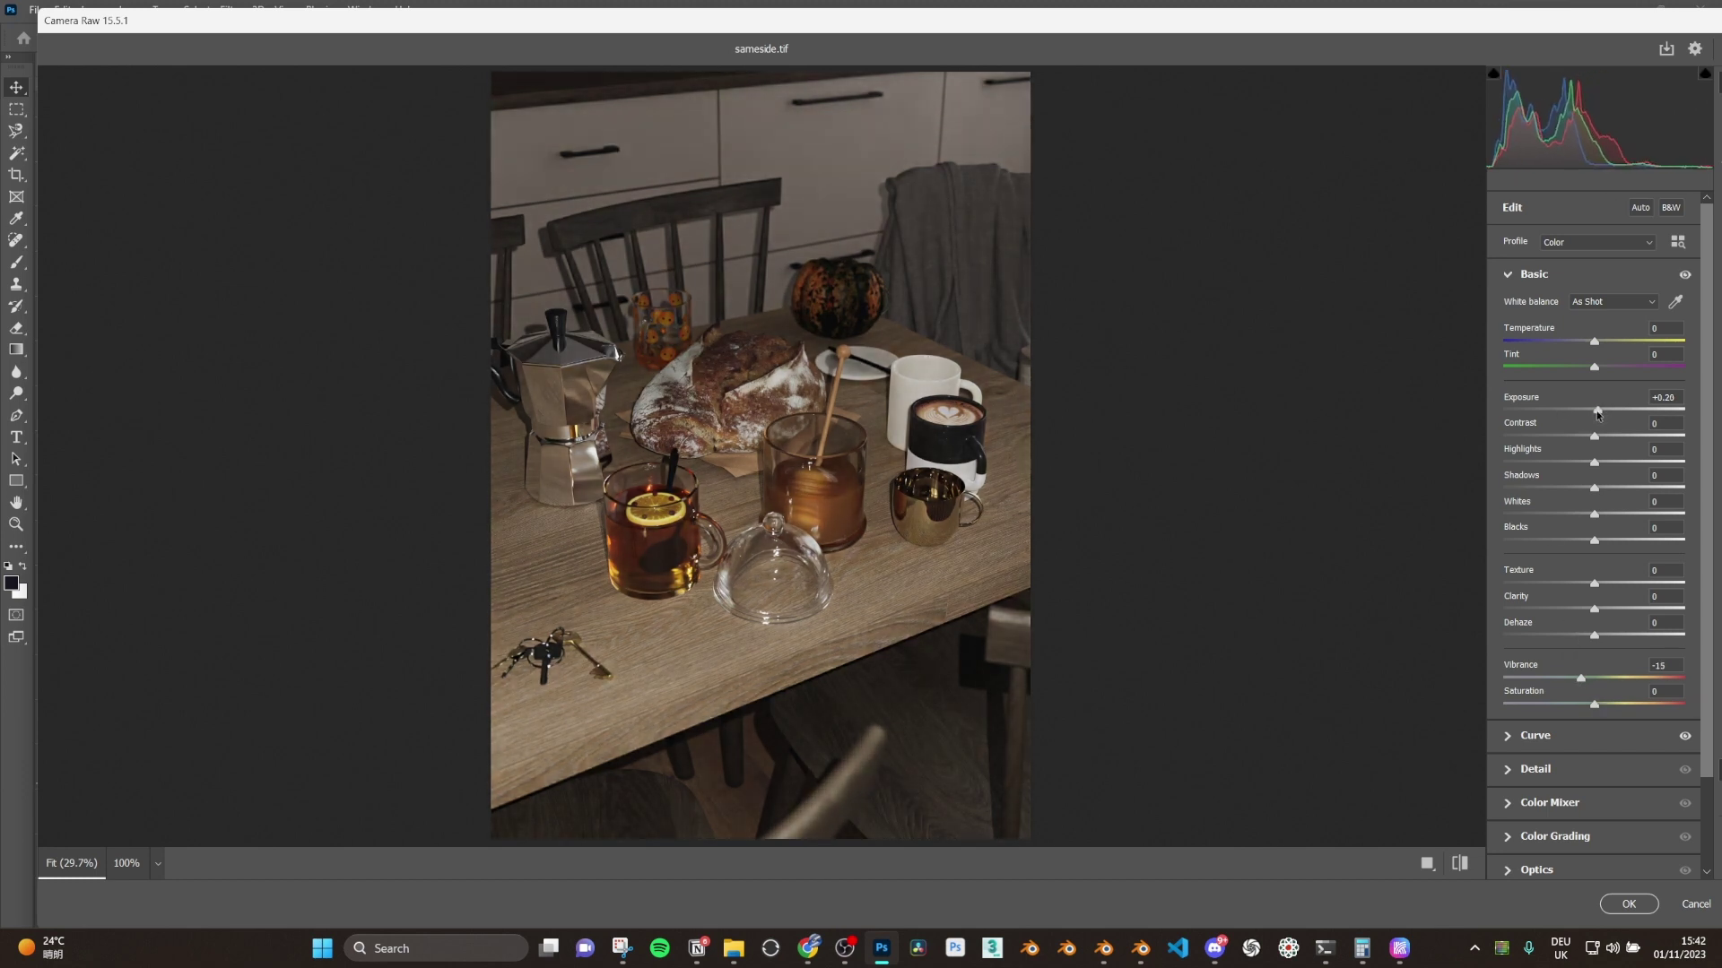
pyautogui.moveTo(1596, 467); pyautogui.dragTo(1574, 545)
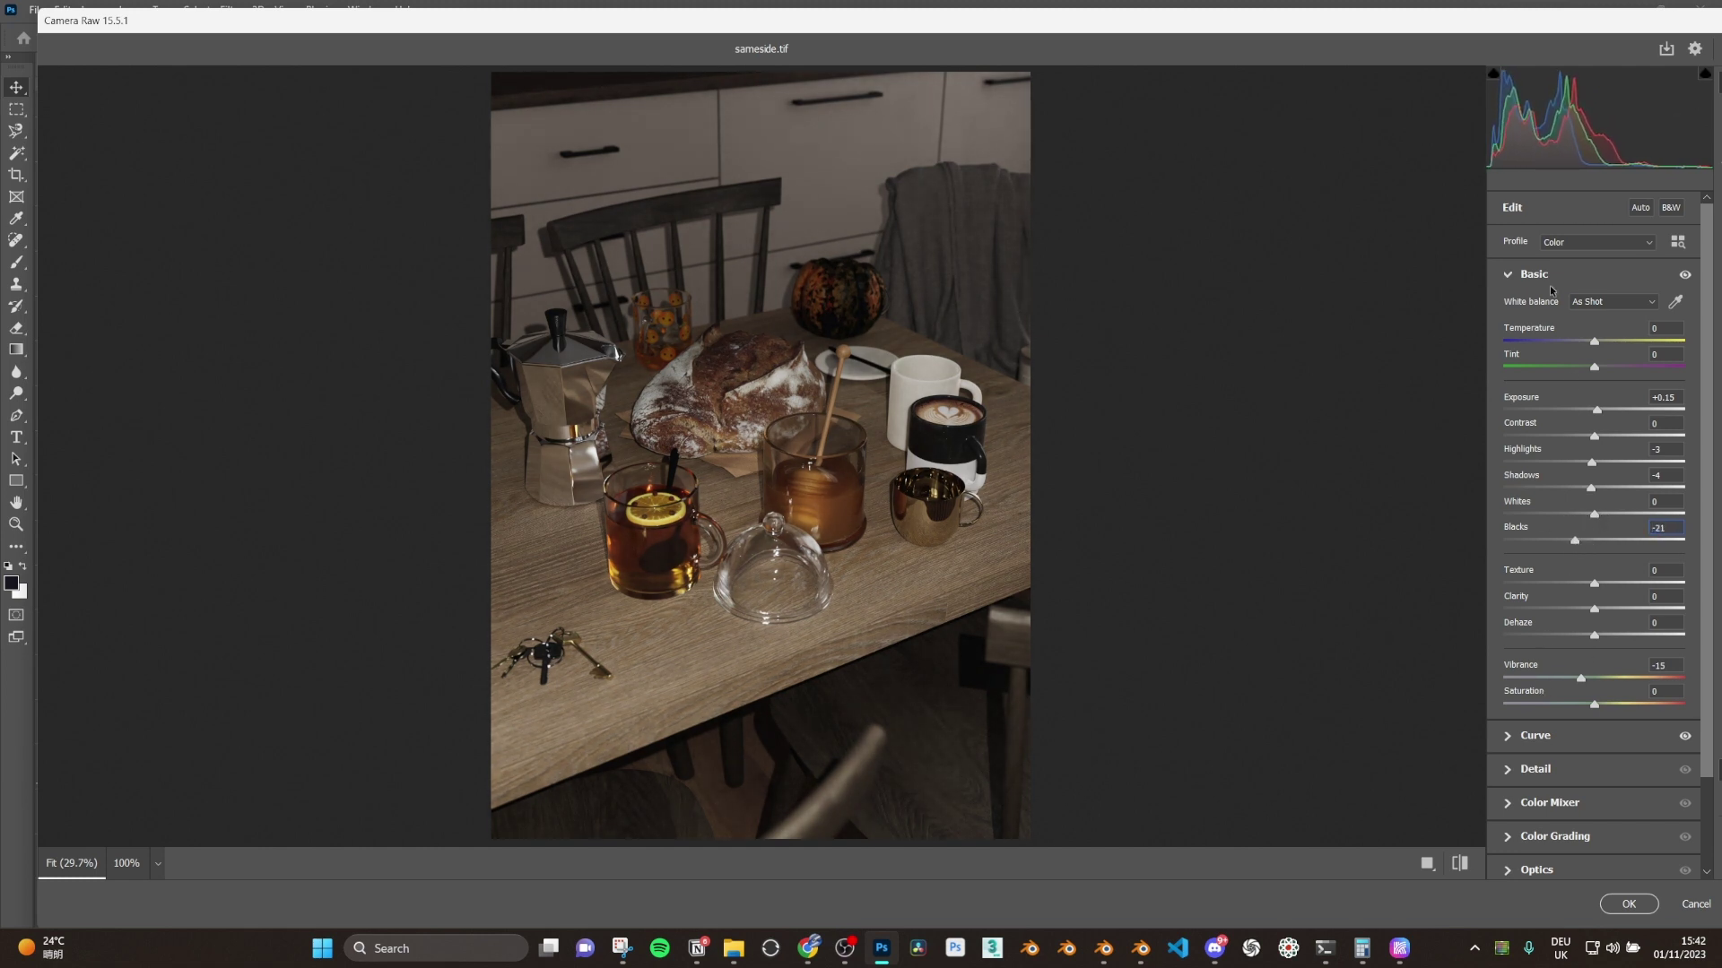
# - Try adding some sharpening to the image while viewing the bread and glasses up close
pyautogui.click(1508, 274)
pyautogui.click(1513, 345)
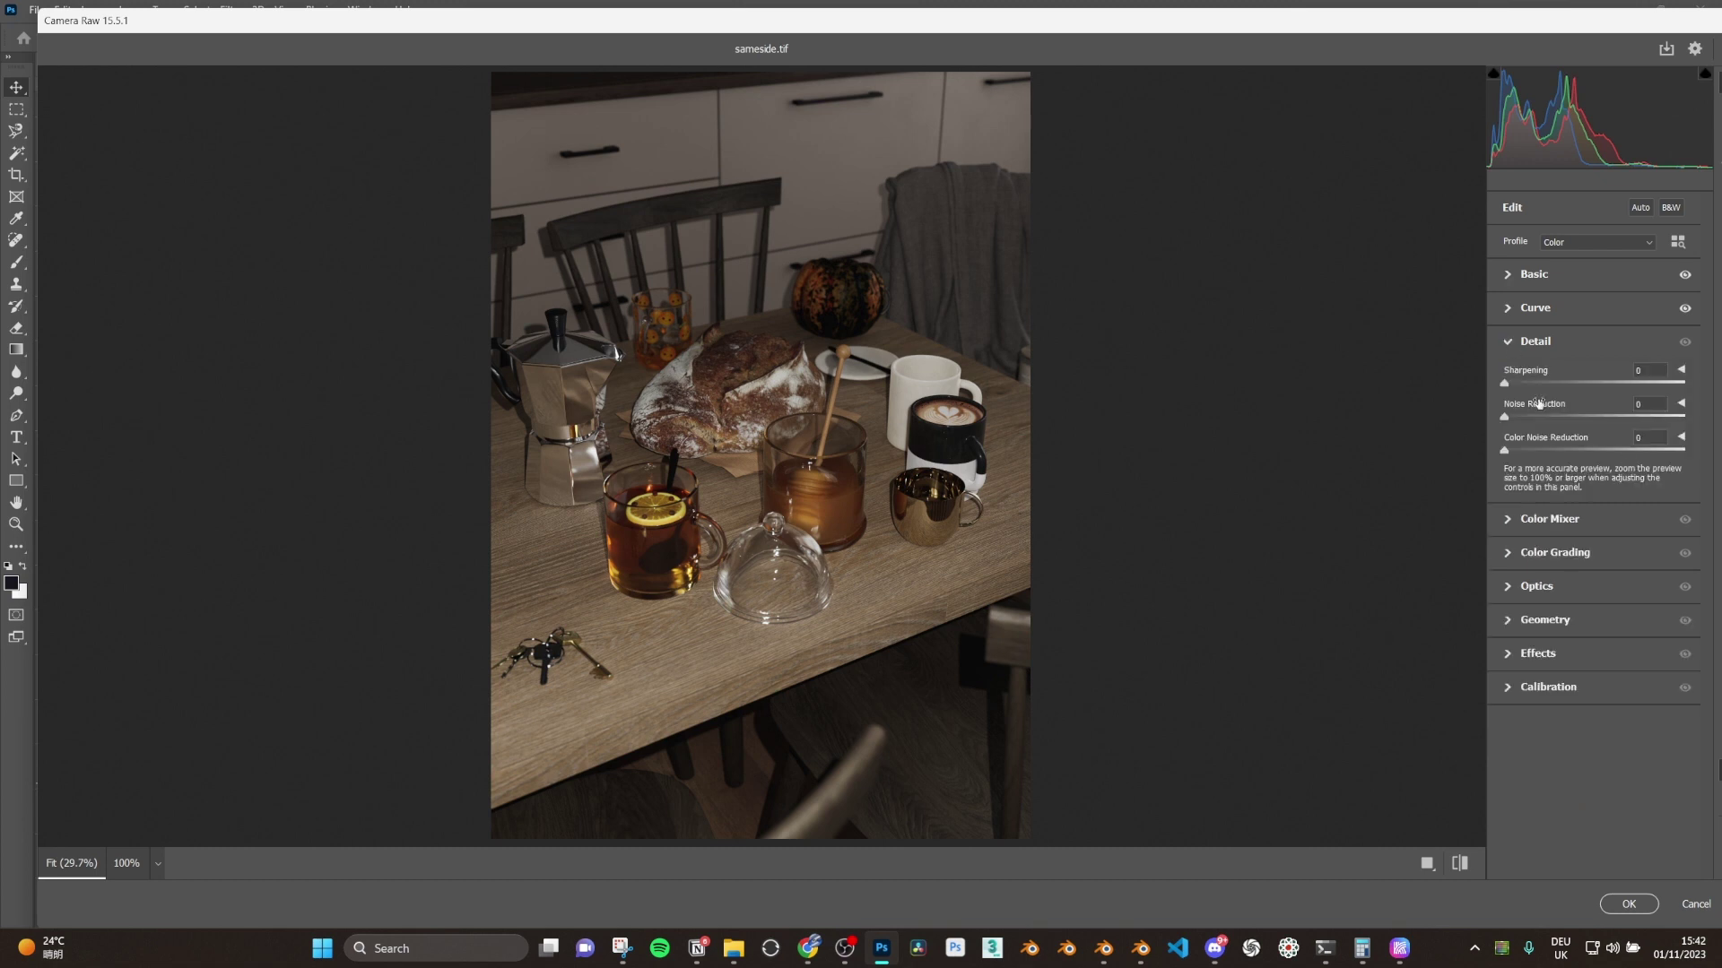
pyautogui.moveTo(792, 472); pyautogui.dragTo(975, 429)
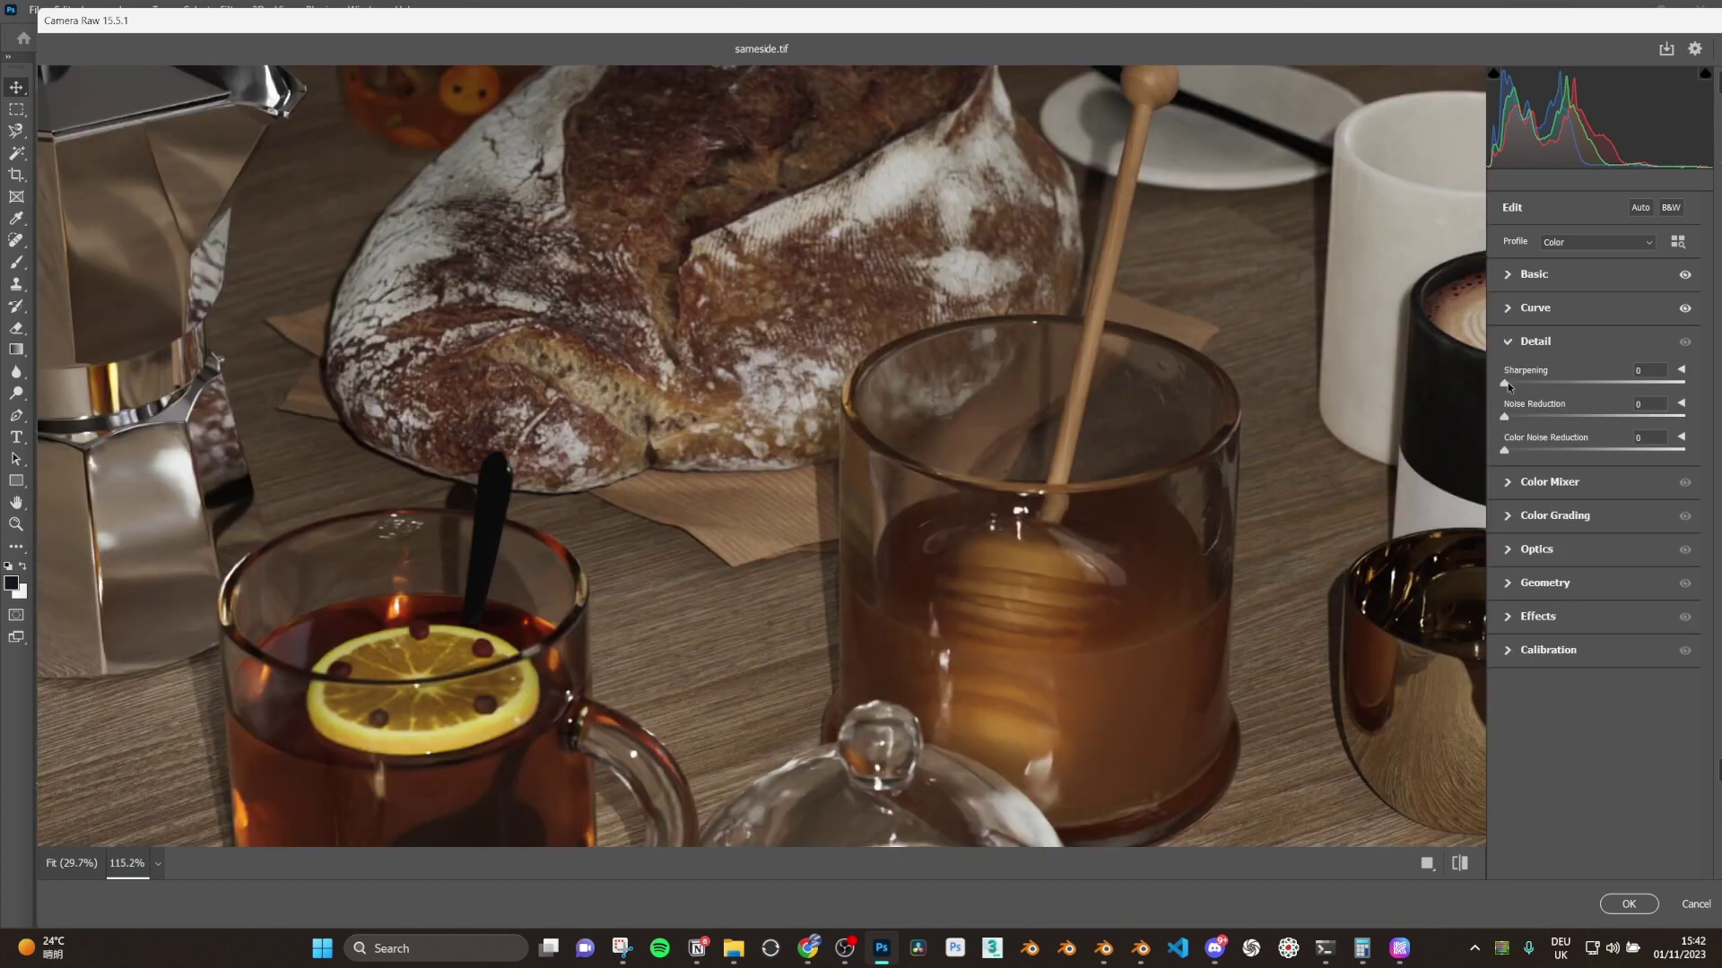
pyautogui.moveTo(1505, 384); pyautogui.dragTo(1548, 385)
# - Add film grain of 26 to the image and check it up close on the glasses and cups
pyautogui.click(1509, 617)
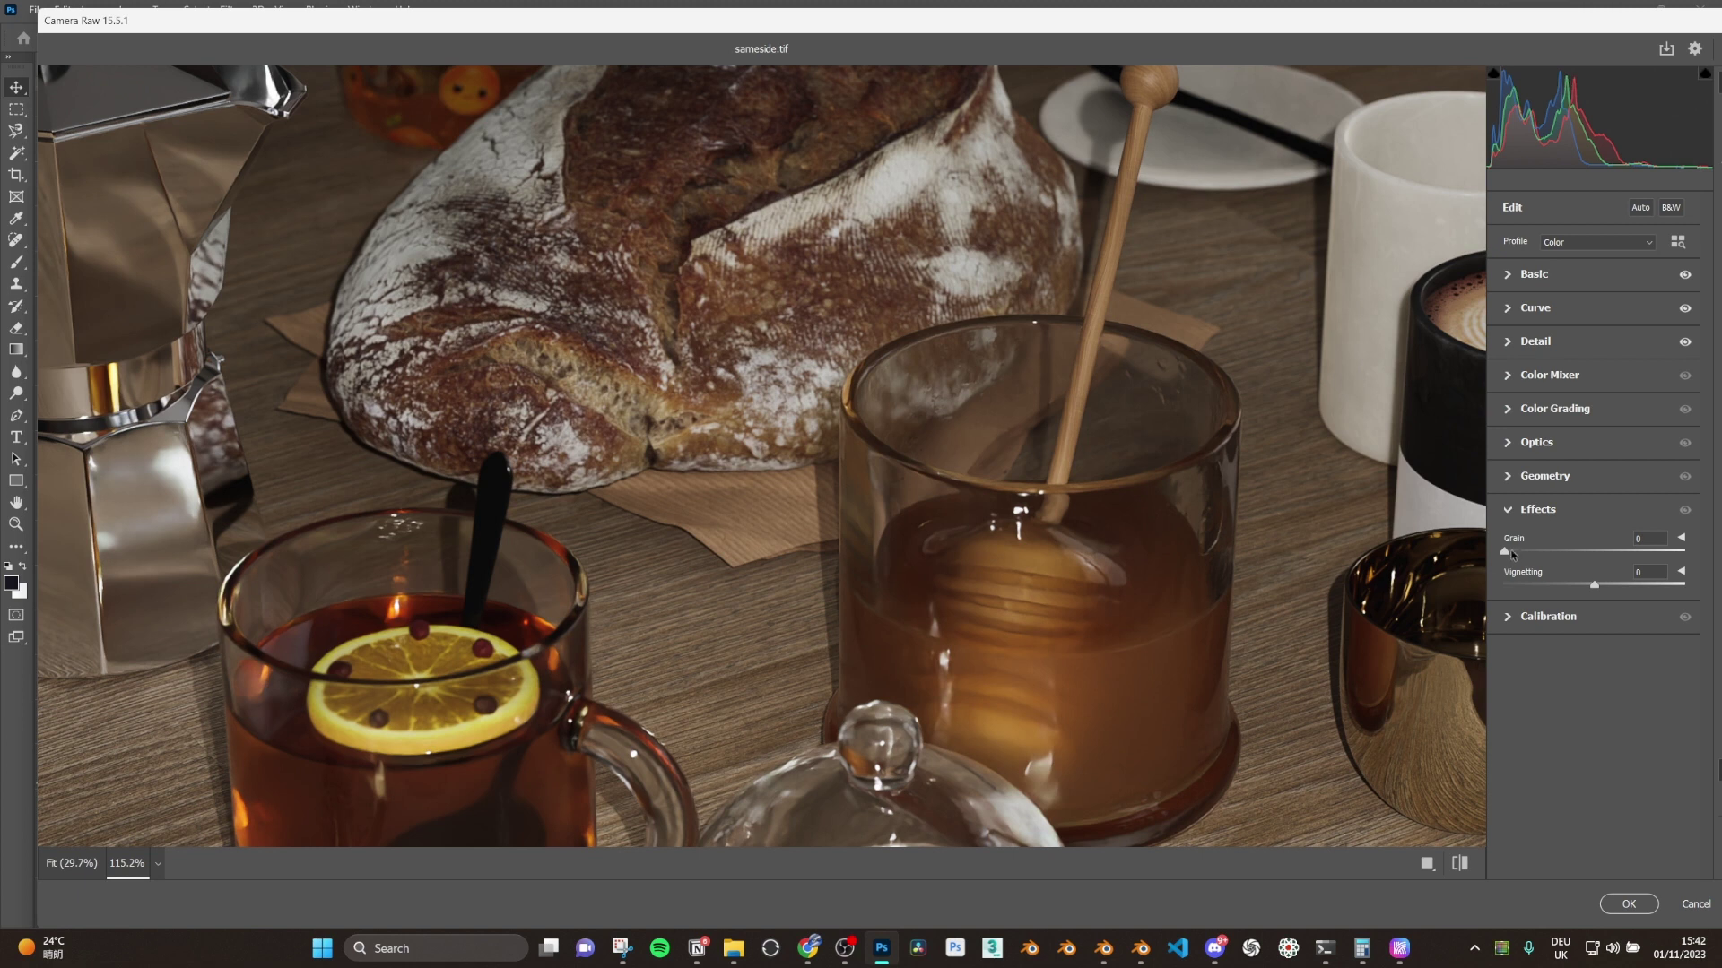
pyautogui.moveTo(1509, 554); pyautogui.dragTo(1546, 553)
pyautogui.click(800, 475)
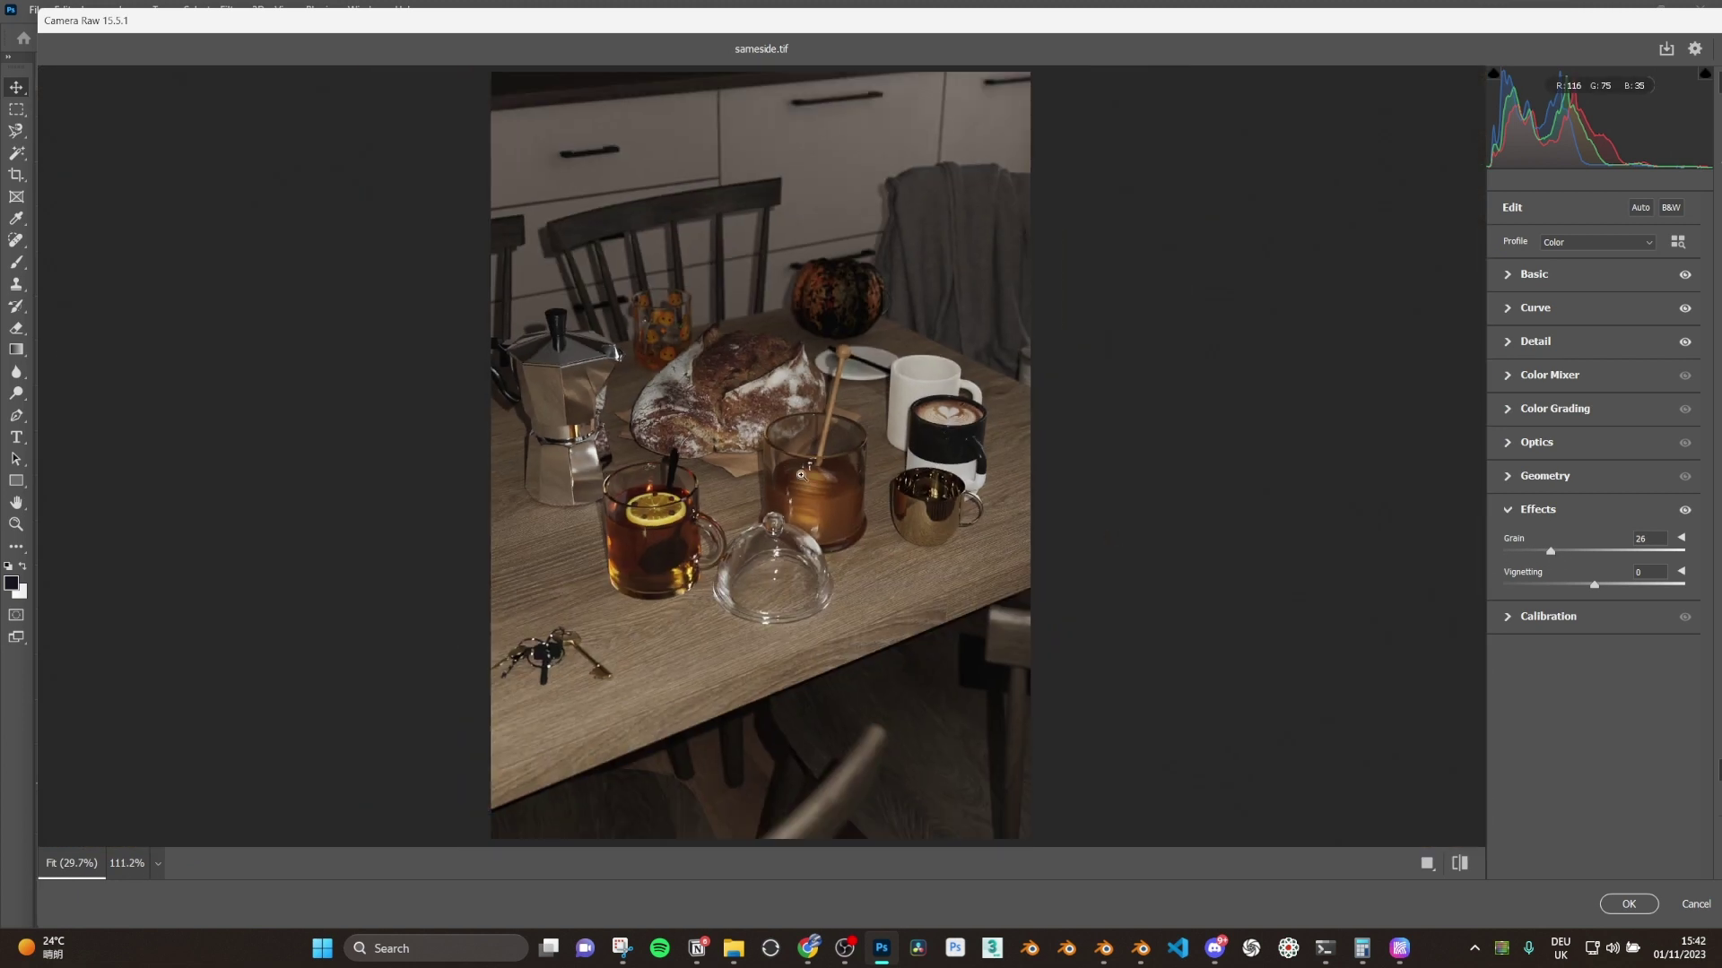
pyautogui.click(800, 476)
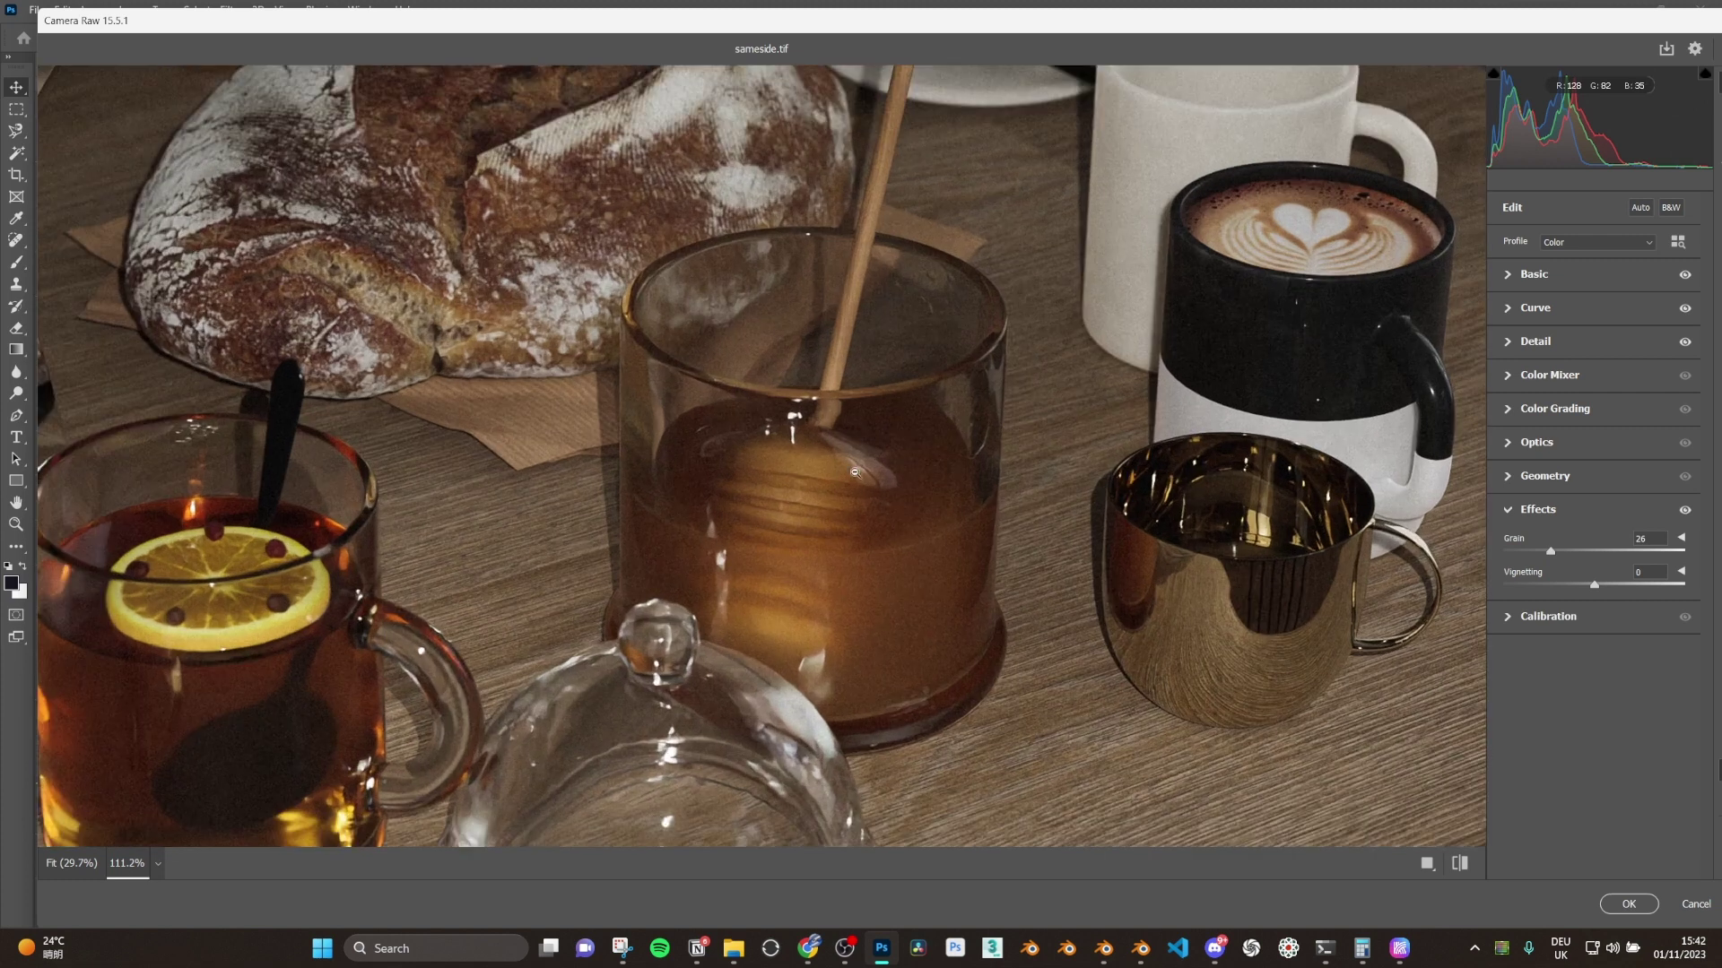
# - Reset the image's sharpening to 0
pyautogui.click(1508, 342)
pyautogui.moveTo(1540, 384)
pyautogui.mouseDown()
pyautogui.moveTo(1503, 382)
pyautogui.moveTo(1542, 384)
pyautogui.mouseUp()
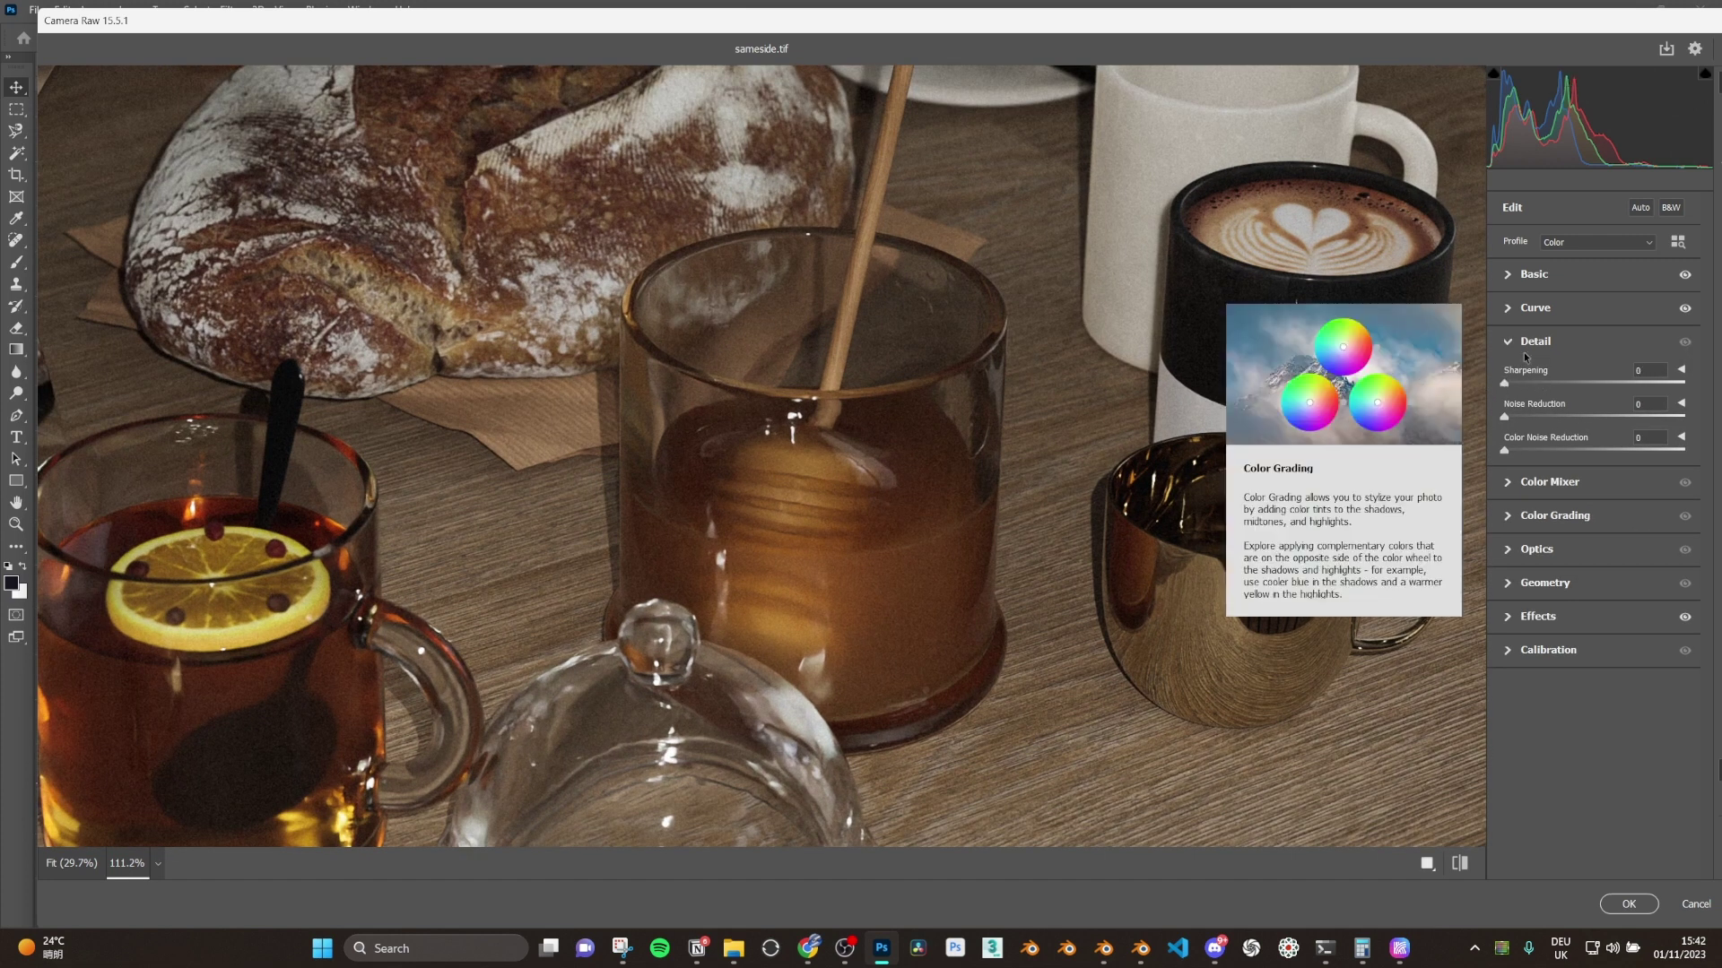
pyautogui.click(1508, 343)
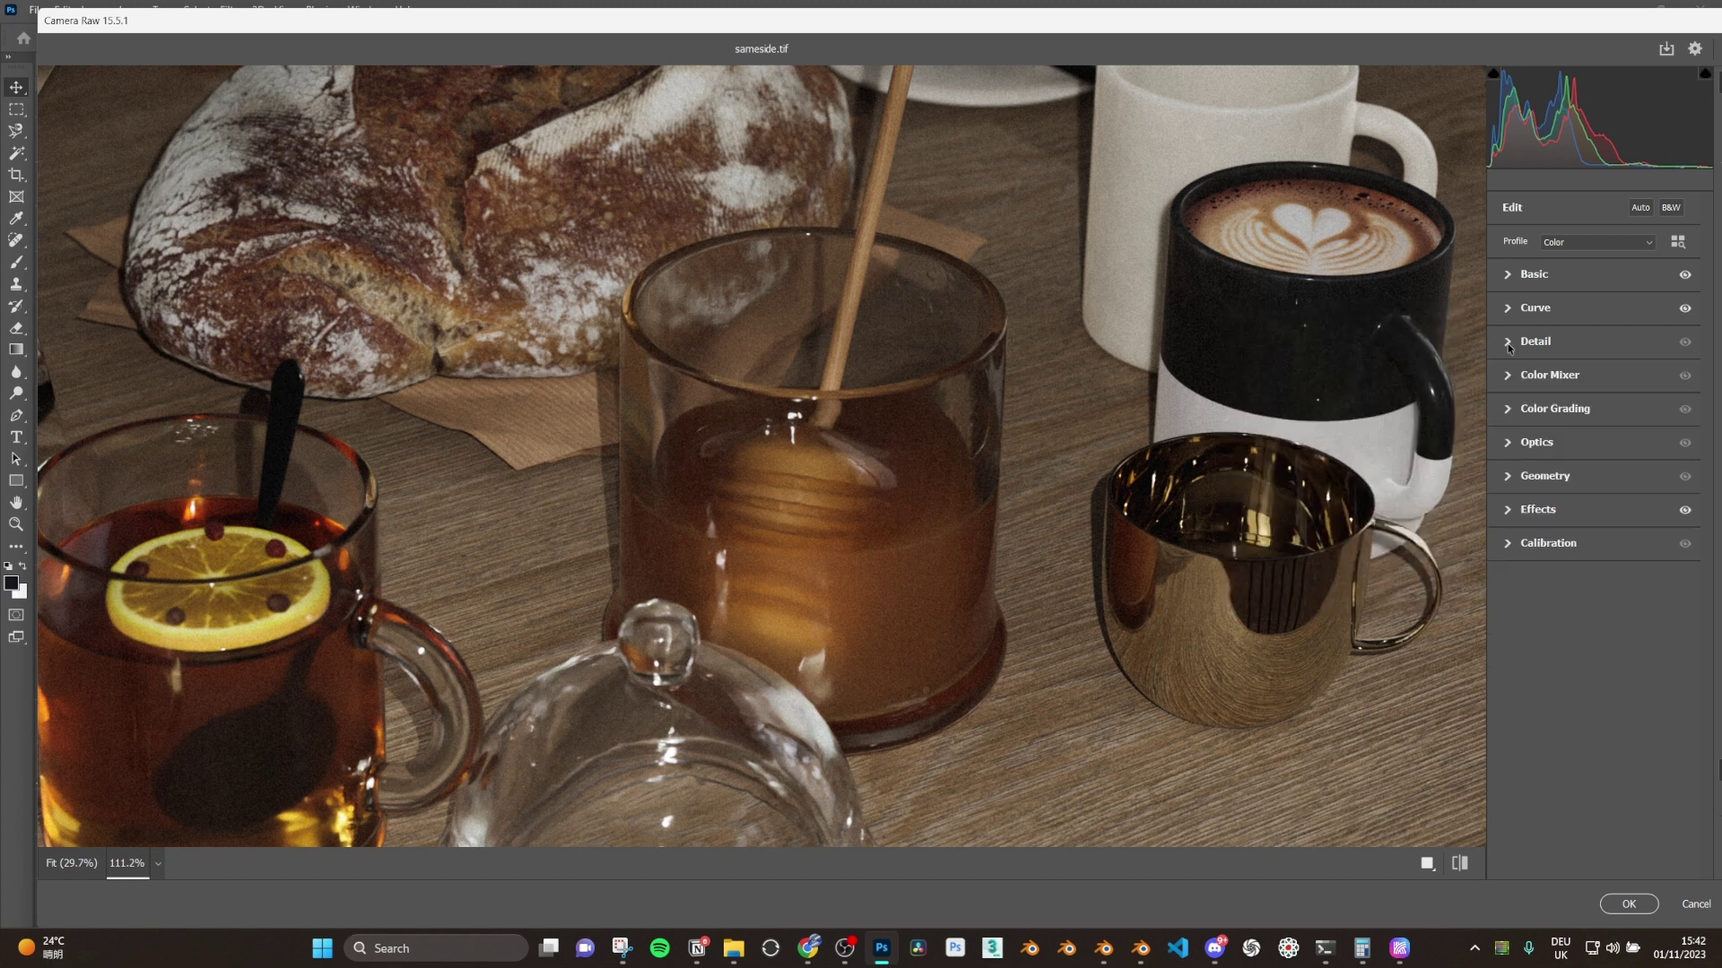
# - Set the grain to 35 and darken the image edges with a vignetting of -31
pyautogui.click(1507, 475)
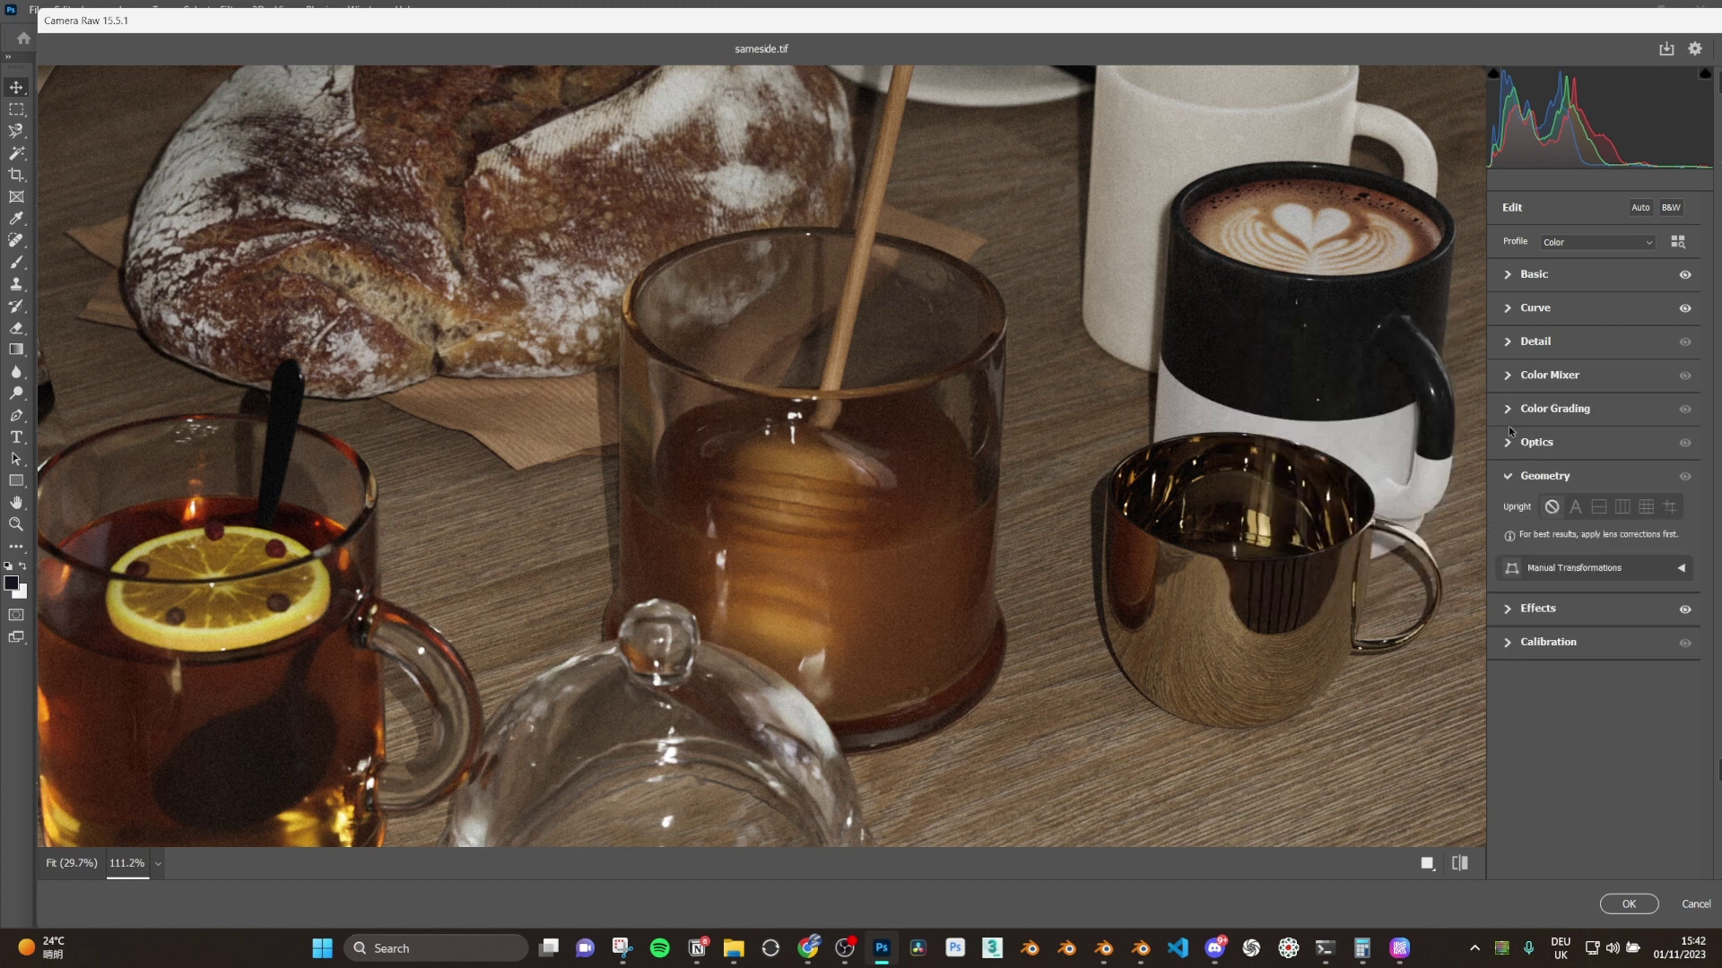
pyautogui.click(1512, 617)
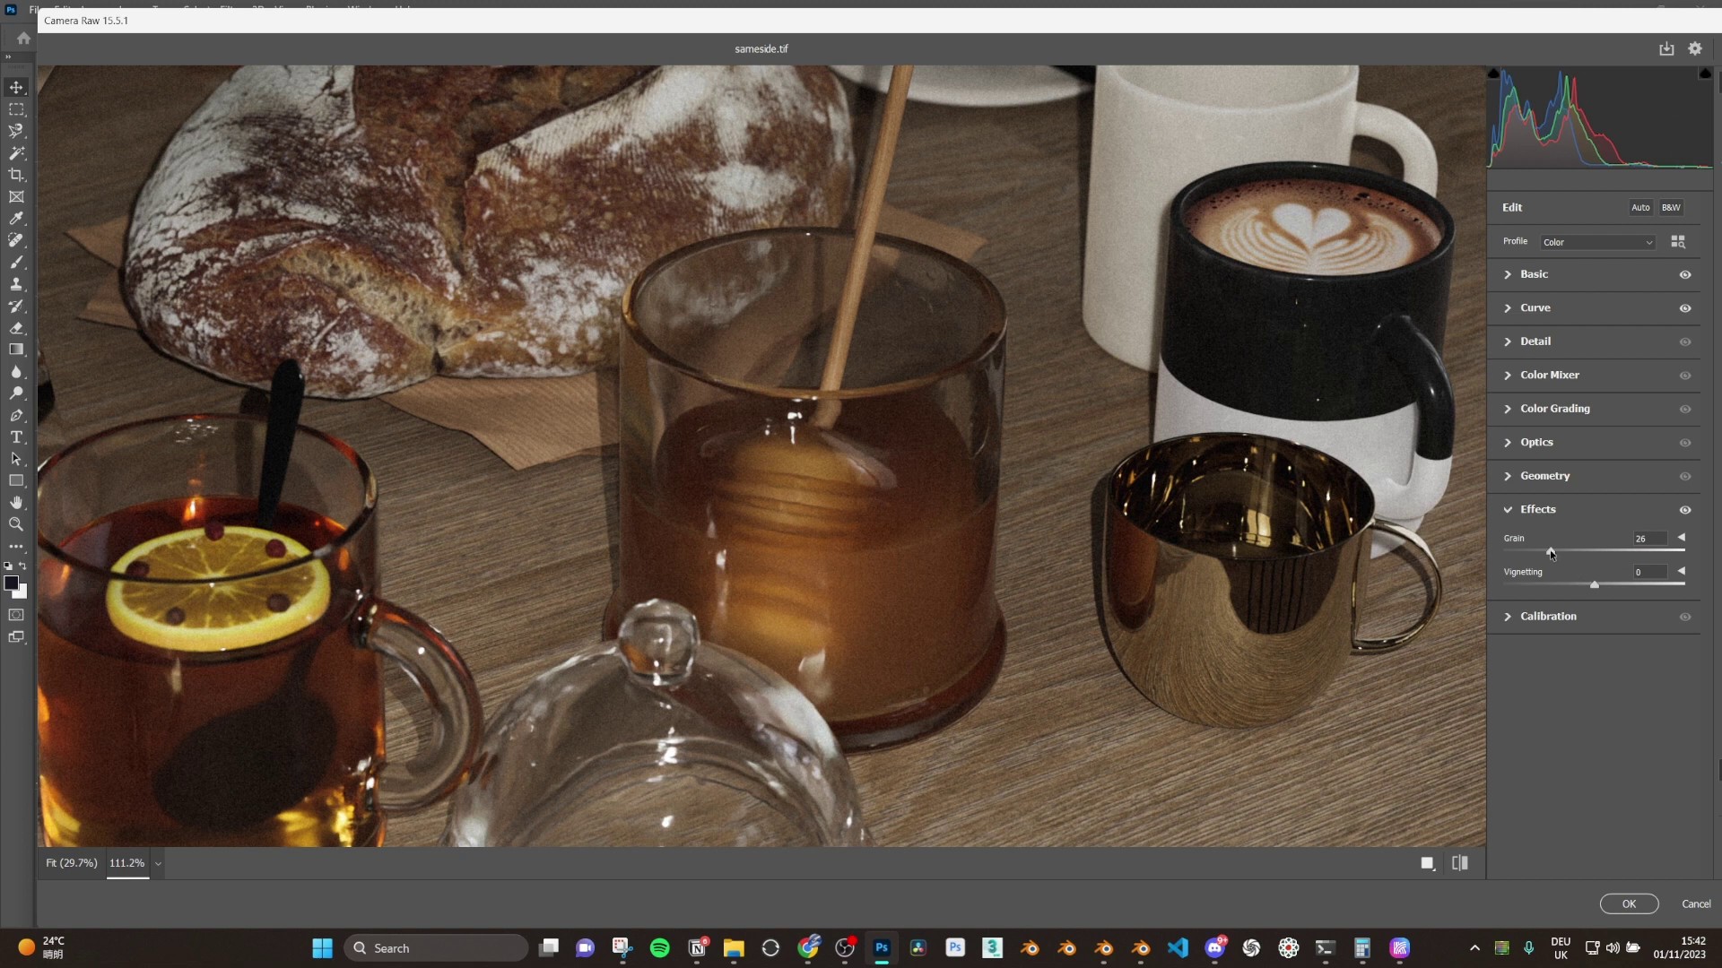
pyautogui.moveTo(1550, 551); pyautogui.dragTo(1566, 551)
pyautogui.hotkey('ctrl', '0')
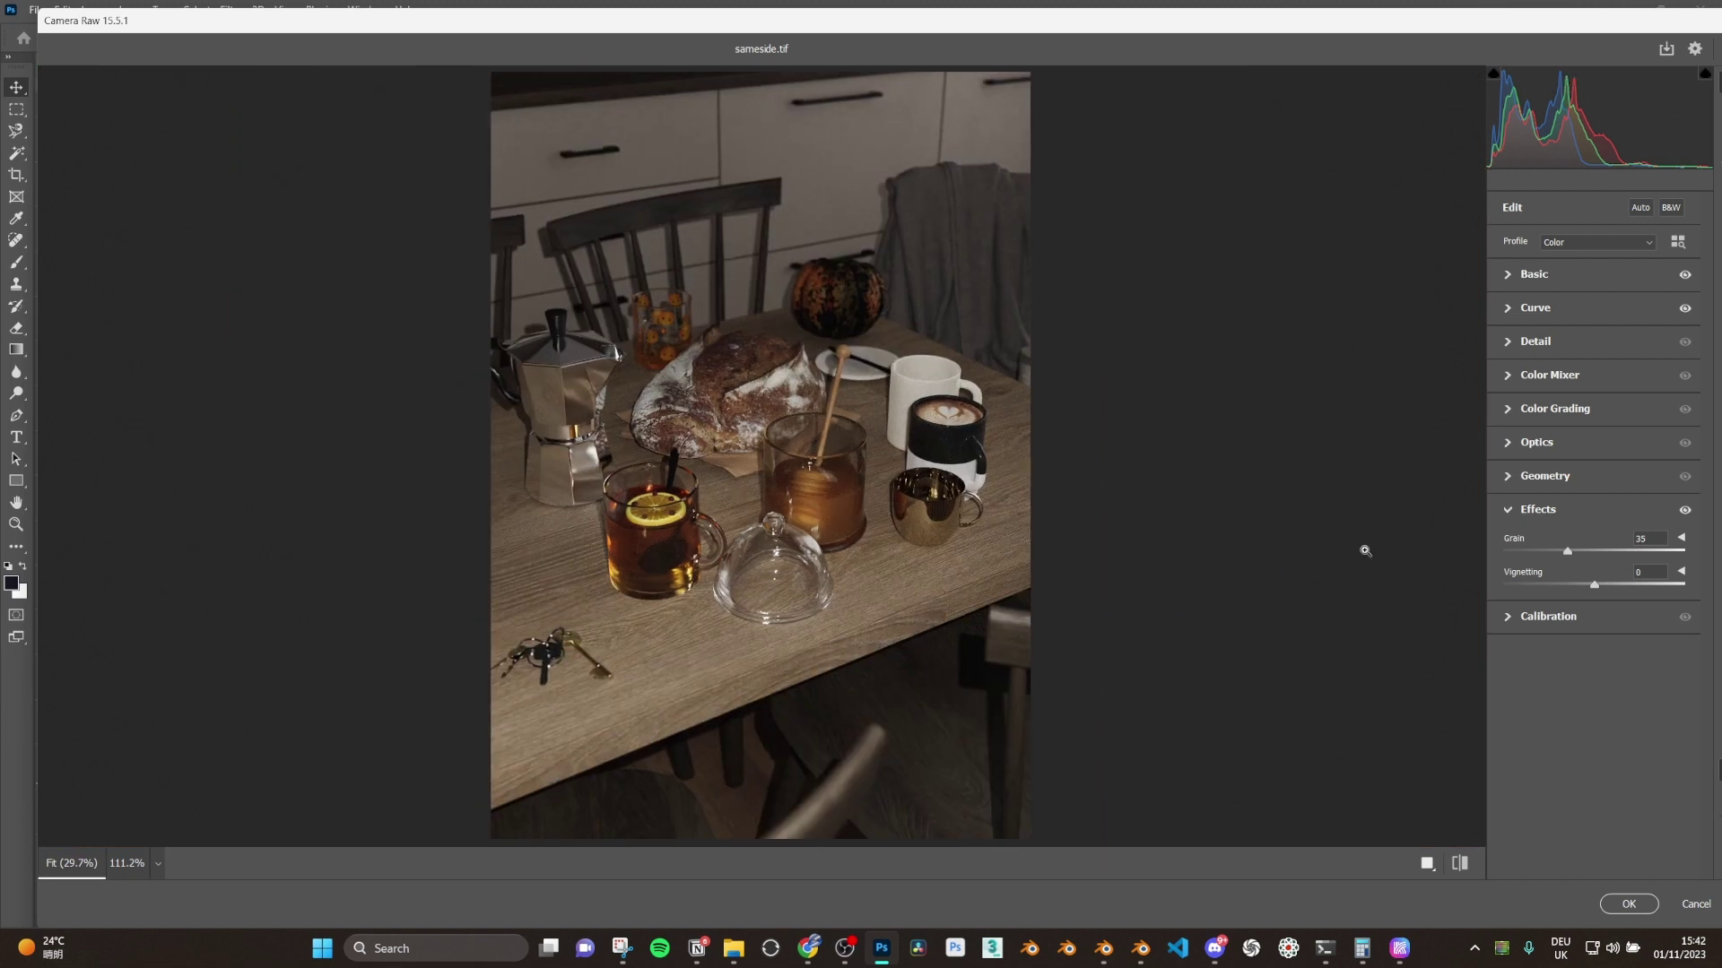
pyautogui.moveTo(1594, 586); pyautogui.dragTo(1577, 587)
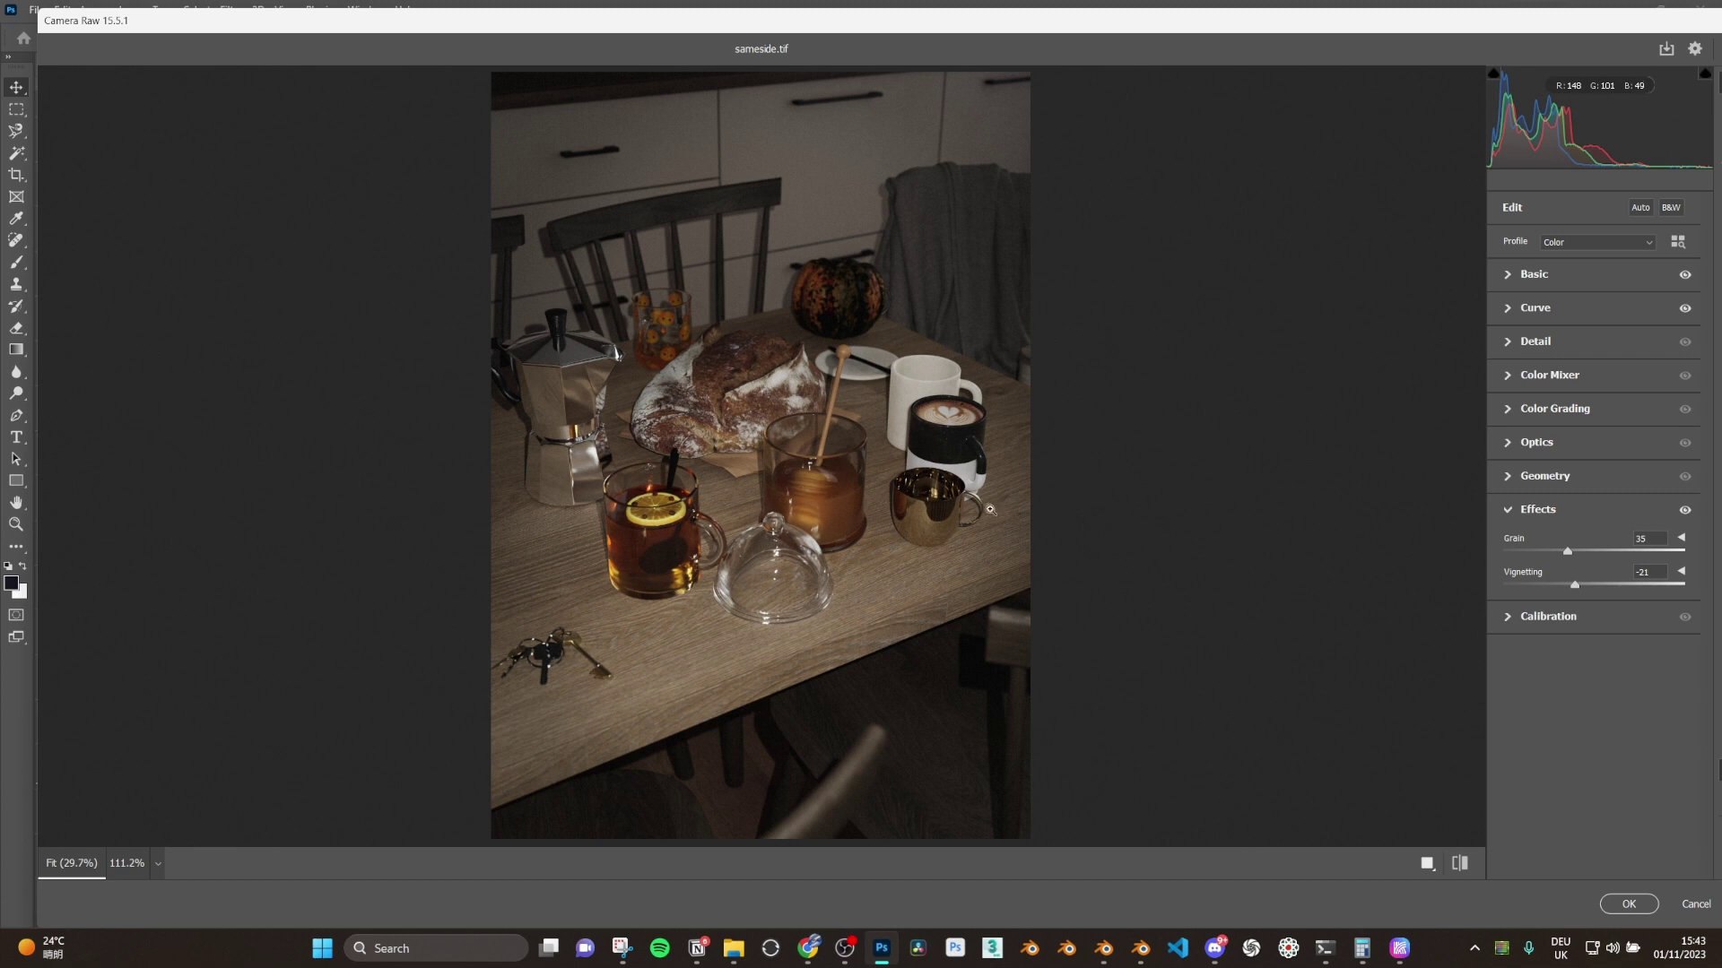
pyautogui.moveTo(1573, 586); pyautogui.dragTo(1563, 596)
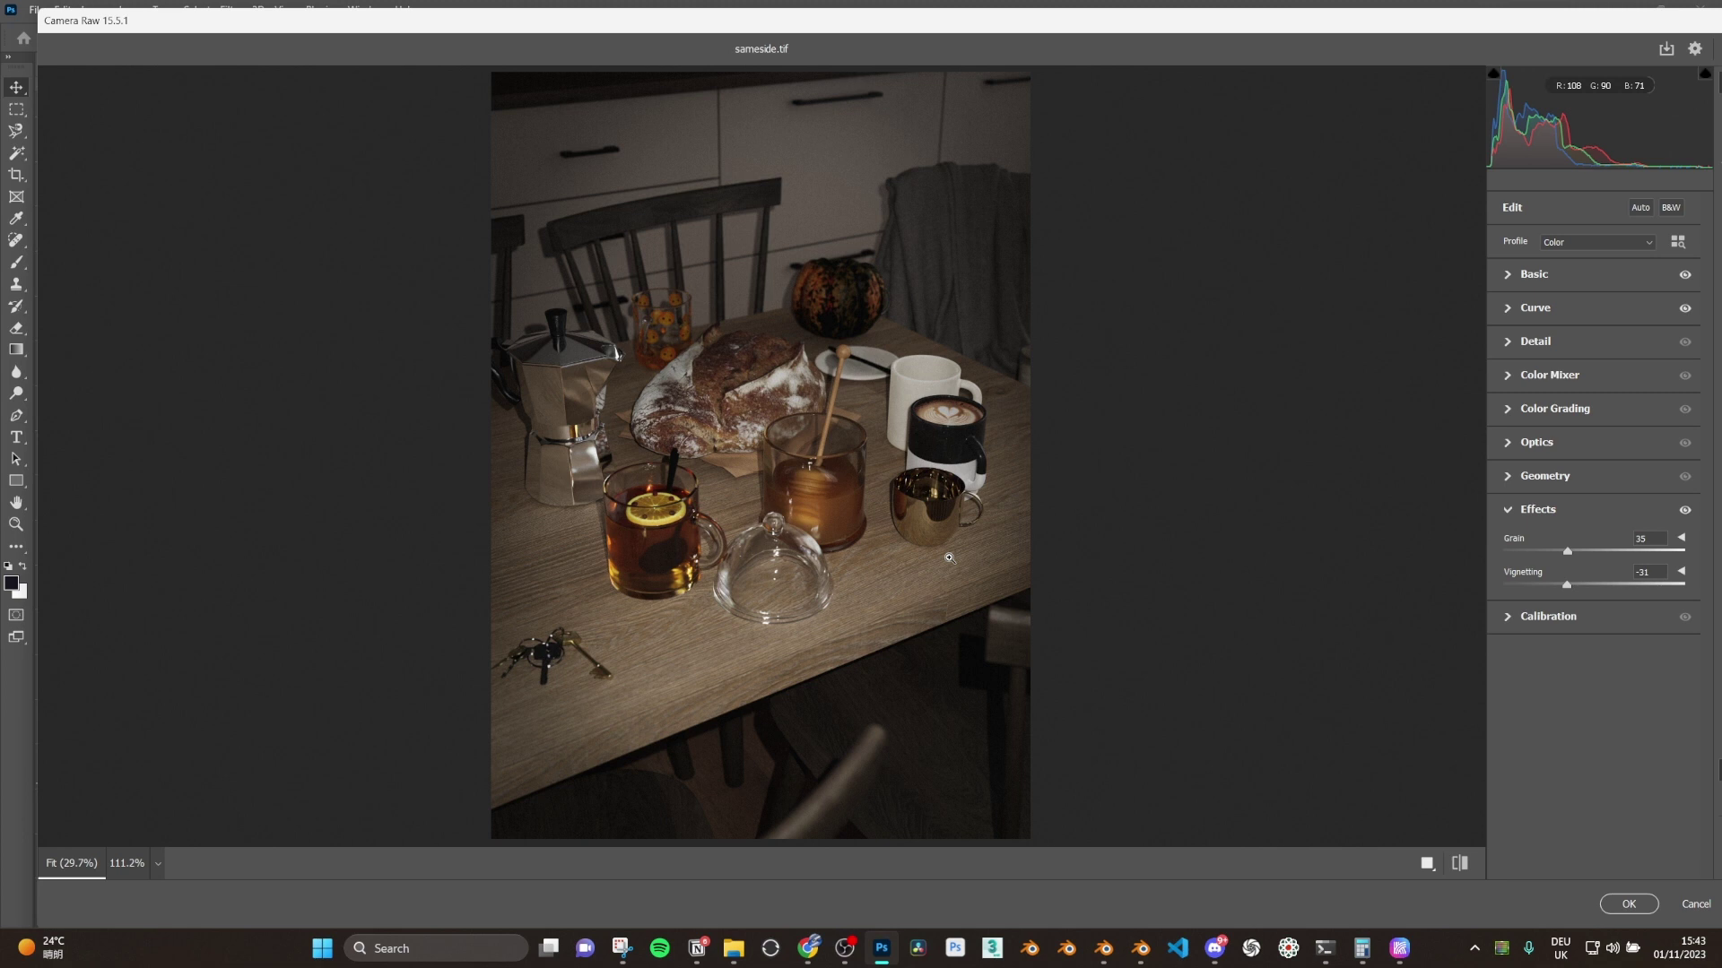
# - Set the clarity to -13 and the dehaze to +14, then check the whole image
pyautogui.moveTo(797, 452); pyautogui.dragTo(901, 460)
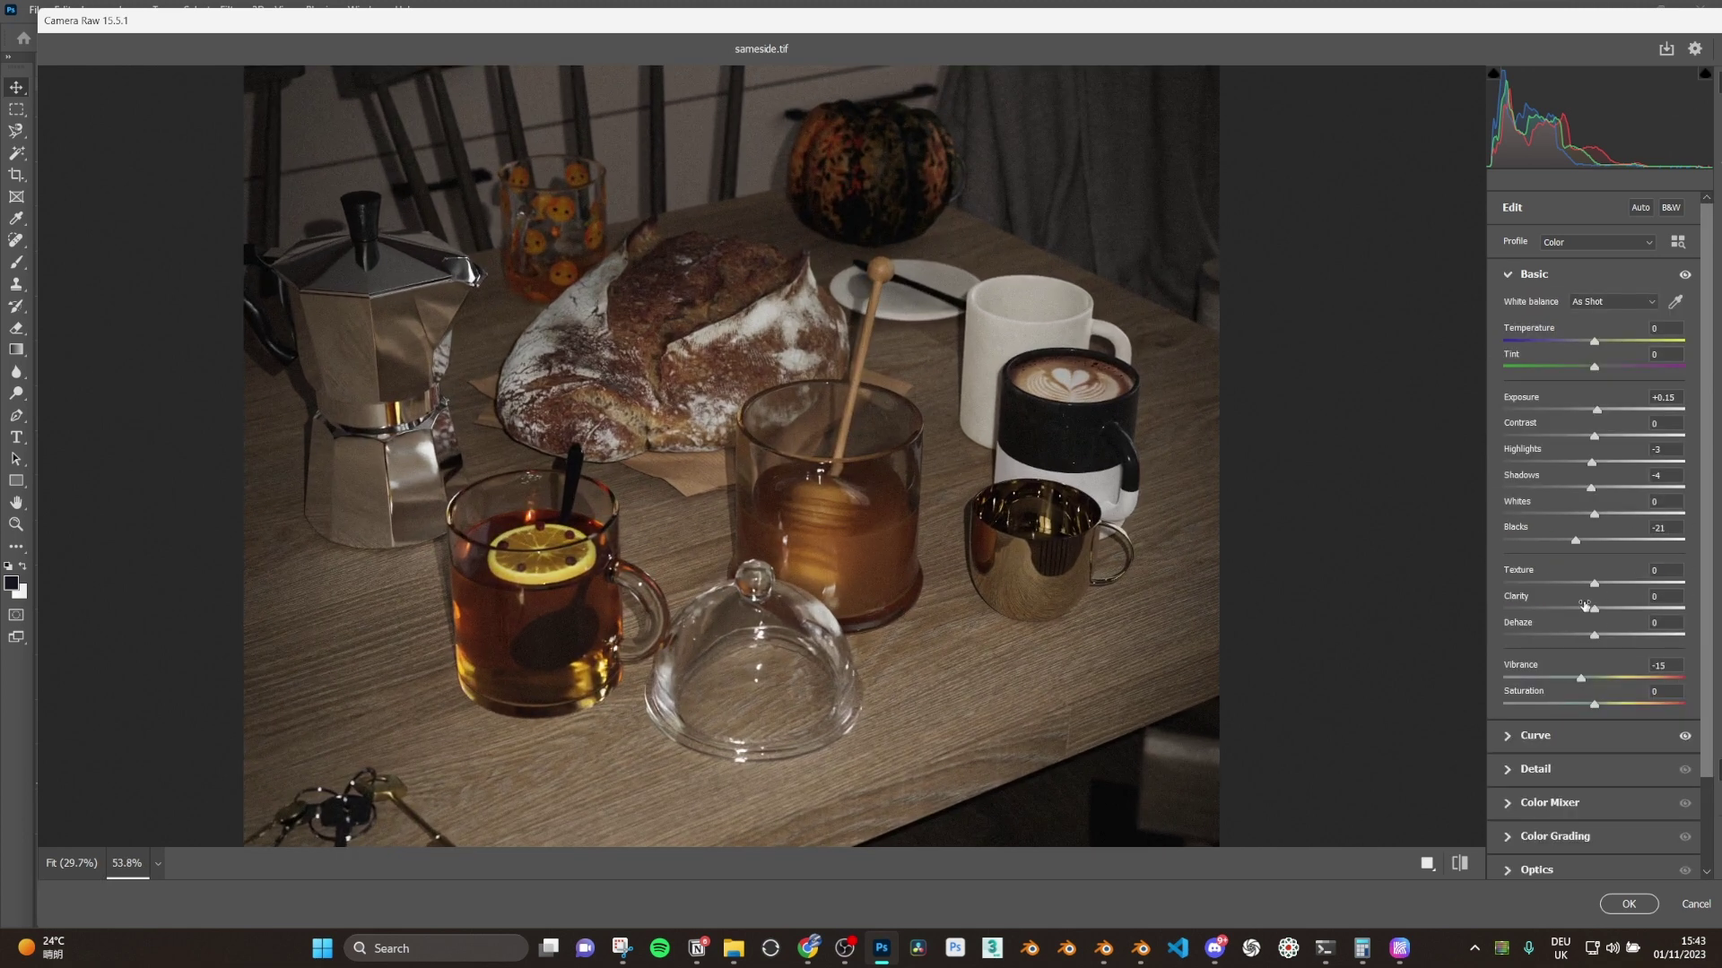
pyautogui.moveTo(1588, 606); pyautogui.dragTo(1609, 642)
pyautogui.click(904, 498)
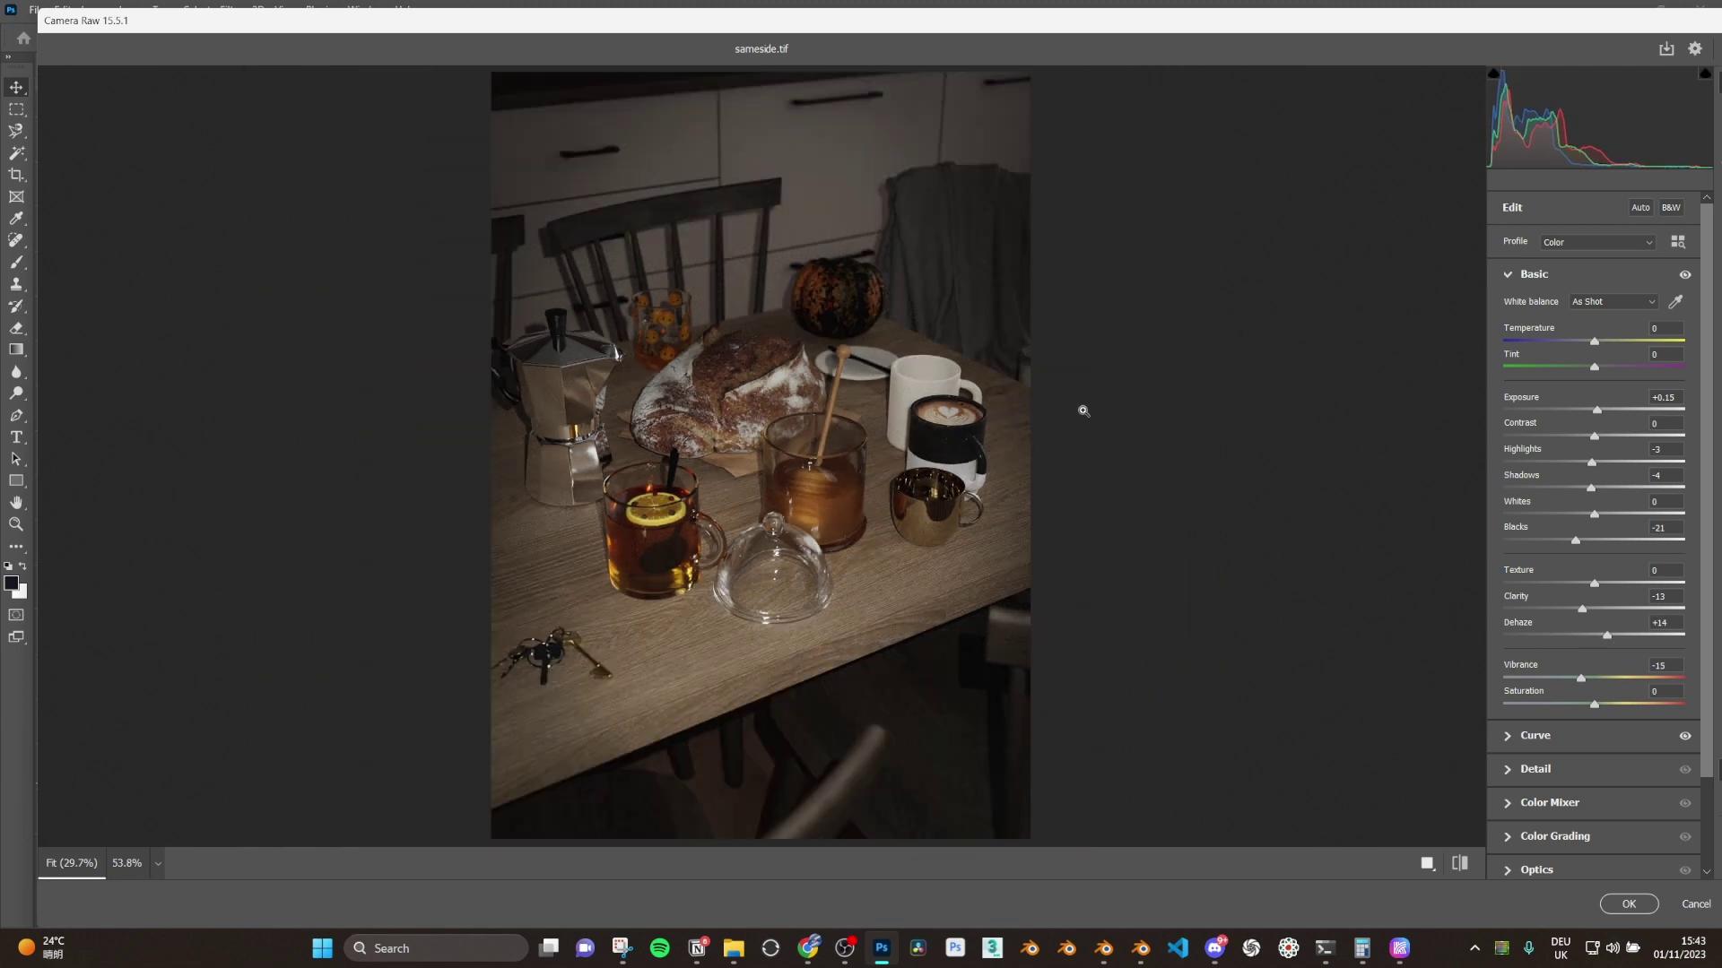
# - Set the point curve's lower point to 89 to 85 and the parametric curve to highlights -28, lights -4, darks +17 and shadows -14
pyautogui.click(1507, 273)
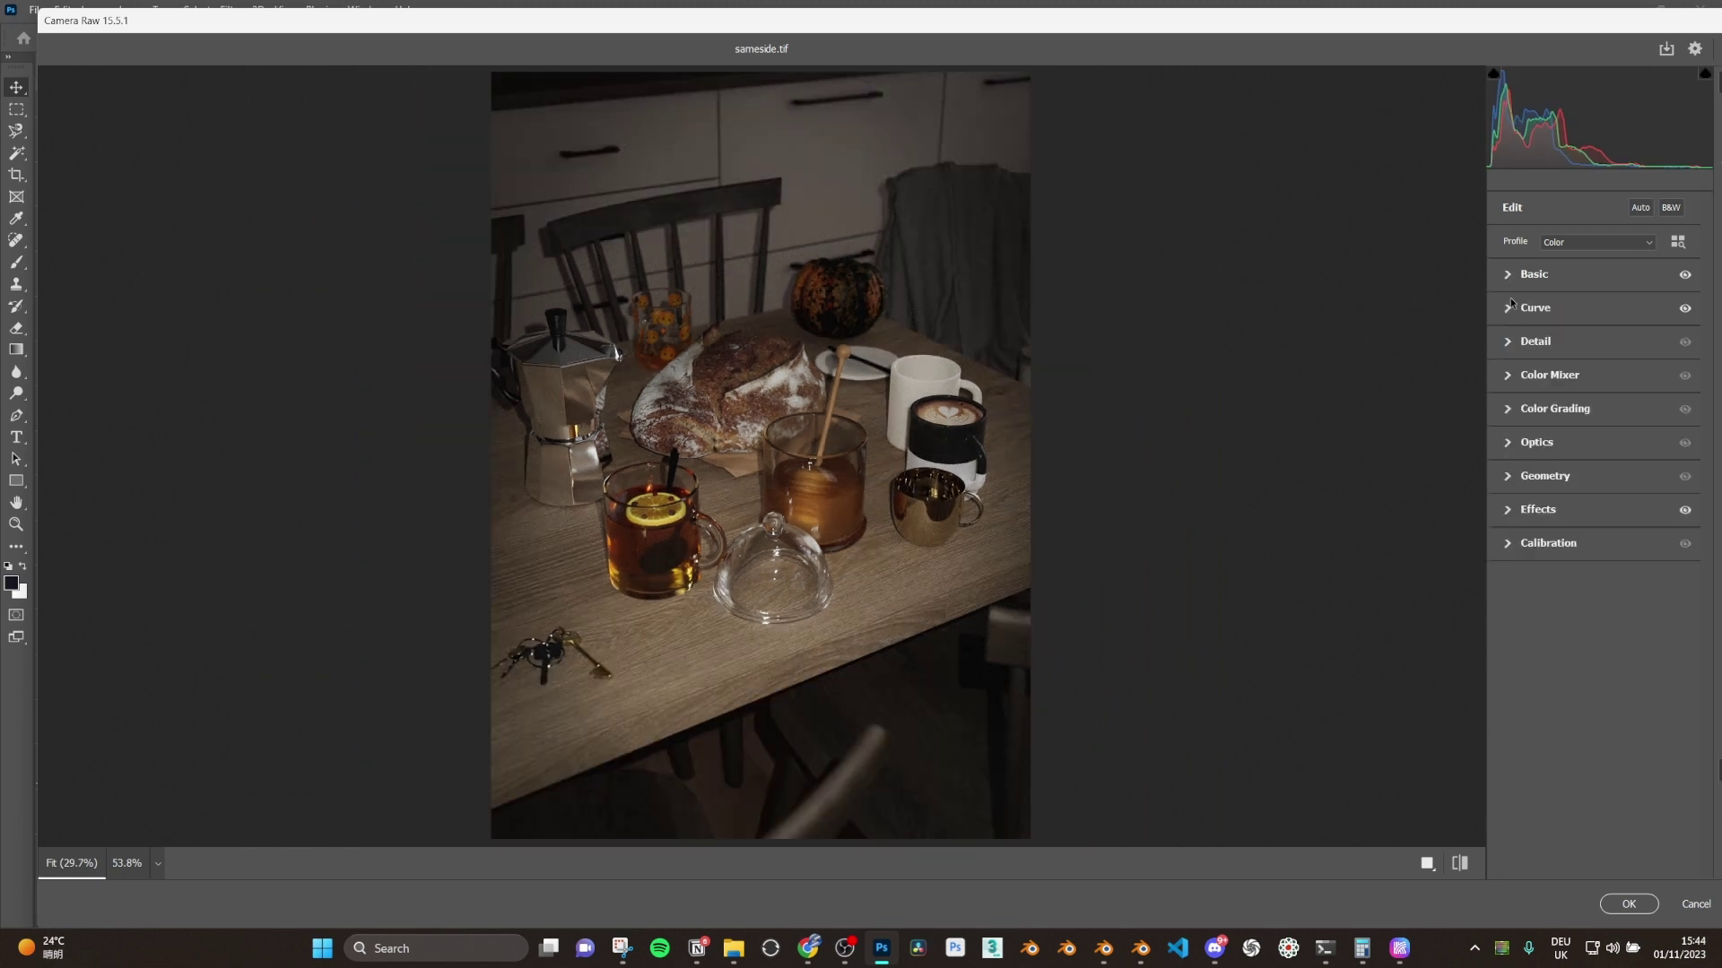
pyautogui.click(1534, 308)
pyautogui.moveTo(1566, 485); pyautogui.dragTo(1566, 483)
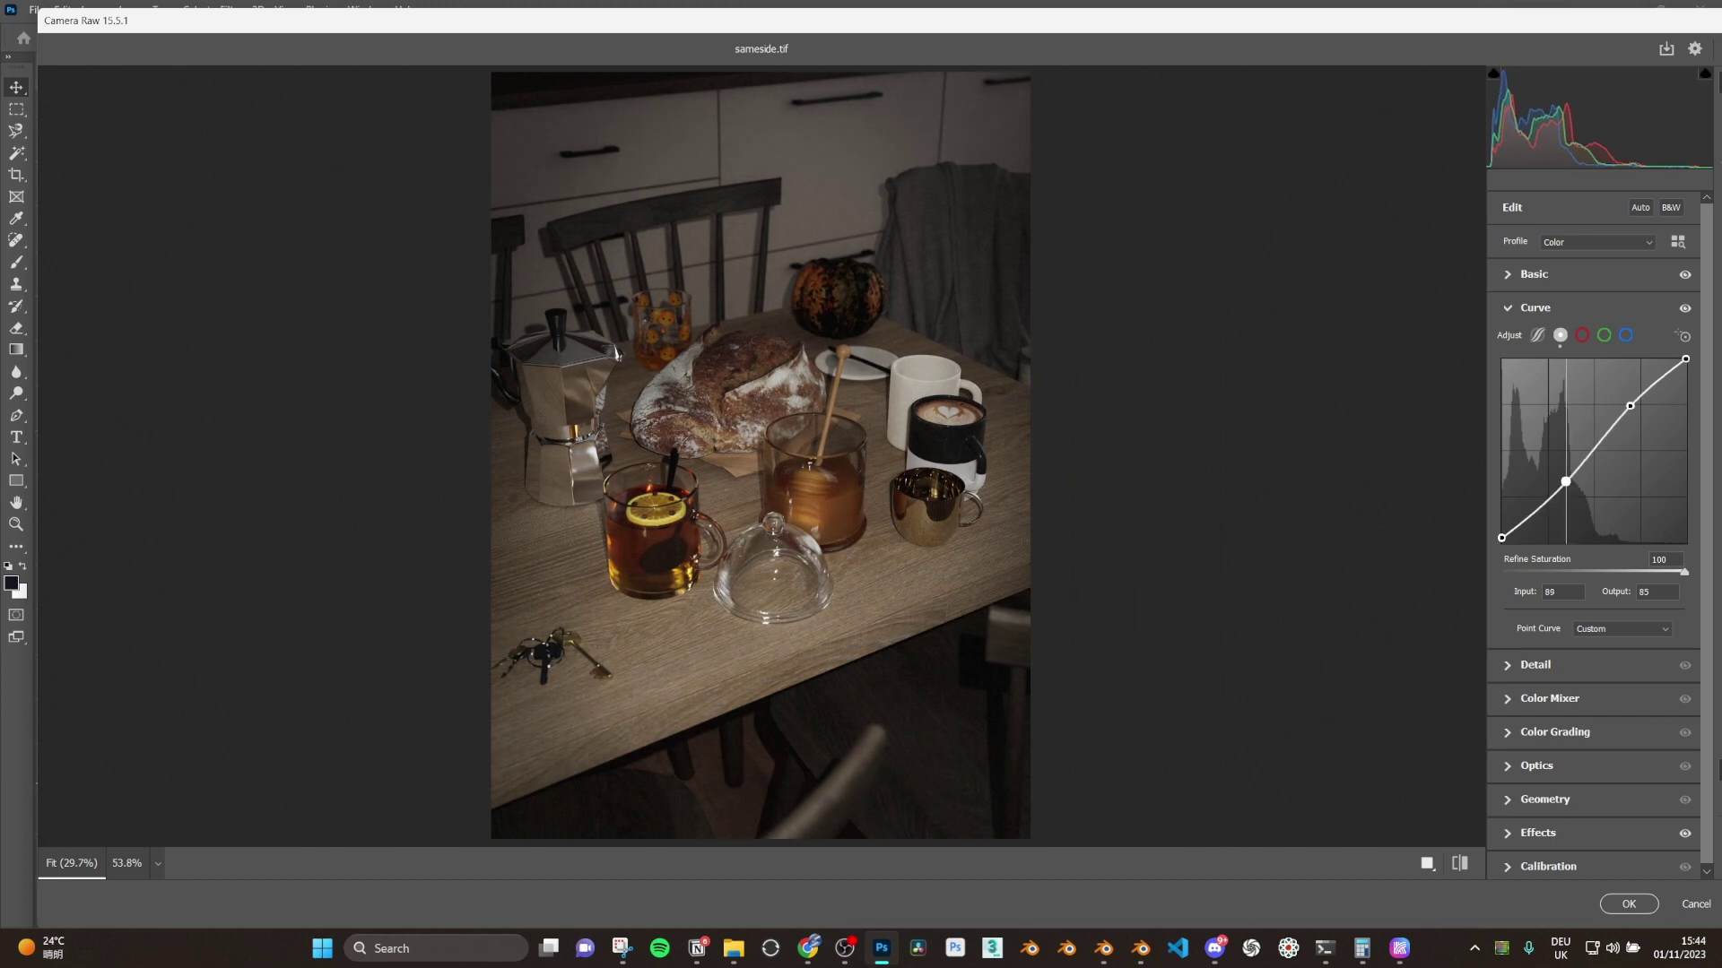
pyautogui.click(1537, 335)
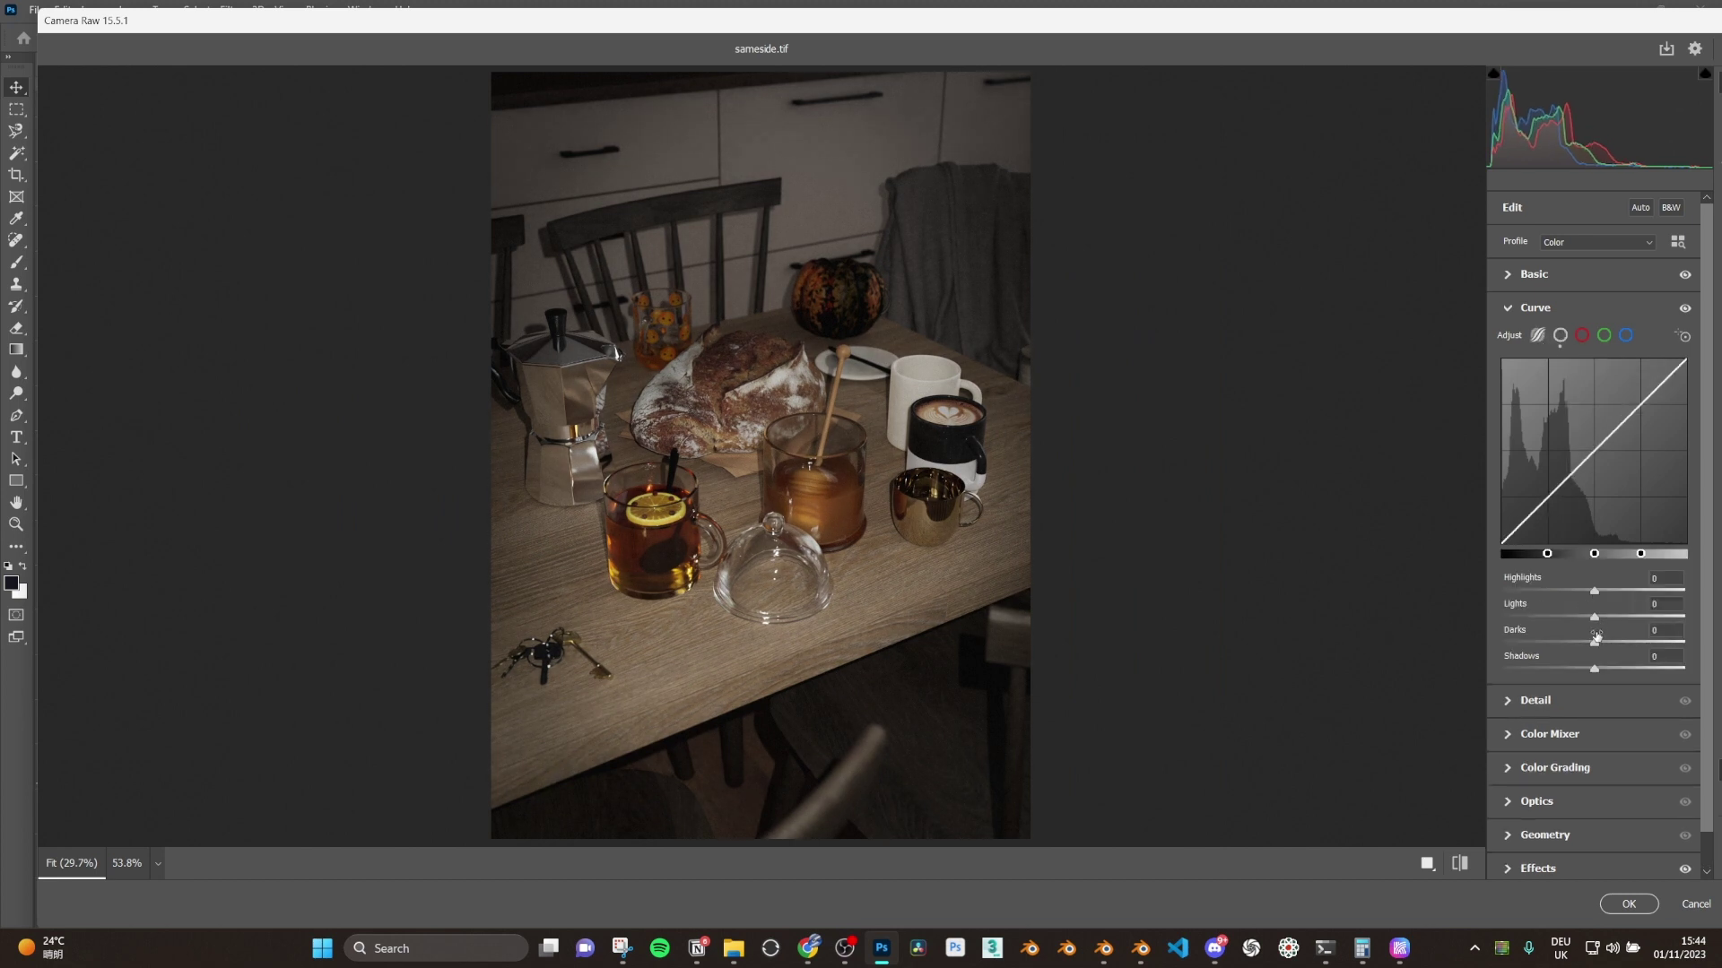
pyautogui.moveTo(1594, 643)
pyautogui.mouseDown()
pyautogui.moveTo(1614, 619)
pyautogui.moveTo(1578, 591)
pyautogui.moveTo(1522, 589)
pyautogui.moveTo(1567, 590)
pyautogui.moveTo(1589, 616)
pyautogui.moveTo(1583, 671)
pyautogui.mouseUp()
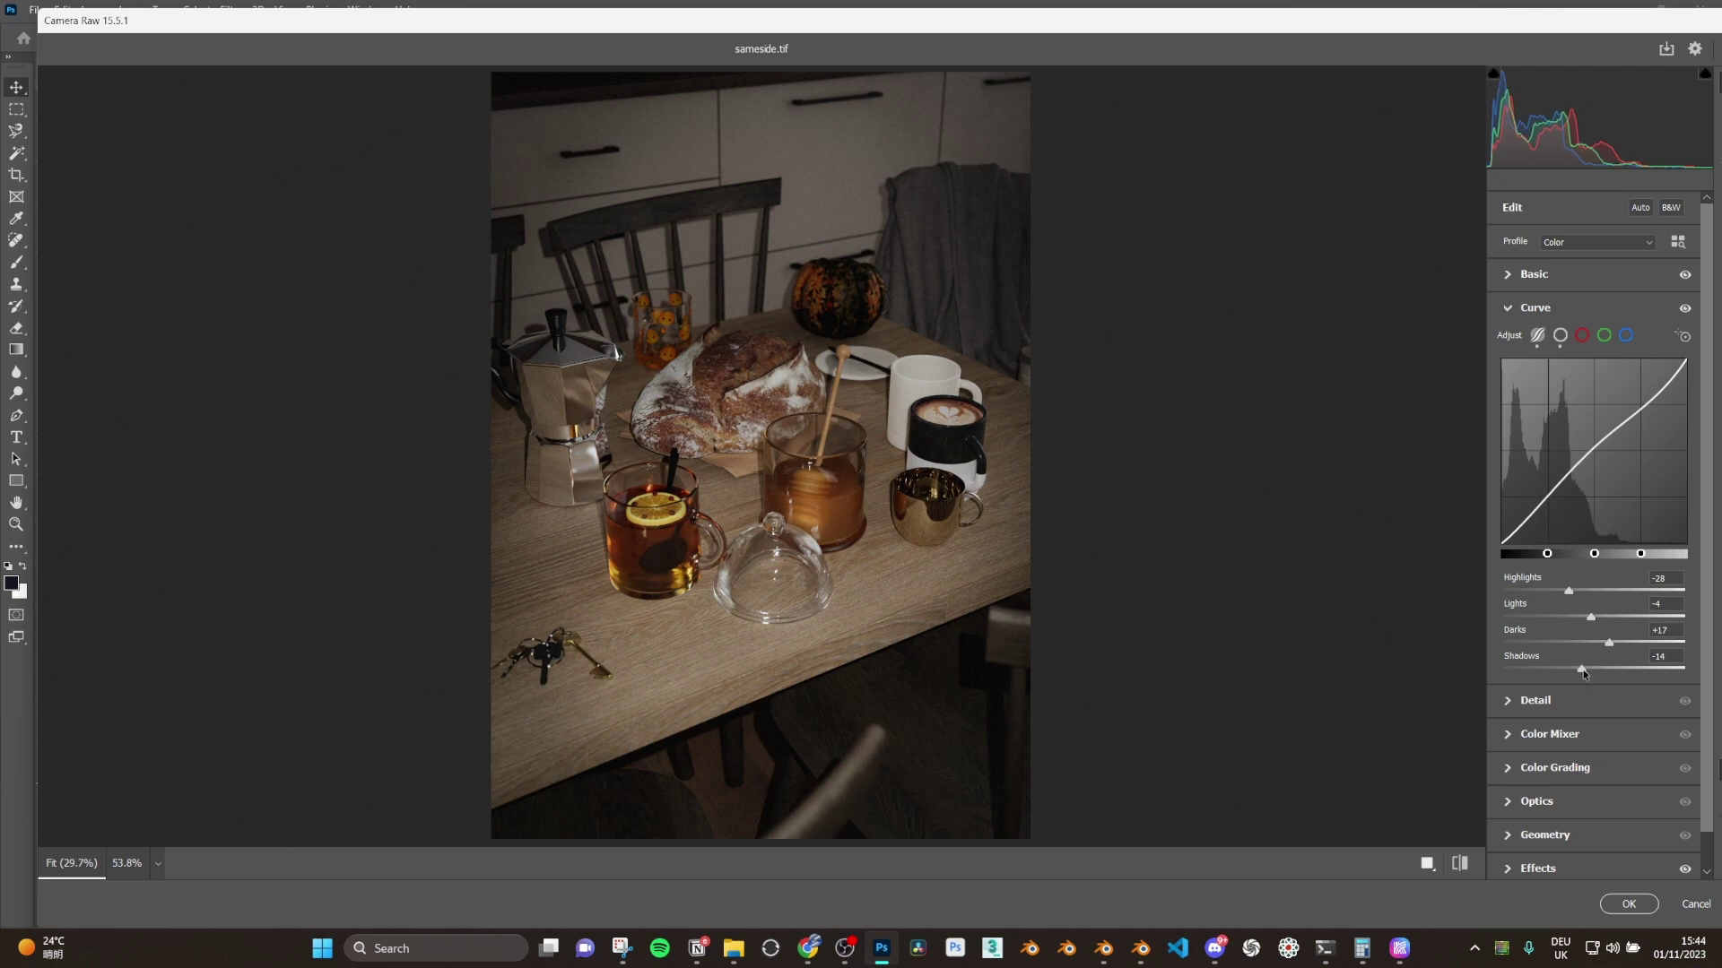
# - Set the saturation to -9 and inspect the bread, honey jar and coffee mug up close
pyautogui.click(1509, 275)
pyautogui.moveTo(1595, 706); pyautogui.dragTo(1584, 706)
pyautogui.click(737, 403)
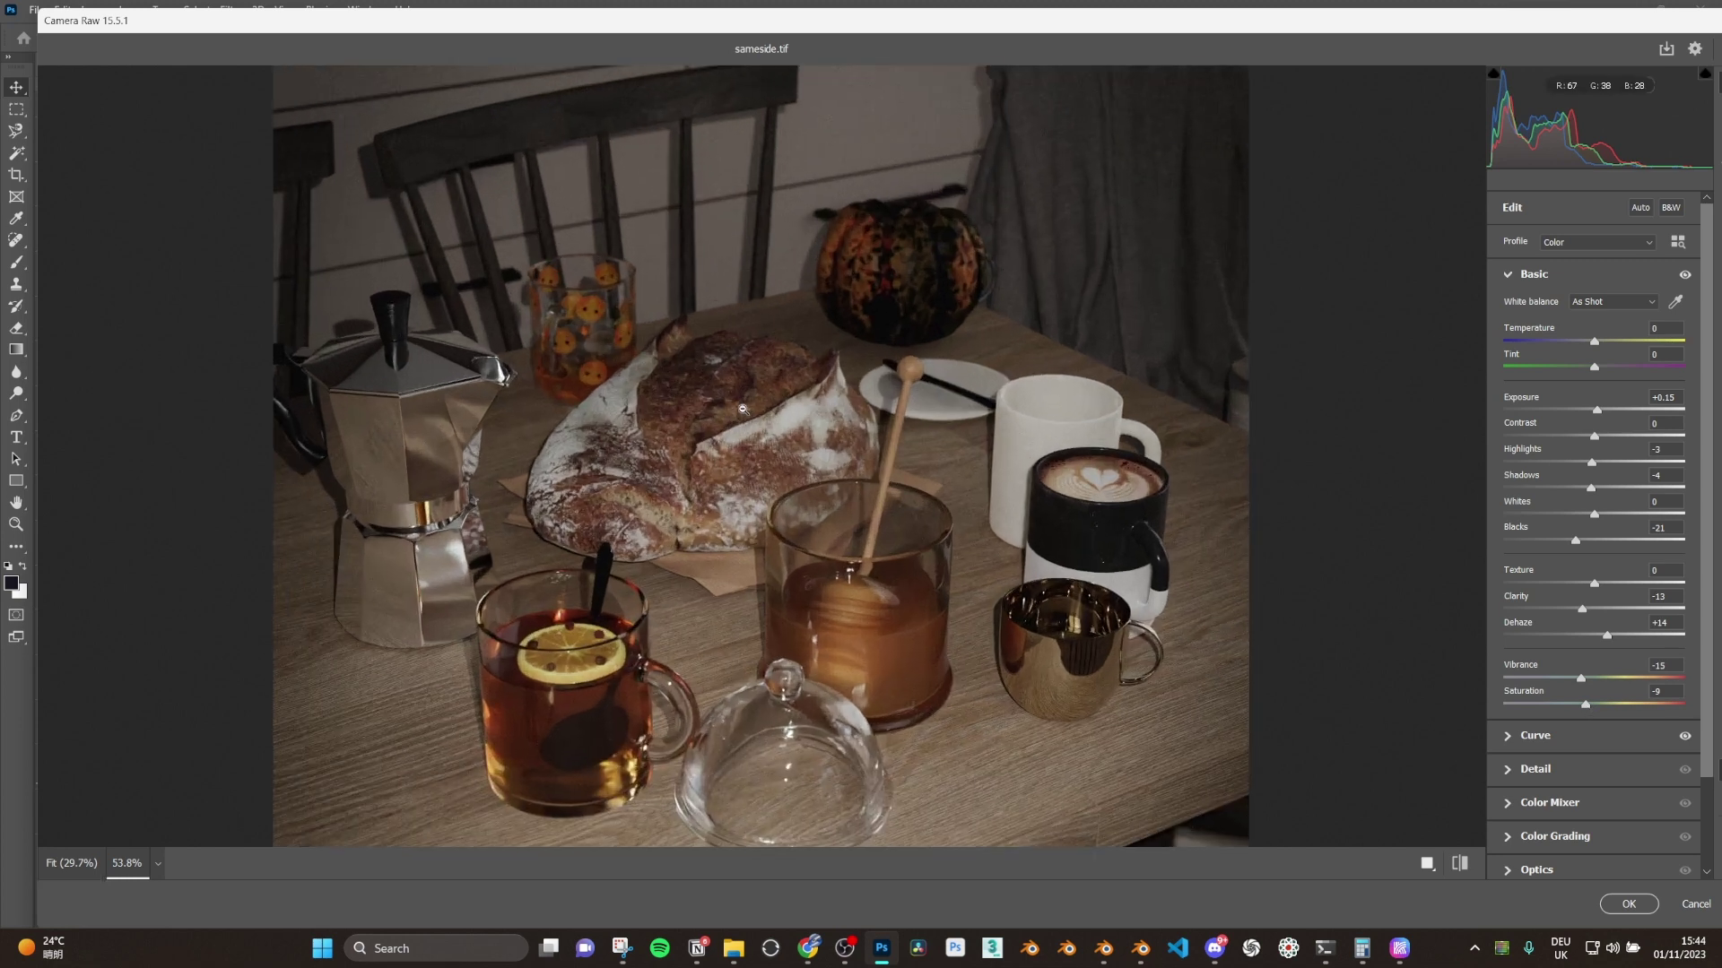
pyautogui.moveTo(831, 503); pyautogui.dragTo(878, 504)
pyautogui.scroll(2, 878, 504)
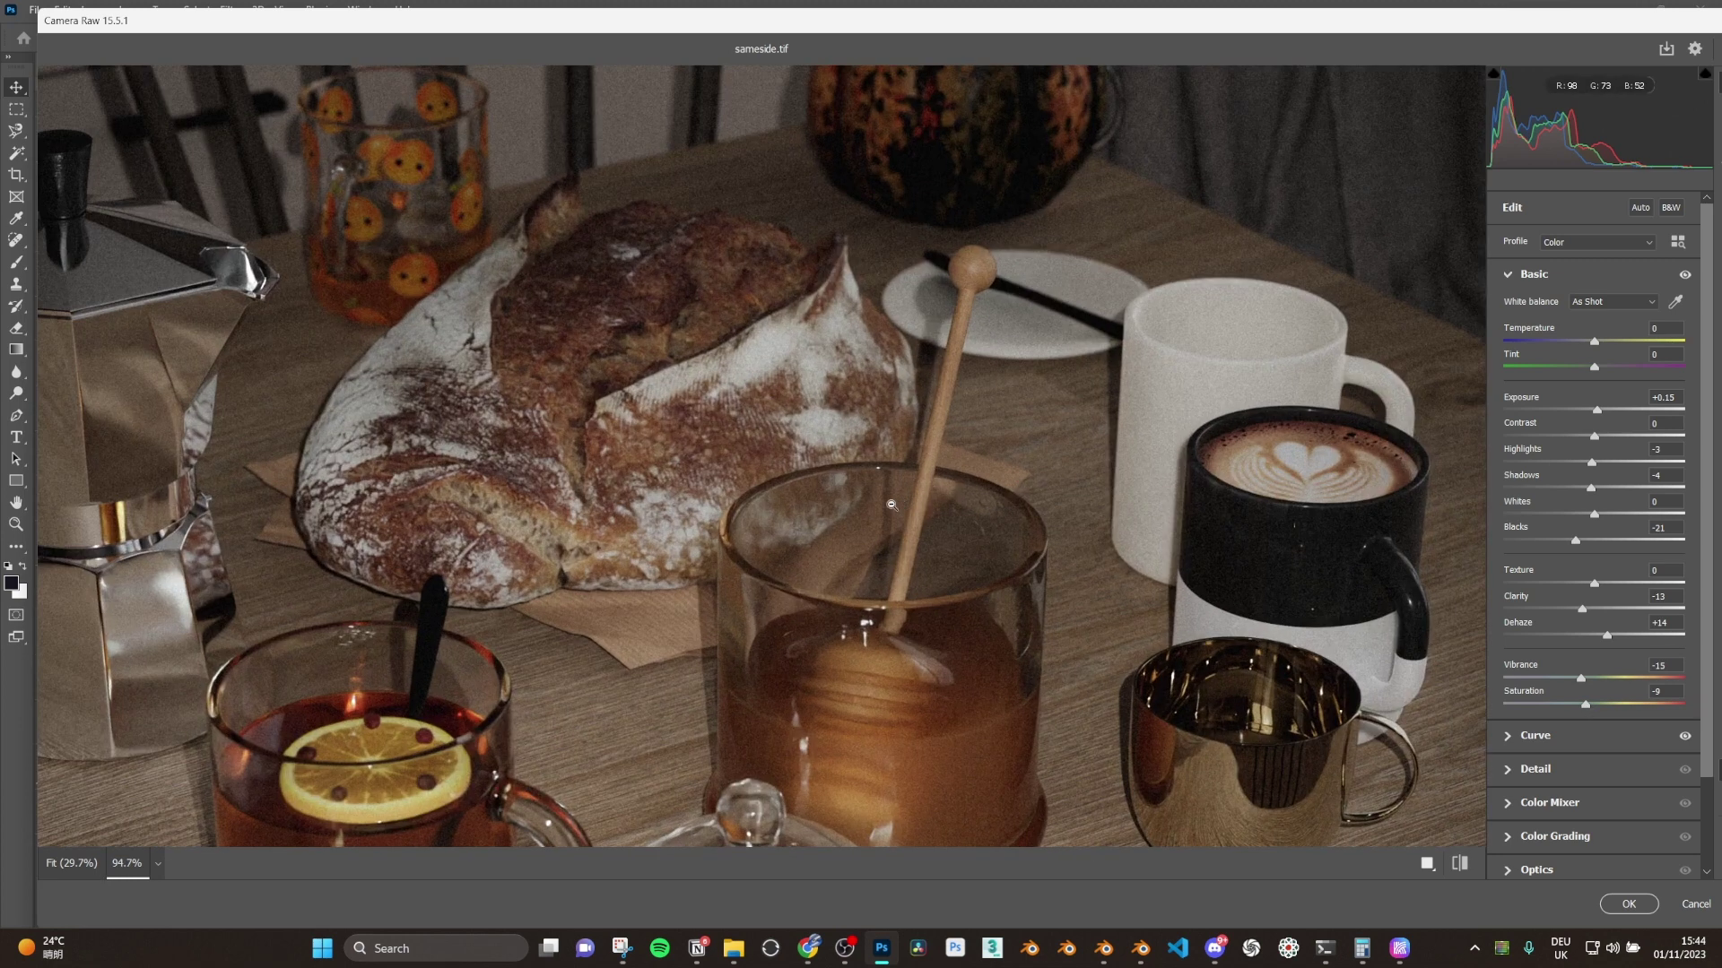
pyautogui.moveTo(1219, 427); pyautogui.dragTo(1276, 423)
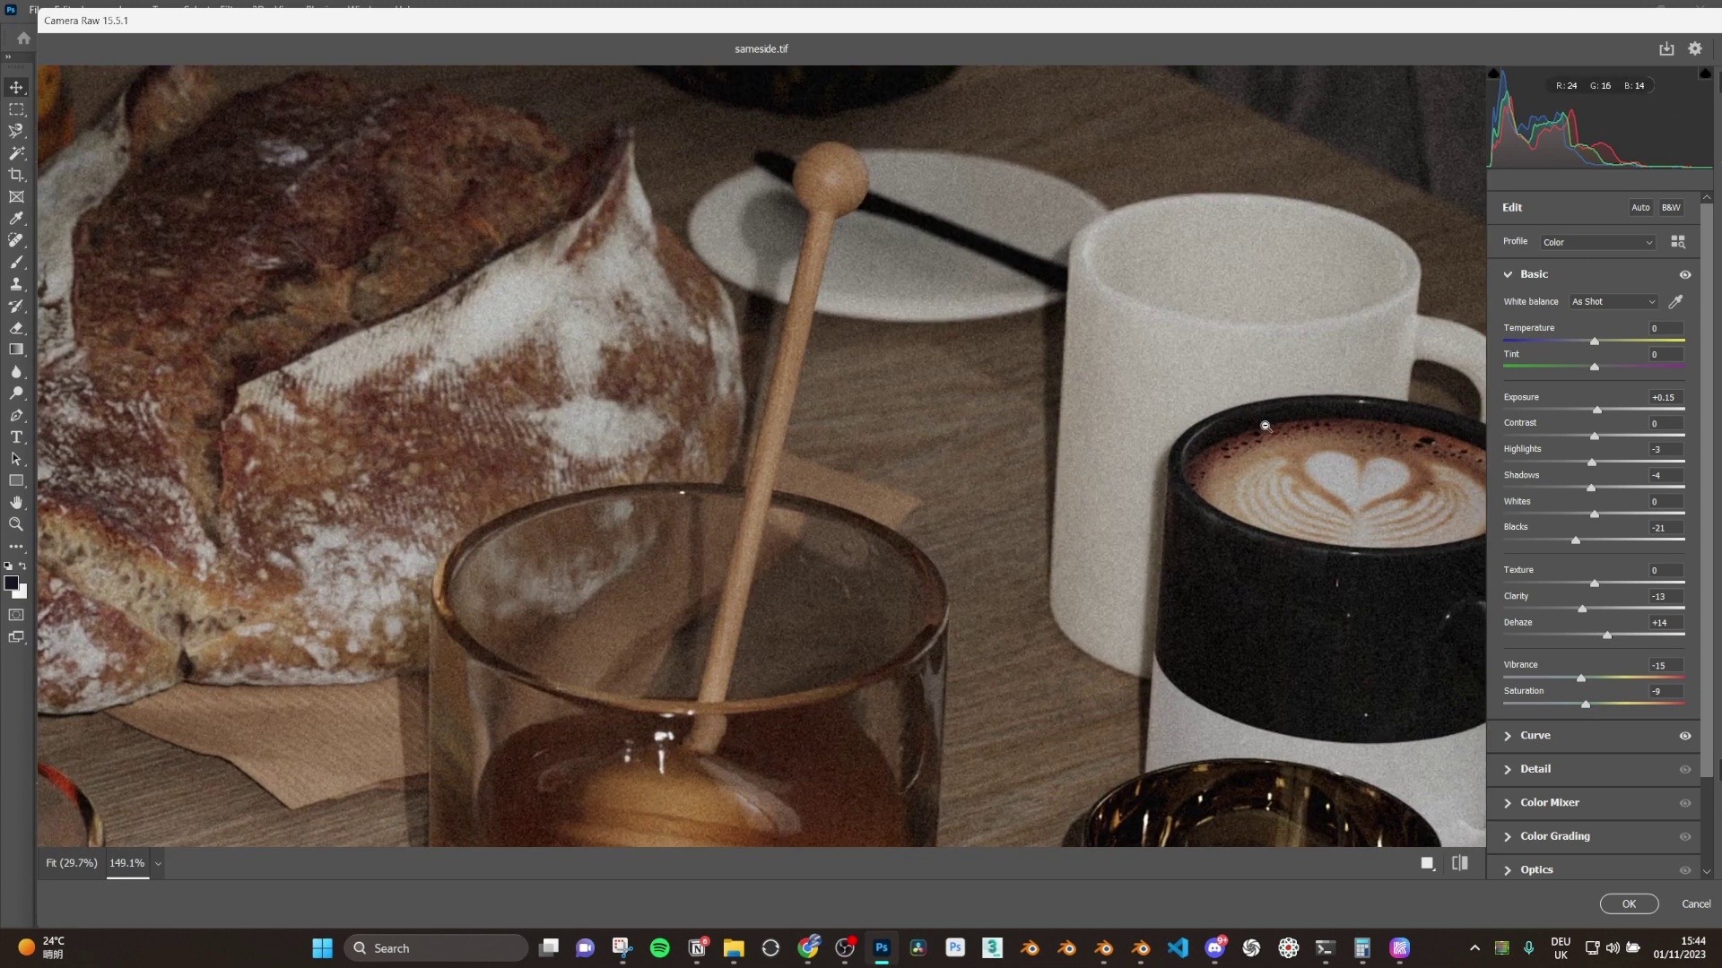
# - Apply the Camera Raw grading to the layer and open the custom settings of the Lens Correction filter
pyautogui.click(1276, 422)
pyautogui.click(1634, 902)
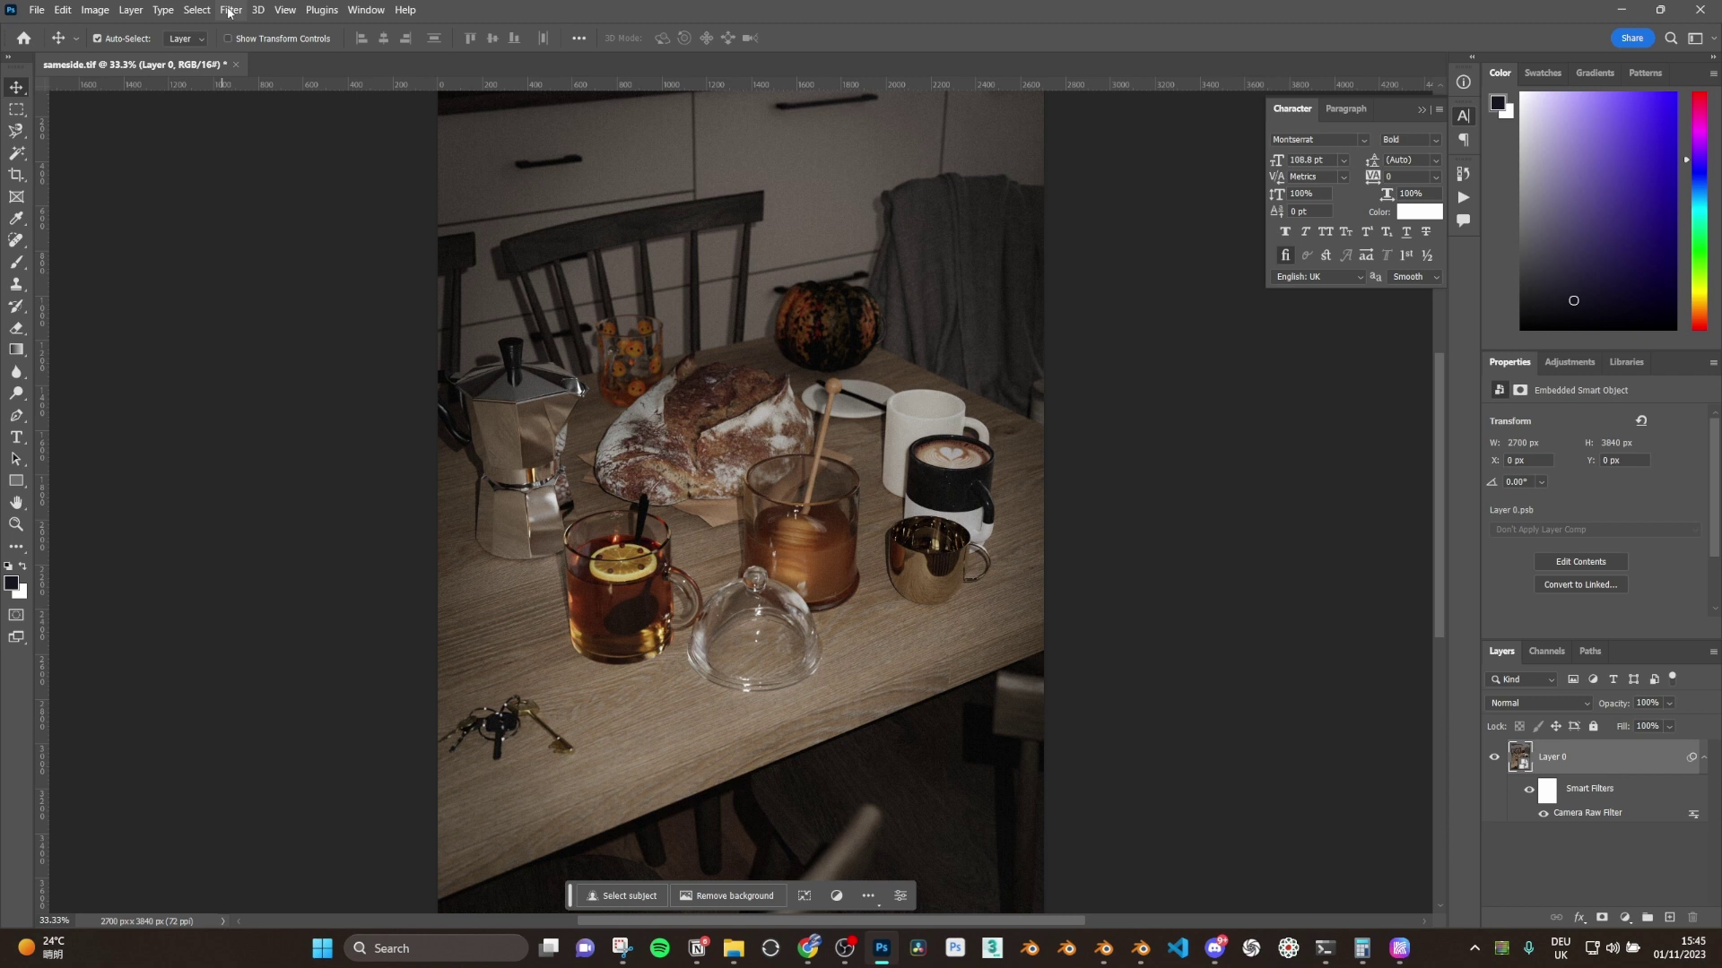
pyautogui.click(229, 11)
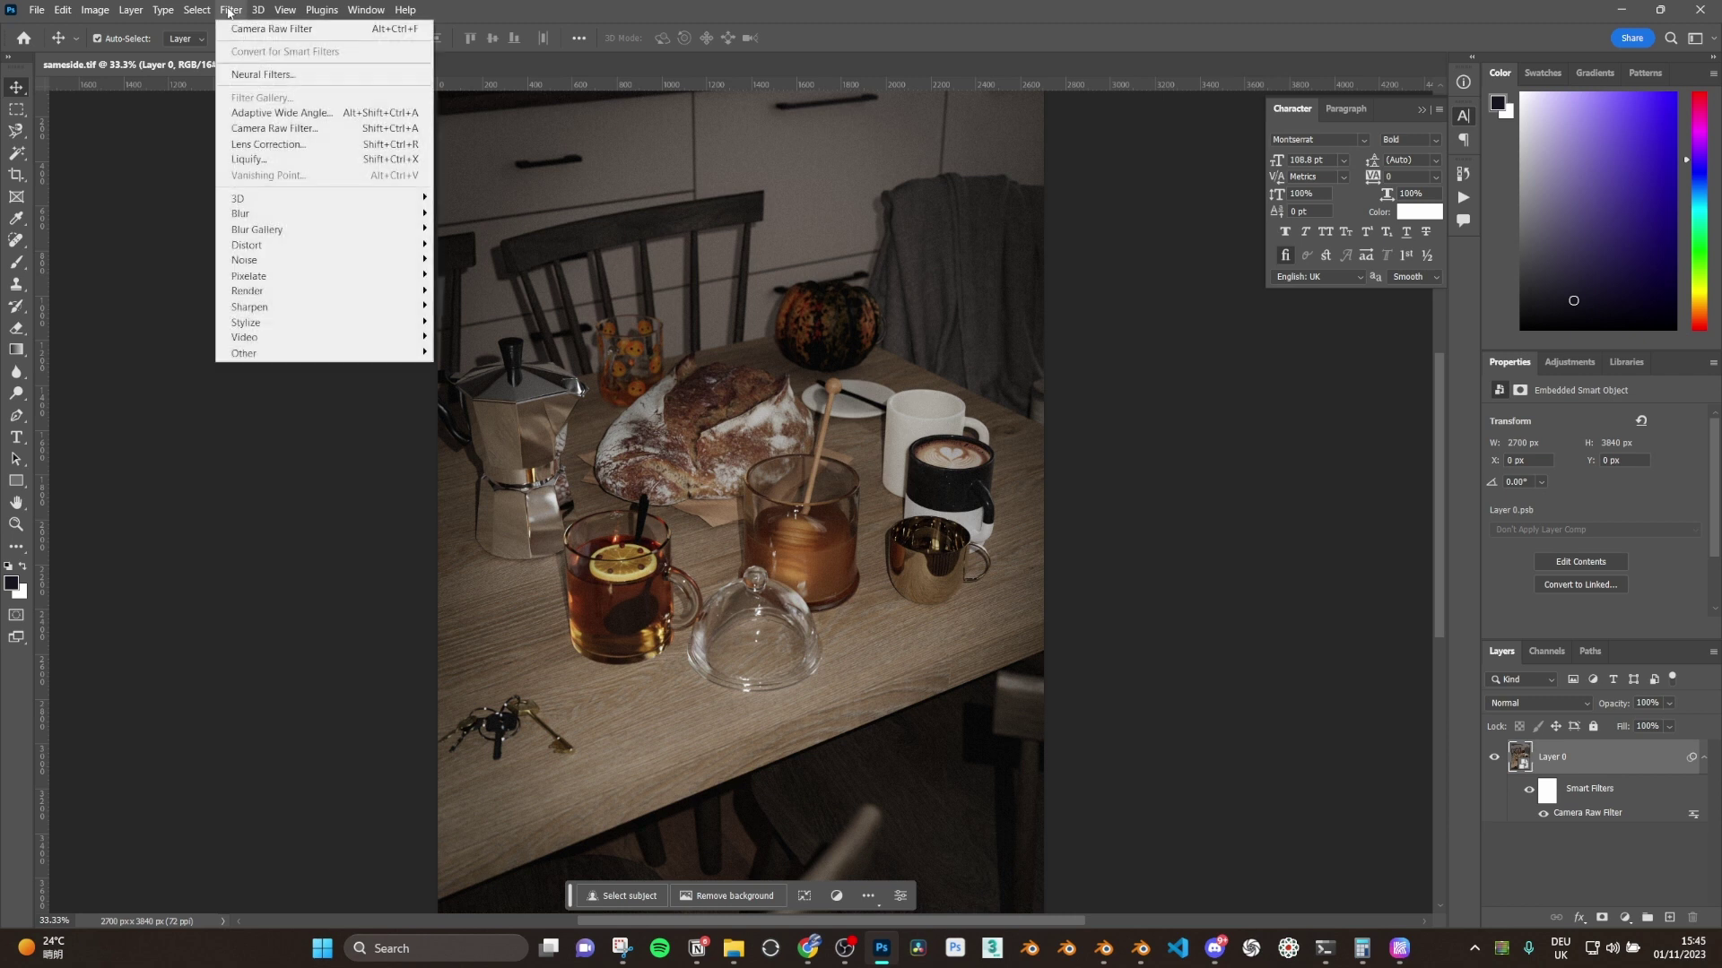
pyautogui.click(296, 144)
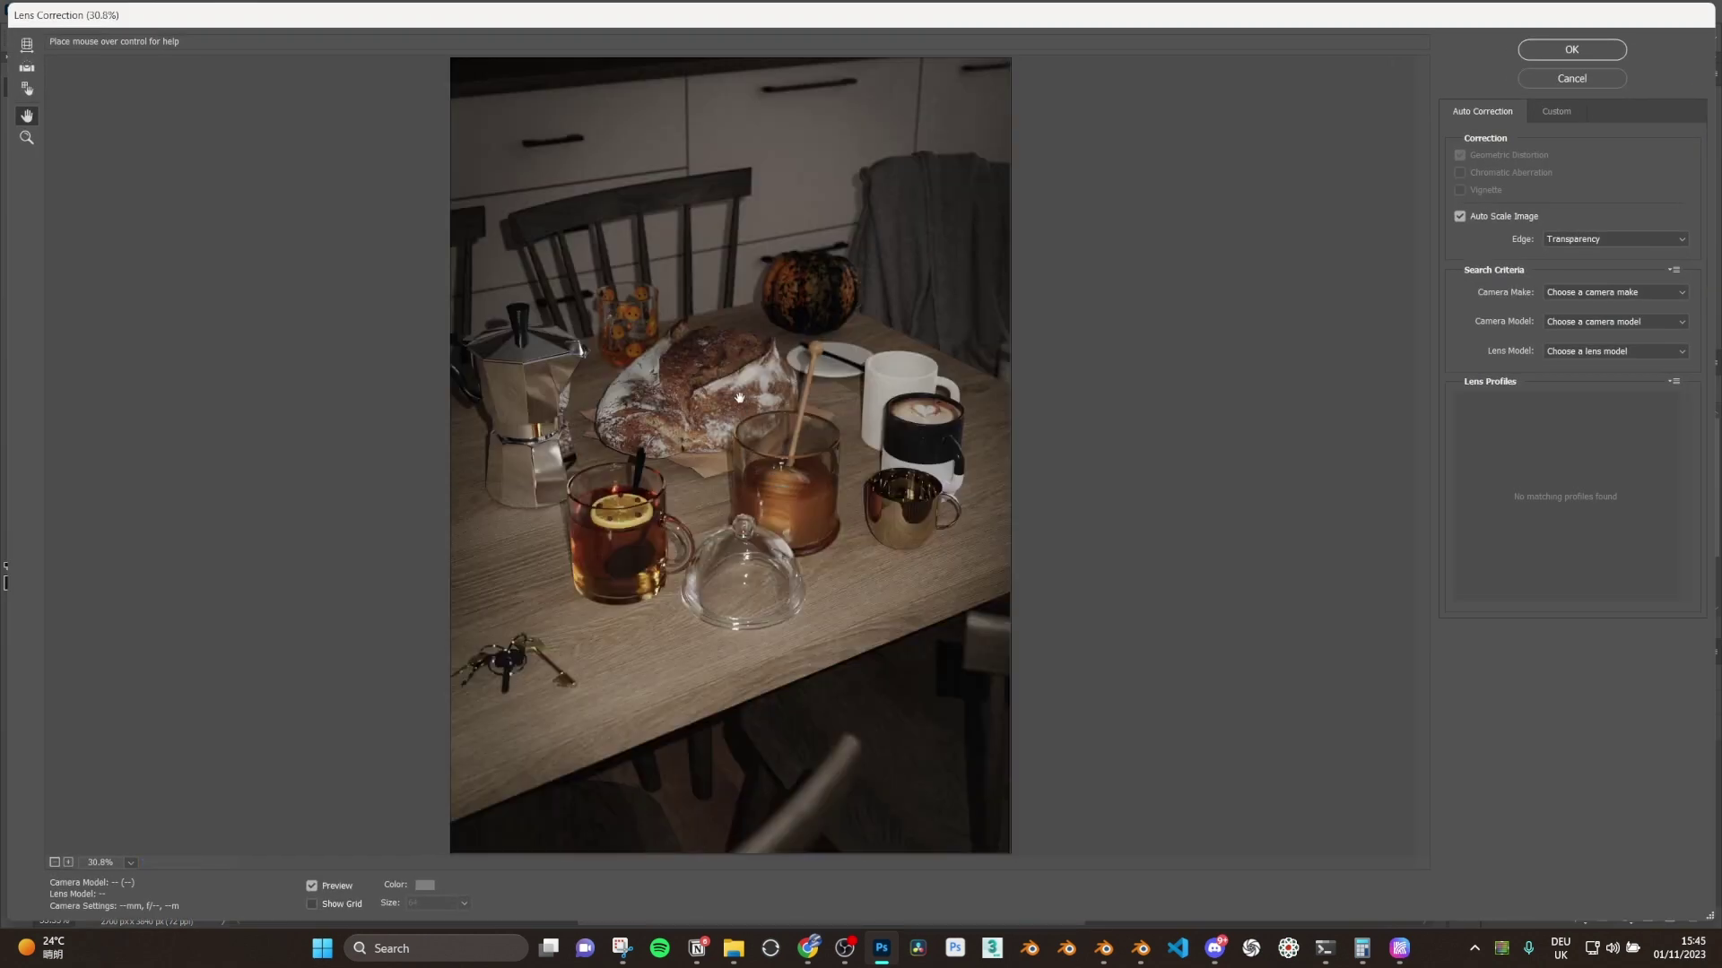
pyautogui.click(1559, 114)
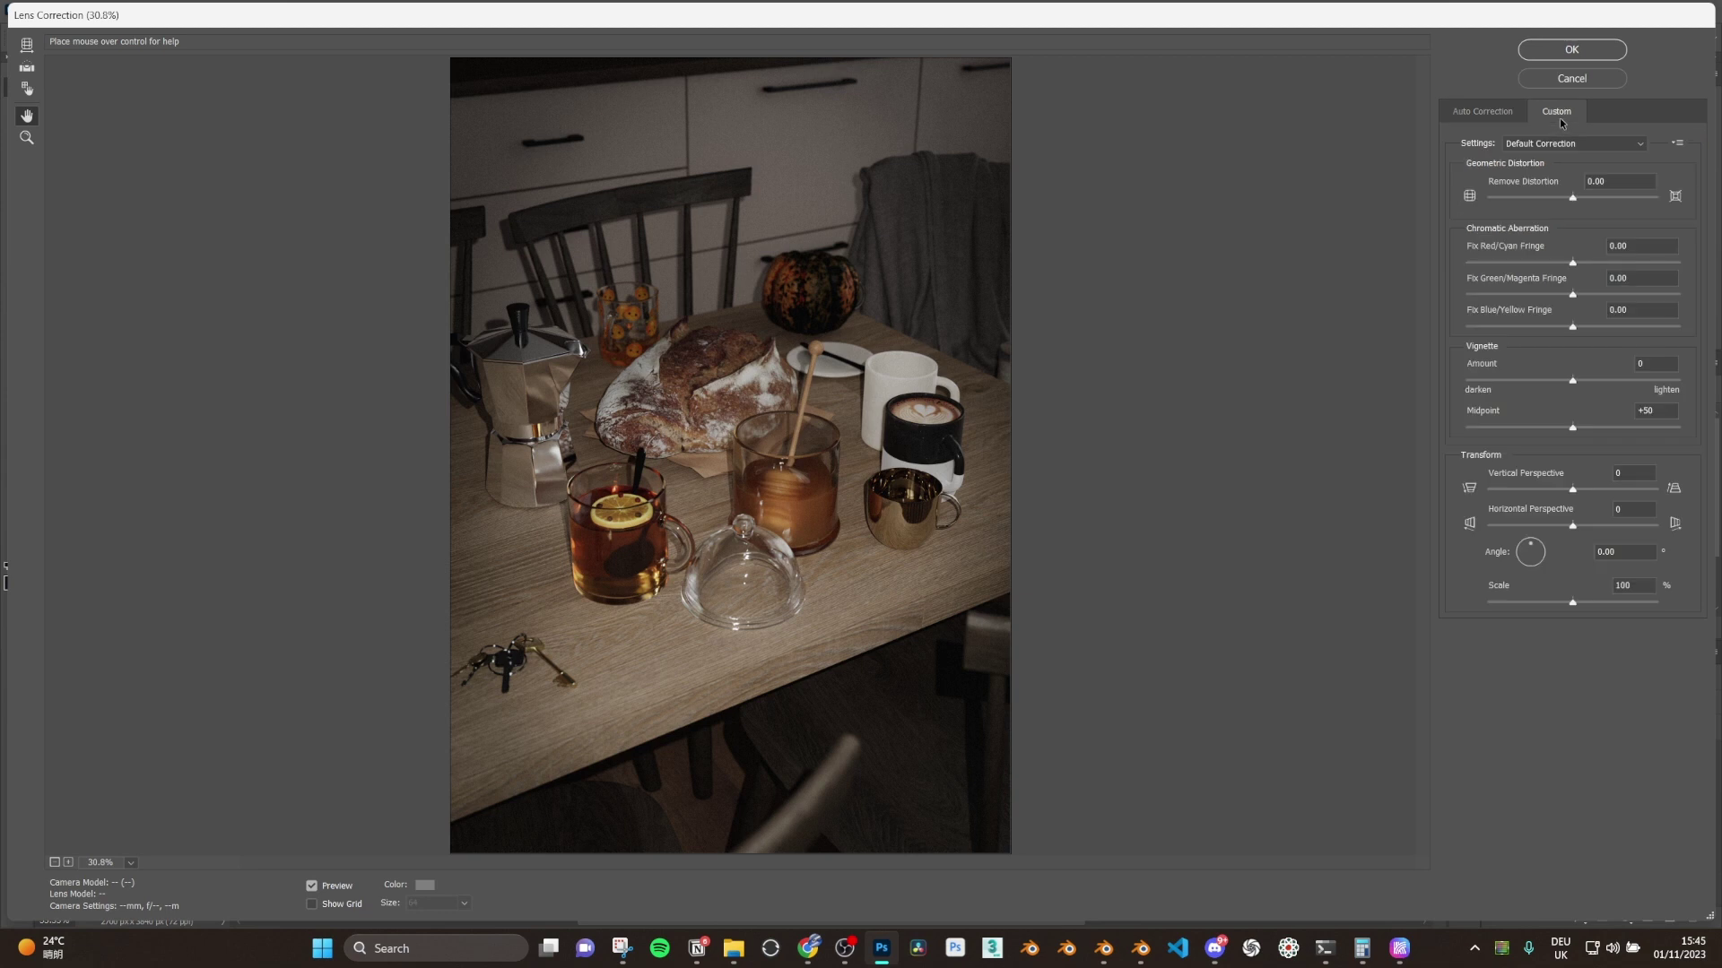
# - Add chromatic aberration with red/cyan fringe -22.22, green/magenta fringe +31.75 and blue/yellow fringe -34.92
pyautogui.keyDown('ctrl'); pyautogui.click(720, 386); pyautogui.keyUp('ctrl')
pyautogui.keyDown('ctrl'); pyautogui.moveTo(721, 387); pyautogui.dragTo(1063, 629); pyautogui.keyUp('ctrl')
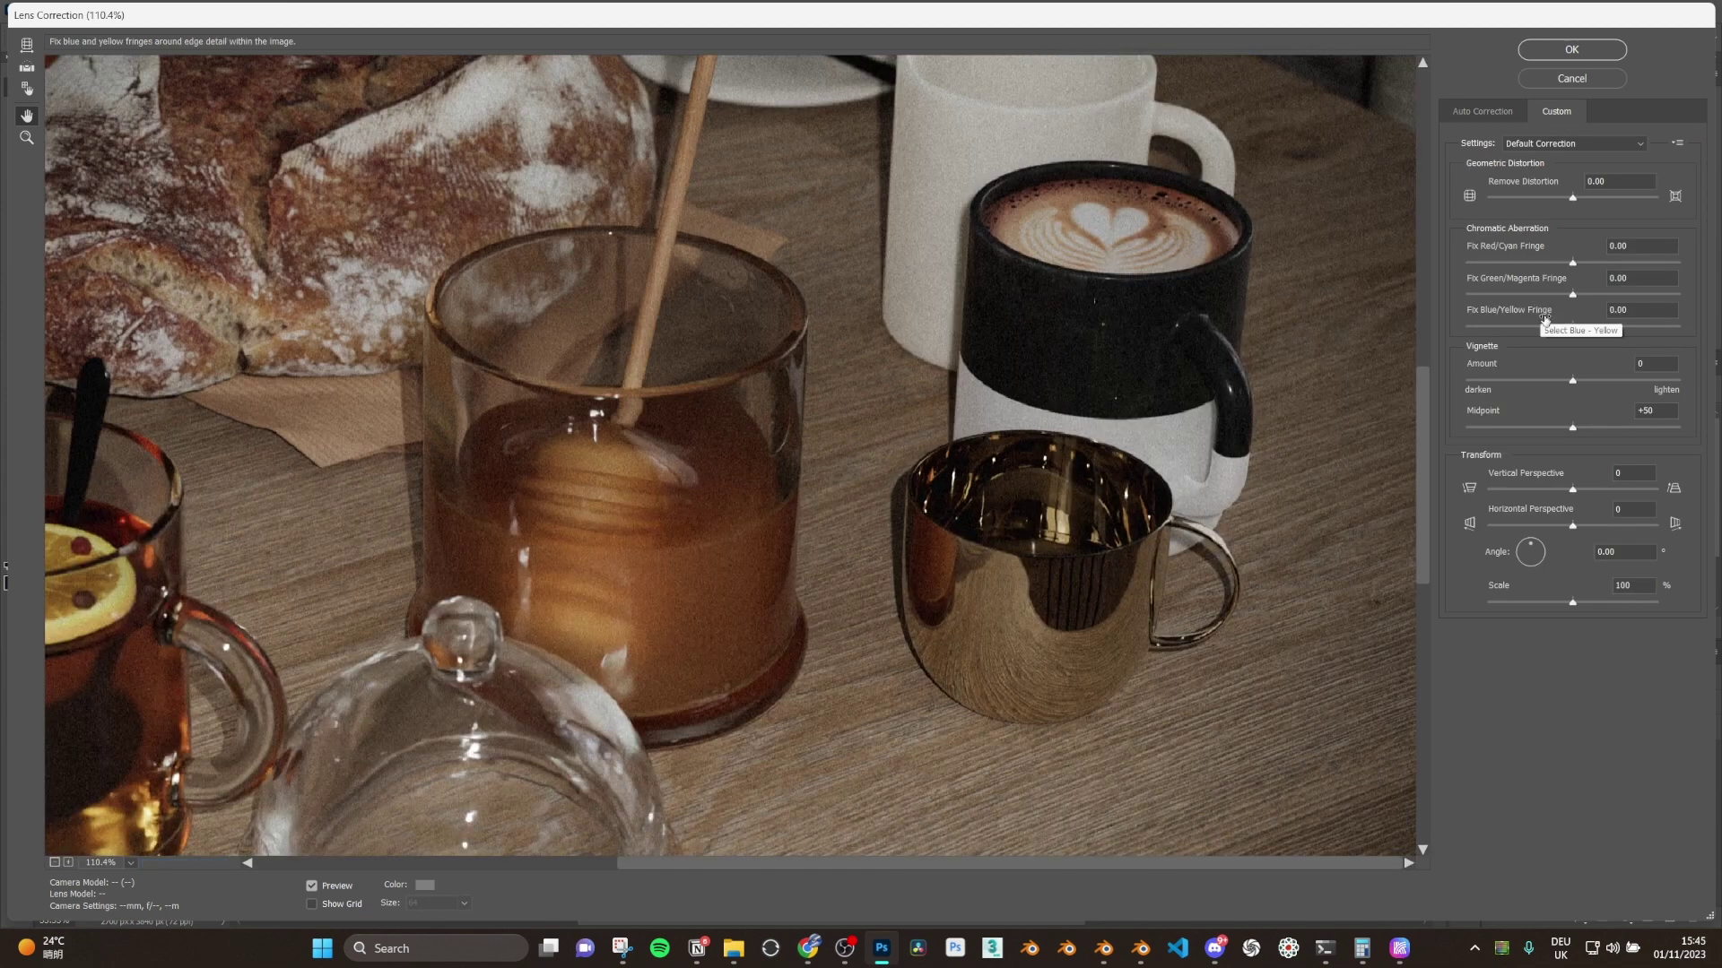
pyautogui.moveTo(1570, 266); pyautogui.dragTo(1606, 295)
pyautogui.click(1574, 295)
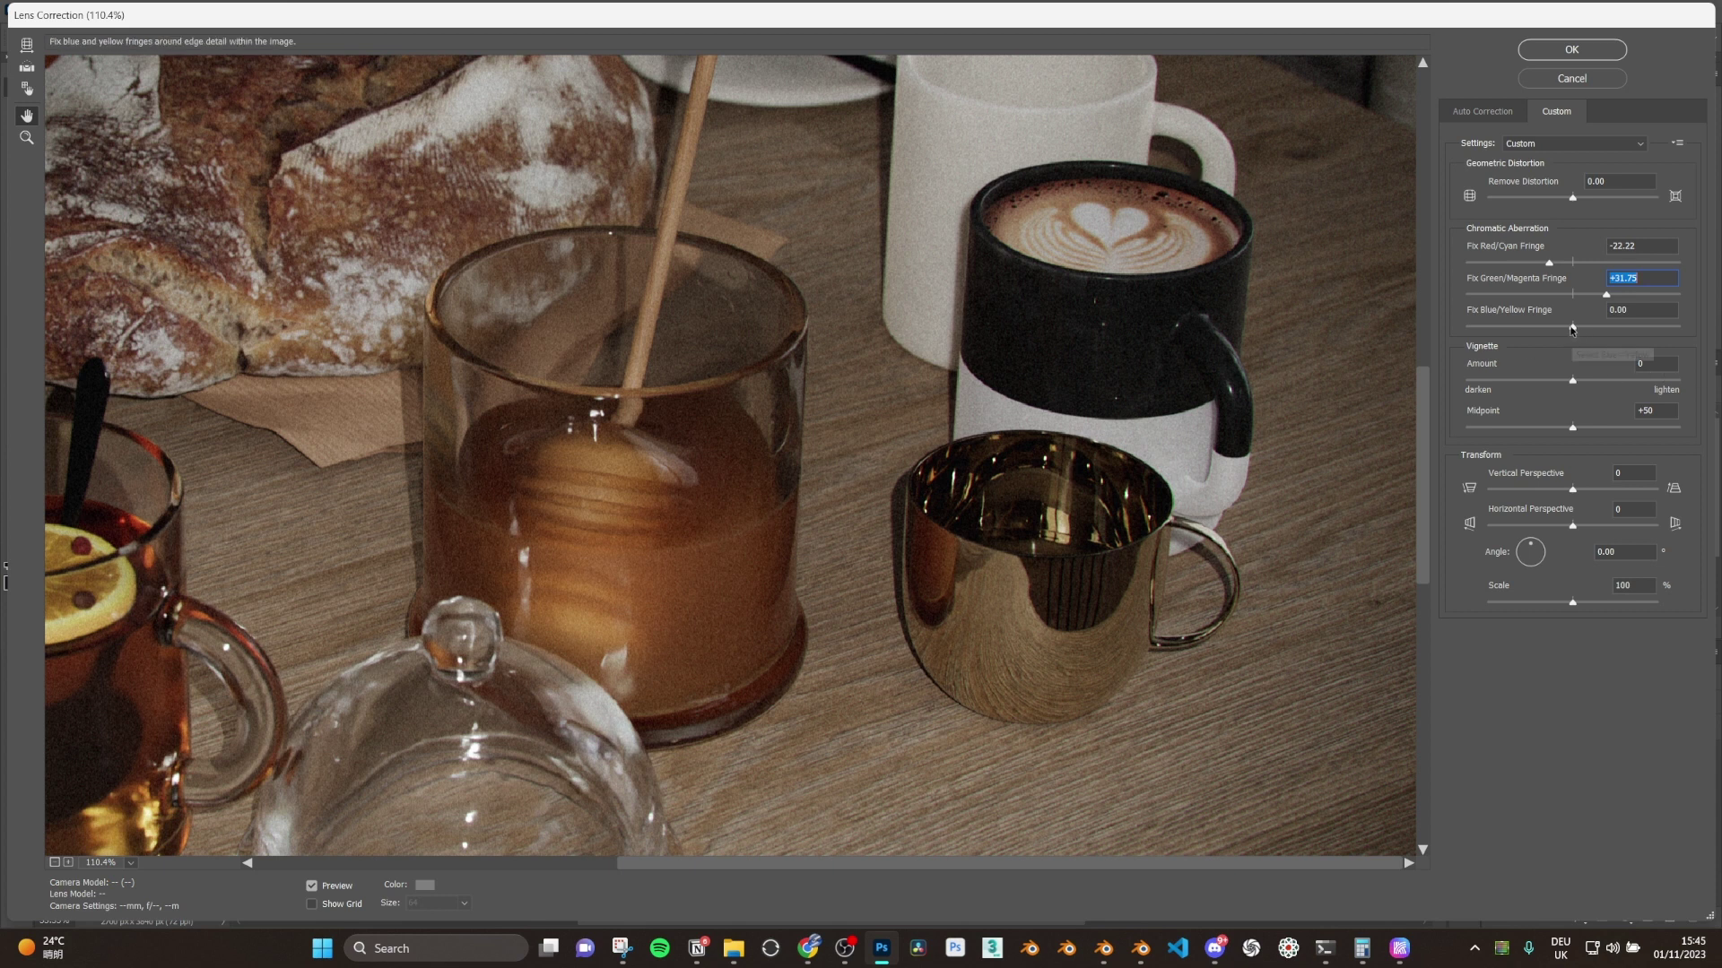
pyautogui.moveTo(1570, 328); pyautogui.dragTo(1534, 326)
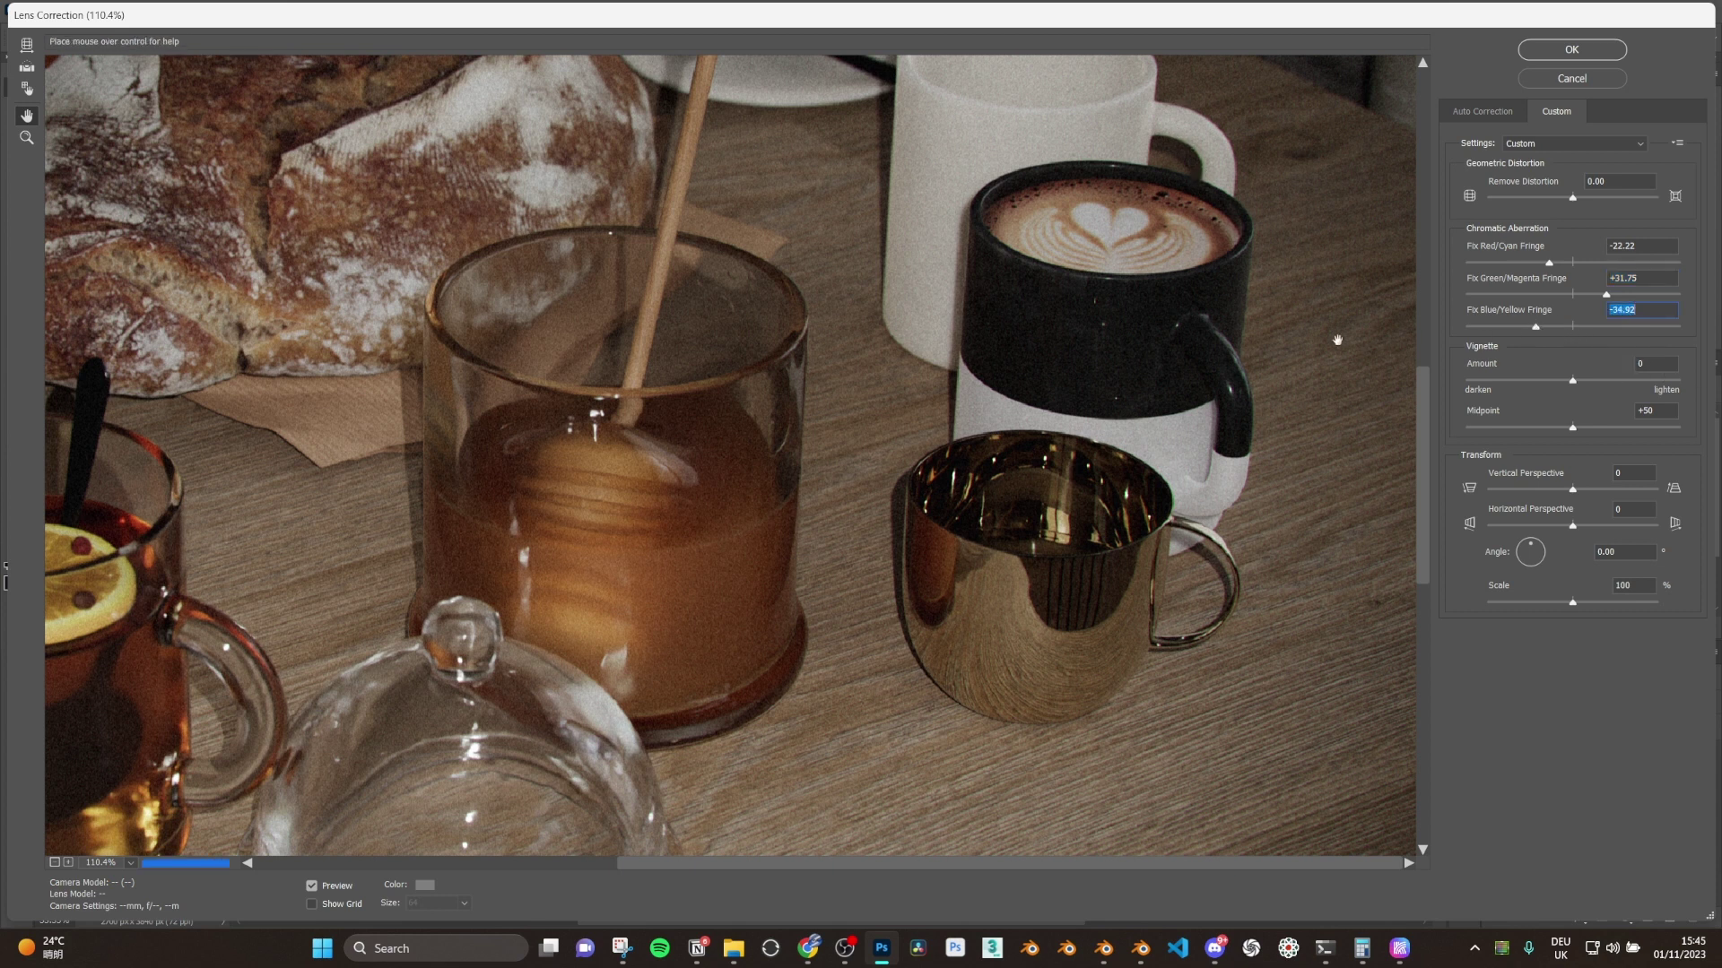
# - Check the colour fringing on the pumpkin, tea glass, moka pot, bread and mugs, then apply the lens correction
pyautogui.moveTo(1421, 414); pyautogui.dragTo(1419, 253)
pyautogui.moveTo(1420, 338); pyautogui.dragTo(1422, 335)
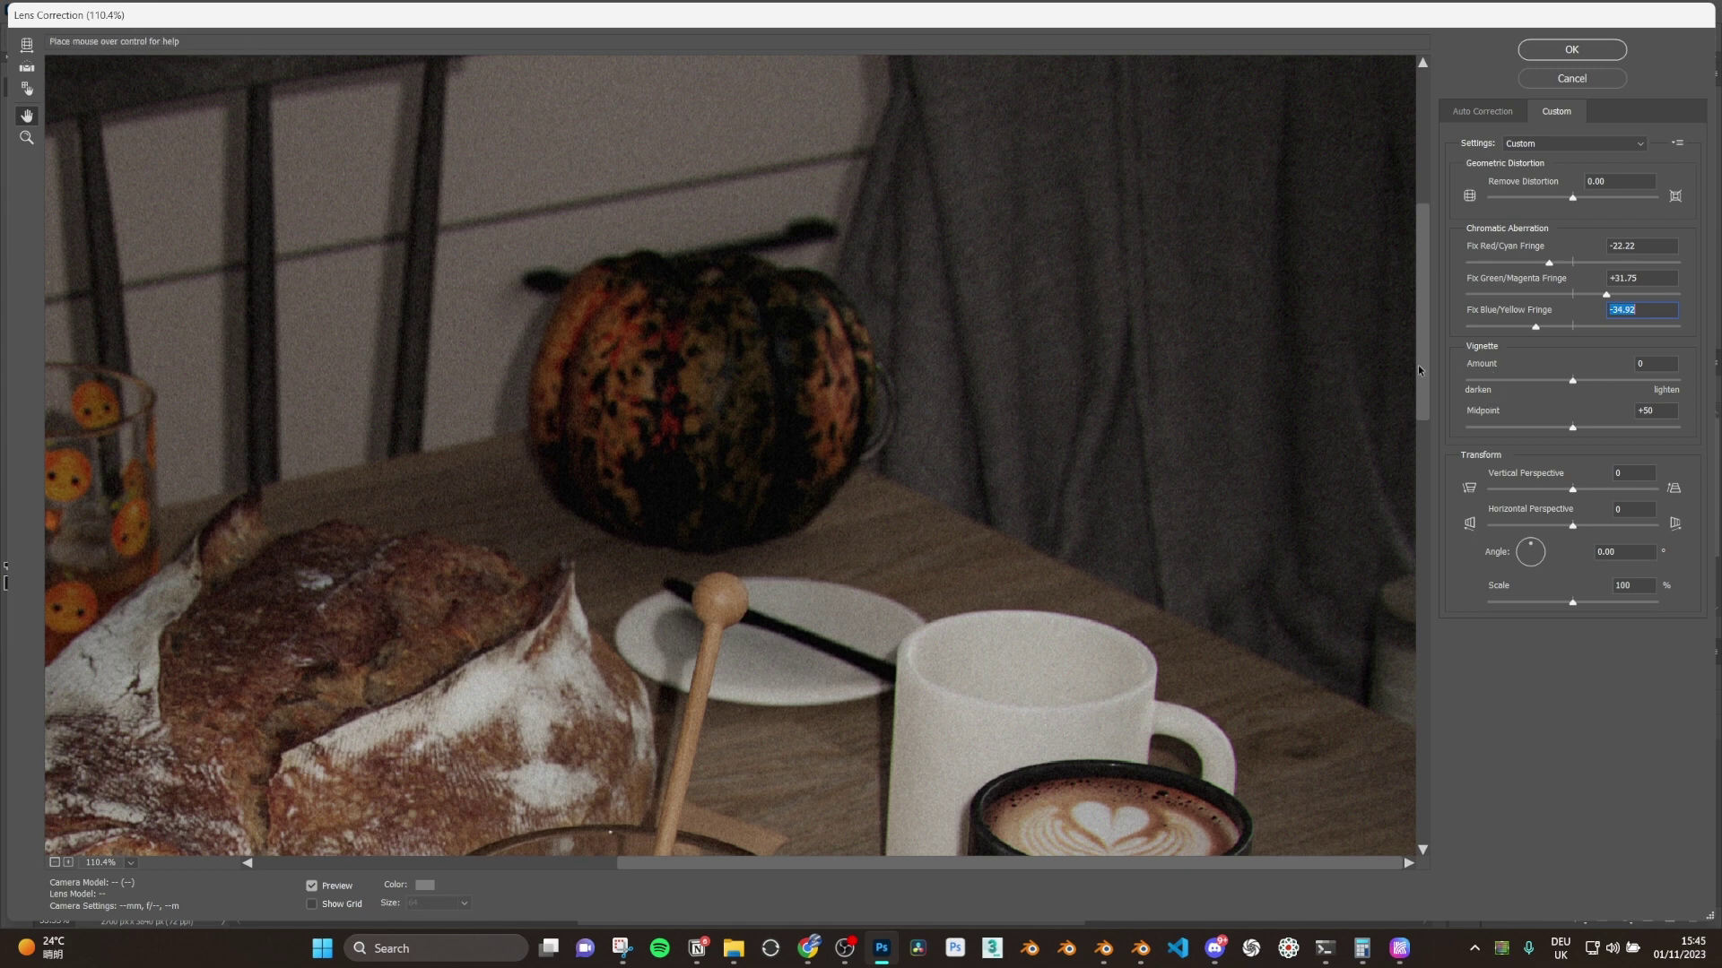
pyautogui.click(1422, 520)
pyautogui.moveTo(1422, 520); pyautogui.dragTo(1423, 556)
pyautogui.moveTo(990, 864); pyautogui.dragTo(499, 834)
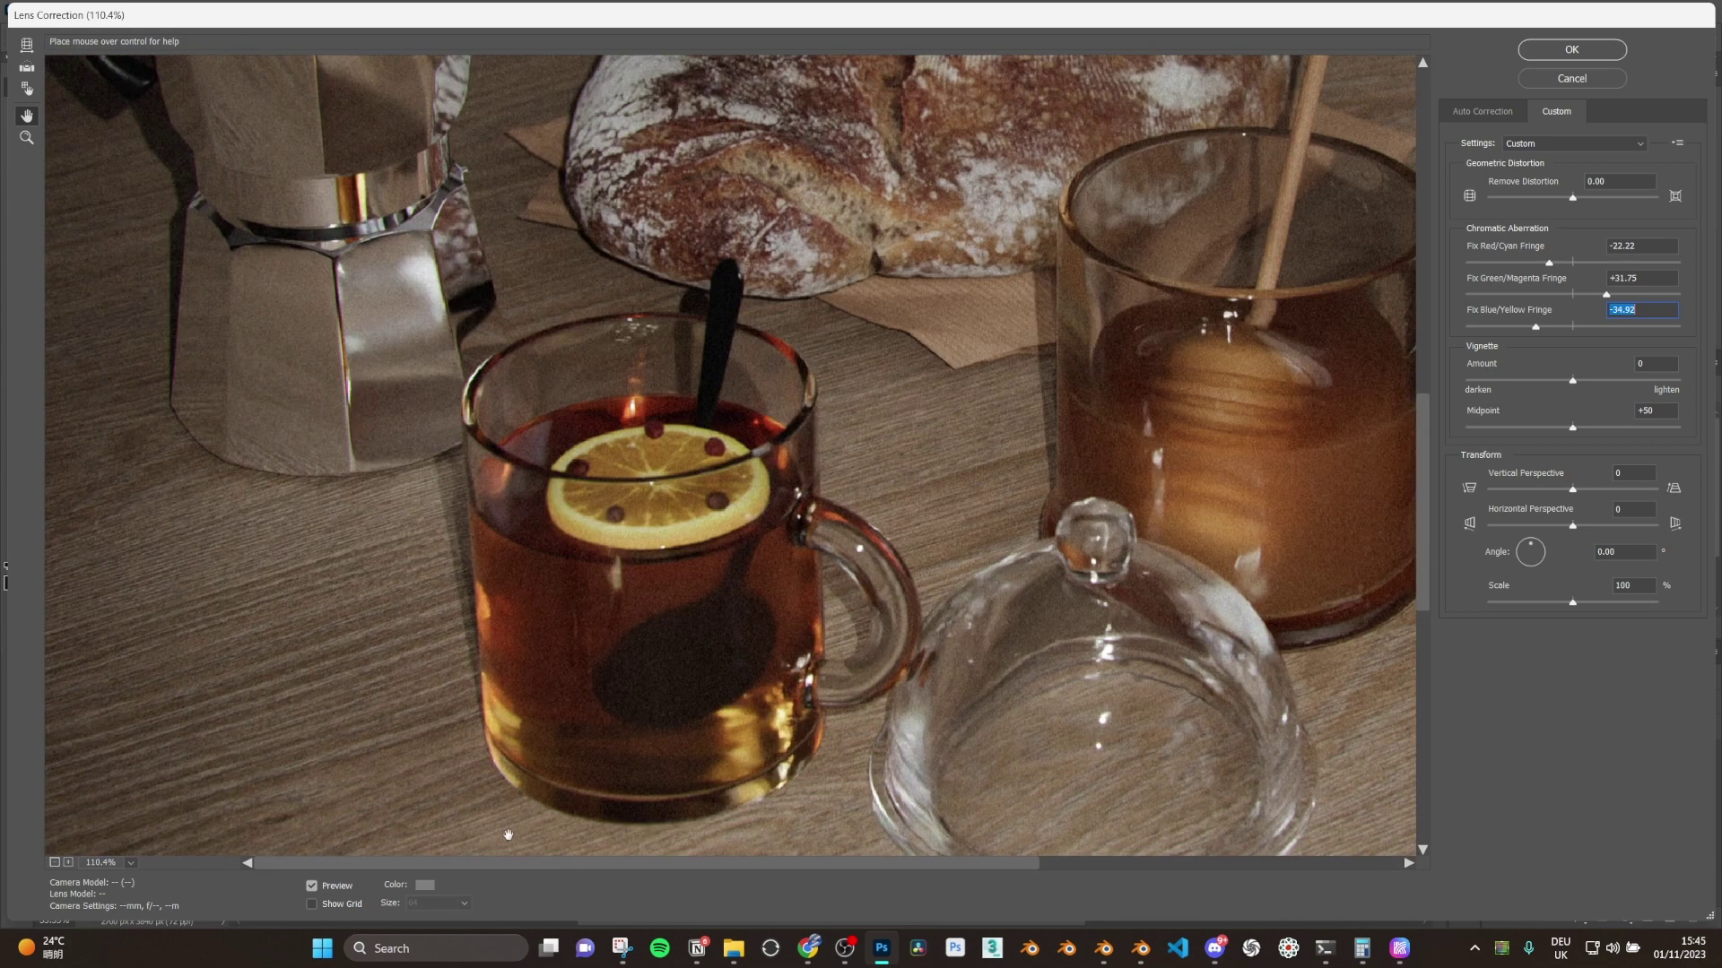
pyautogui.scroll(3, 490, 798)
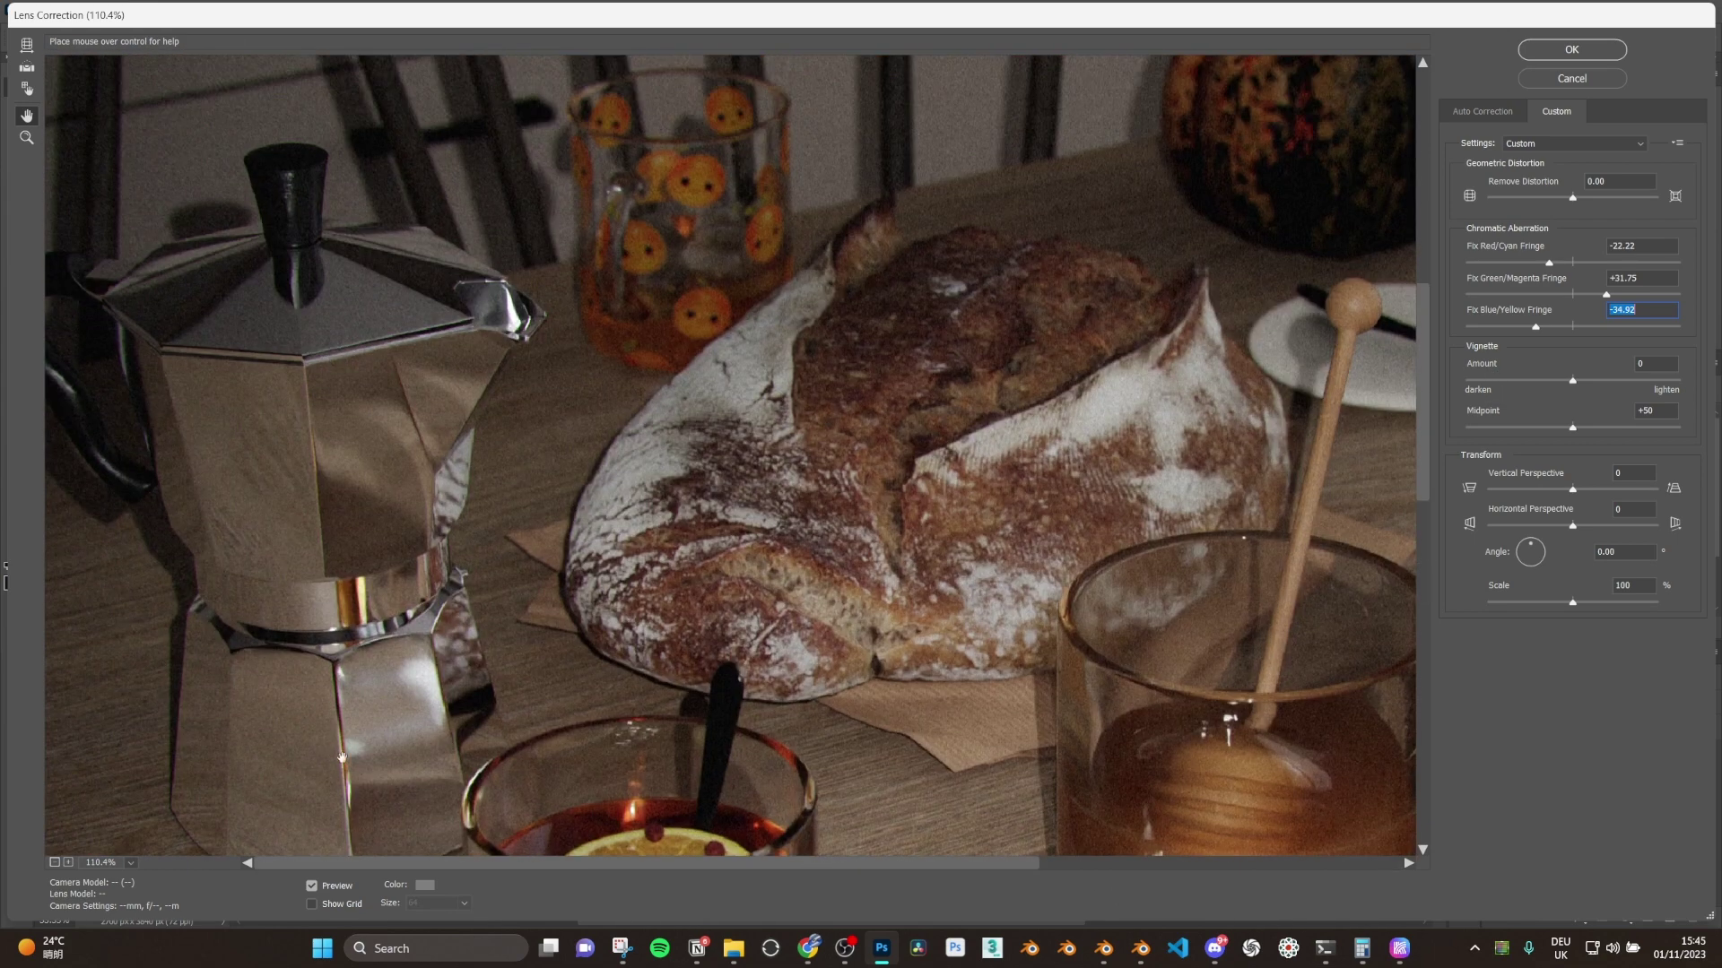
pyautogui.scroll(2, 299, 348)
pyautogui.click(785, 417)
pyautogui.press('alt')
pyautogui.keyDown('alt'); pyautogui.click(1095, 443); pyautogui.keyUp('alt')
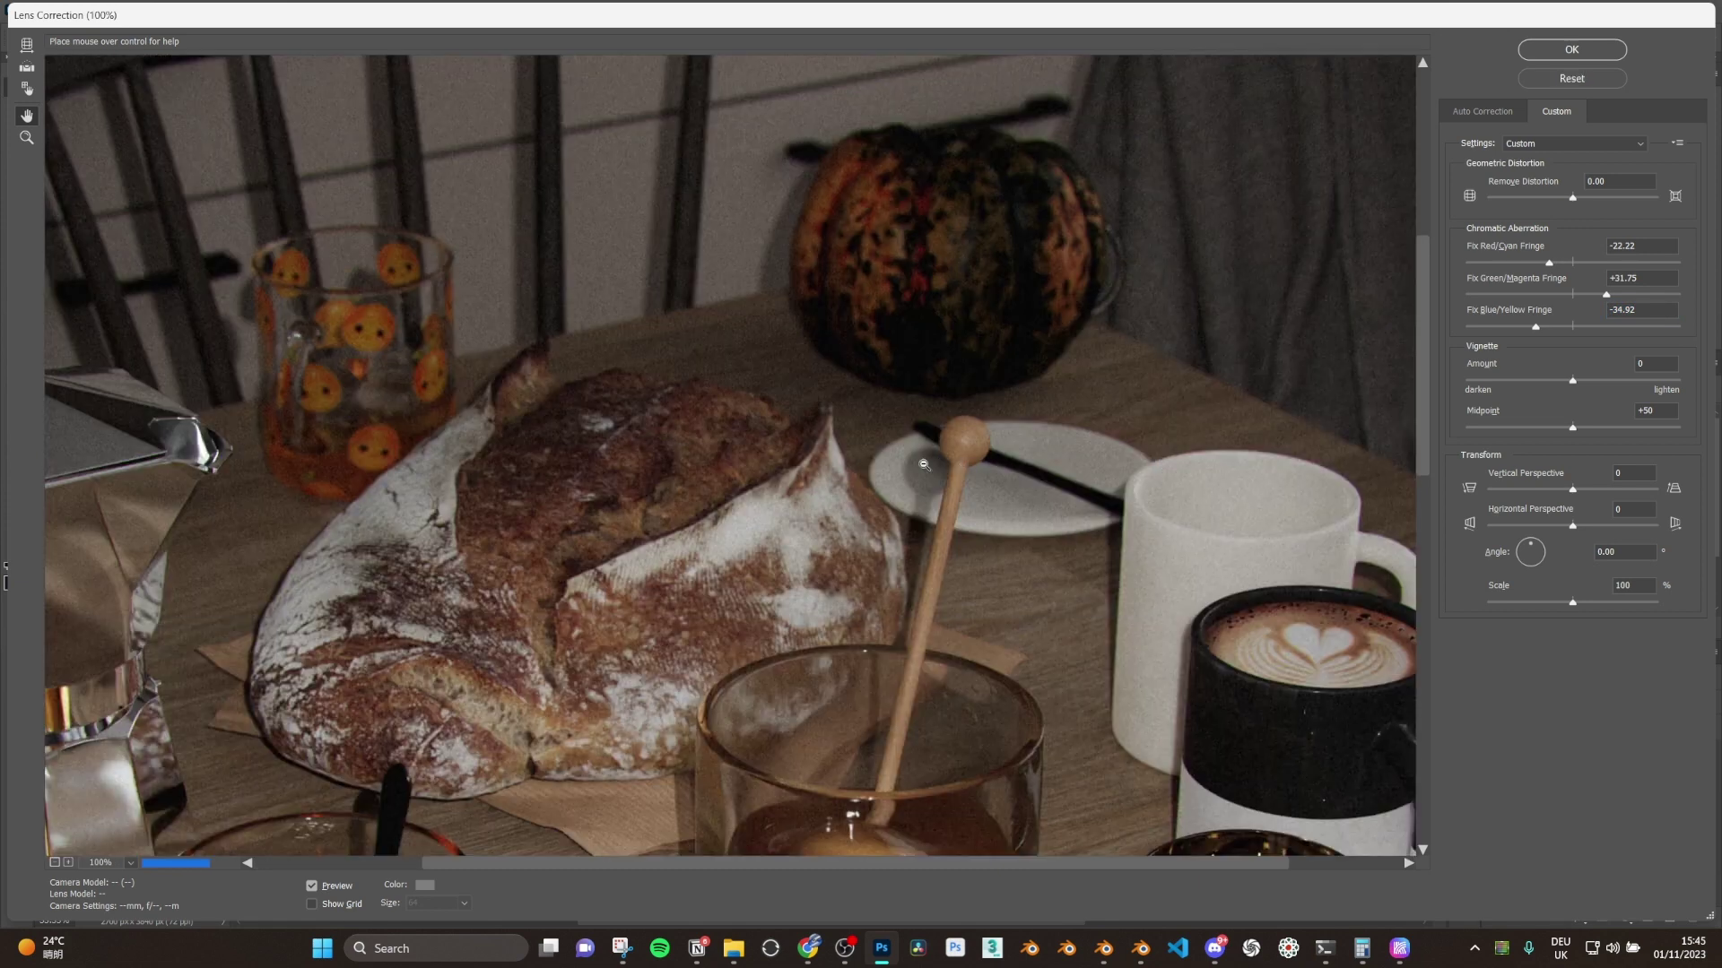
pyautogui.keyDown('alt'); pyautogui.click(1018, 533); pyautogui.keyUp('alt')
pyautogui.scroll(-2, 1200, 546)
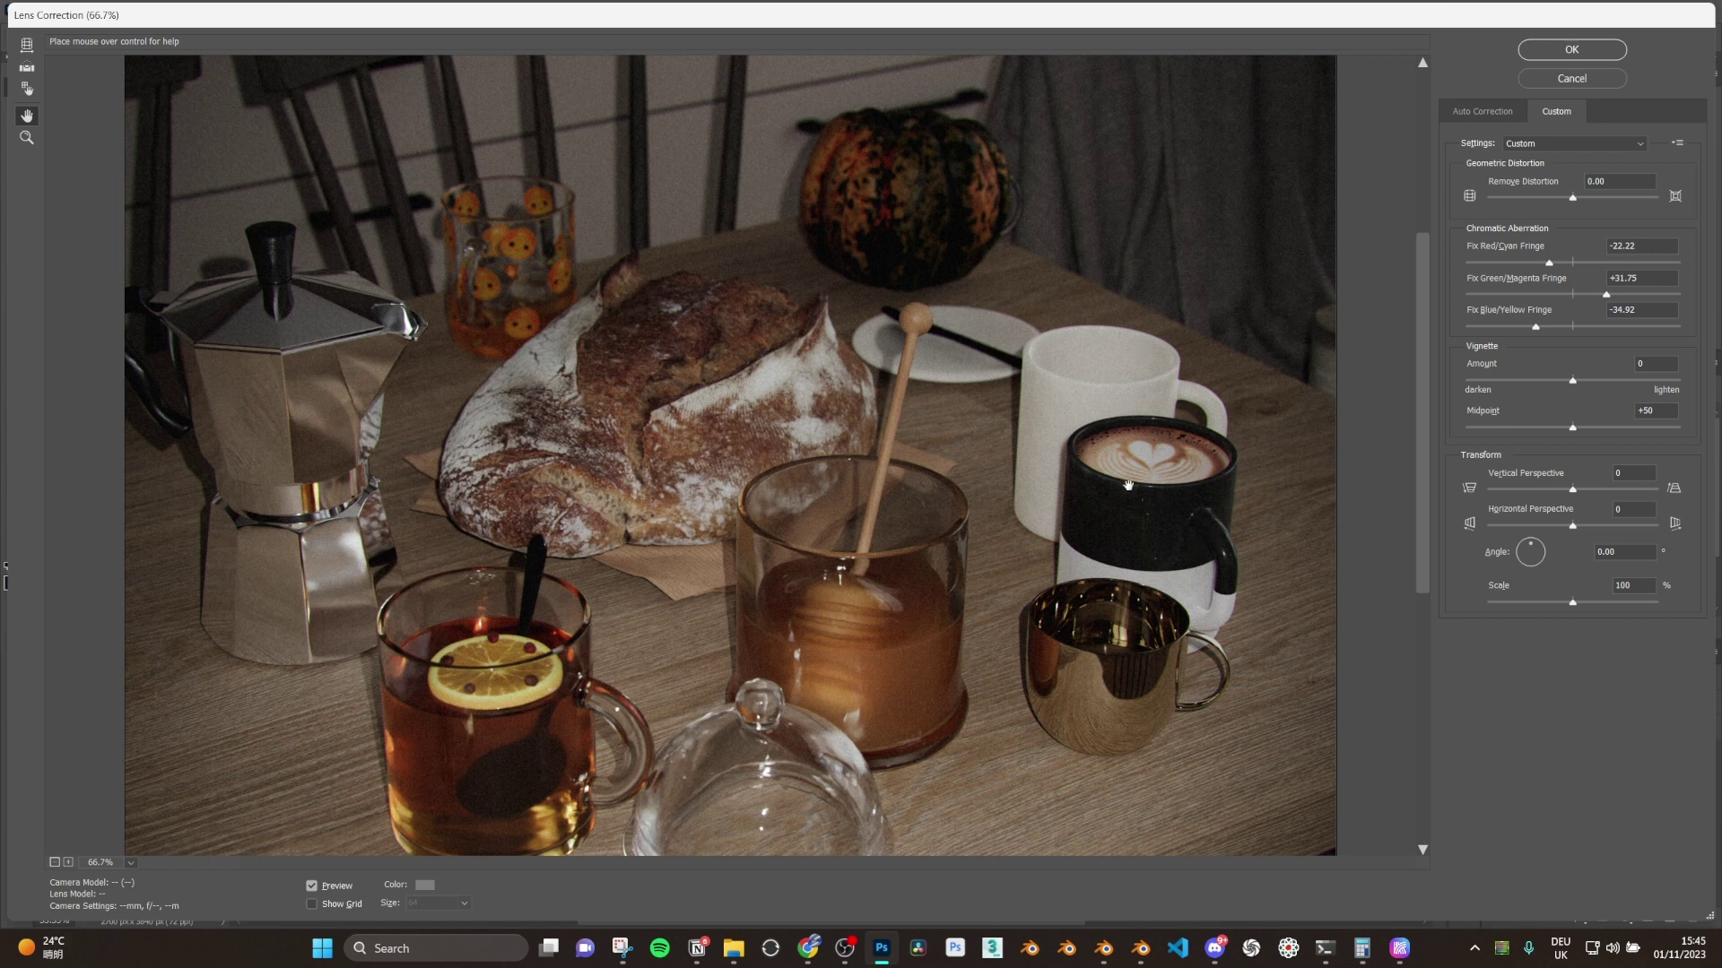
pyautogui.click(1571, 49)
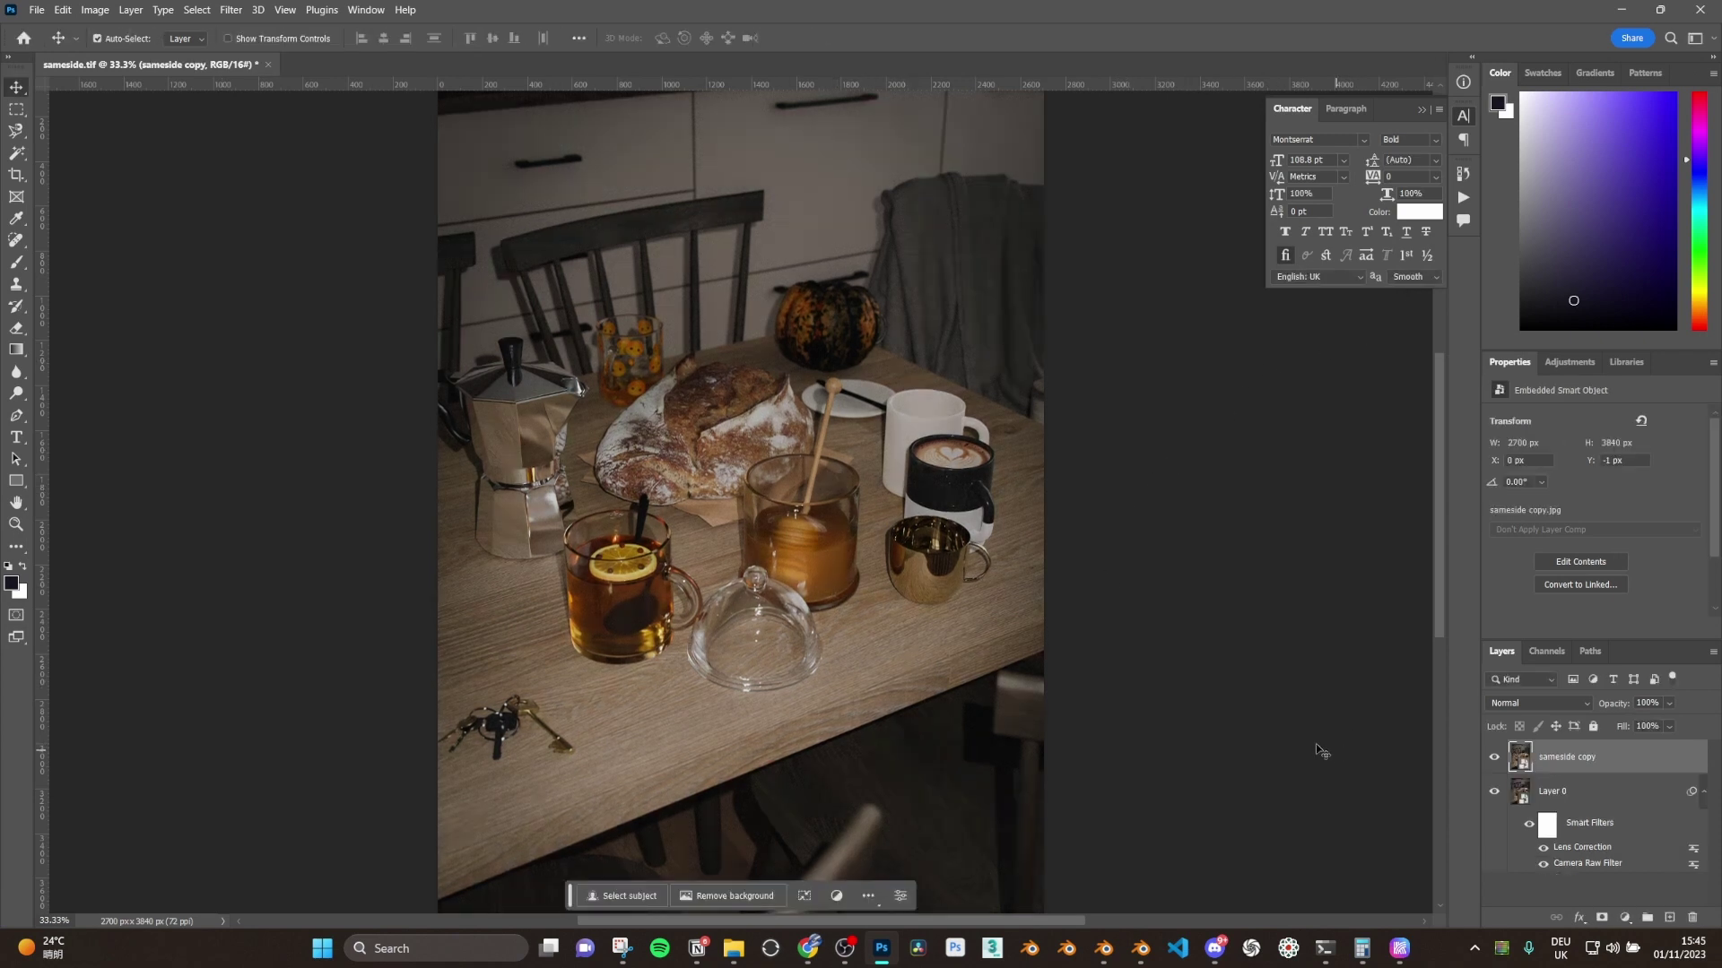
# - Compare the sameside copy layer with the graded Layer 0 by switching its visibility repeatedly, both zoomed out and close up
pyautogui.click(1494, 758)
pyautogui.click(1494, 758)
pyautogui.click(1494, 759)
pyautogui.click(1494, 759)
pyautogui.click(1494, 758)
pyautogui.click(1494, 759)
pyautogui.hotkey('ctrl', '=')
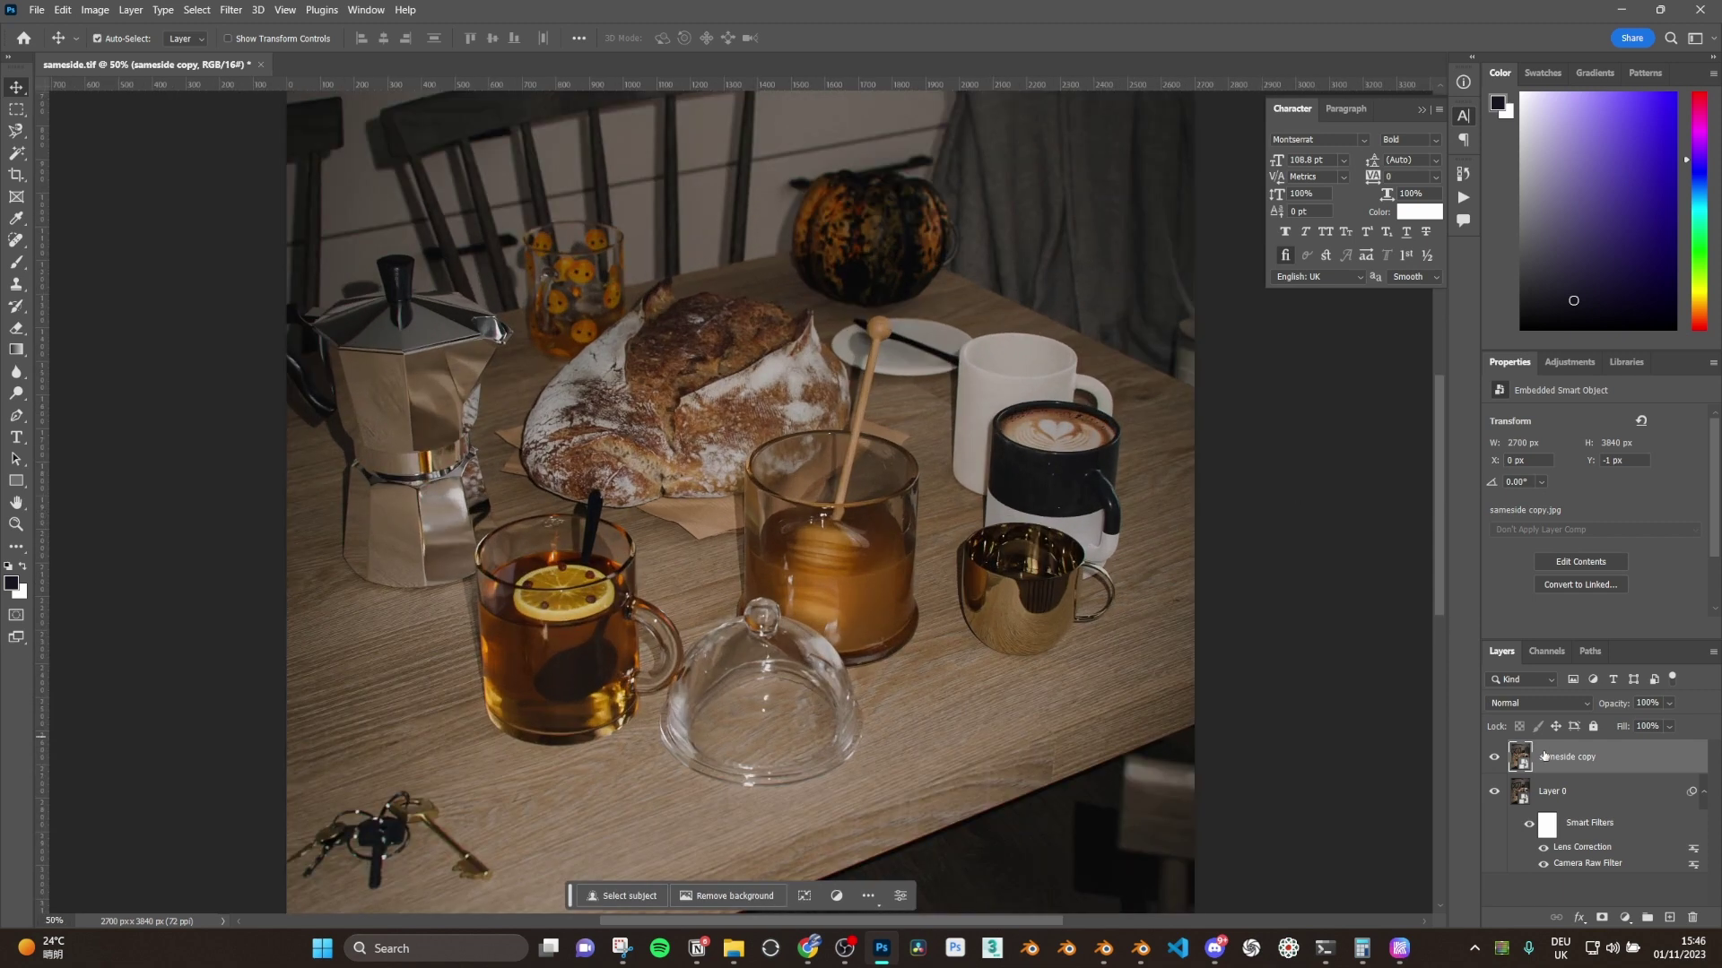
pyautogui.click(1494, 757)
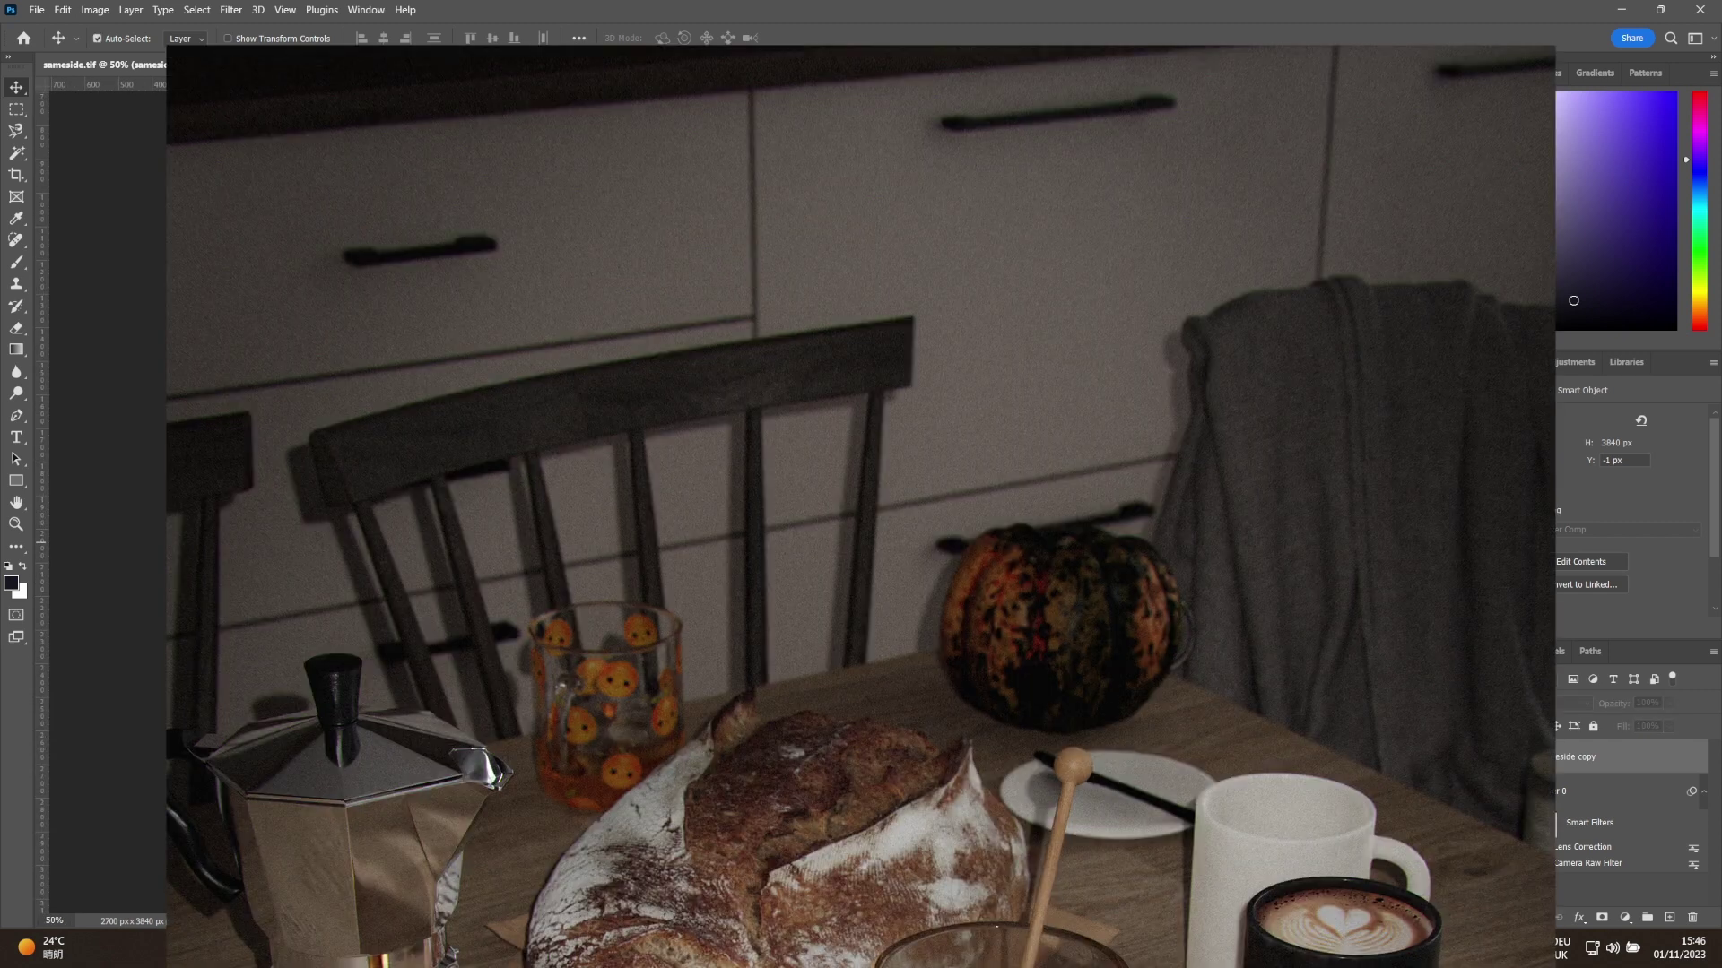
pyautogui.hotkey('ctrl', '0')
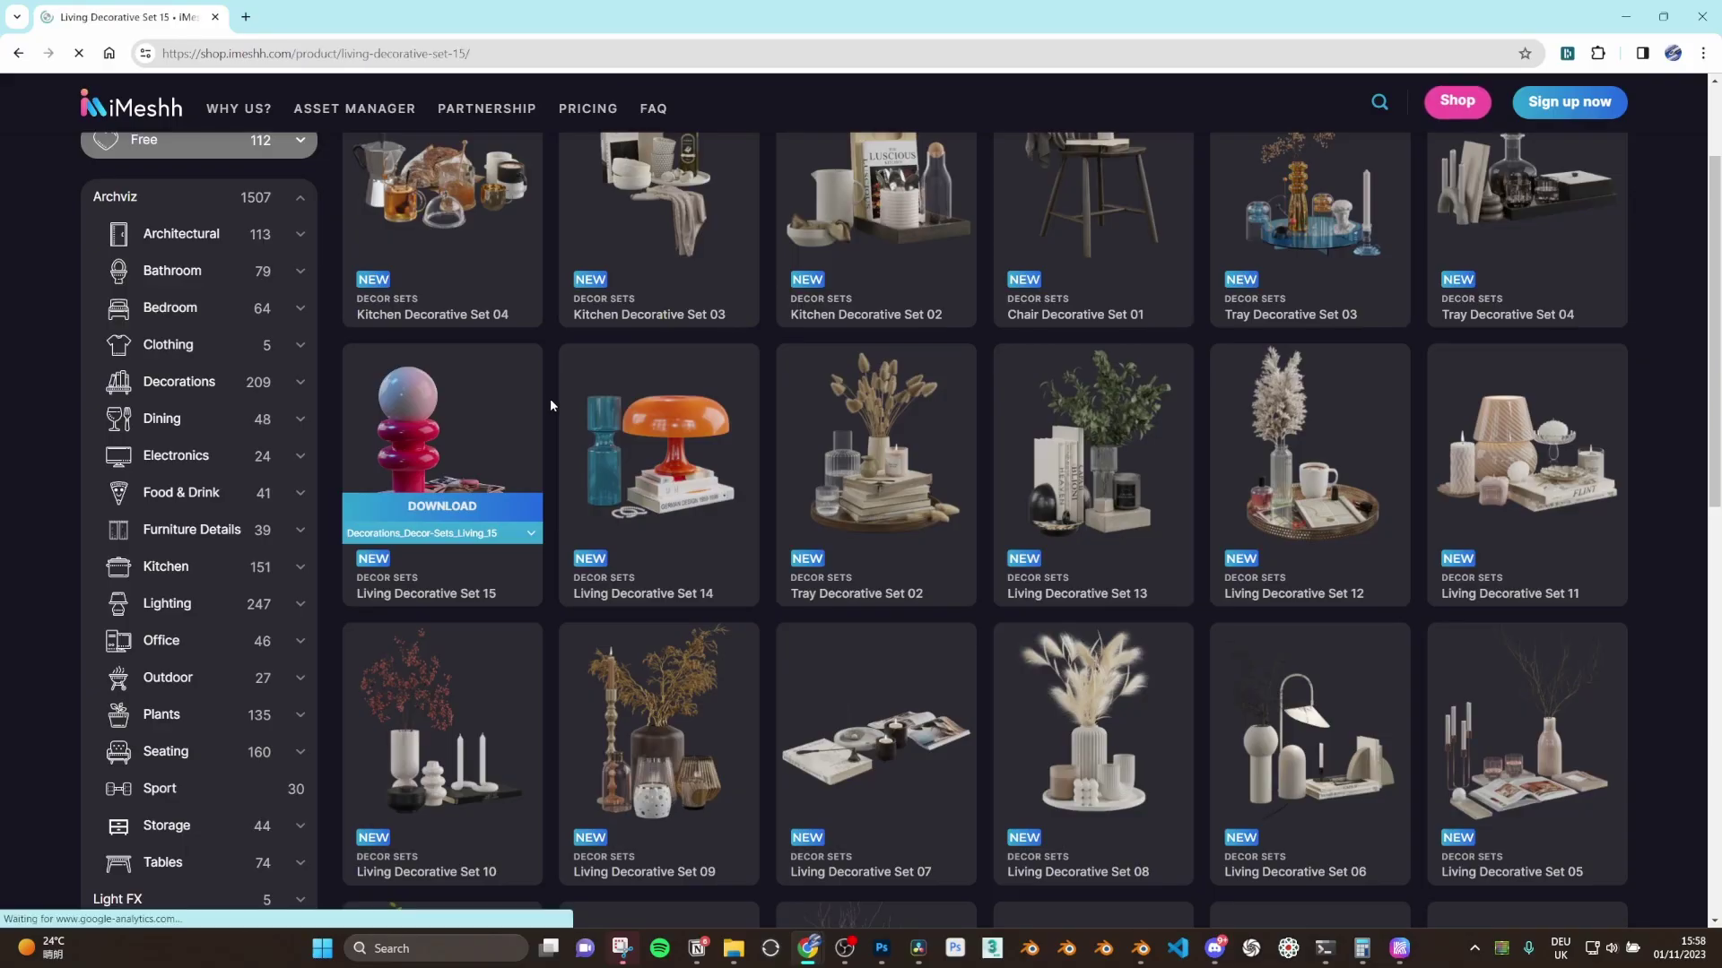
# - View the preview images of Living Decorative Set 15 in the iMeshh shop, including the key close-up, and return to the asset overview
pyautogui.click(551, 398)
pyautogui.scroll(-1, 696, 699)
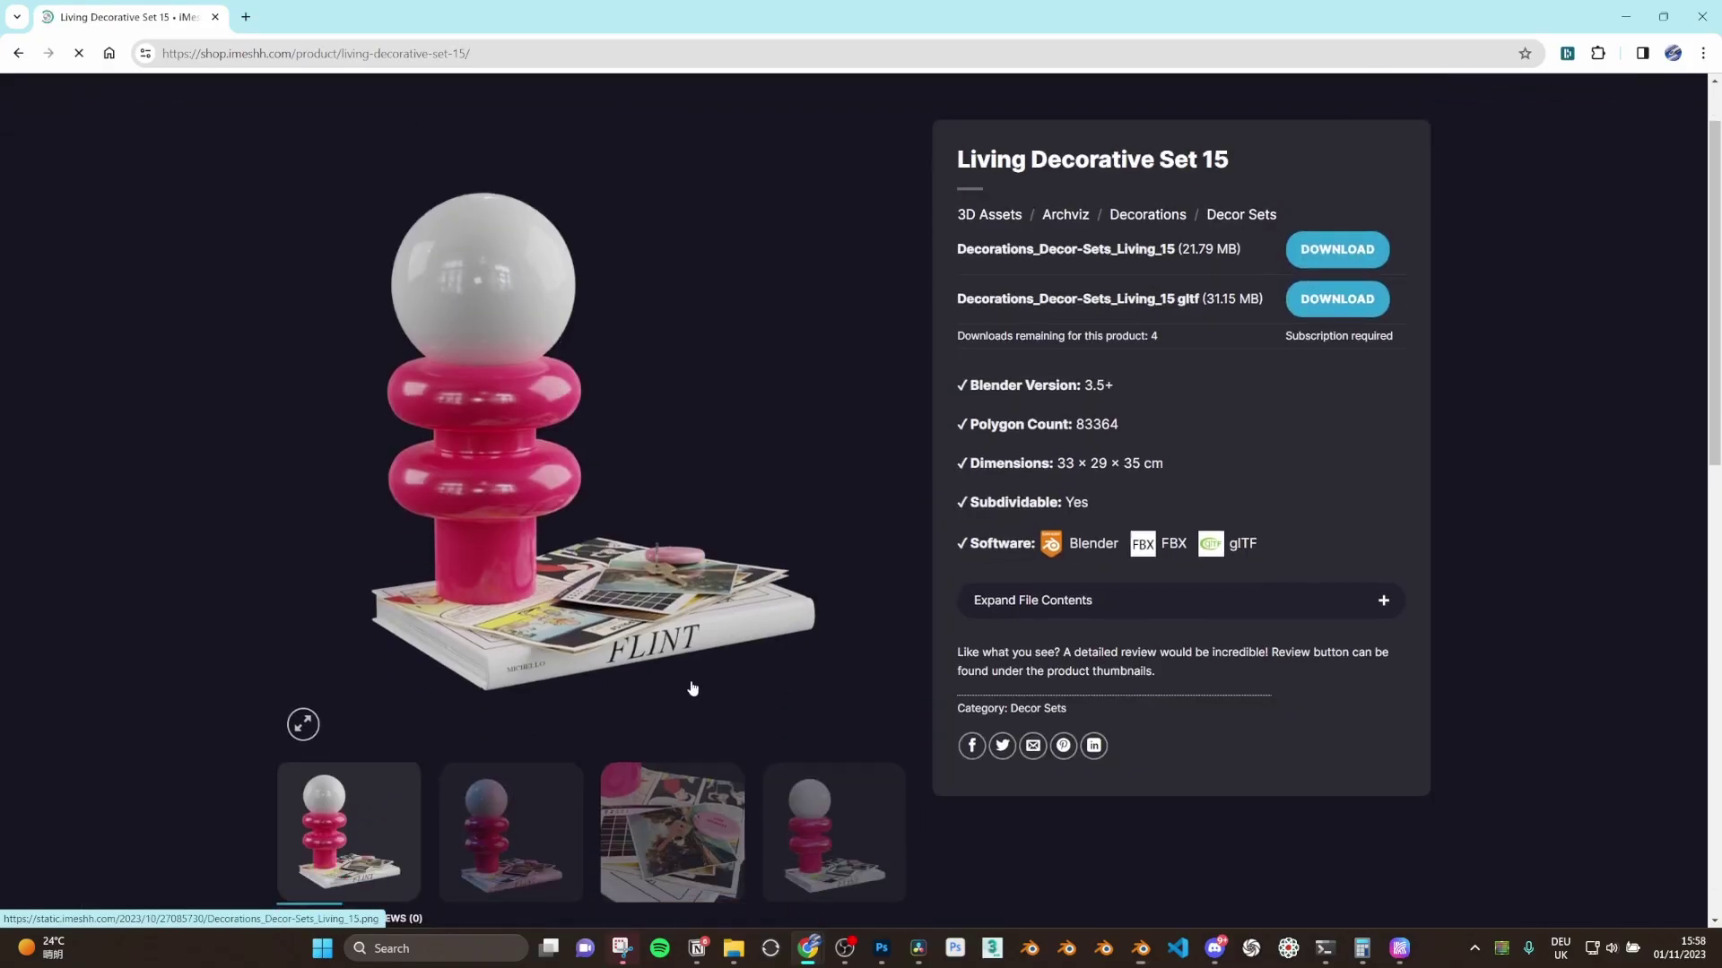
pyautogui.click(682, 794)
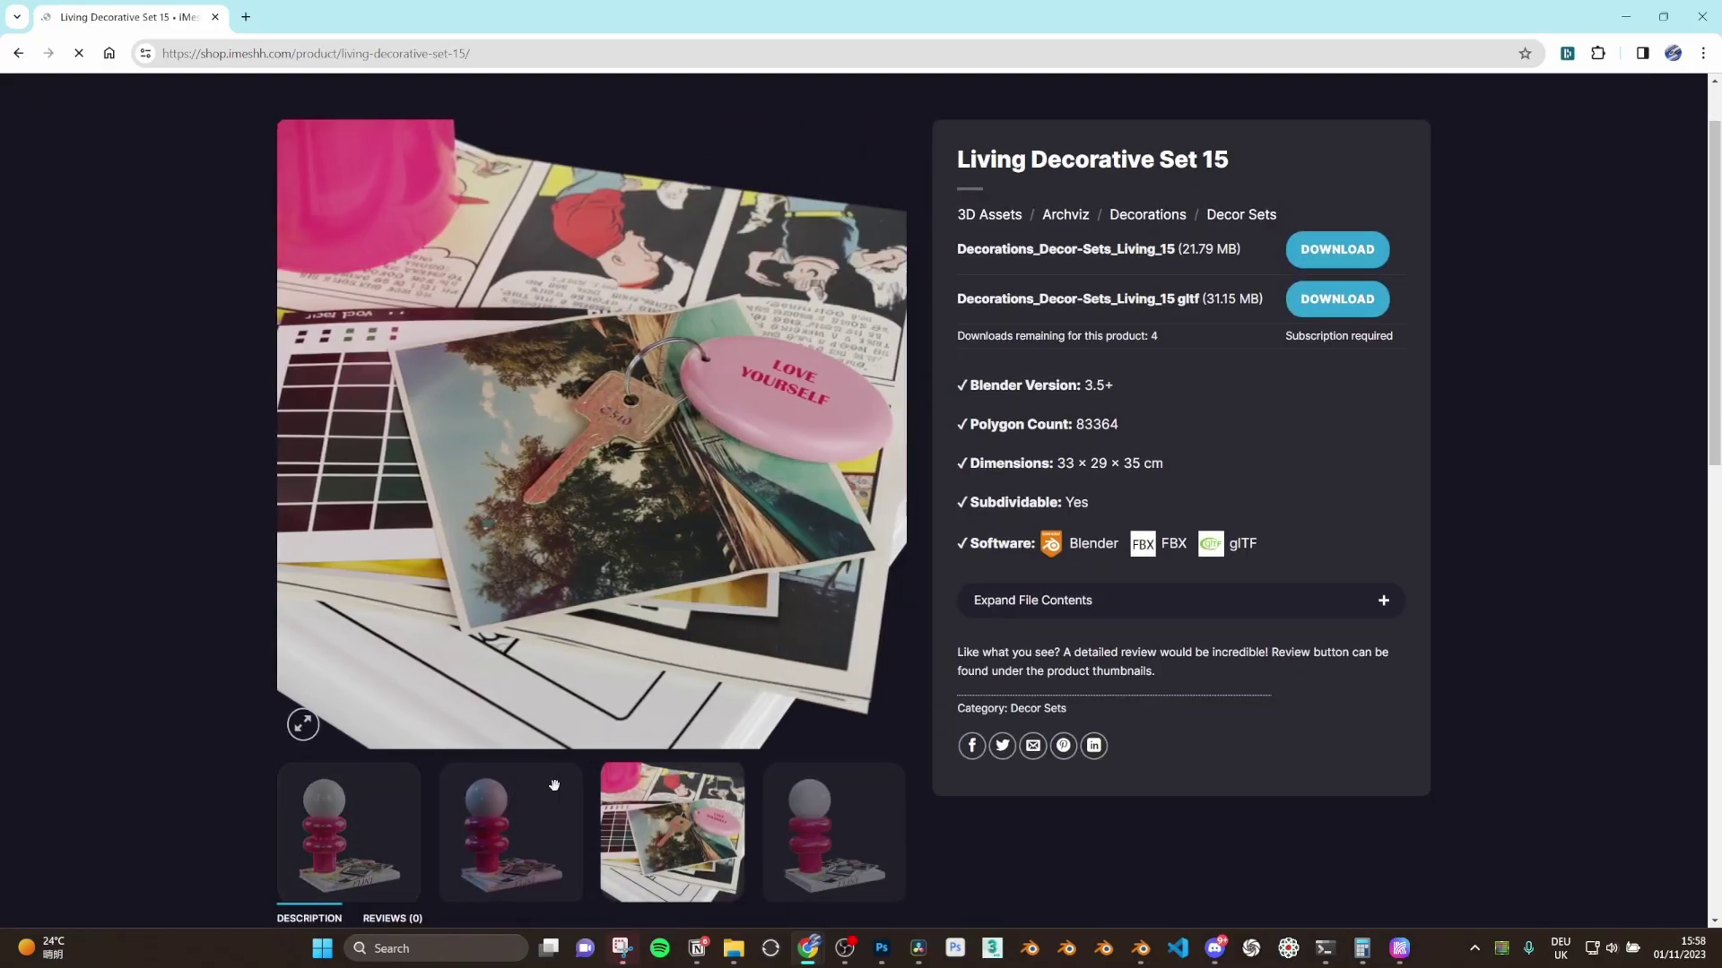
pyautogui.click(520, 799)
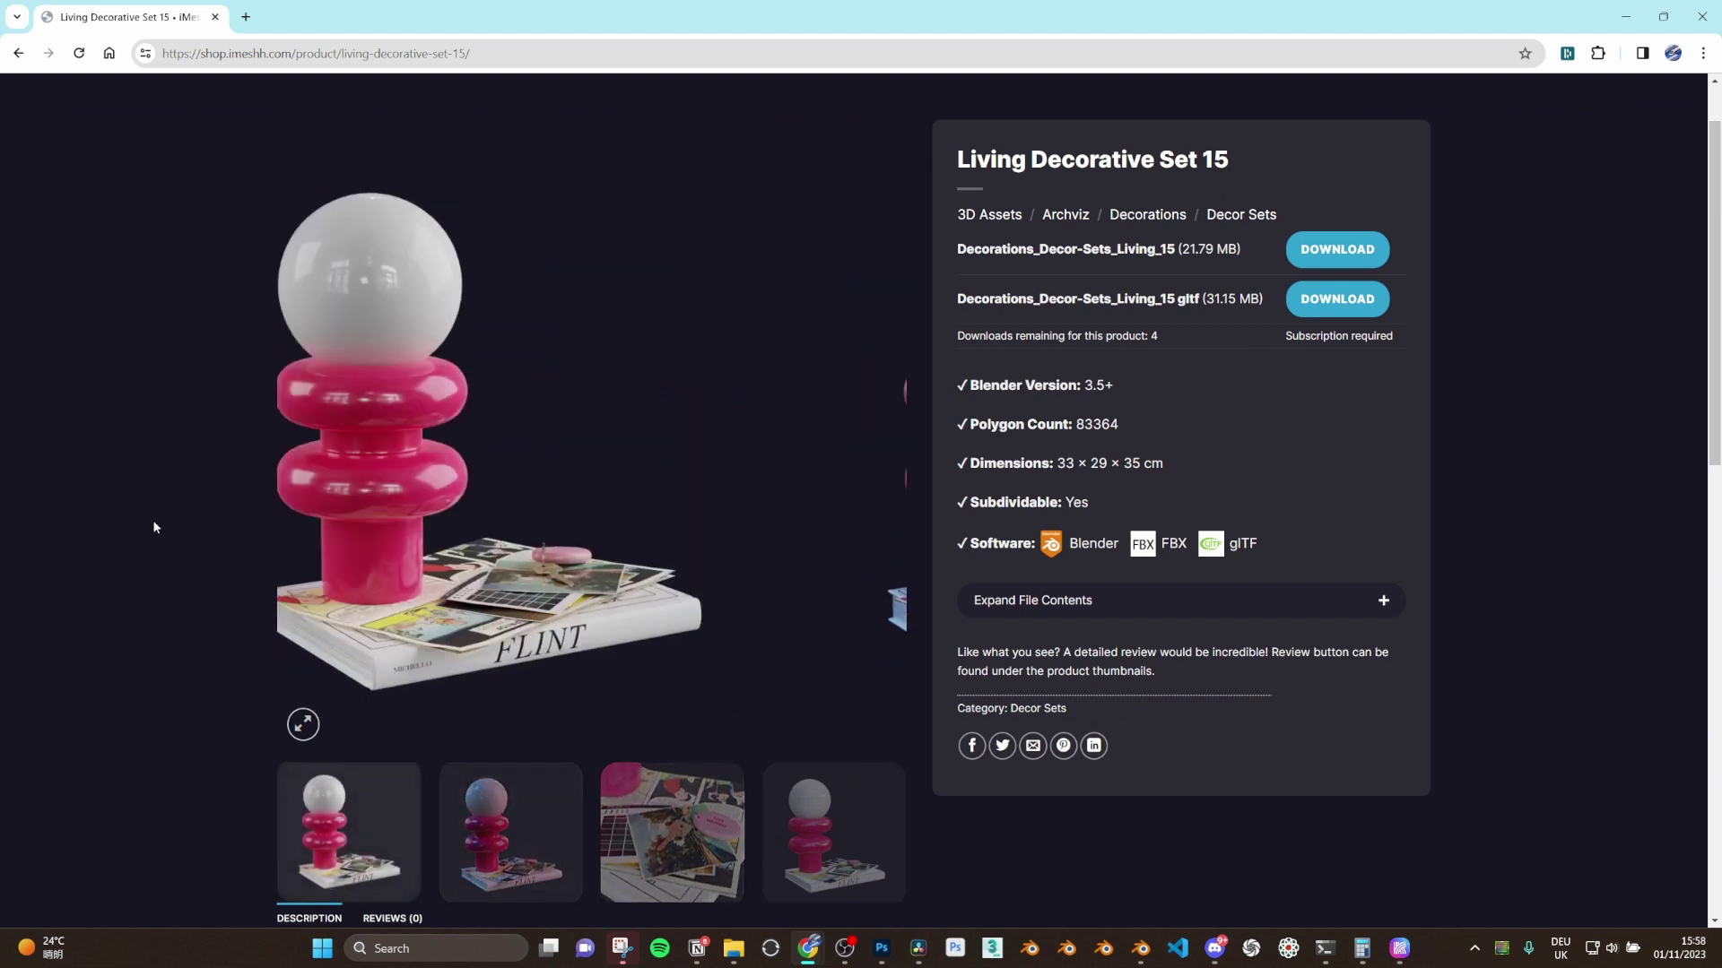
pyautogui.click(18, 53)
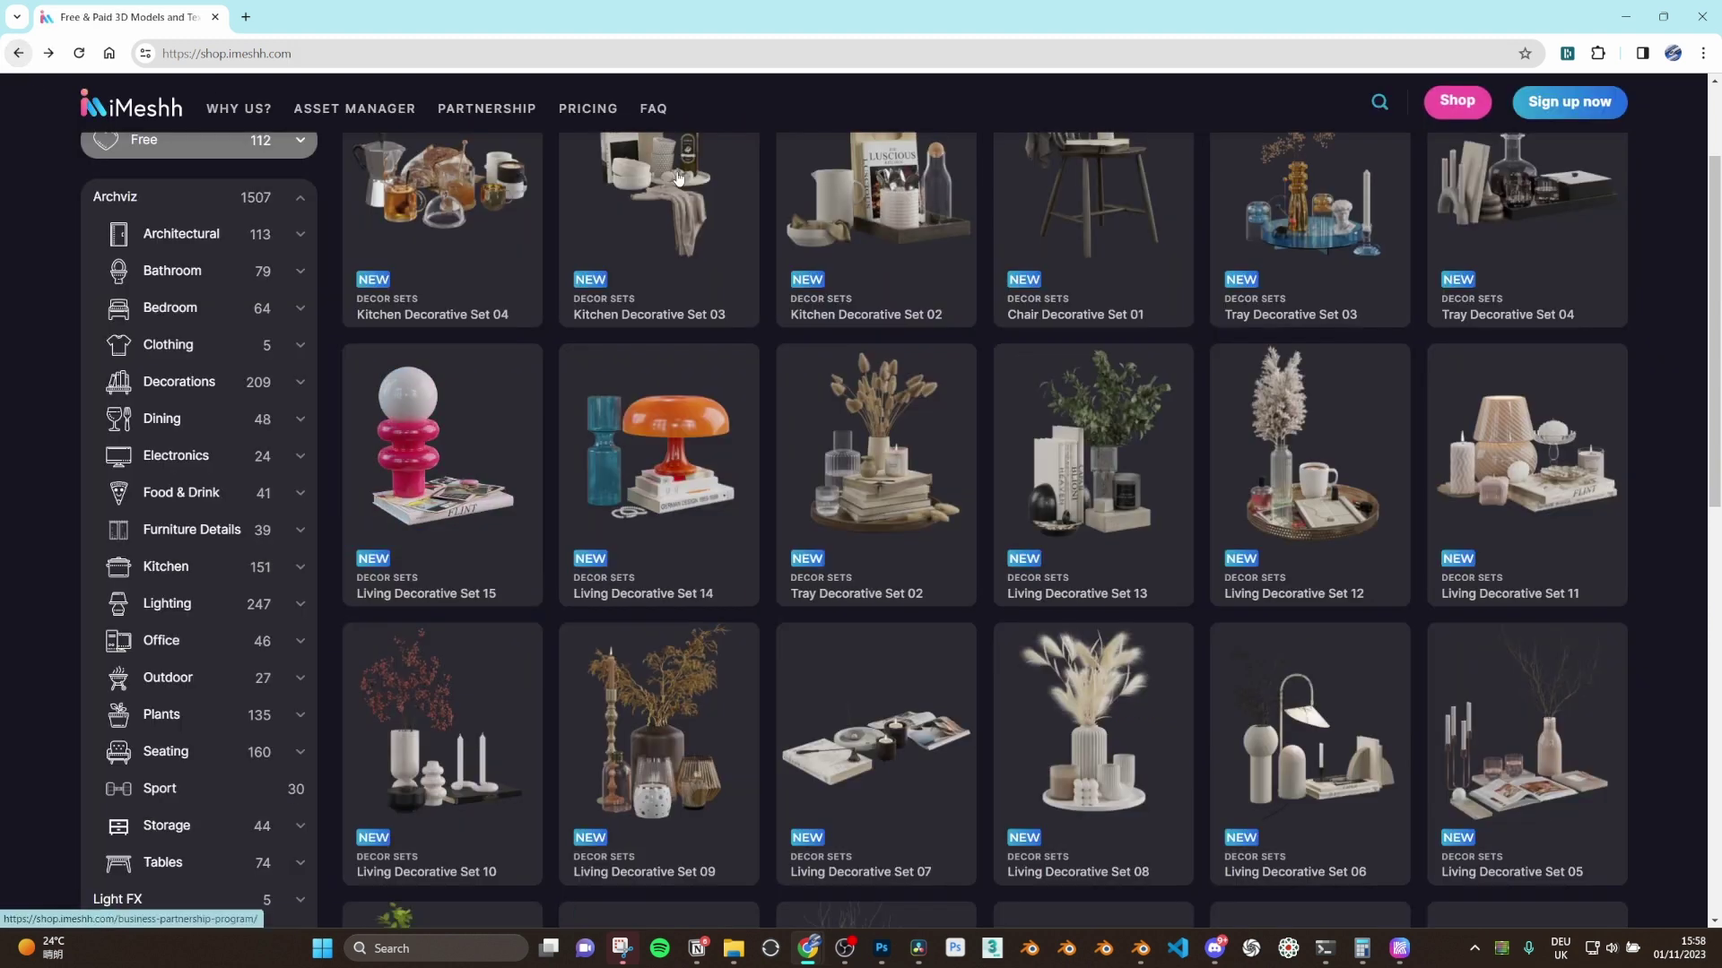
# - Open Living Decorative Set 11 and look through its preview images, including the close-up of the pearl necklace and candle
pyautogui.scroll(-1, 1654, 416)
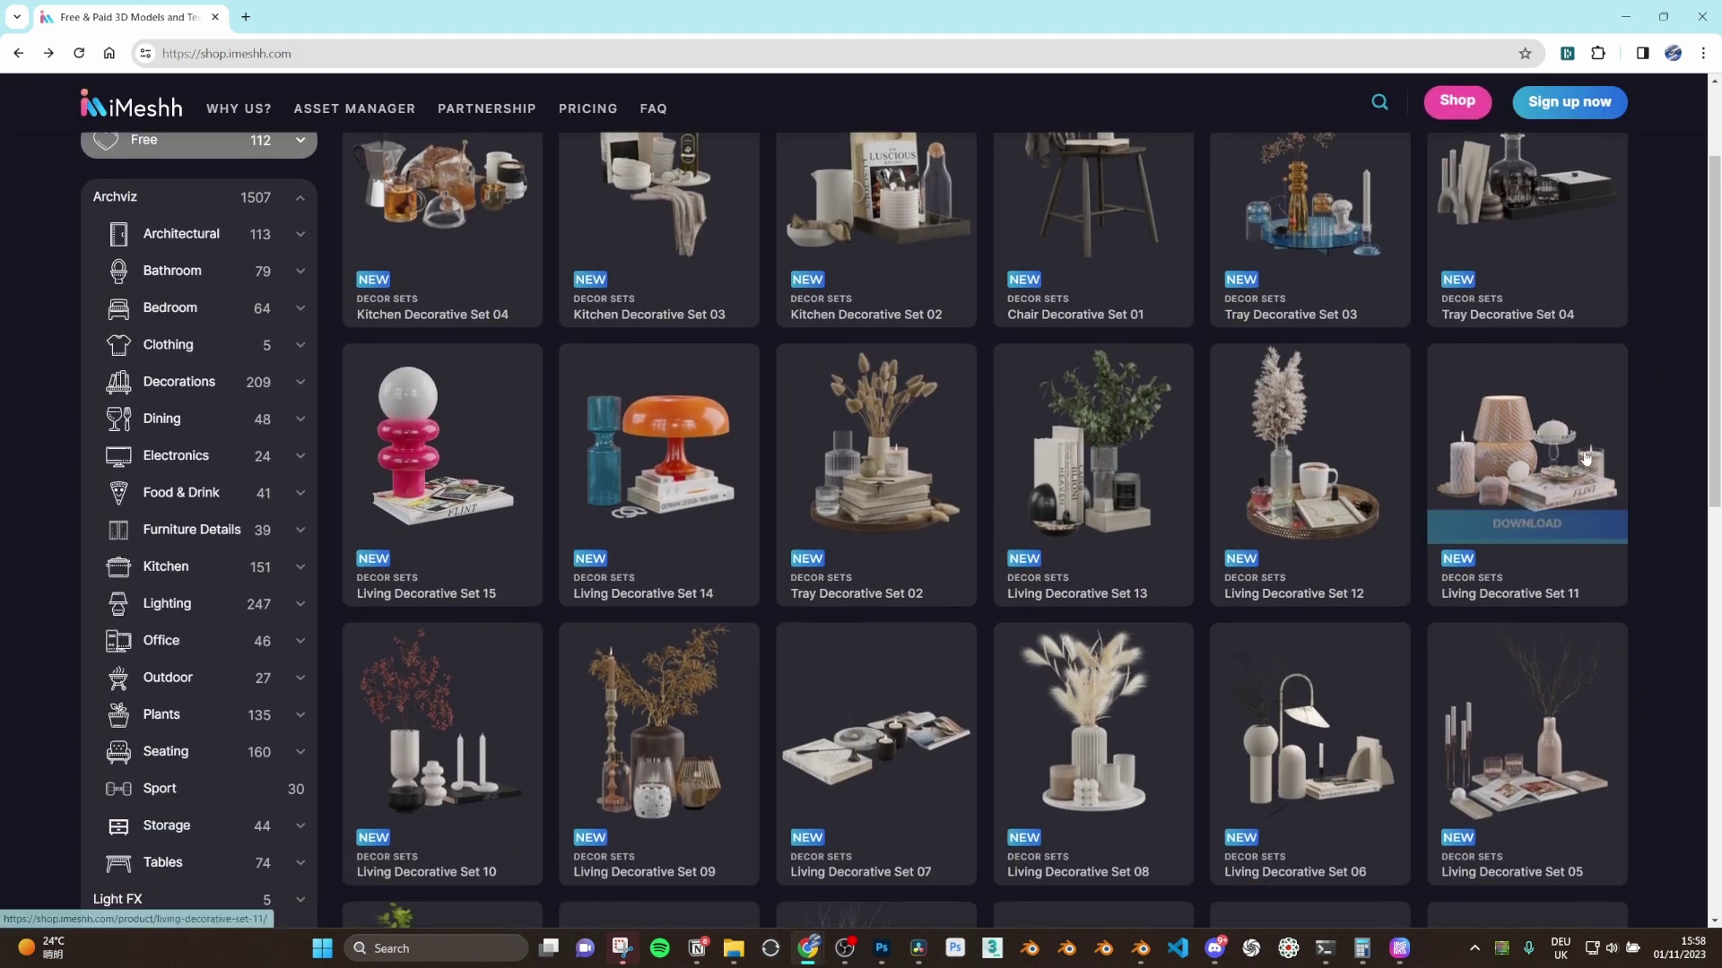
pyautogui.click(1625, 452)
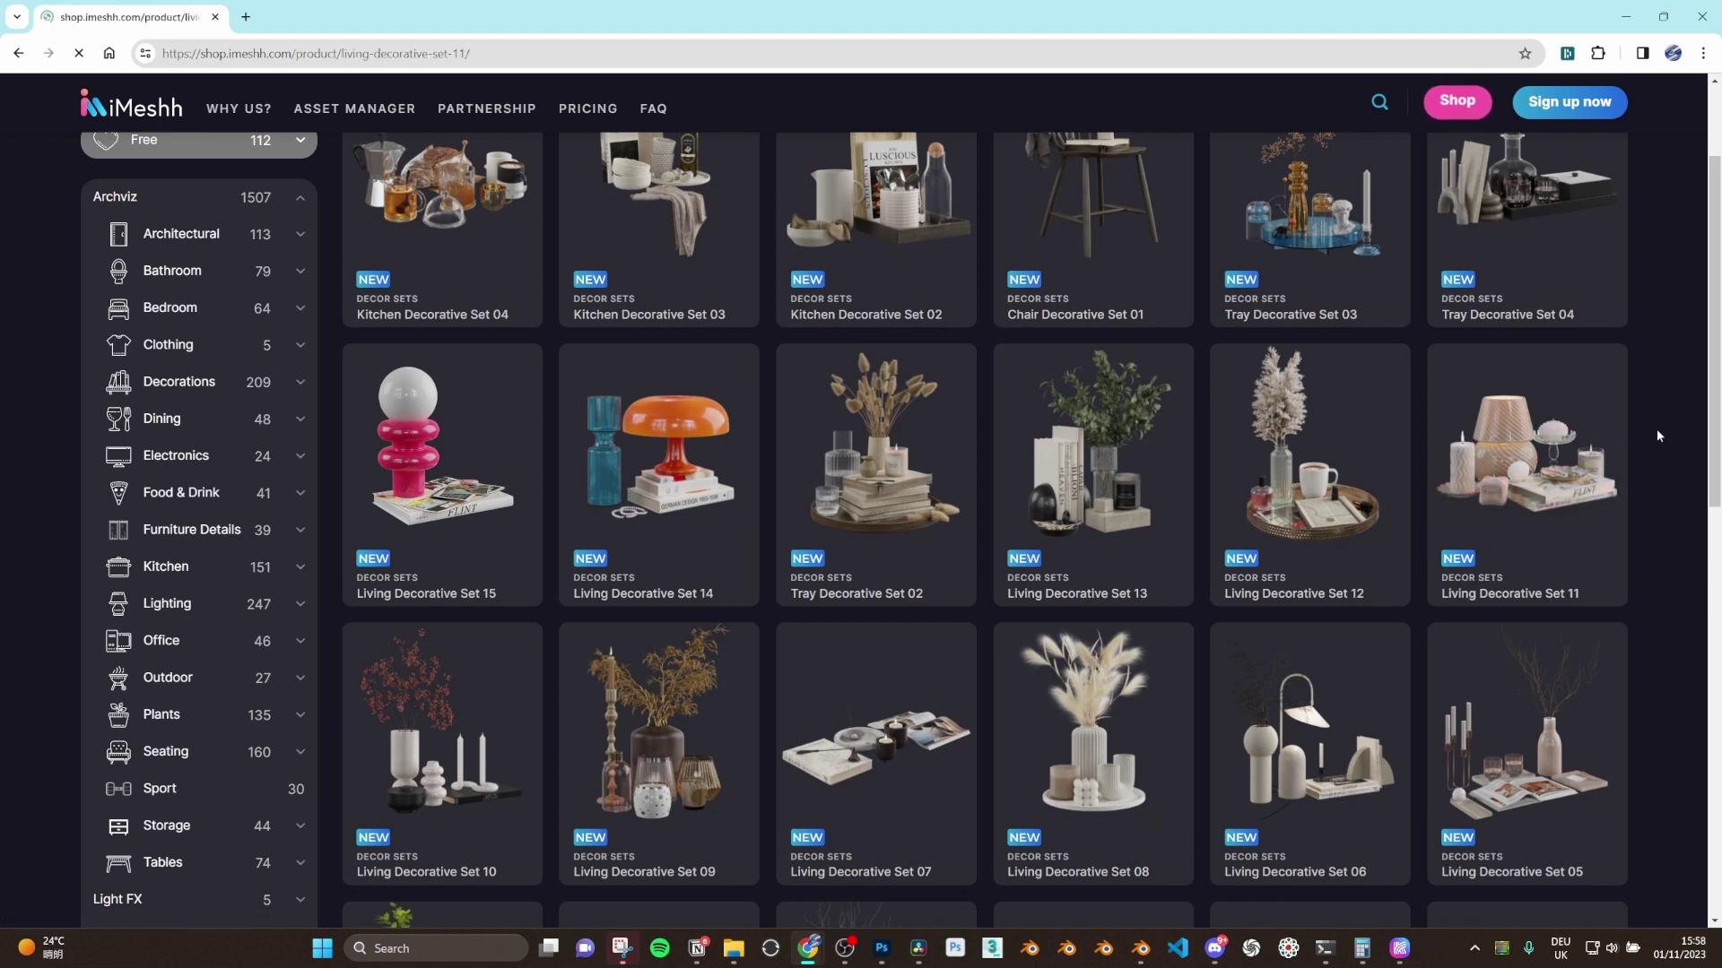
pyautogui.scroll(-1, 620, 753)
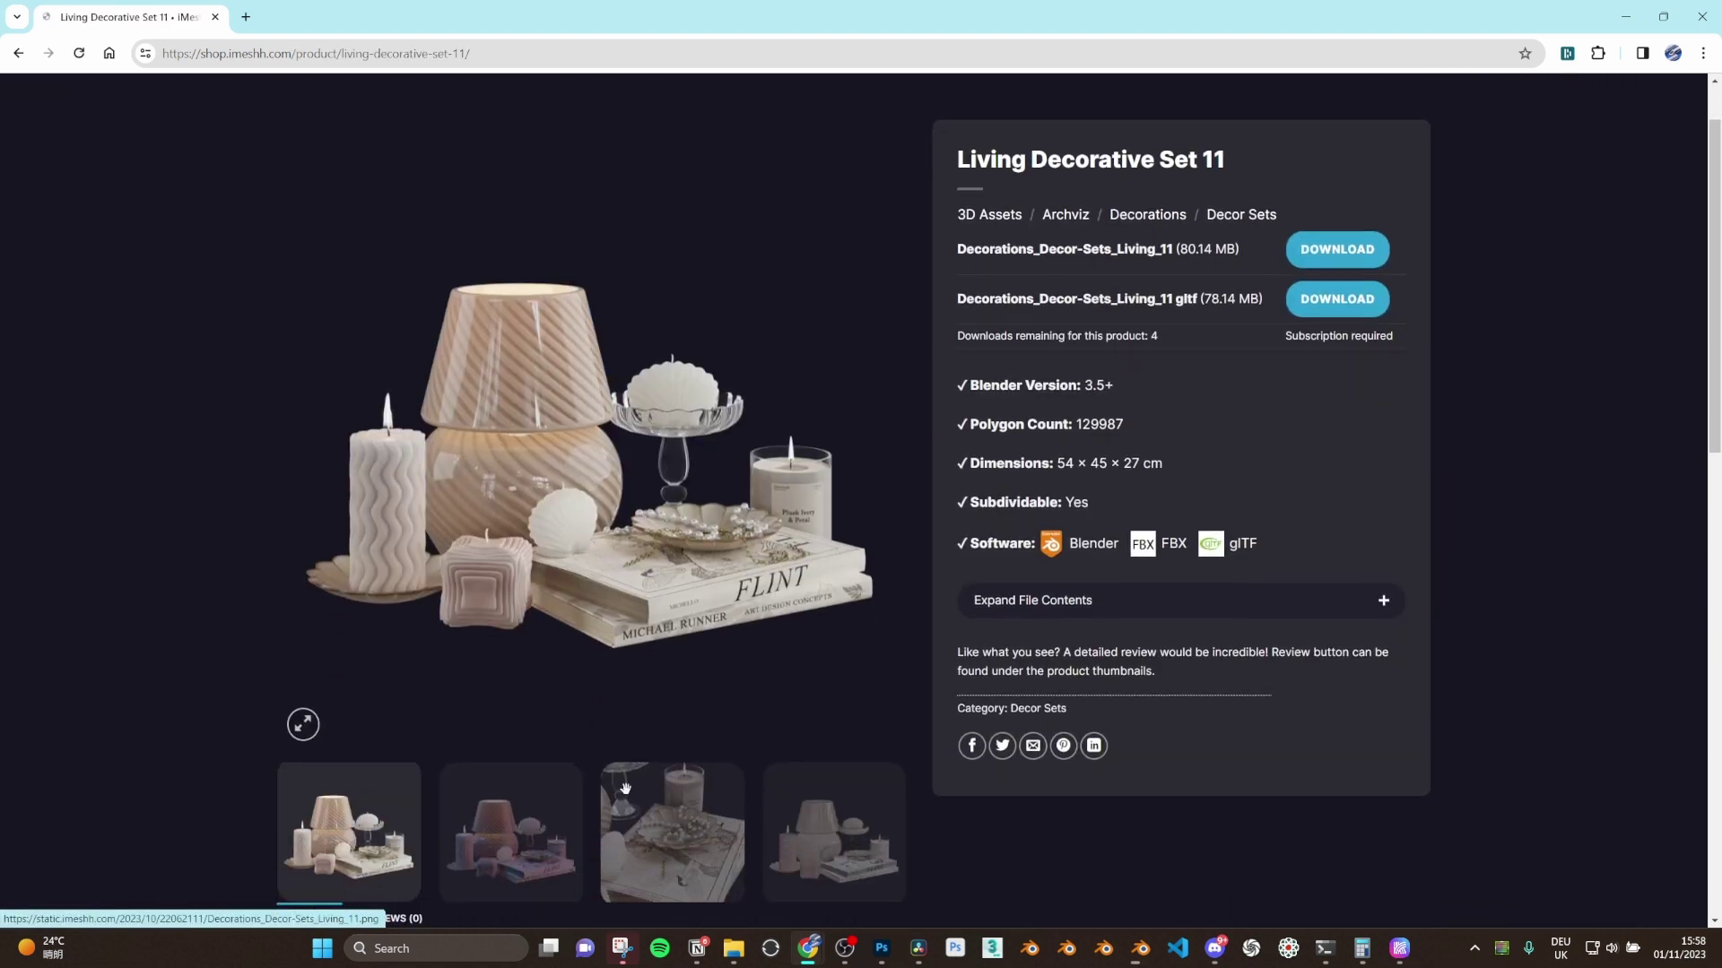
pyautogui.click(631, 801)
pyautogui.click(367, 839)
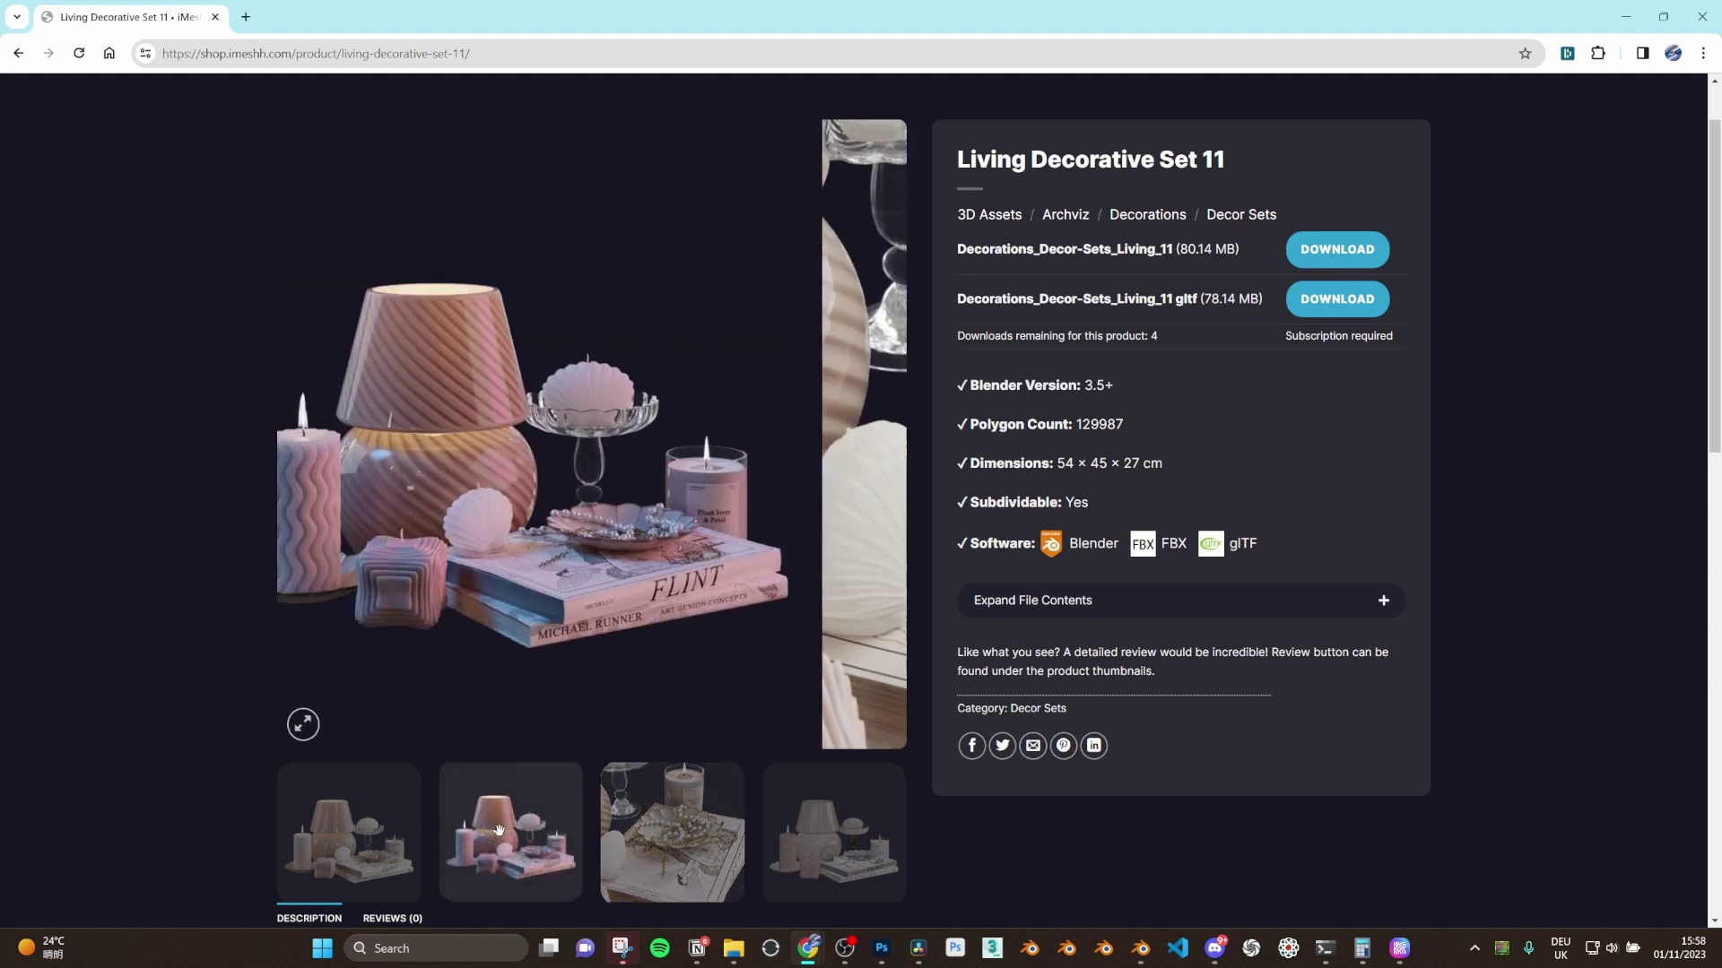
pyautogui.click(789, 851)
pyautogui.click(703, 850)
pyautogui.click(796, 846)
pyautogui.click(678, 845)
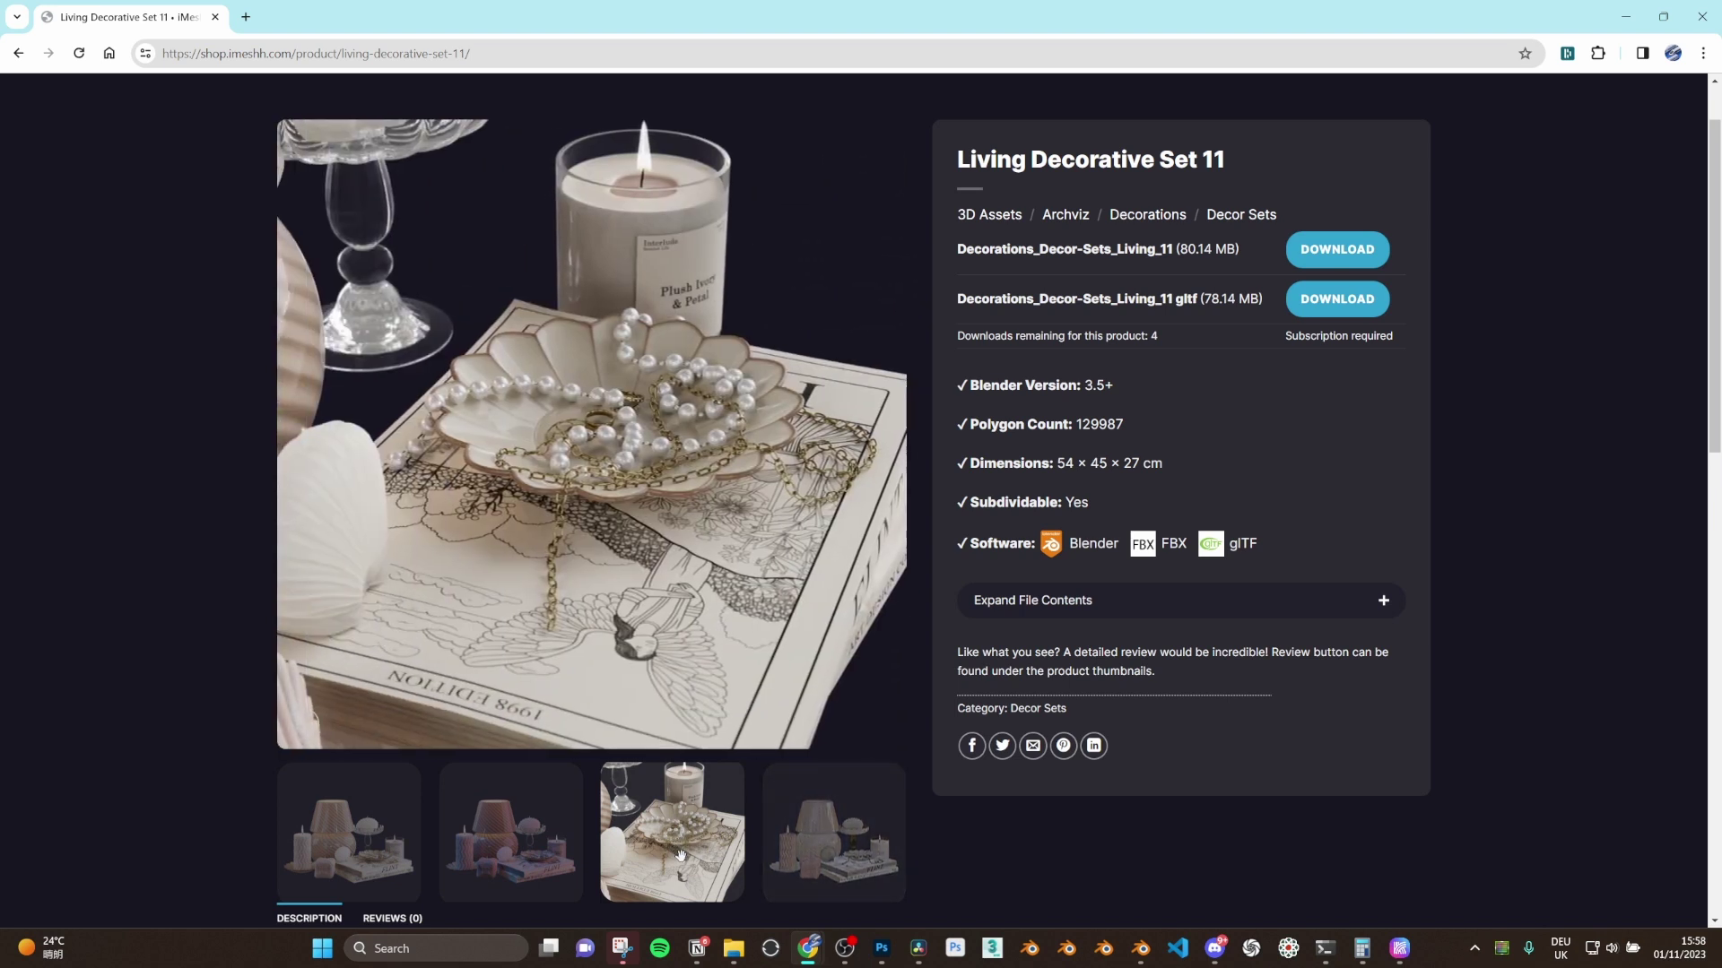